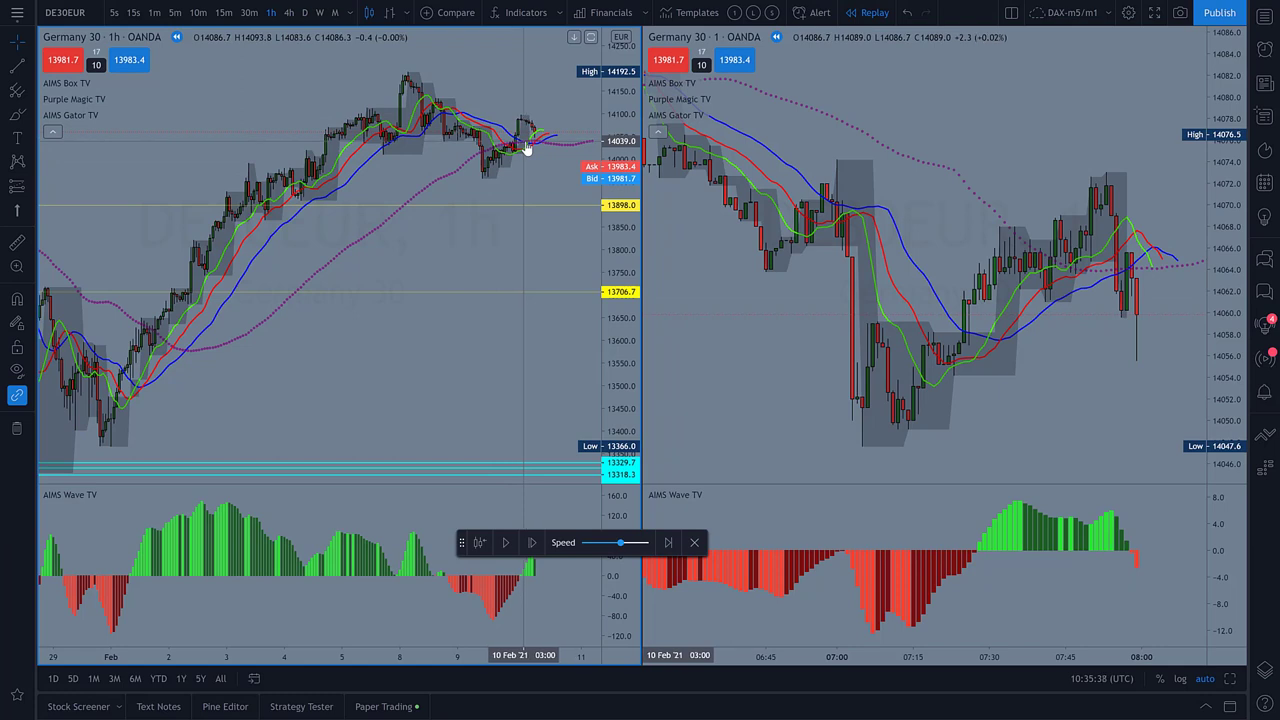
# - Measure the price range of the latest rally on the hourly Germany 30 chart
pyautogui.scroll(3, 527, 147)
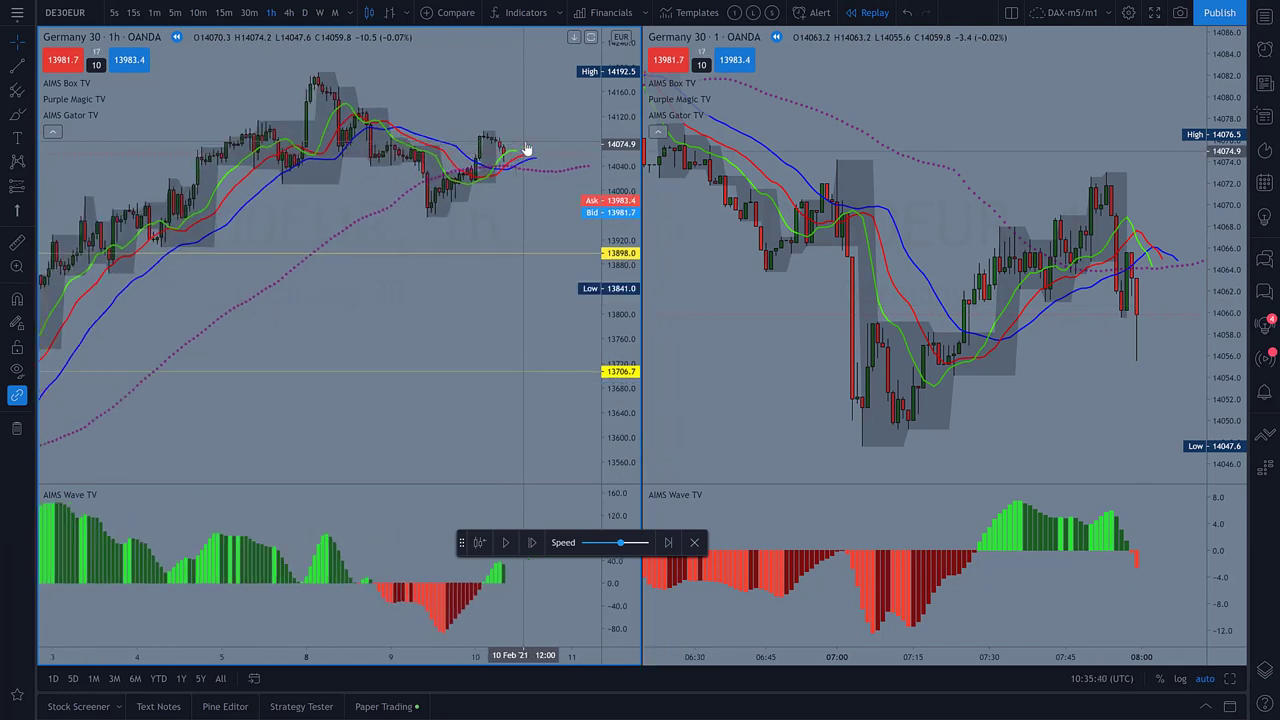
pyautogui.scroll(1, 527, 147)
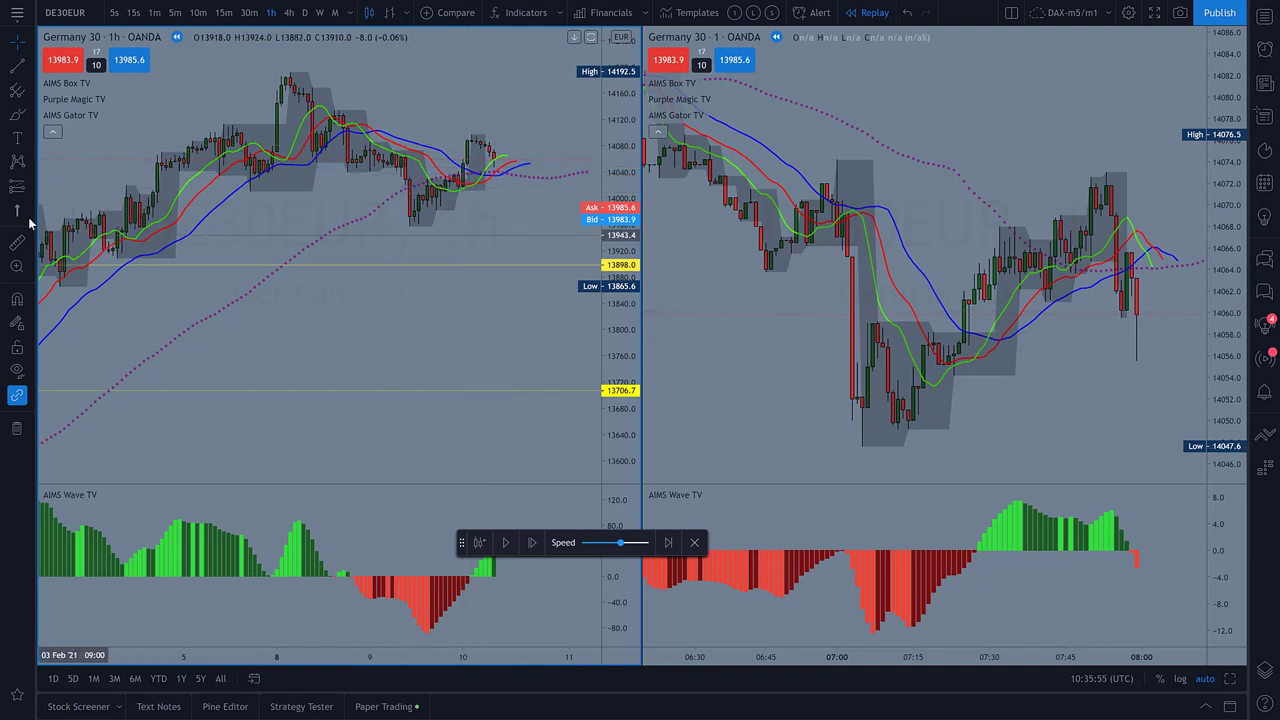
pyautogui.click(16, 246)
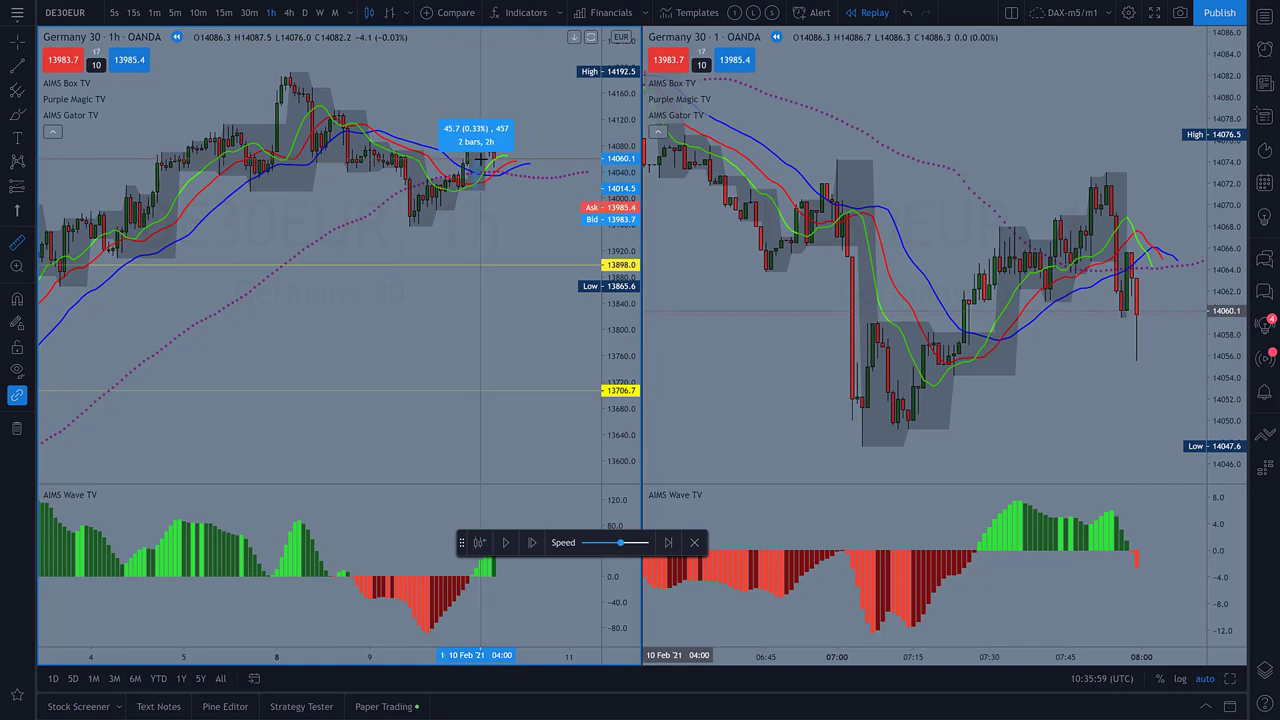
pyautogui.click(481, 158)
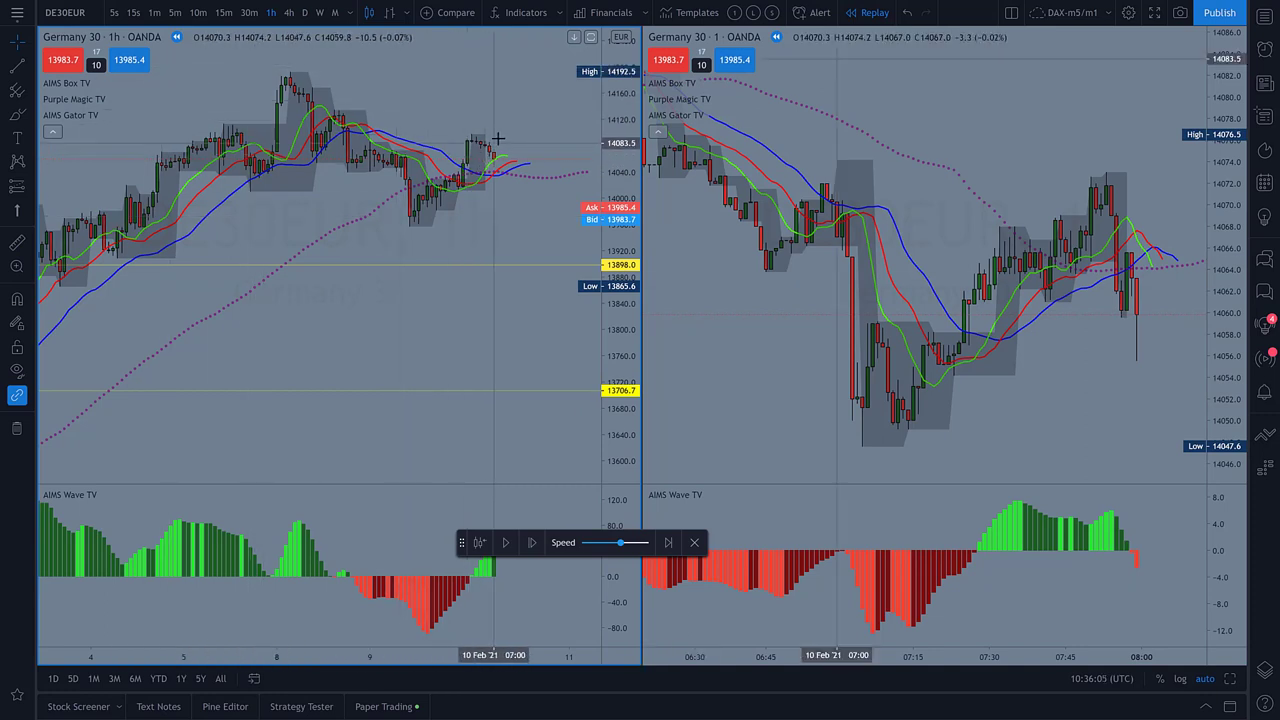
# - Mark price levels at 14097.0 and 14071.2 on the hourly chart with cross lines, leaving their style settings as they are
pyautogui.click(373, 268)
pyautogui.moveTo(349, 270); pyautogui.dragTo(496, 137)
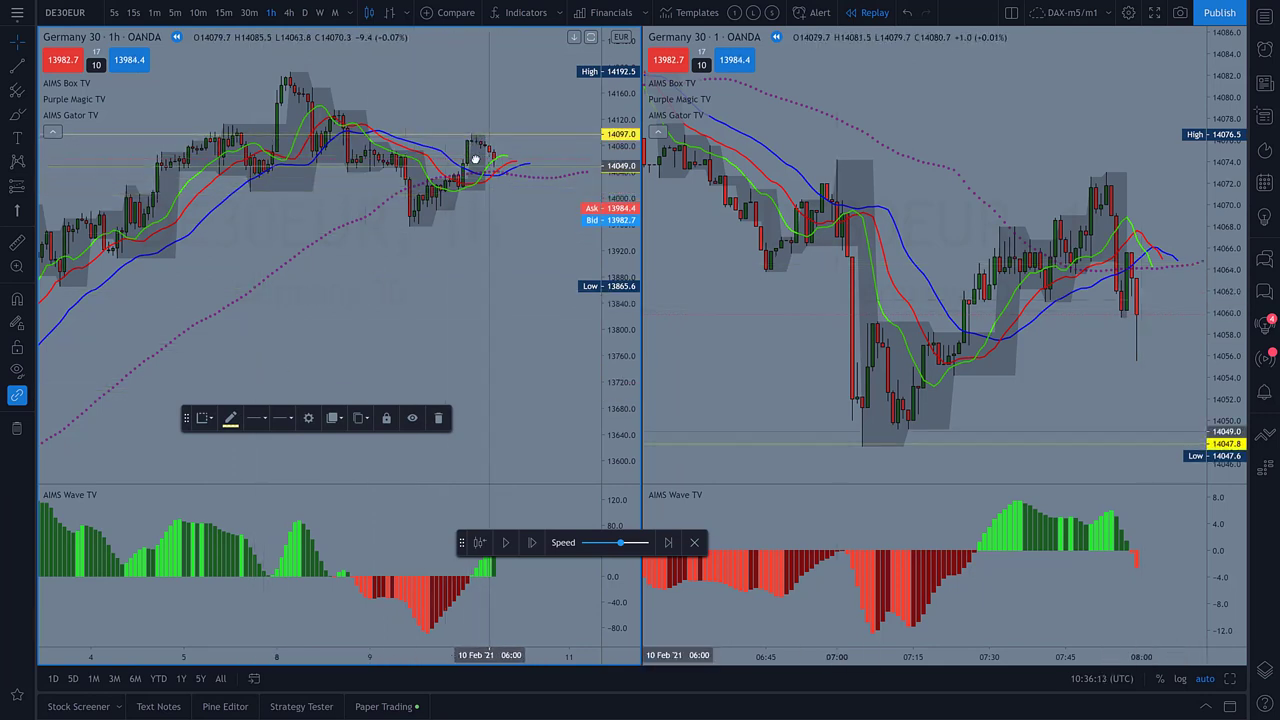
pyautogui.moveTo(472, 133); pyautogui.dragTo(471, 135)
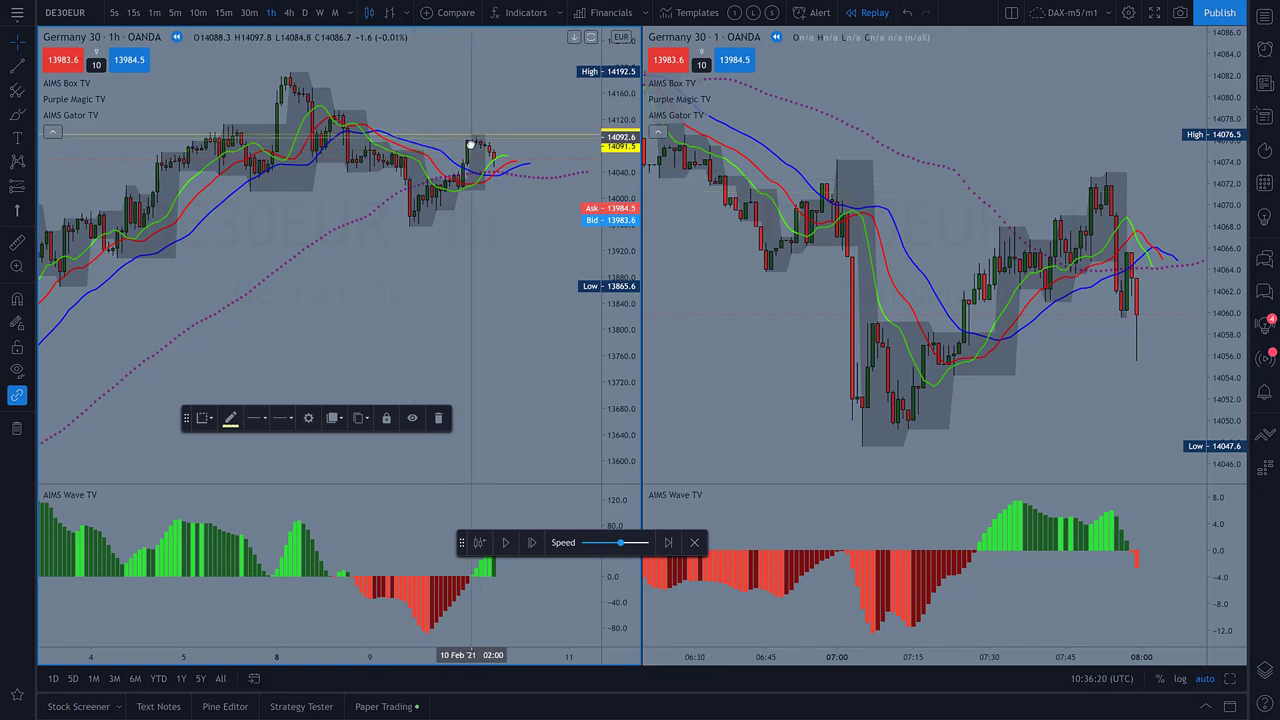
pyautogui.press('Escape')
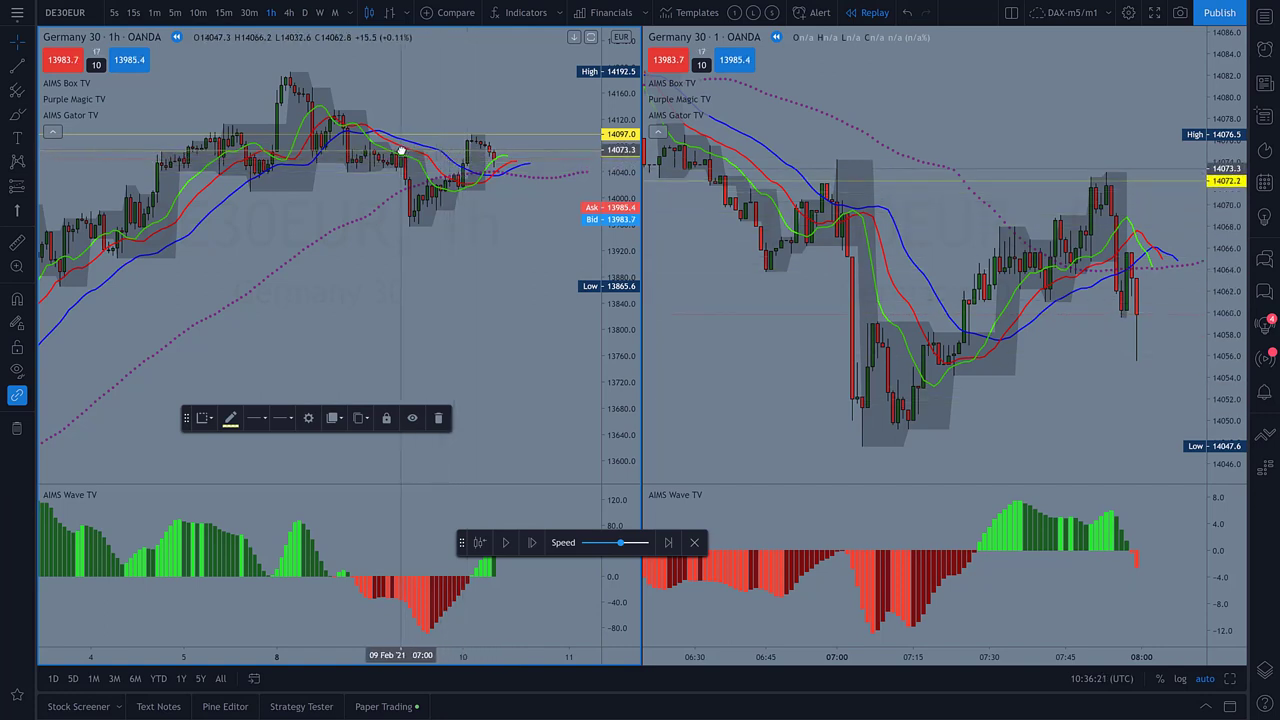
pyautogui.doubleClick(451, 158)
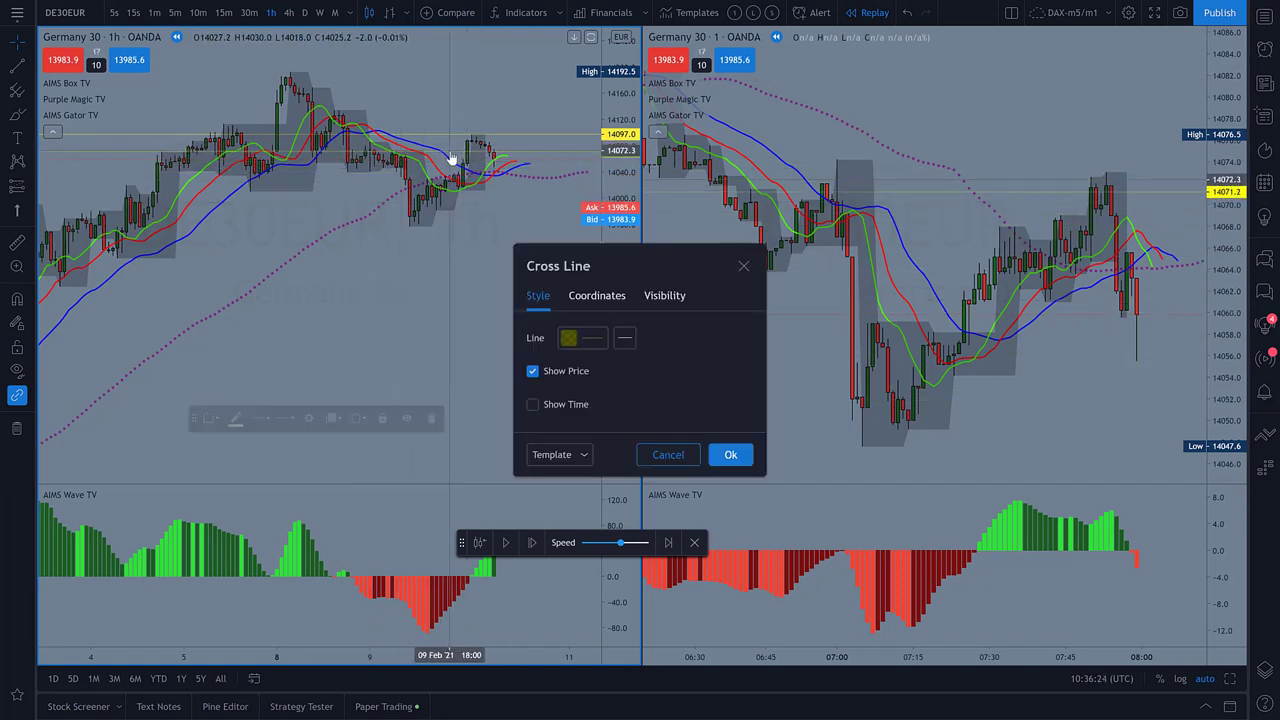
pyautogui.click(668, 455)
pyautogui.click(395, 328)
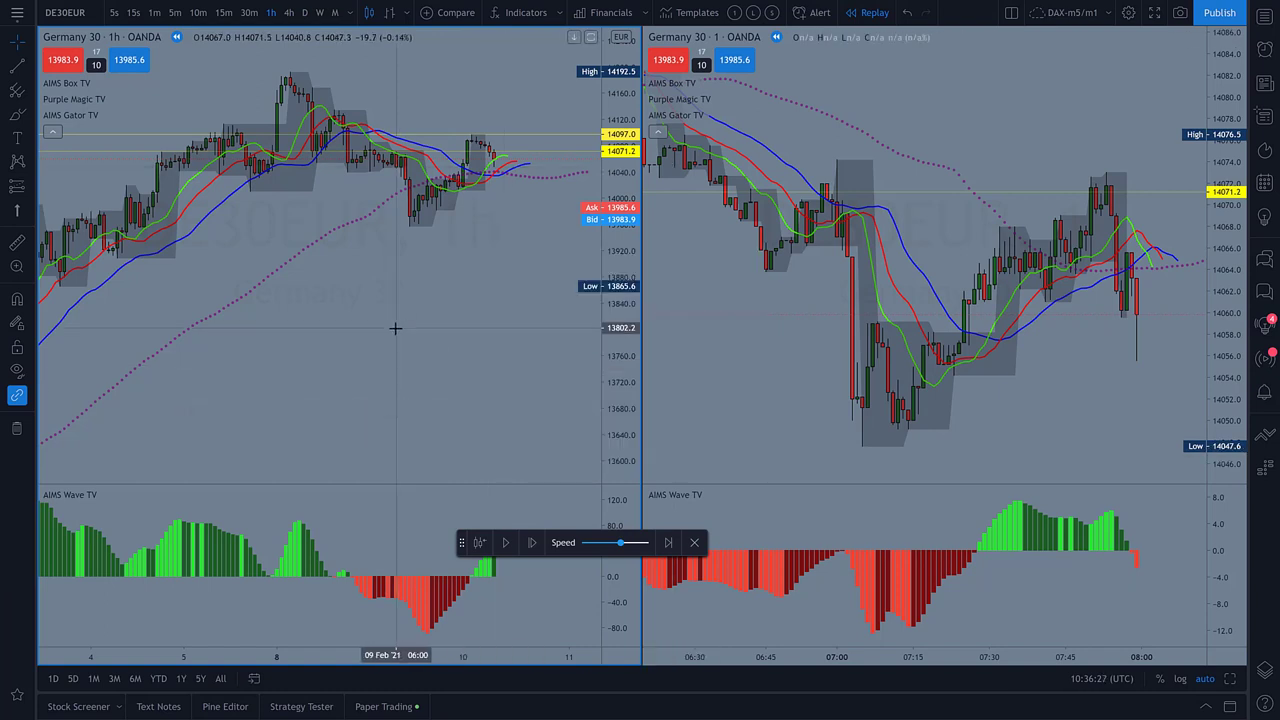
# - Add a horizontal line with the thinnest line width at 14038.8 and another price level at 14010.4 on the hourly chart
pyautogui.hotkey('alt', 'h')
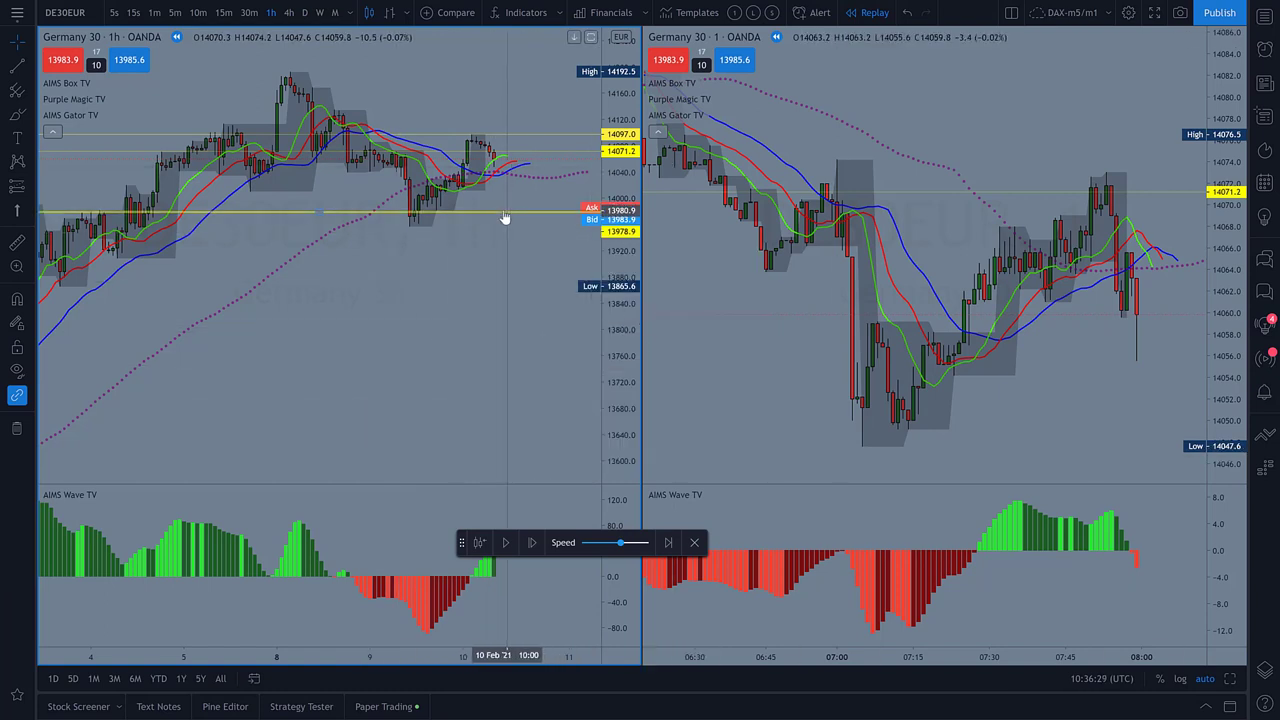
pyautogui.doubleClick(318, 212)
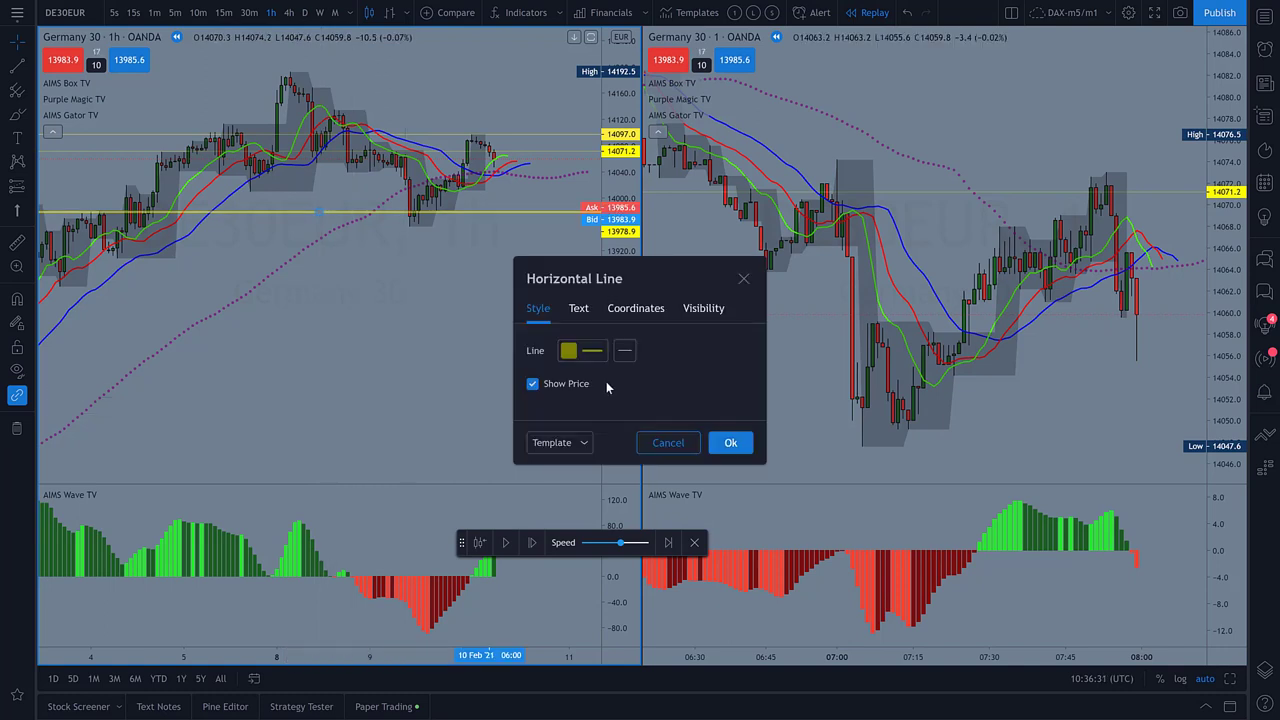
pyautogui.click(596, 353)
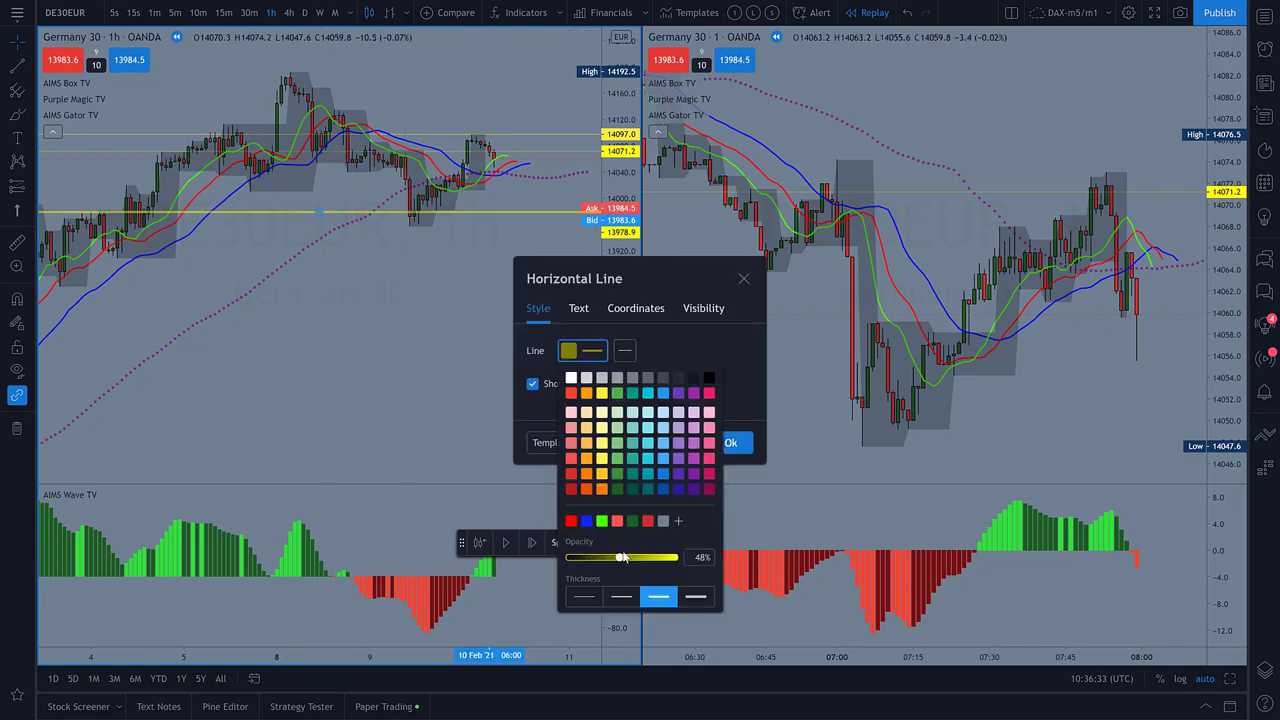
pyautogui.click(586, 597)
pyautogui.click(690, 281)
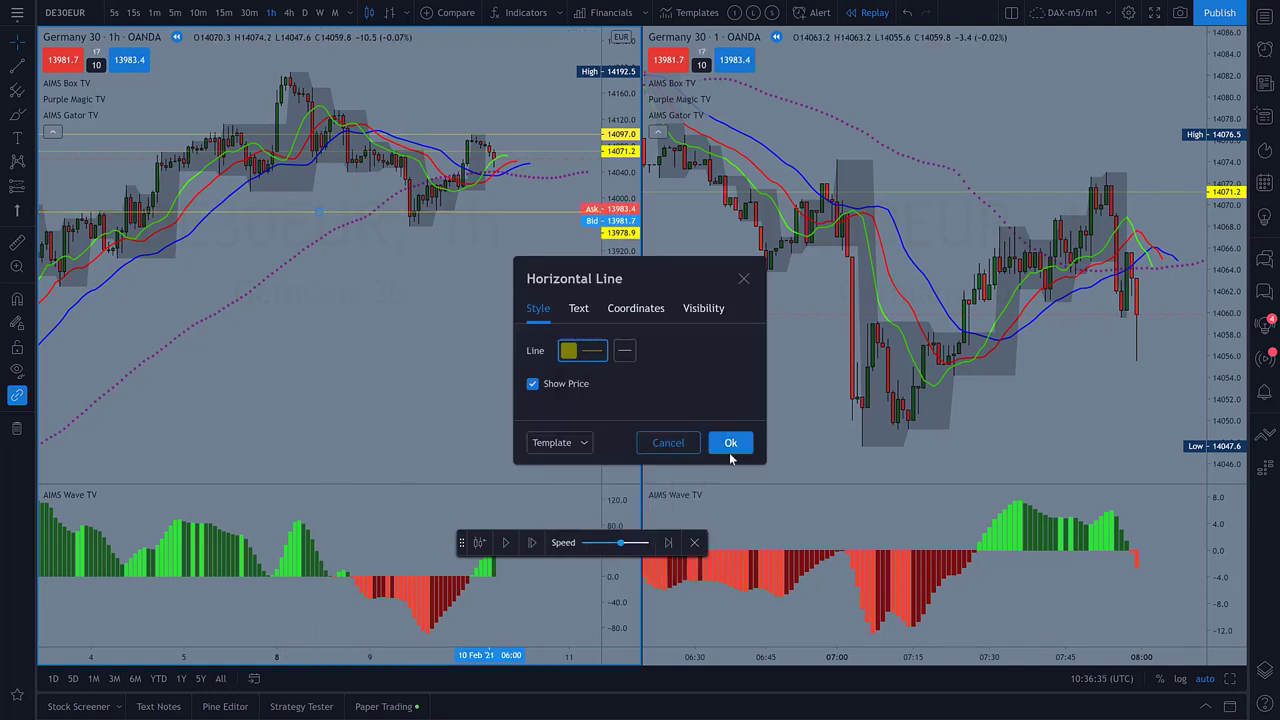
pyautogui.click(731, 443)
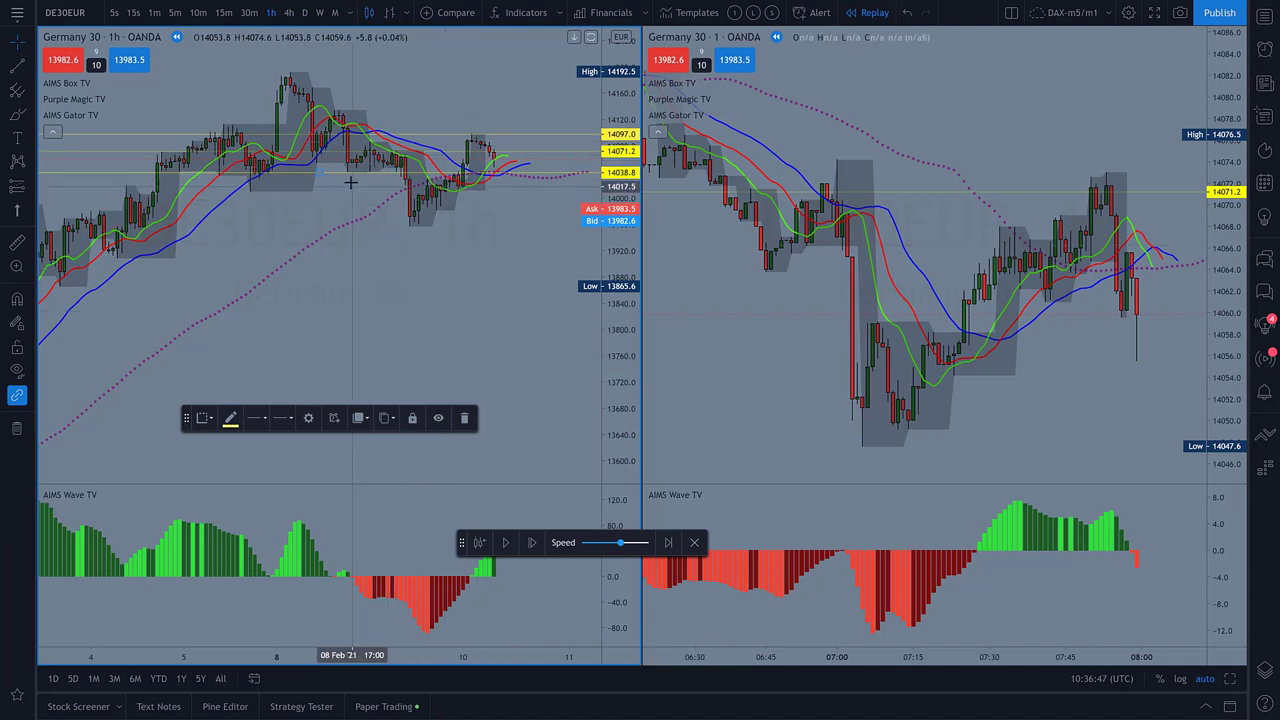
pyautogui.click(484, 192)
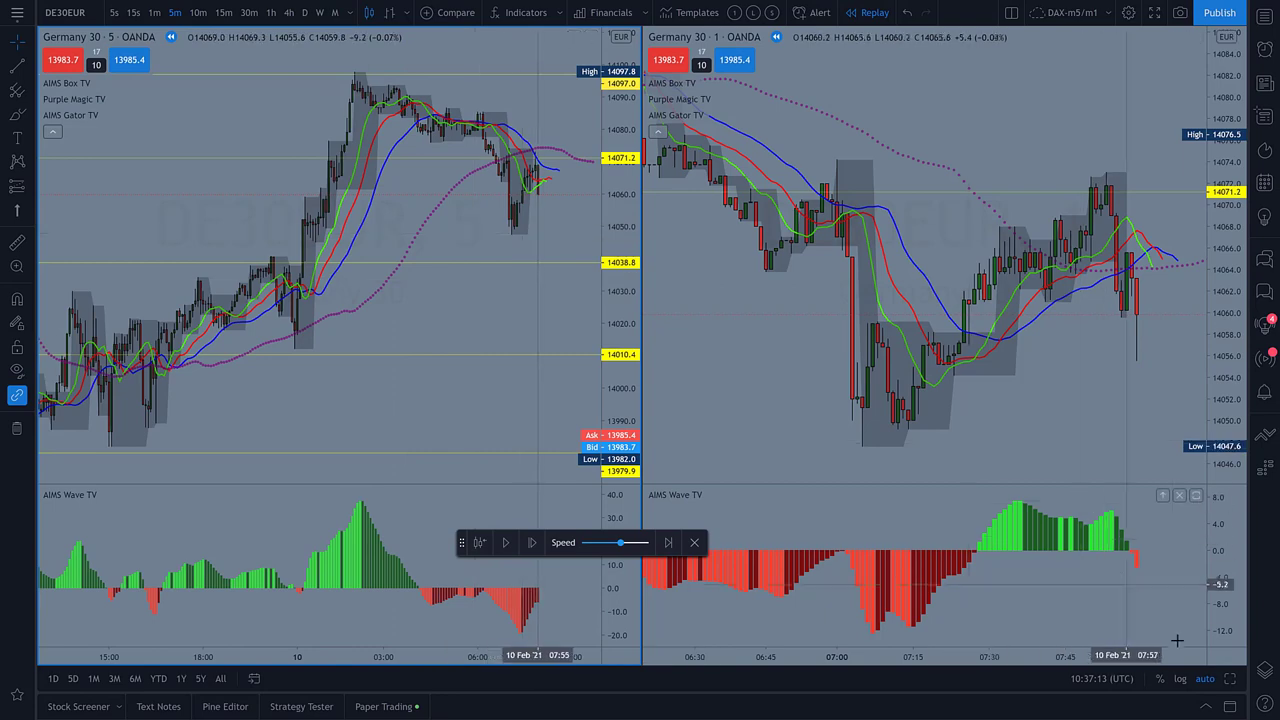
# - Maximize the 5-minute chart and enable session breaks in its appearance settings
pyautogui.click(1229, 680)
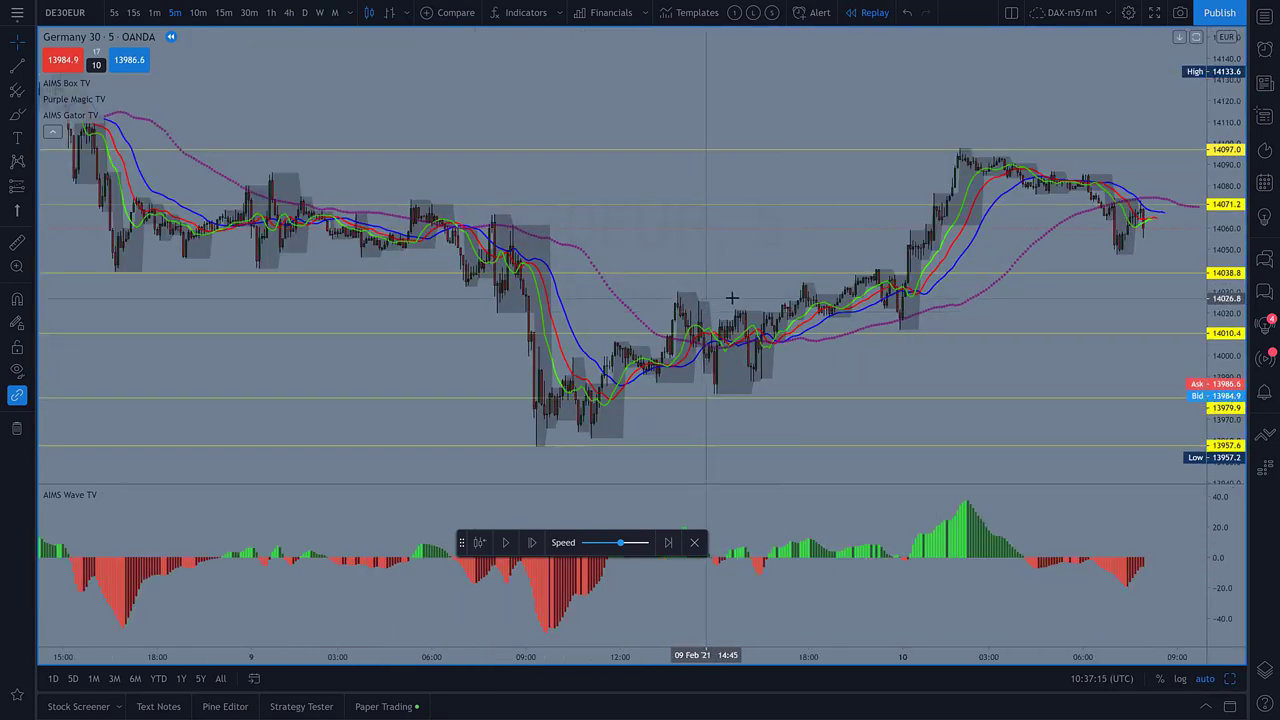
pyautogui.rightClick(717, 117)
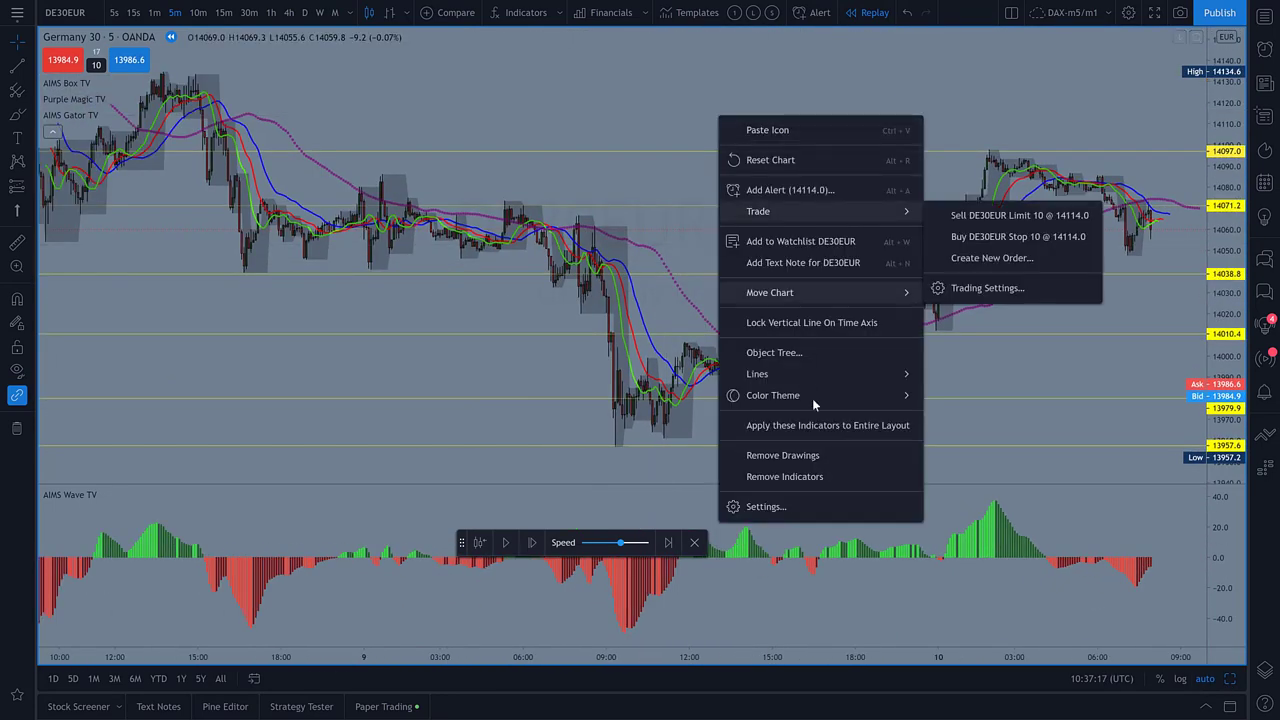
pyautogui.click(565, 250)
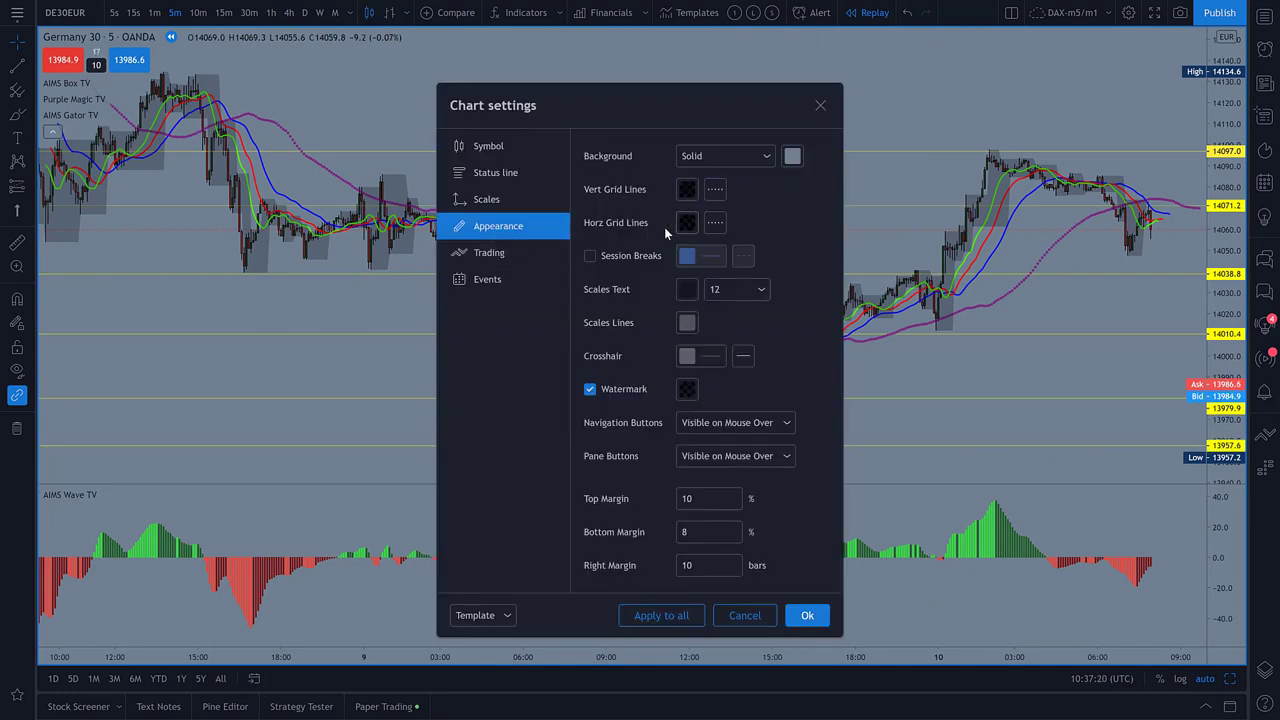
pyautogui.click(807, 616)
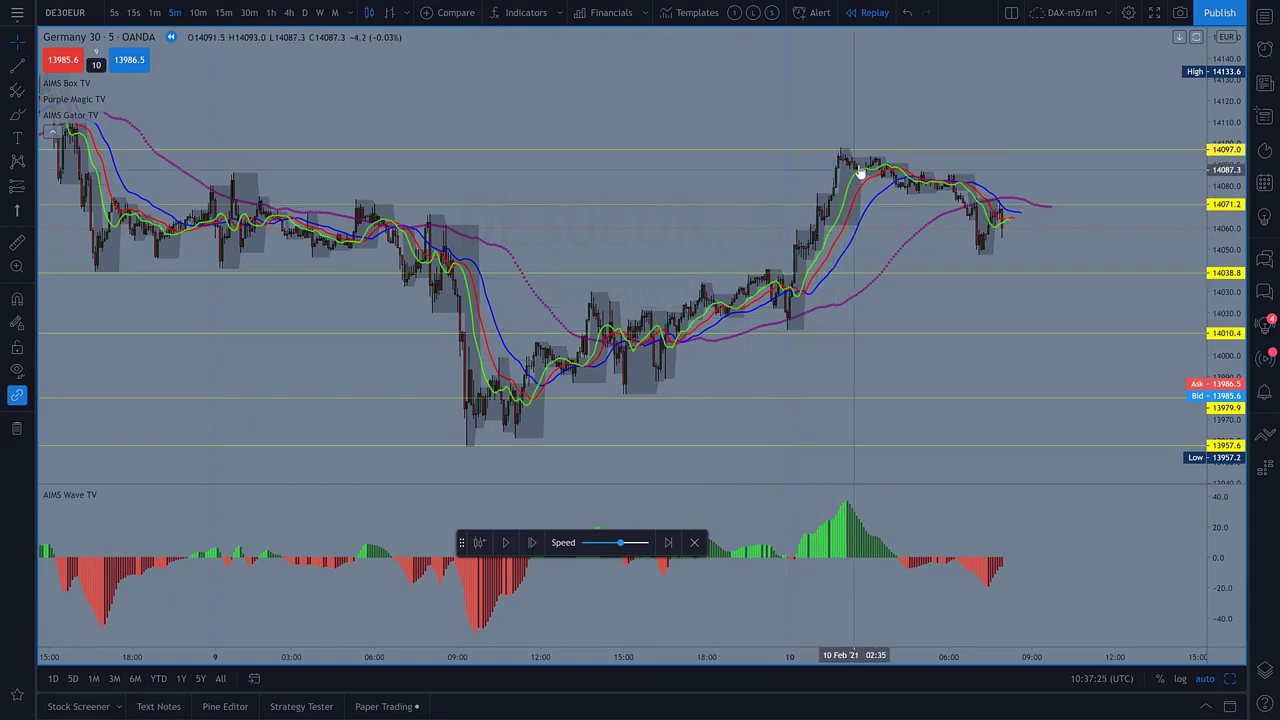
# - Mark price levels at 14073.9 and 14047.7 around the latest swing on the 5-minute chart
pyautogui.scroll(2, 854, 238)
pyautogui.scroll(2, 760, 237)
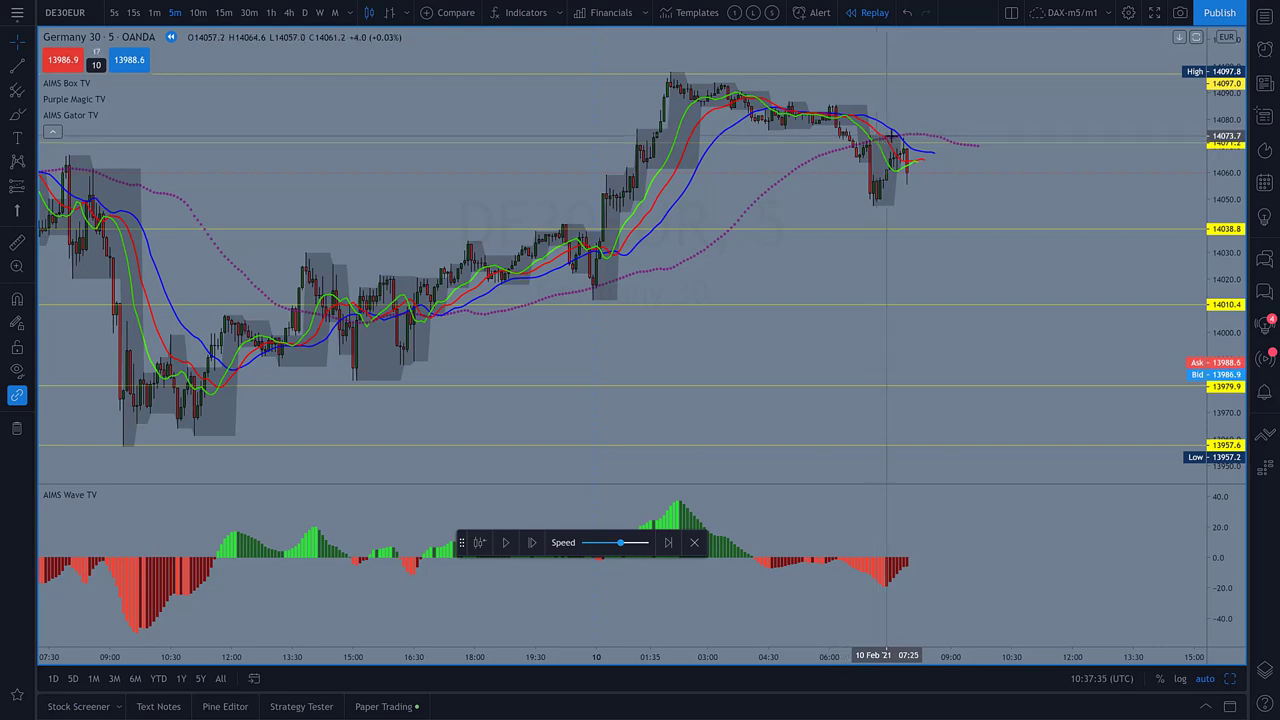
pyautogui.moveTo(928, 150); pyautogui.dragTo(920, 147)
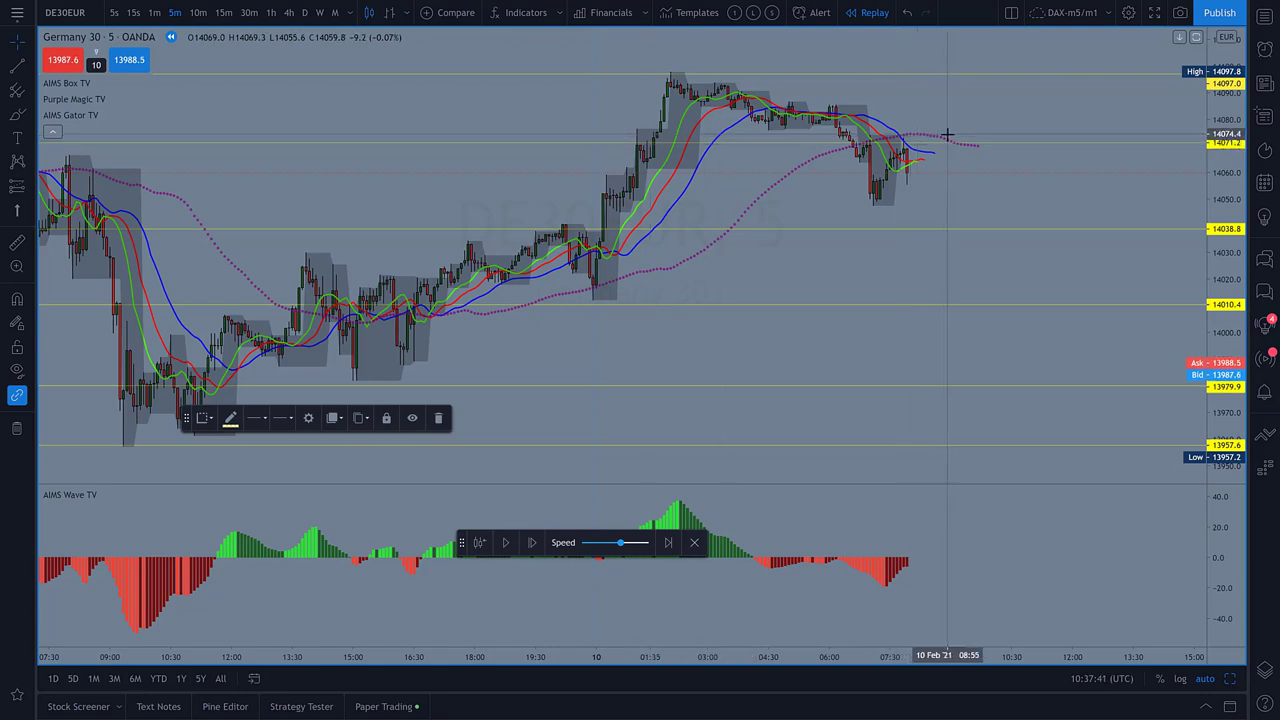
pyautogui.click(947, 135)
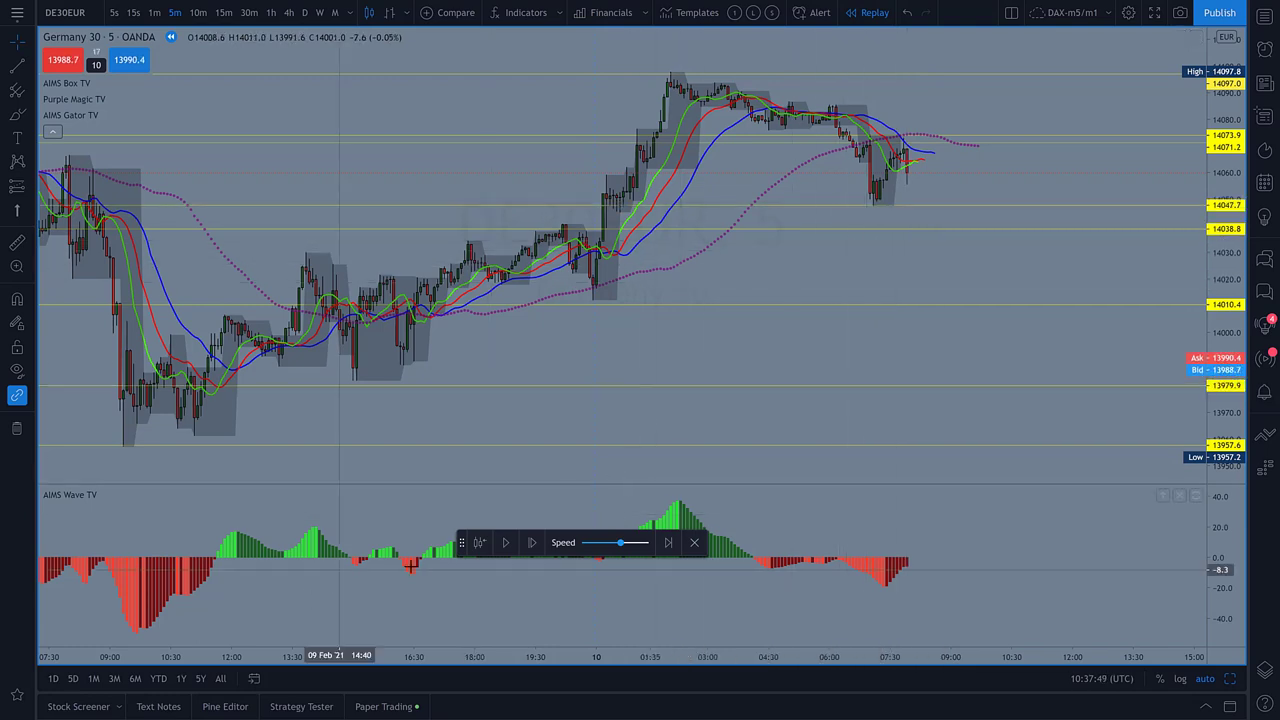
# - Draw a thin rectangle zone just above the 14047.7 level, extending from the 07:05 low to about 09:25
pyautogui.click(20, 695)
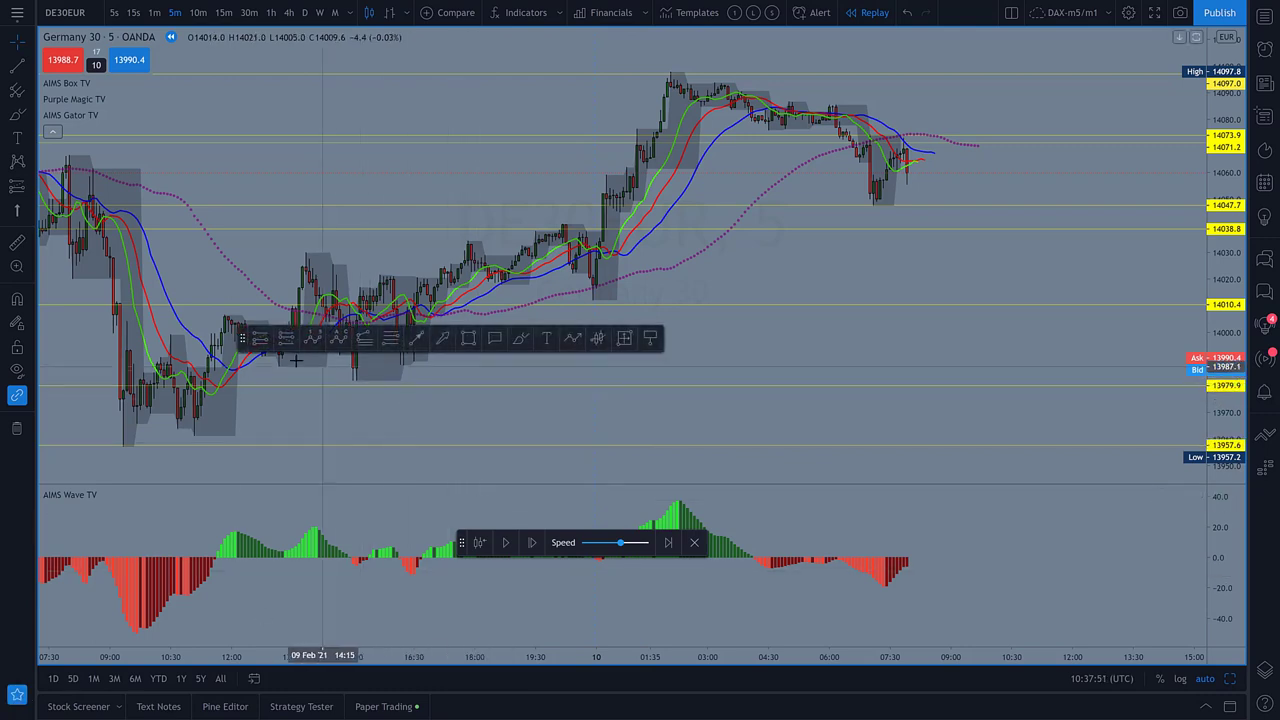
pyautogui.click(468, 340)
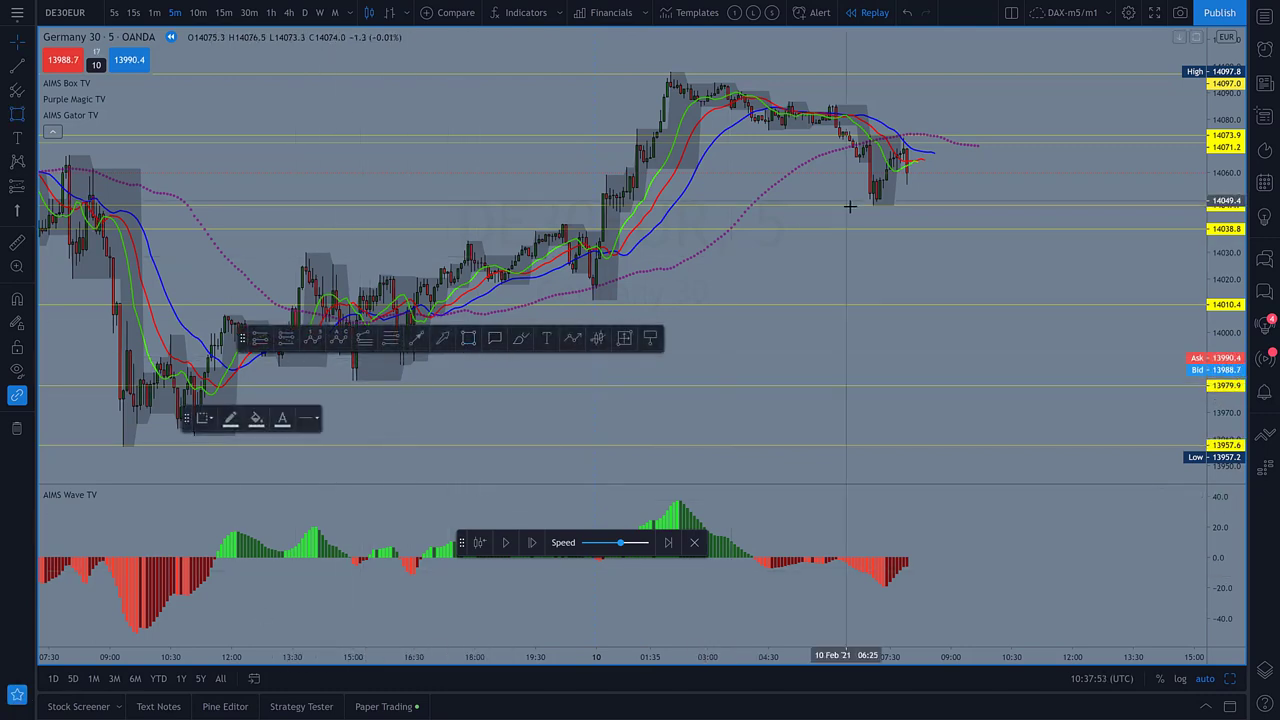
pyautogui.click(872, 204)
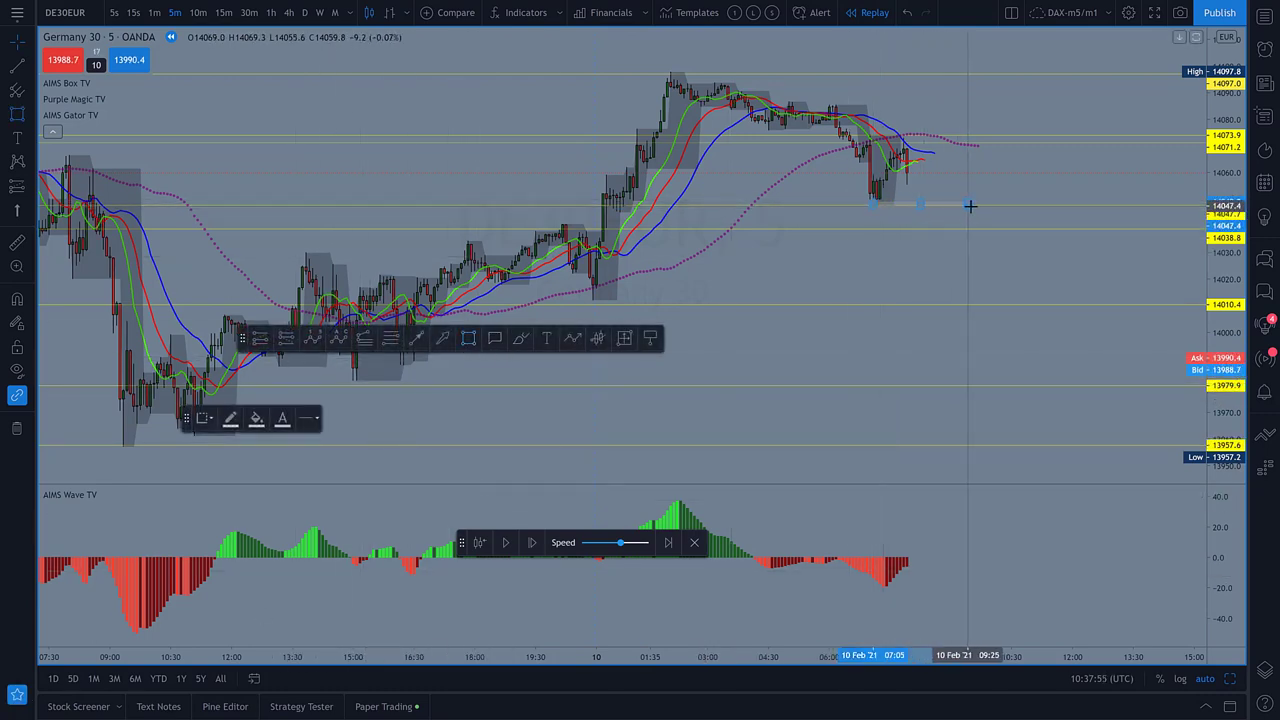
pyautogui.click(975, 204)
pyautogui.click(985, 188)
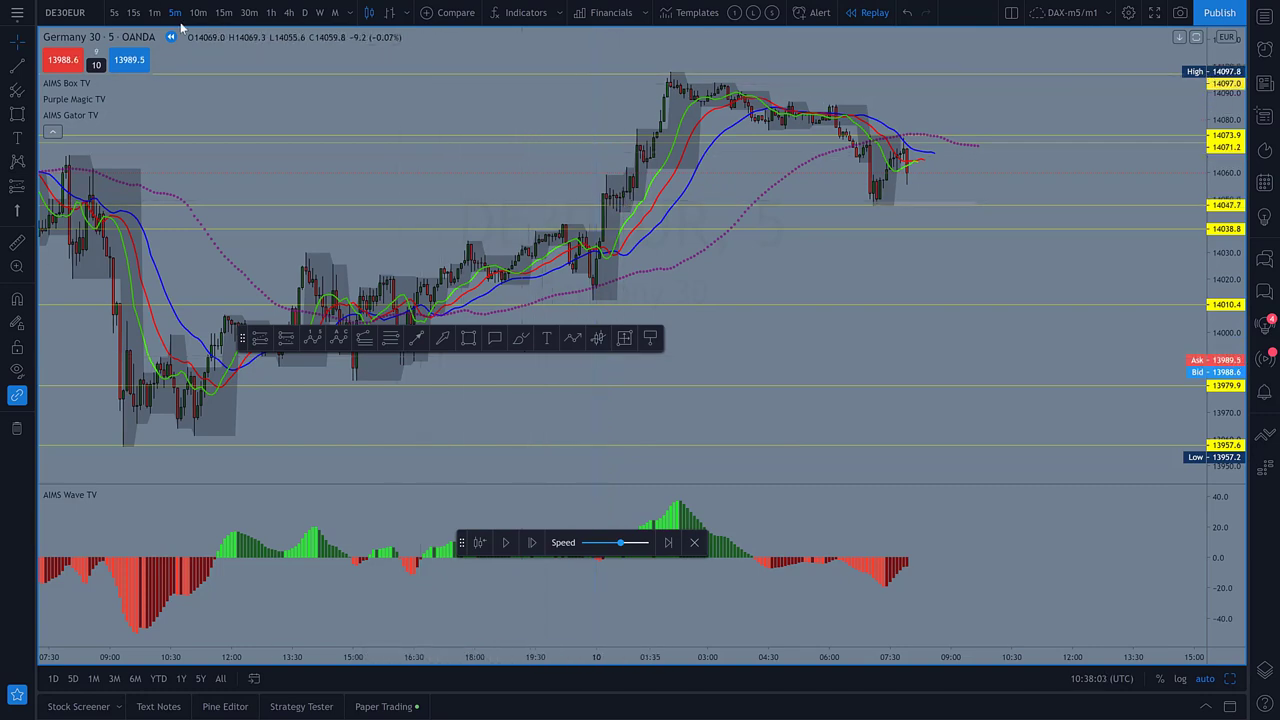
# - Restore the two-chart layout and hide the favorite drawing tools, showing more price history on both charts
pyautogui.click(1230, 680)
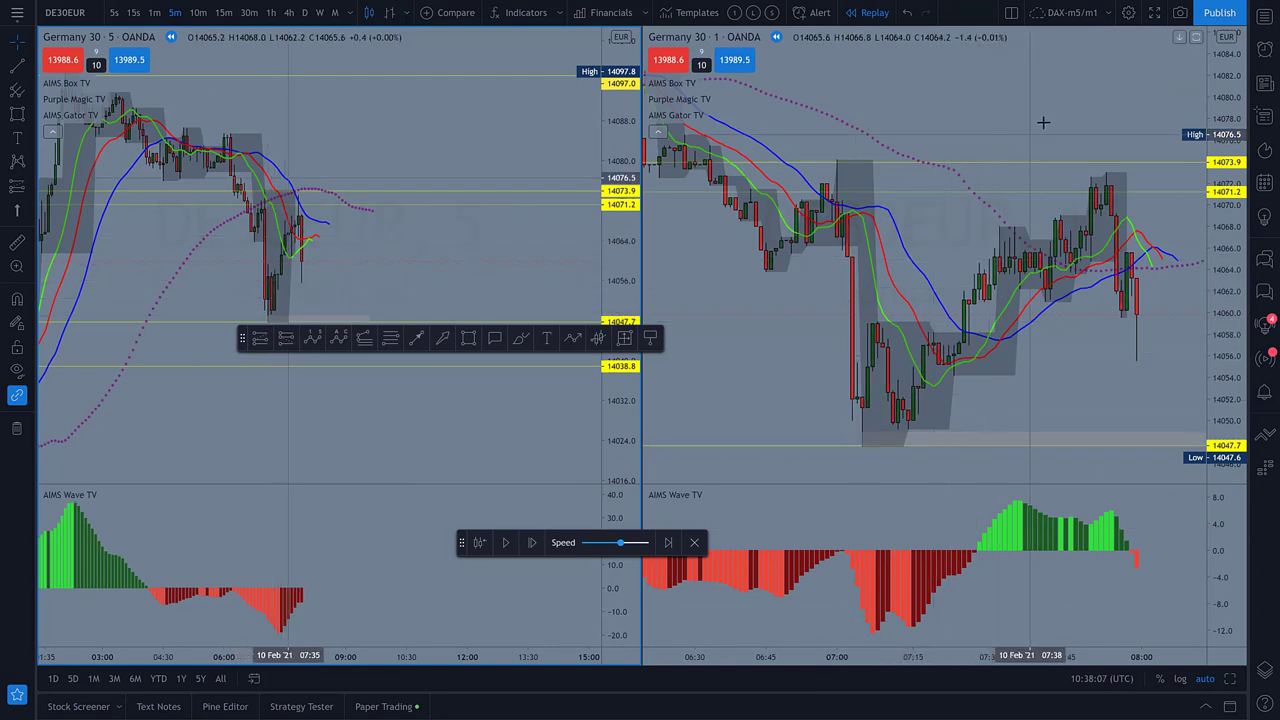
pyautogui.scroll(-2, 967, 132)
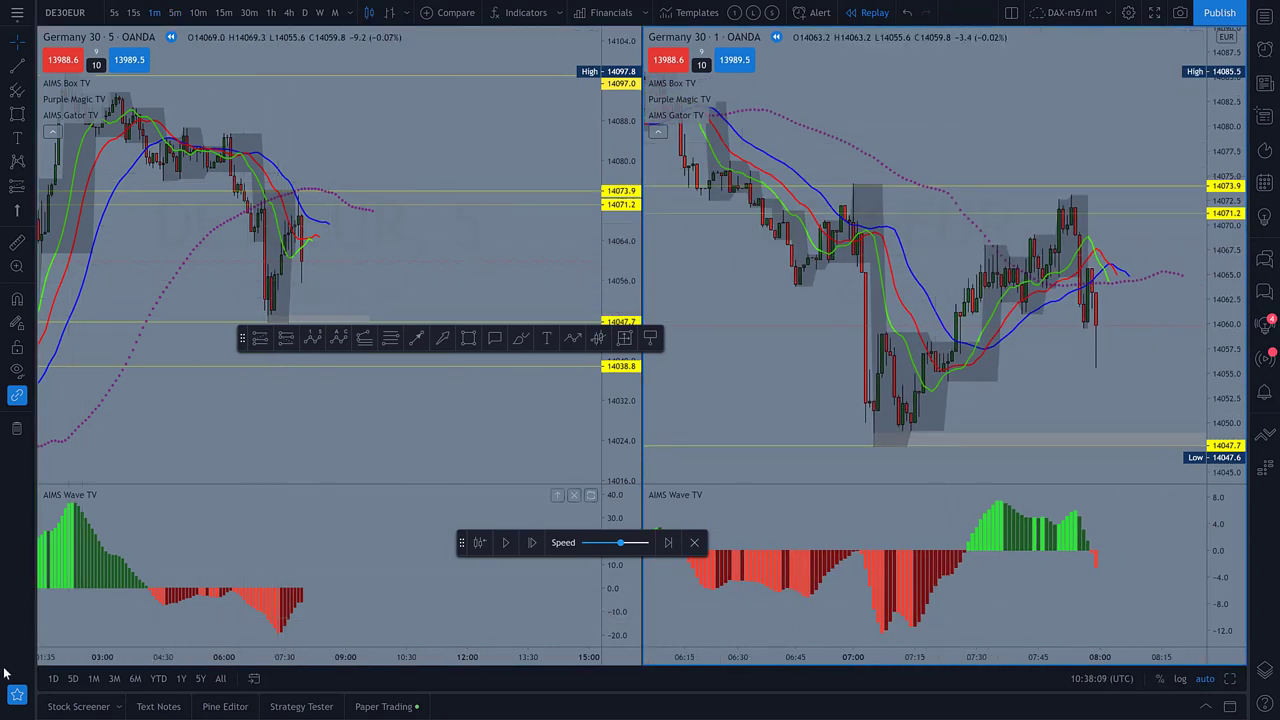
pyautogui.click(214, 220)
pyautogui.scroll(-3, 529, 271)
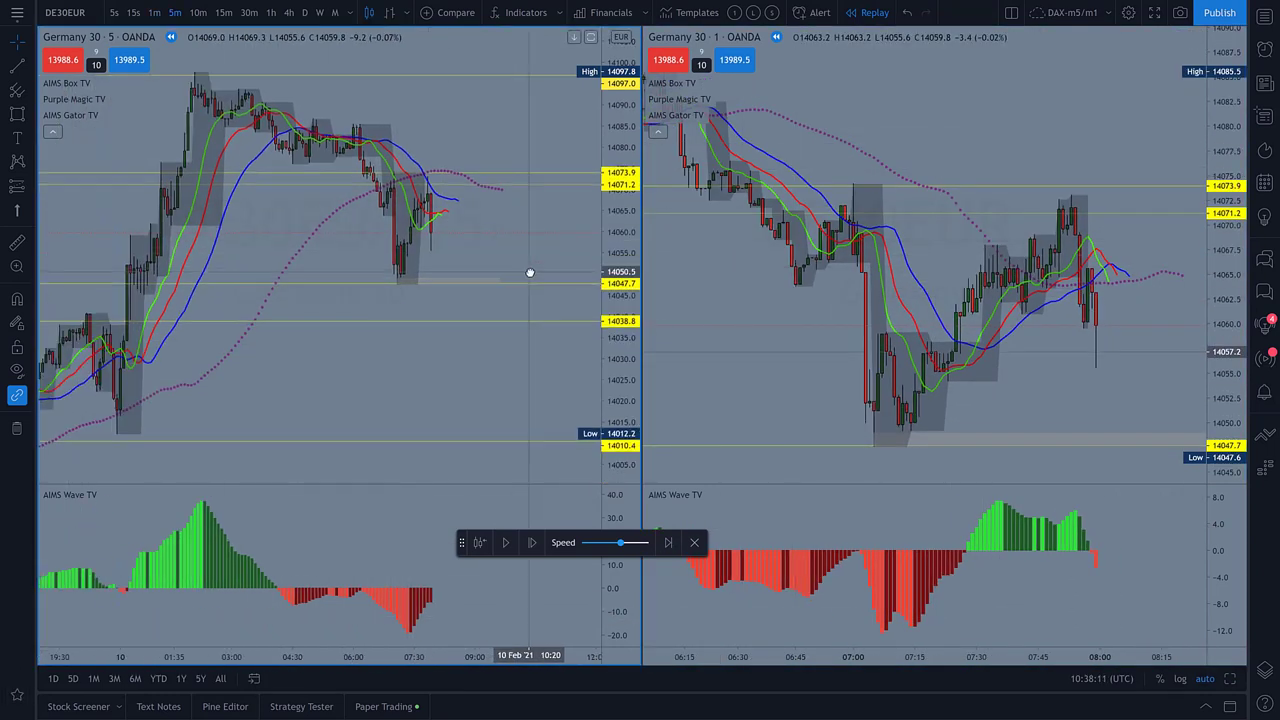
pyautogui.click(995, 390)
pyautogui.scroll(-2, 1063, 363)
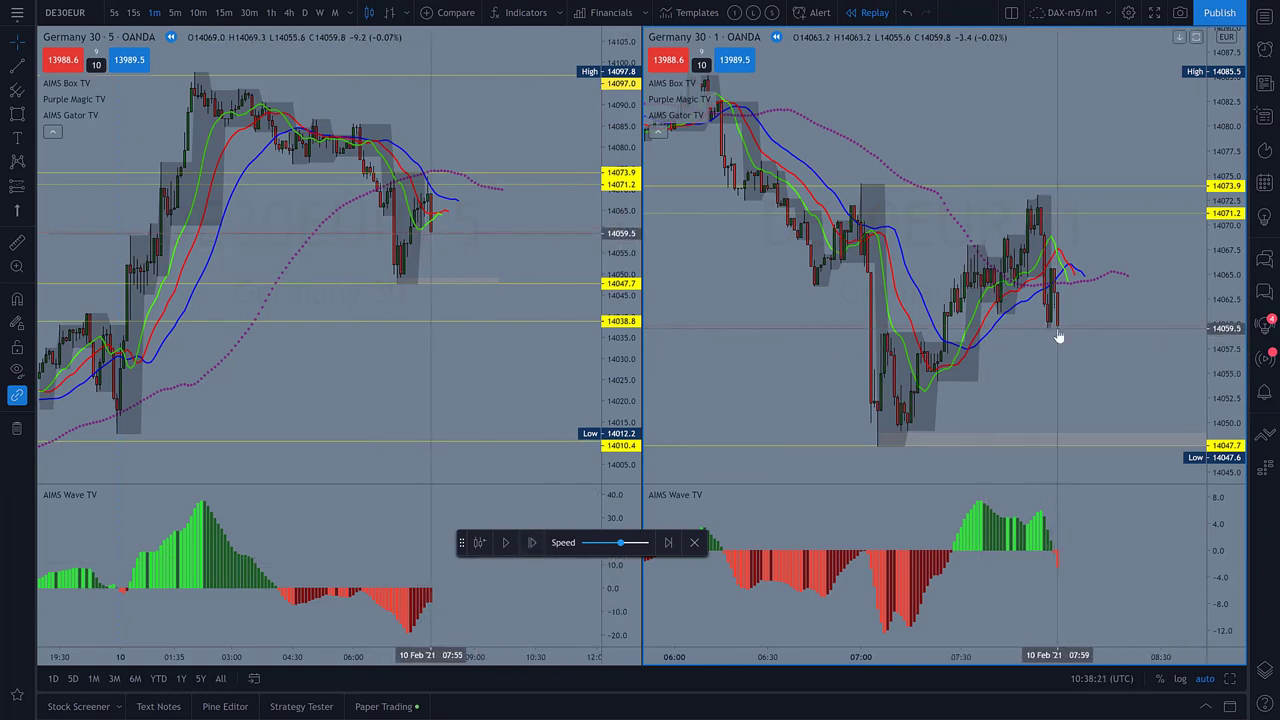
# - Advance the replay by one bar and switch the 1-minute chart to the 15-second interval, enlarging the candles around 08:00
pyautogui.hotkey('shift', 'Right')
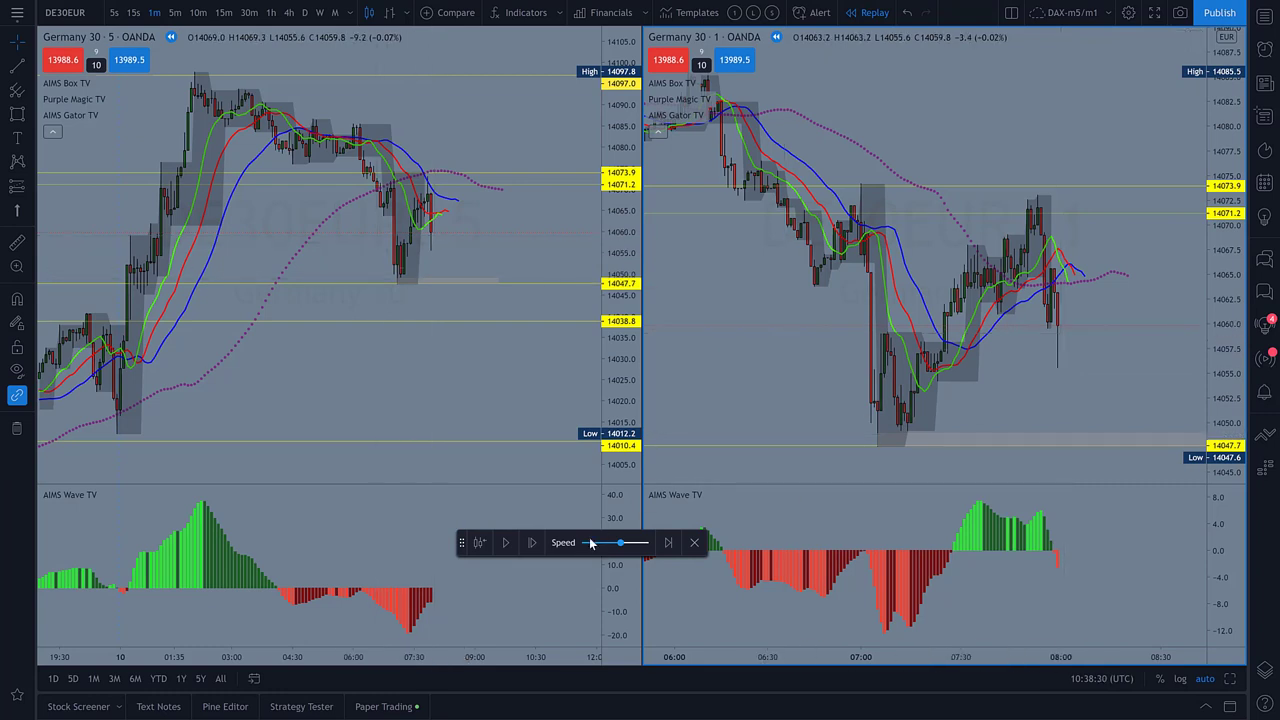
pyautogui.click(532, 543)
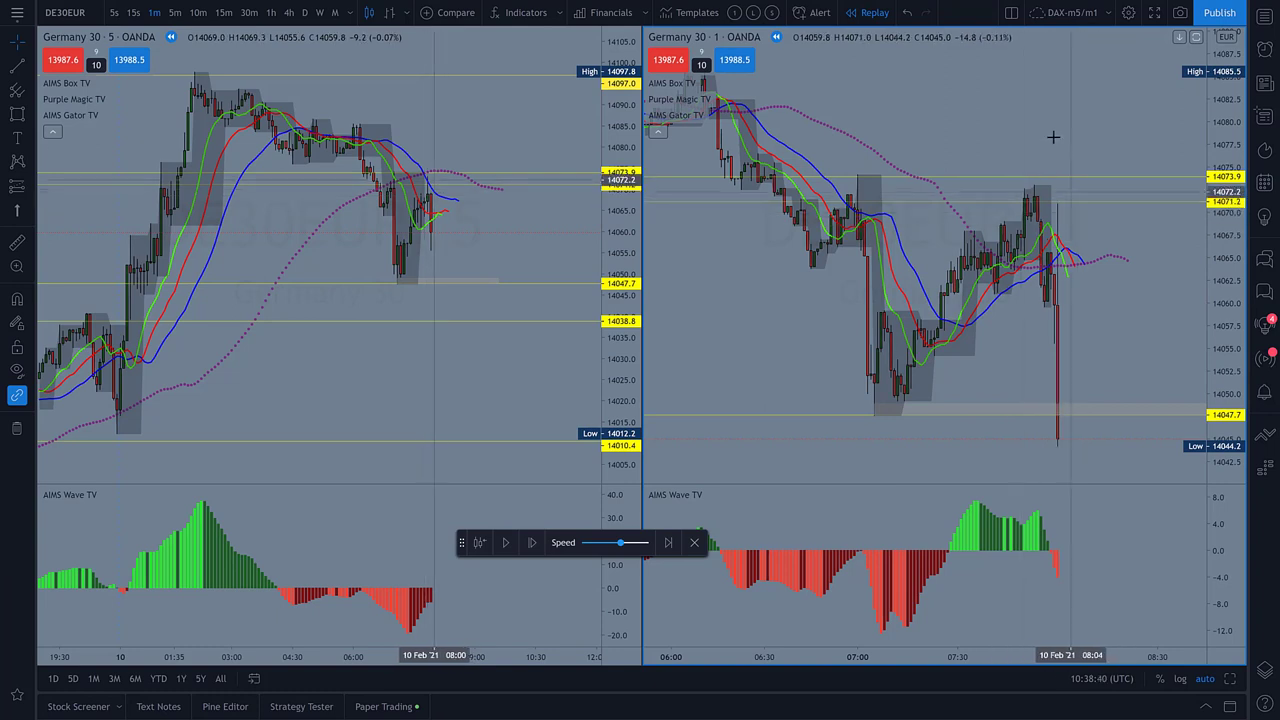
pyautogui.click(134, 12)
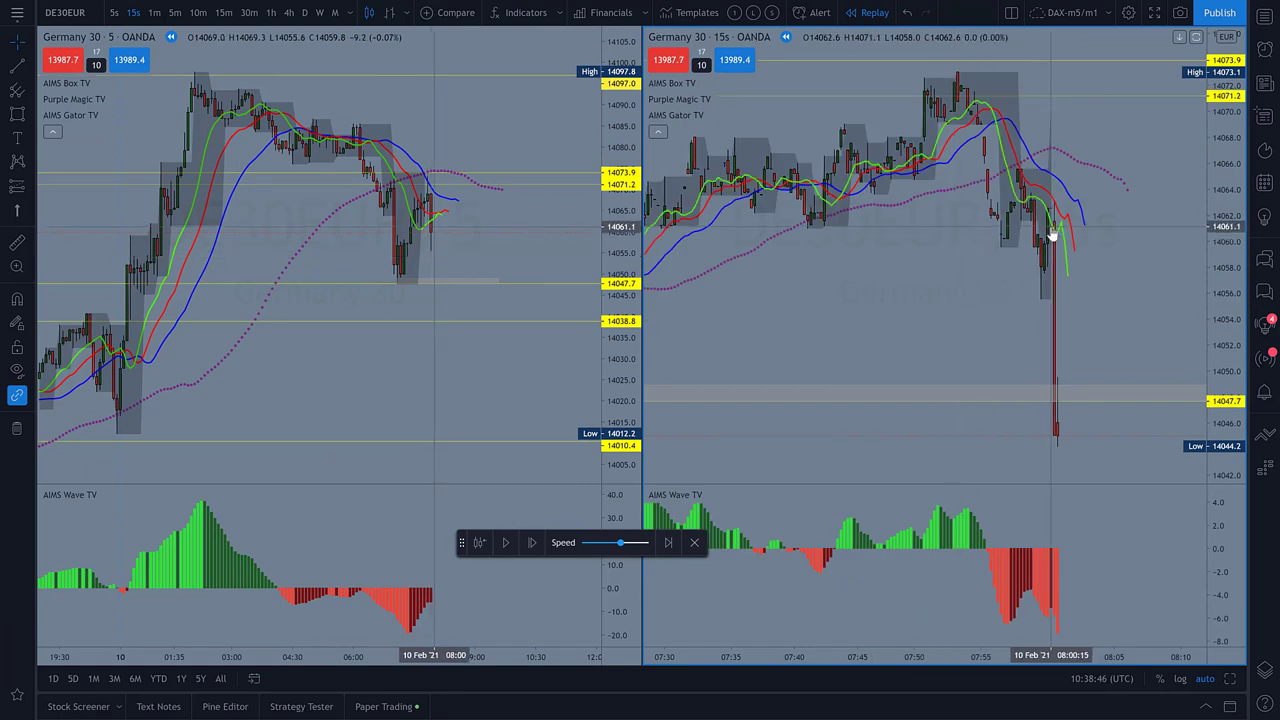
pyautogui.scroll(5, 1052, 230)
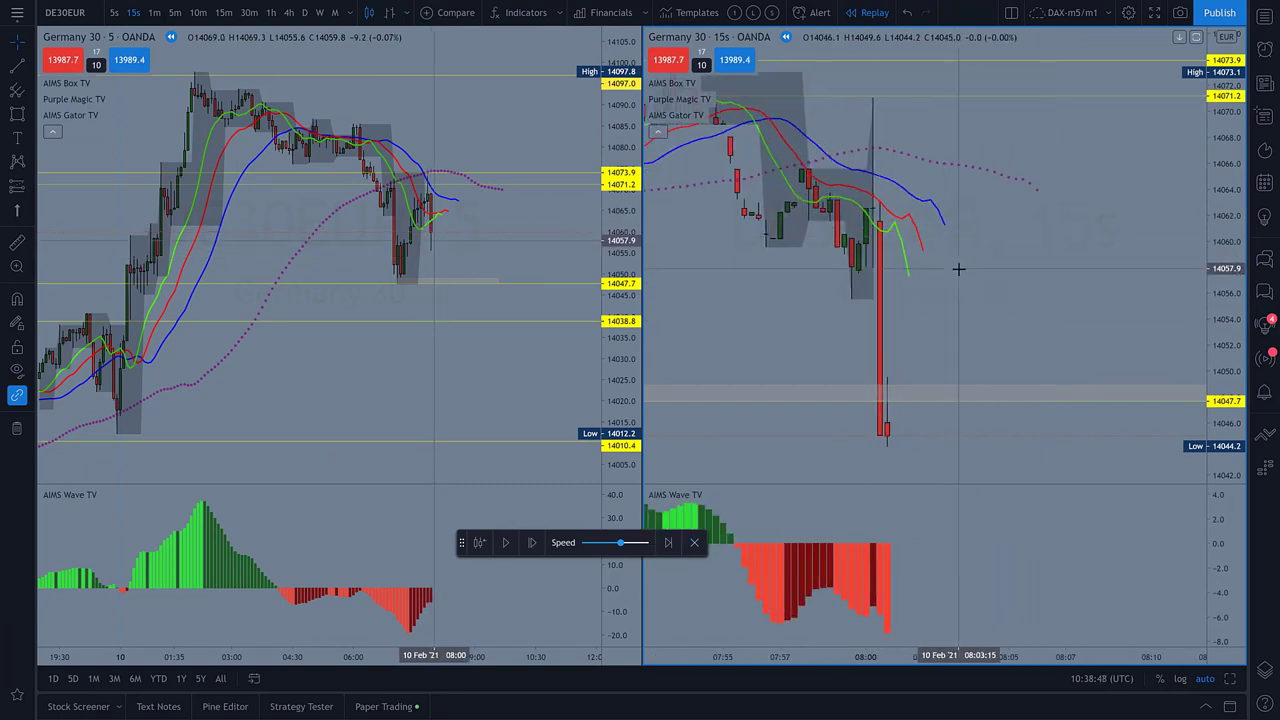
pyautogui.moveTo(866, 225); pyautogui.dragTo(966, 220)
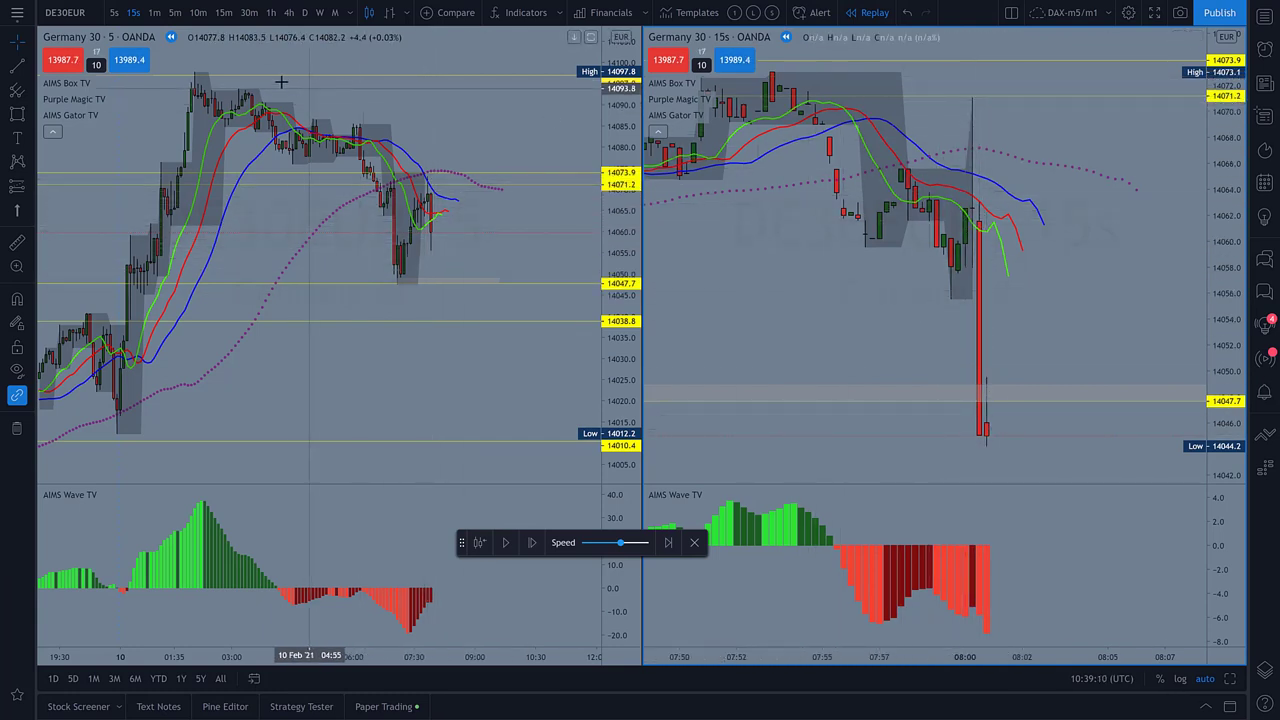
# - Switch the 15-second Germany 30 chart back to the 1-minute interval
pyautogui.click(154, 12)
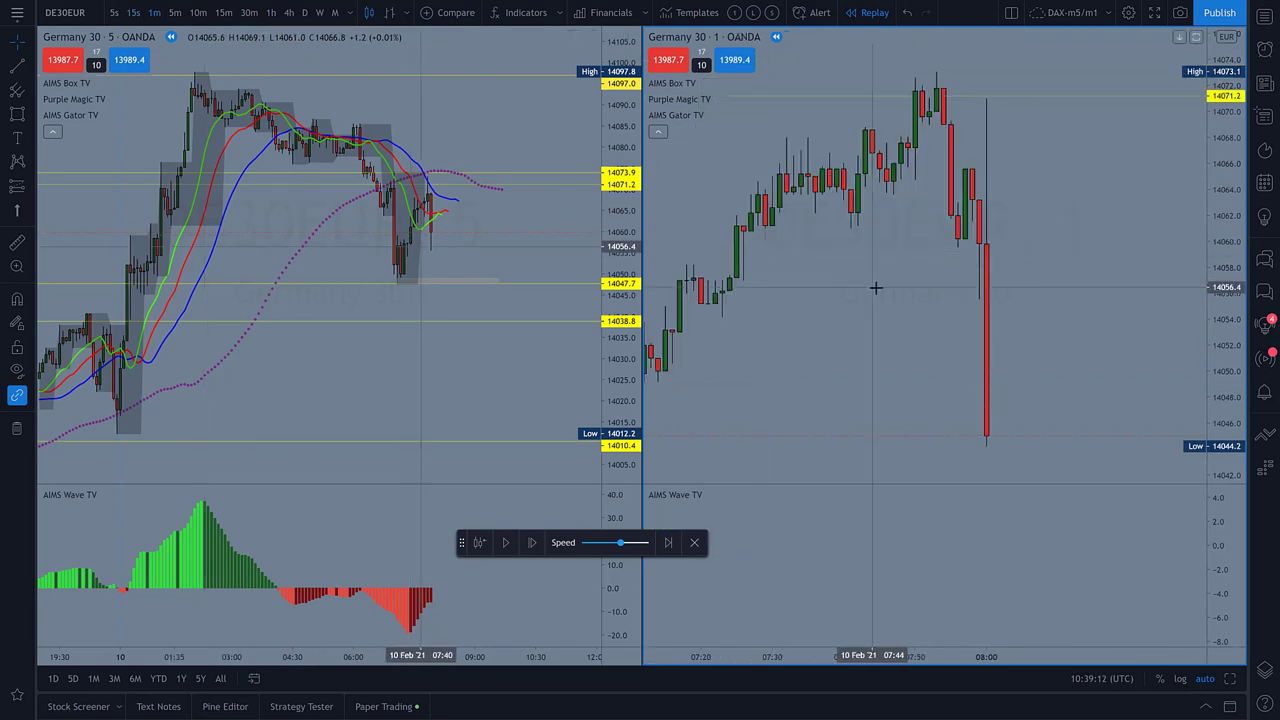
pyautogui.moveTo(1001, 395); pyautogui.dragTo(959, 396)
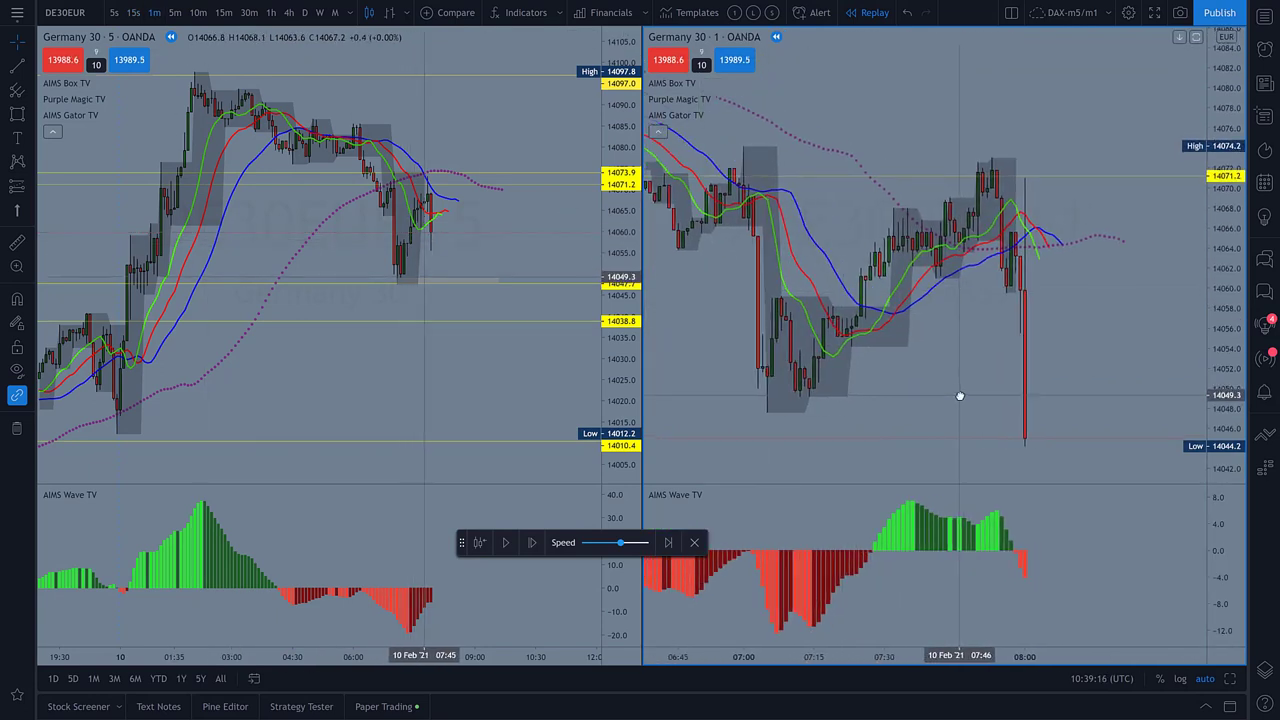
pyautogui.scroll(-1, 960, 375)
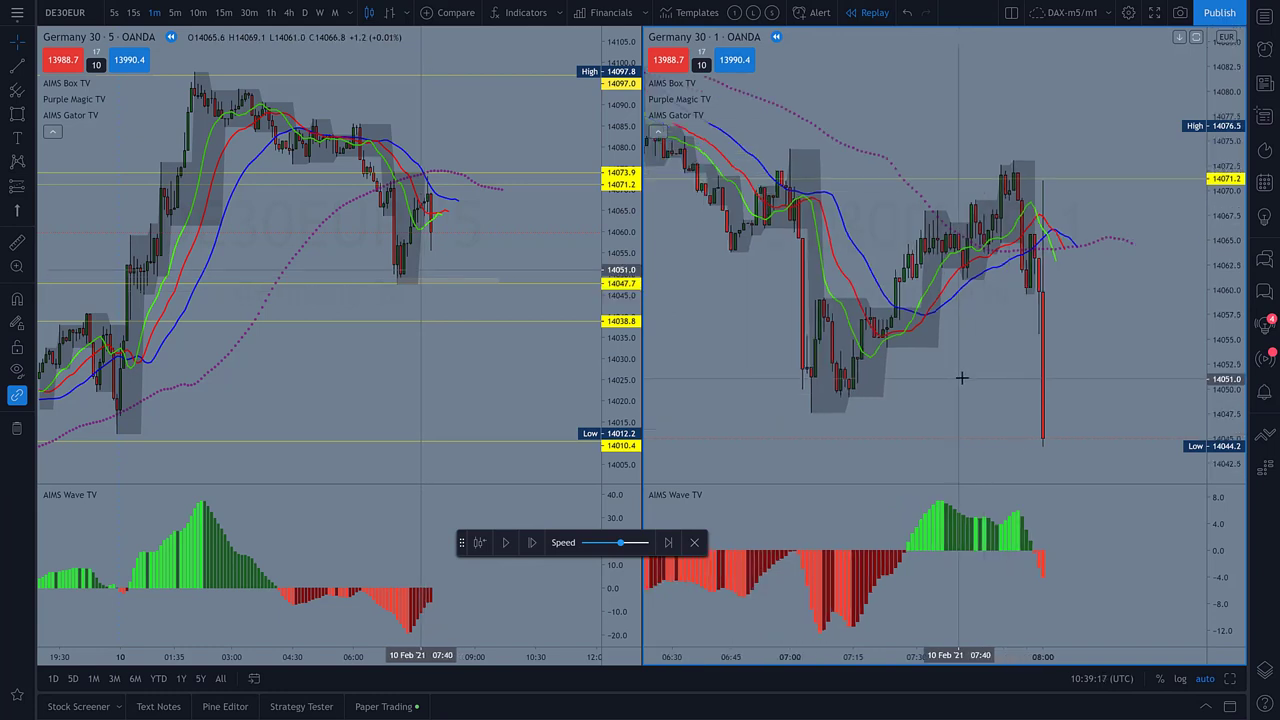
# - Advance the replay on the 1-minute chart to the 08:00 bar and switch that chart to the 15-second interval
pyautogui.click(531, 545)
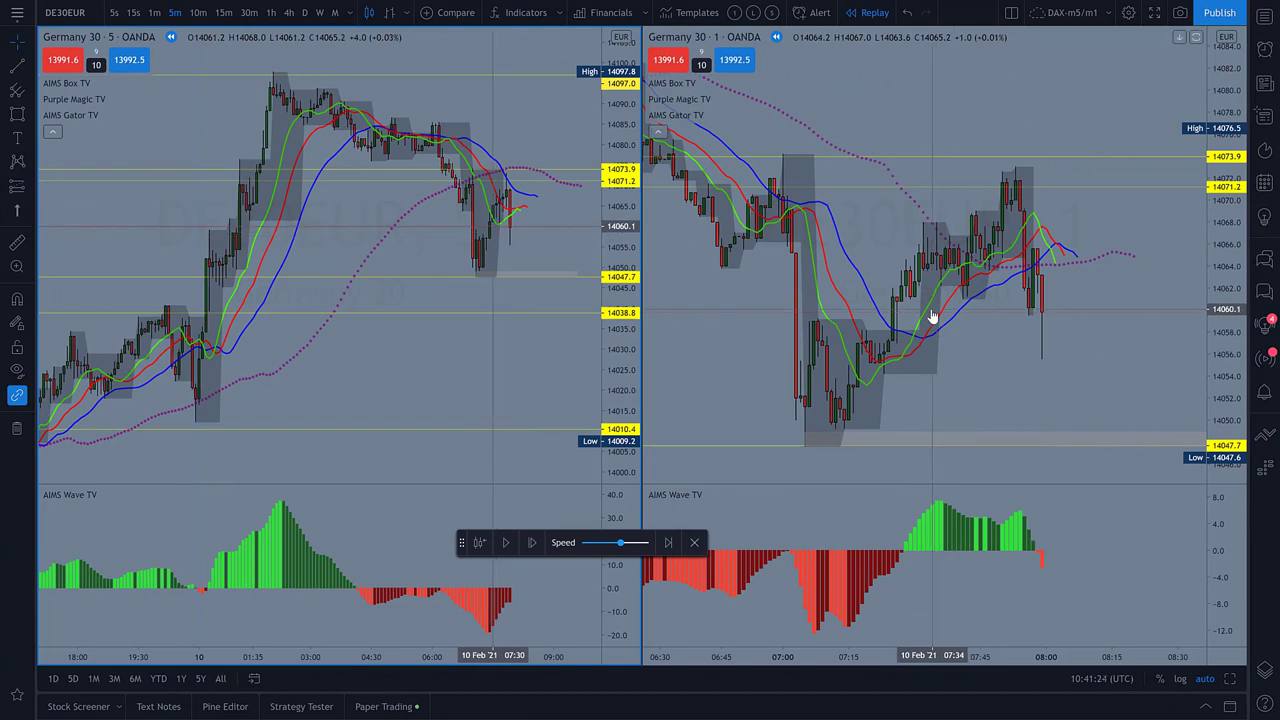
pyautogui.click(966, 280)
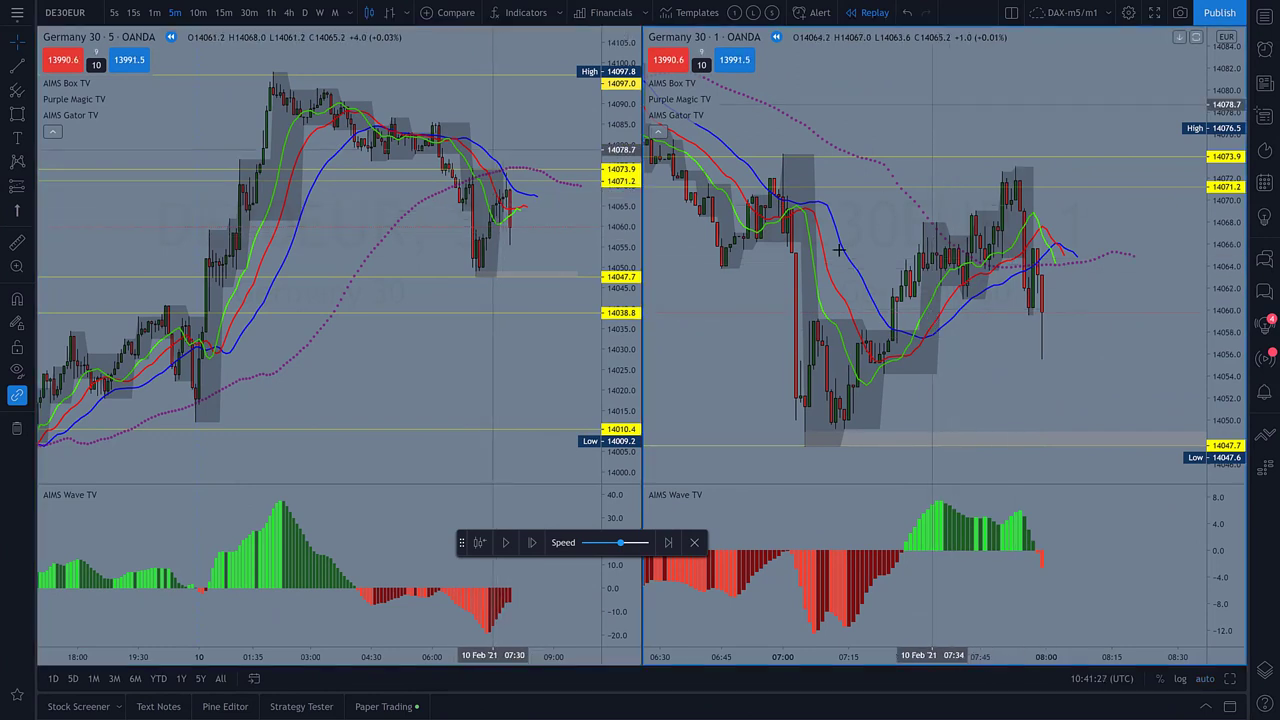
pyautogui.click(530, 545)
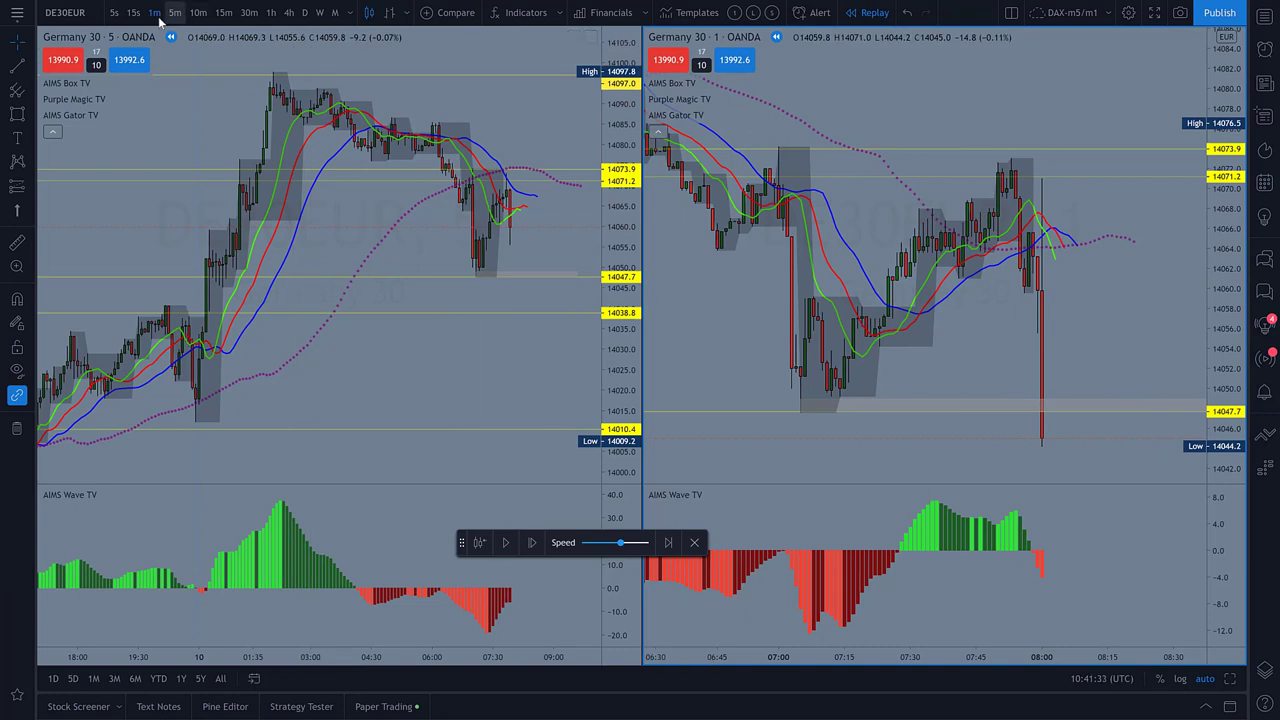
pyautogui.click(134, 13)
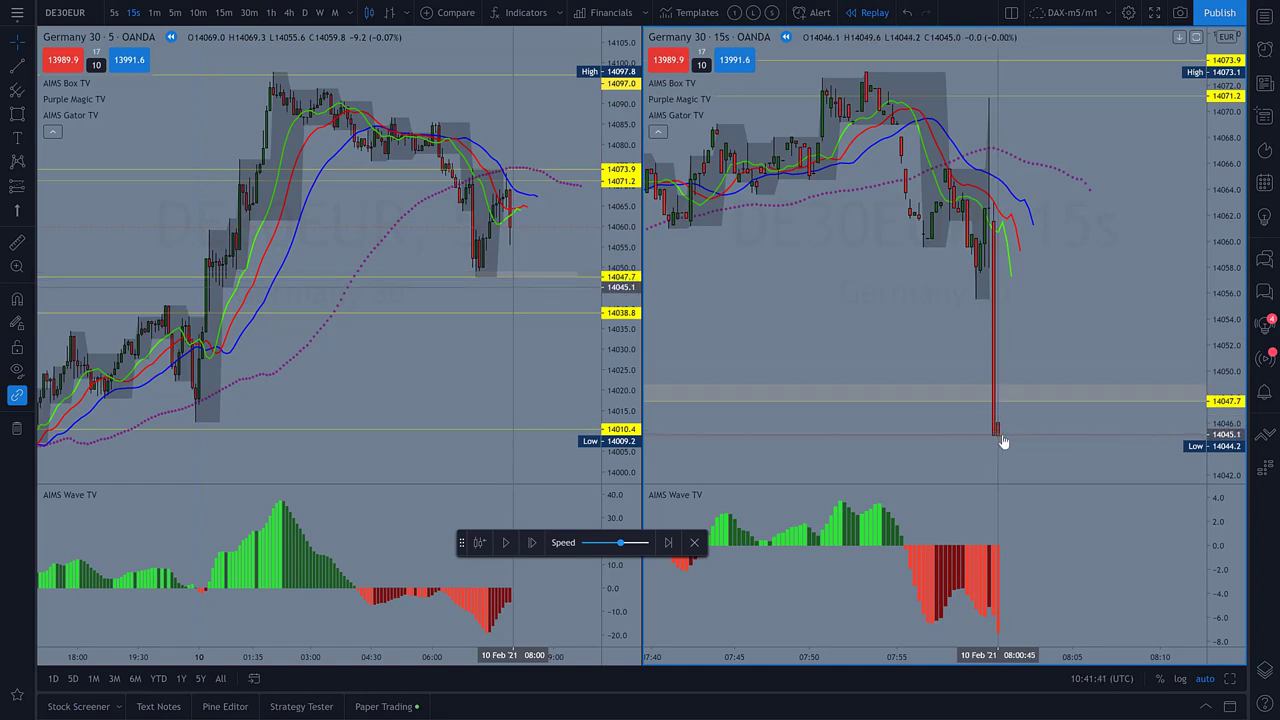
# - Advance the 5-minute chart by one bar to 08:00 and the 15-second chart by two bars
pyautogui.click(533, 547)
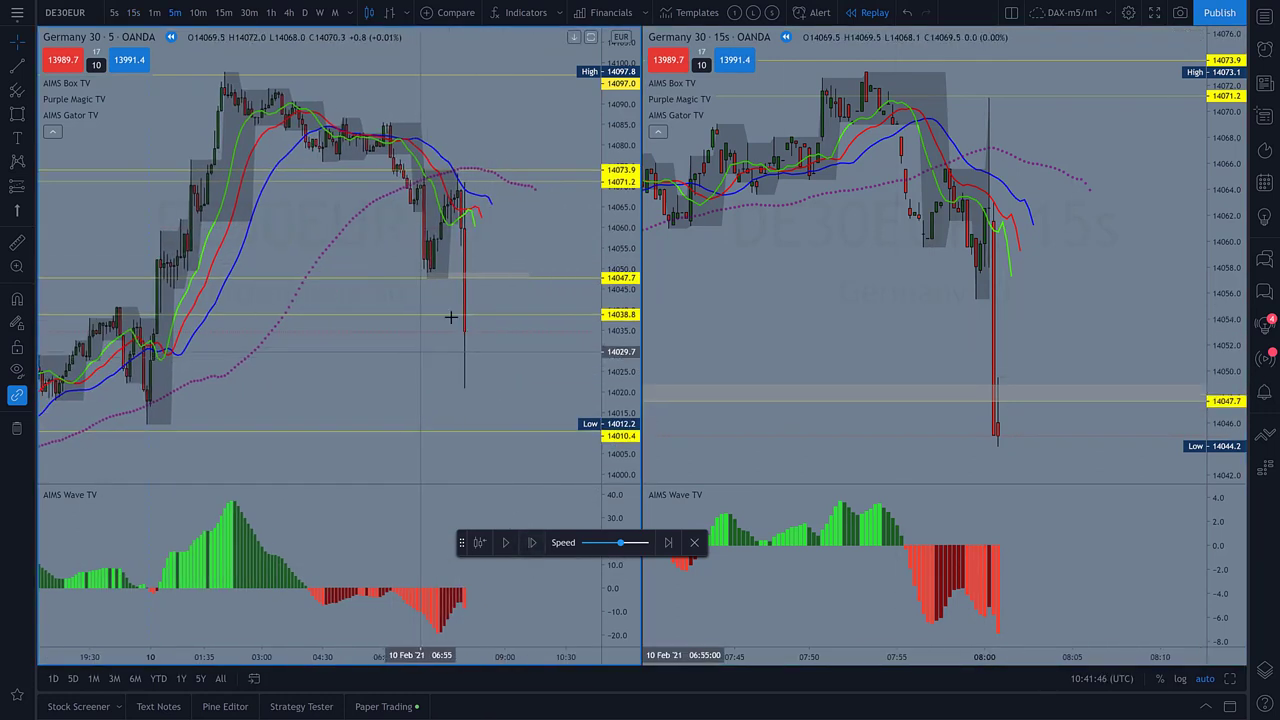
pyautogui.click(1043, 314)
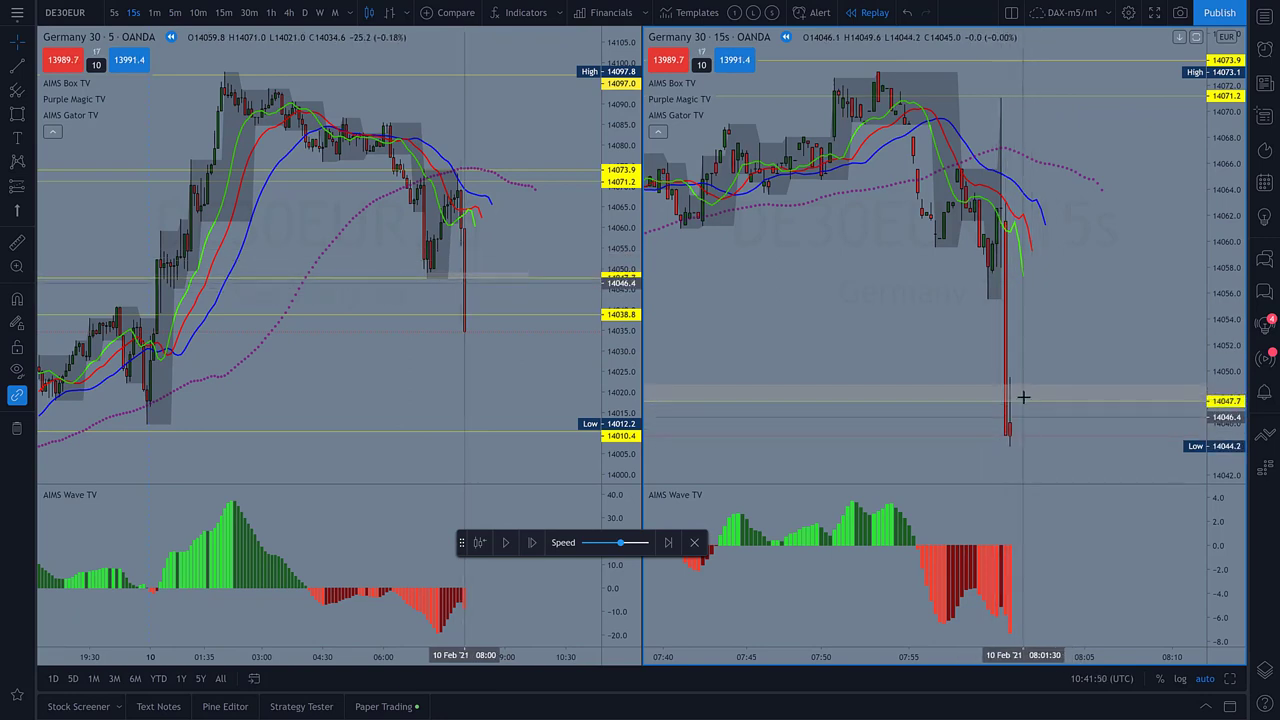
pyautogui.click(531, 545)
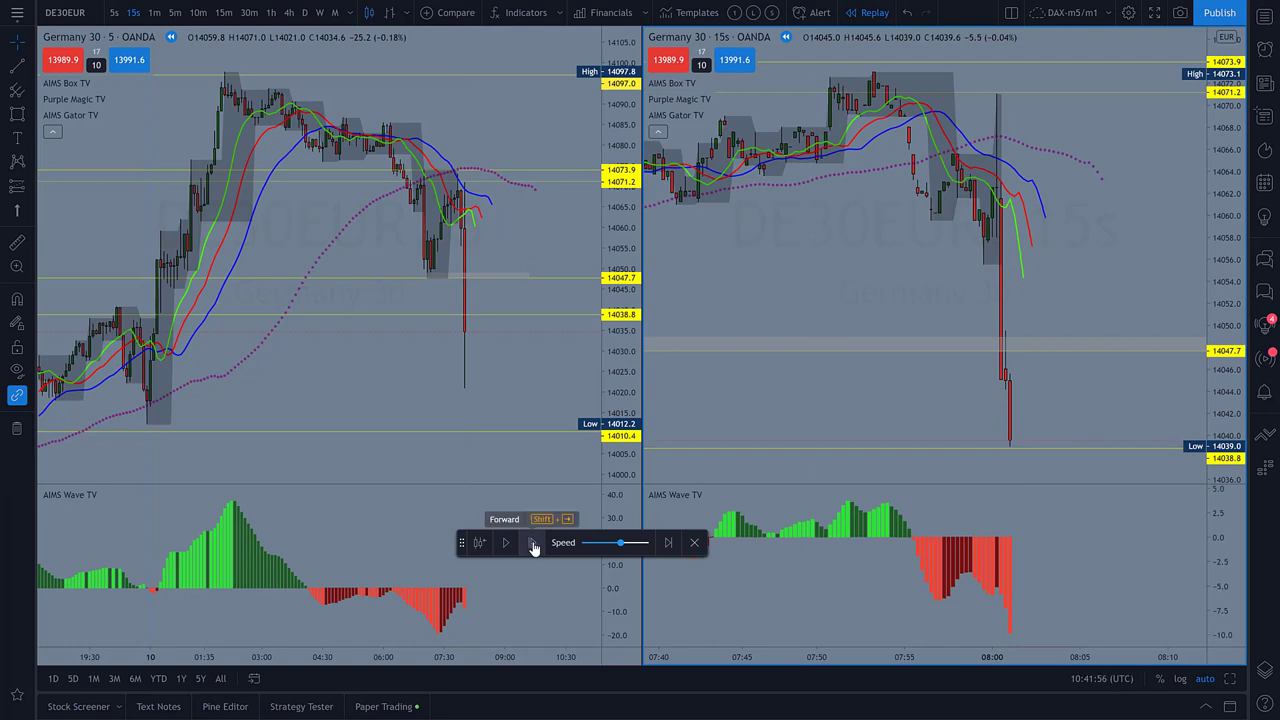
pyautogui.click(533, 544)
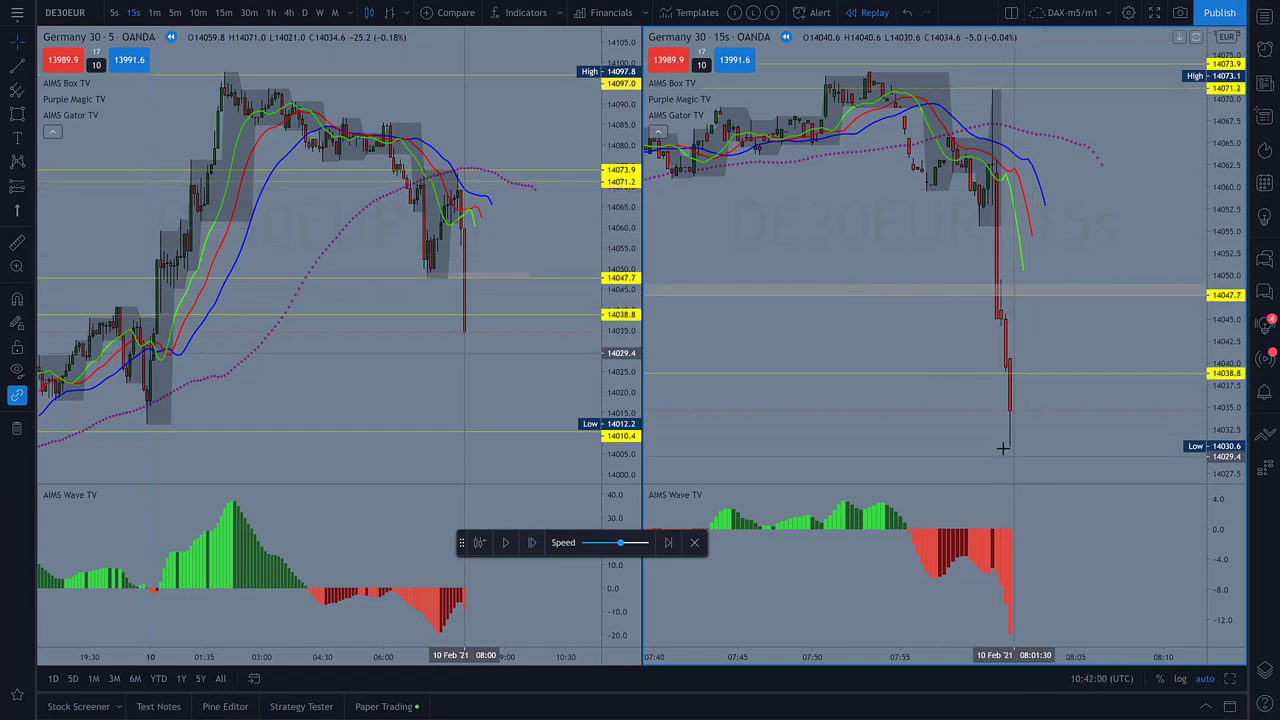
# - Measure the price drop from the 08:00 high to the latest low on the 15-second chart
pyautogui.press('shift')
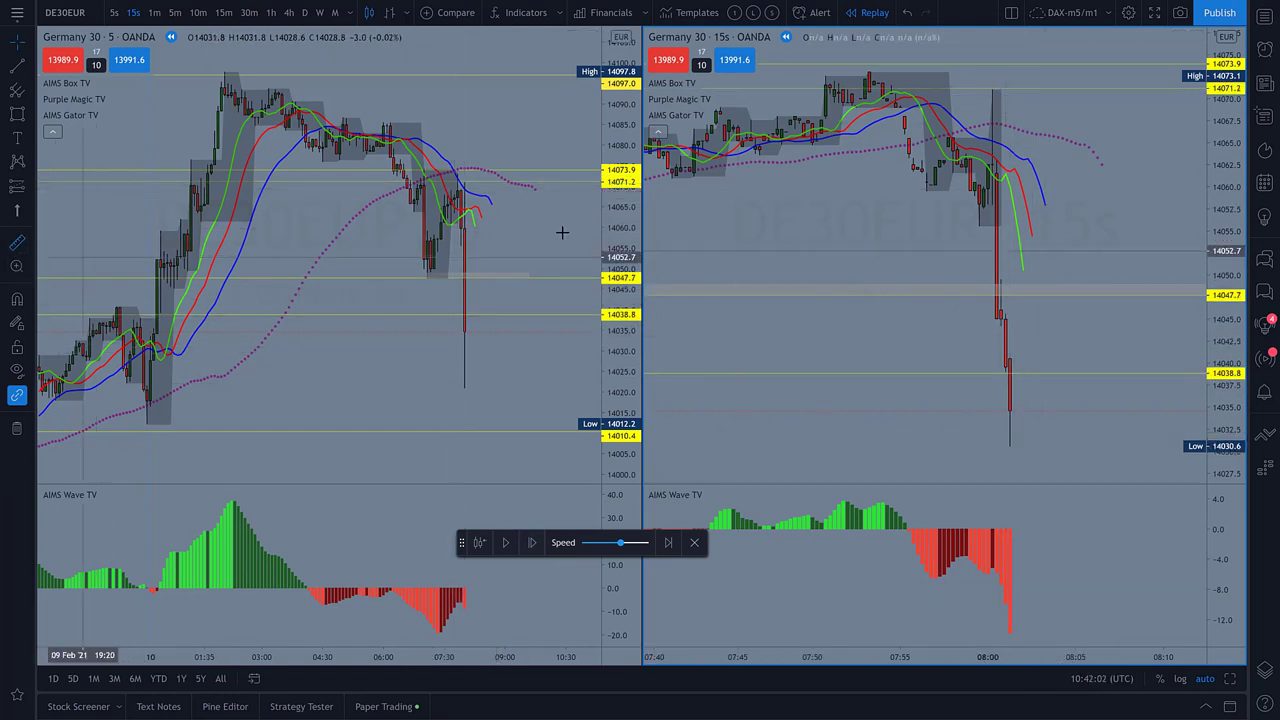
pyautogui.click(1000, 92)
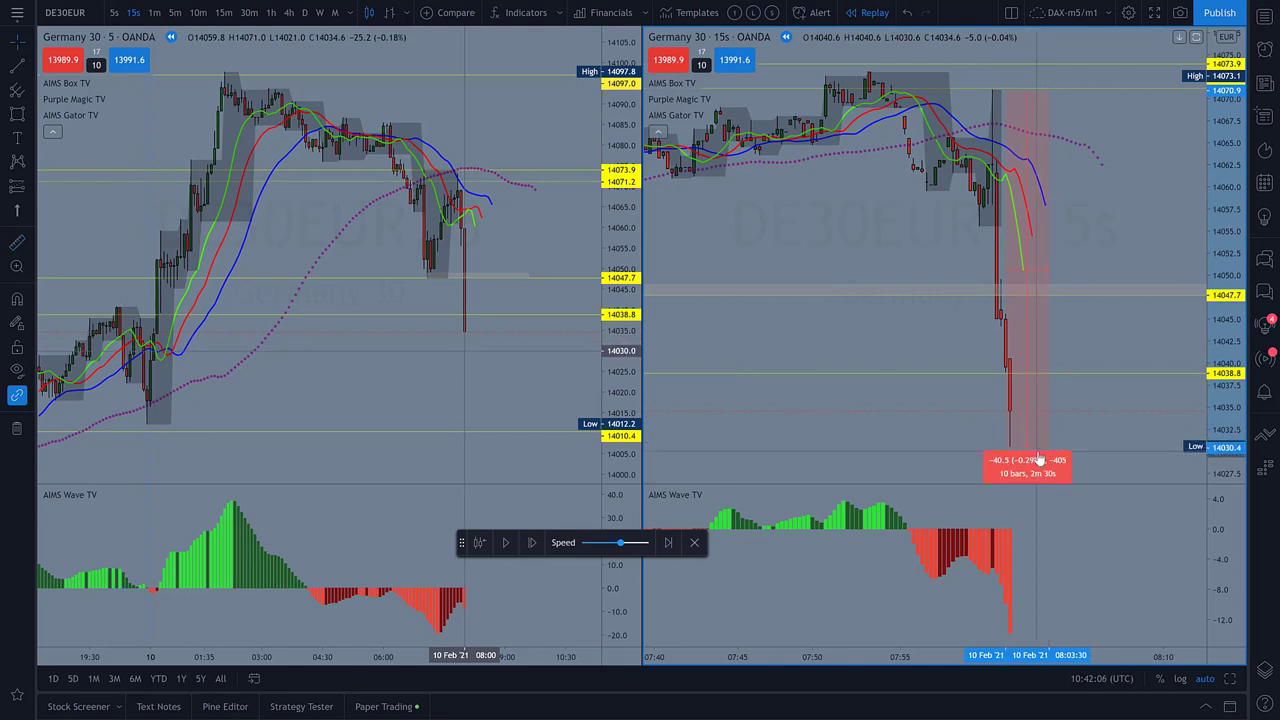
pyautogui.click(981, 427)
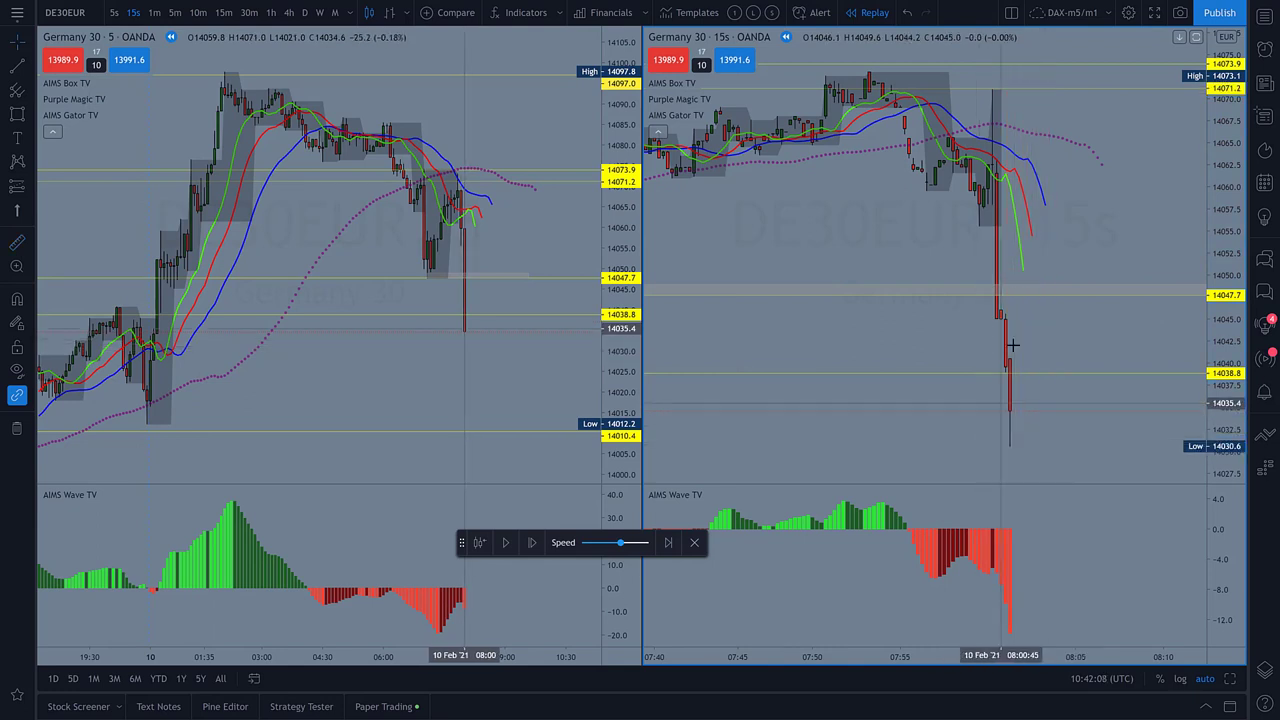
# - Advance the replay on the 15-second chart by four bars, one at a time
pyautogui.click(533, 547)
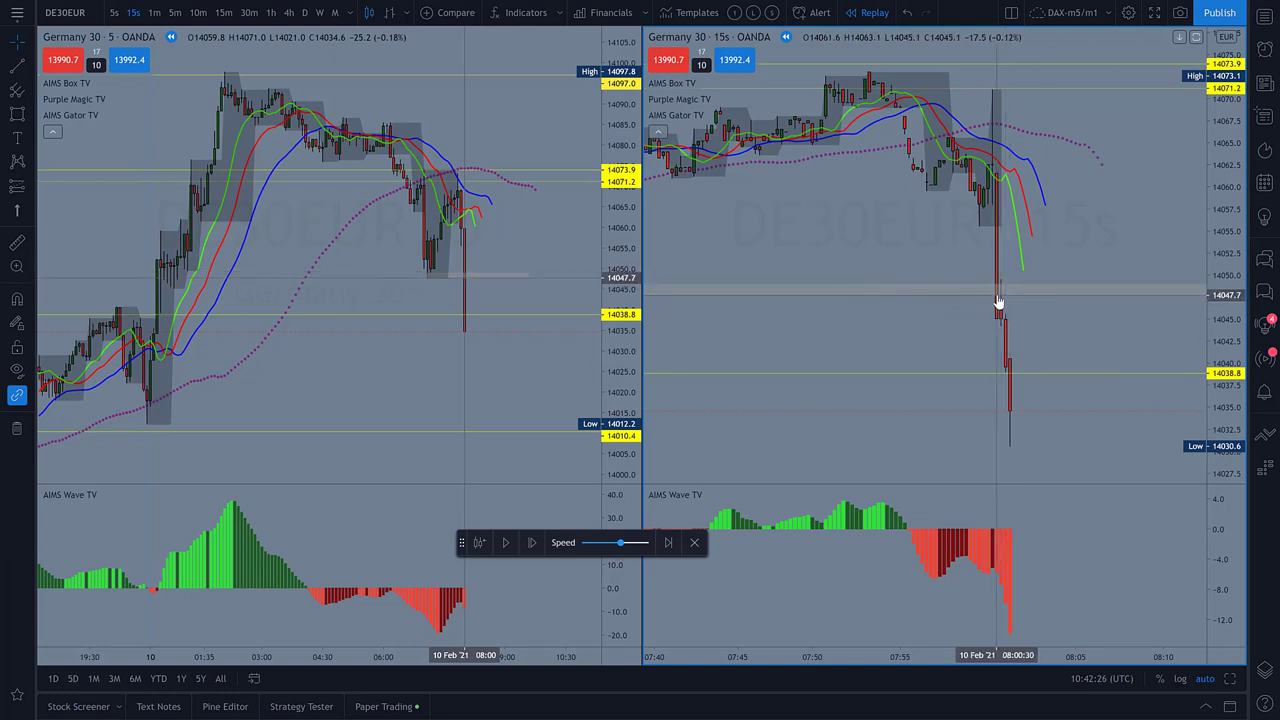
pyautogui.moveTo(998, 302); pyautogui.dragTo(1005, 296)
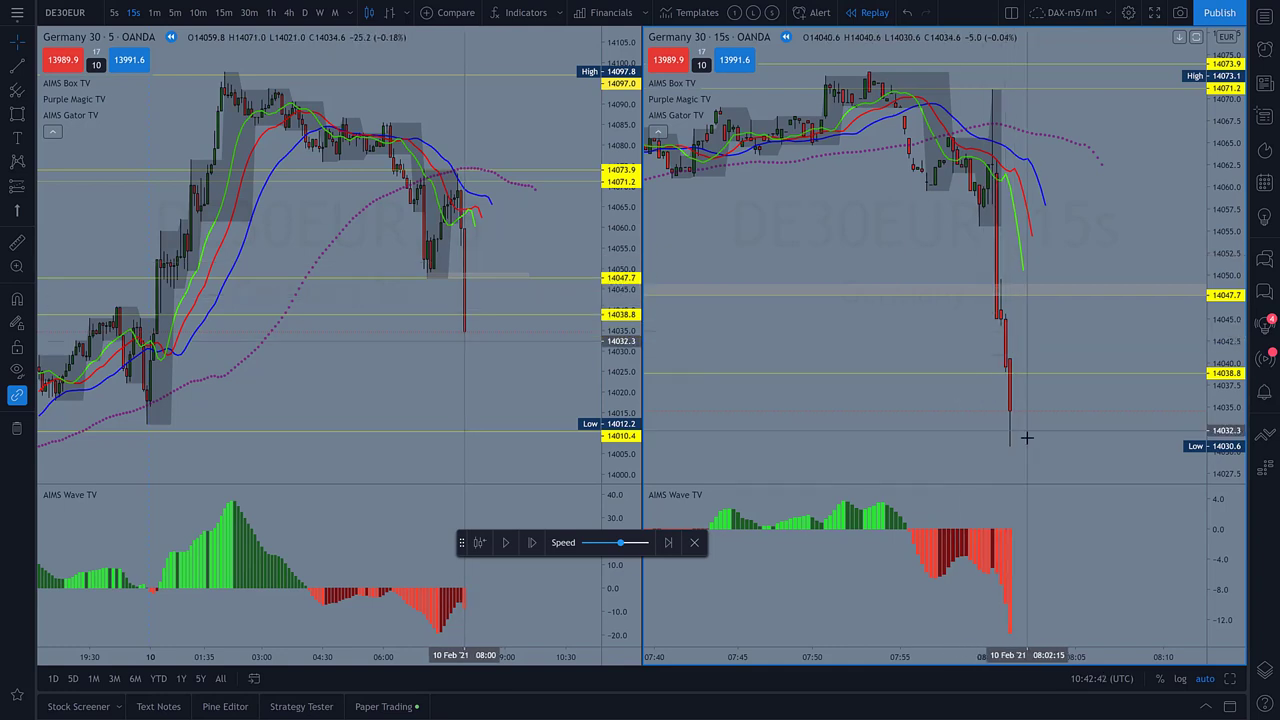
pyautogui.click(535, 548)
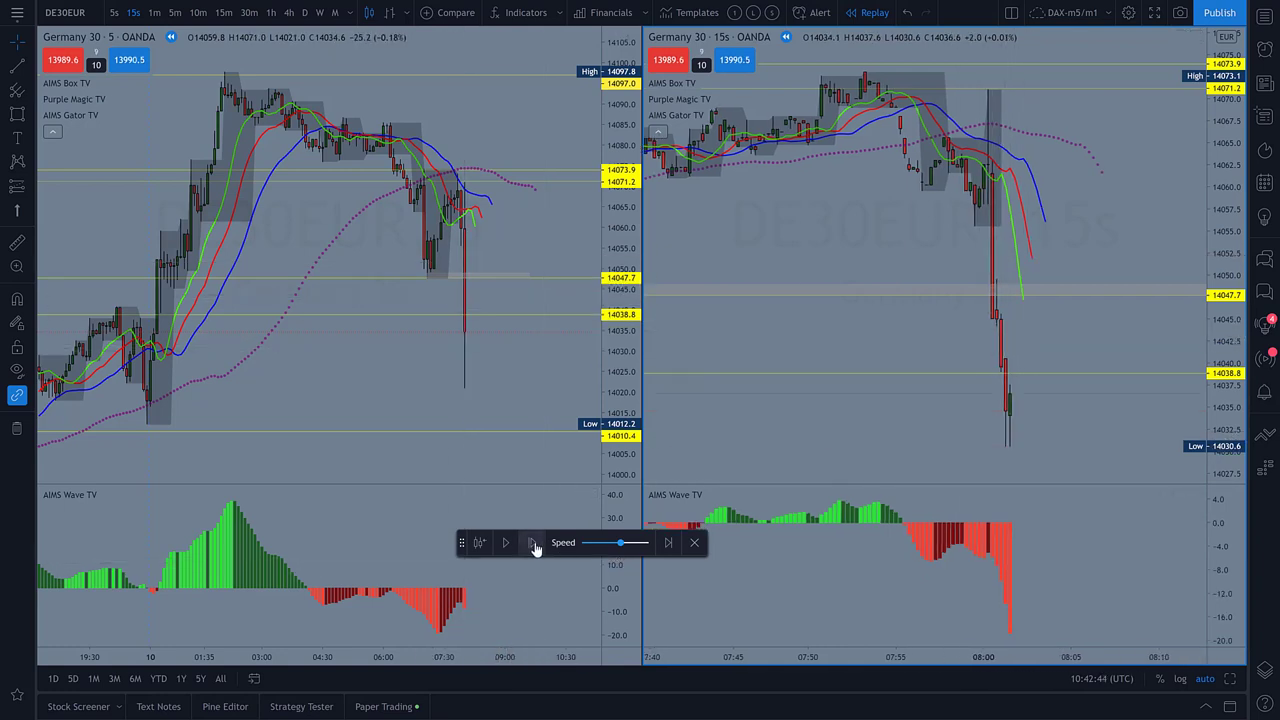
pyautogui.click(535, 548)
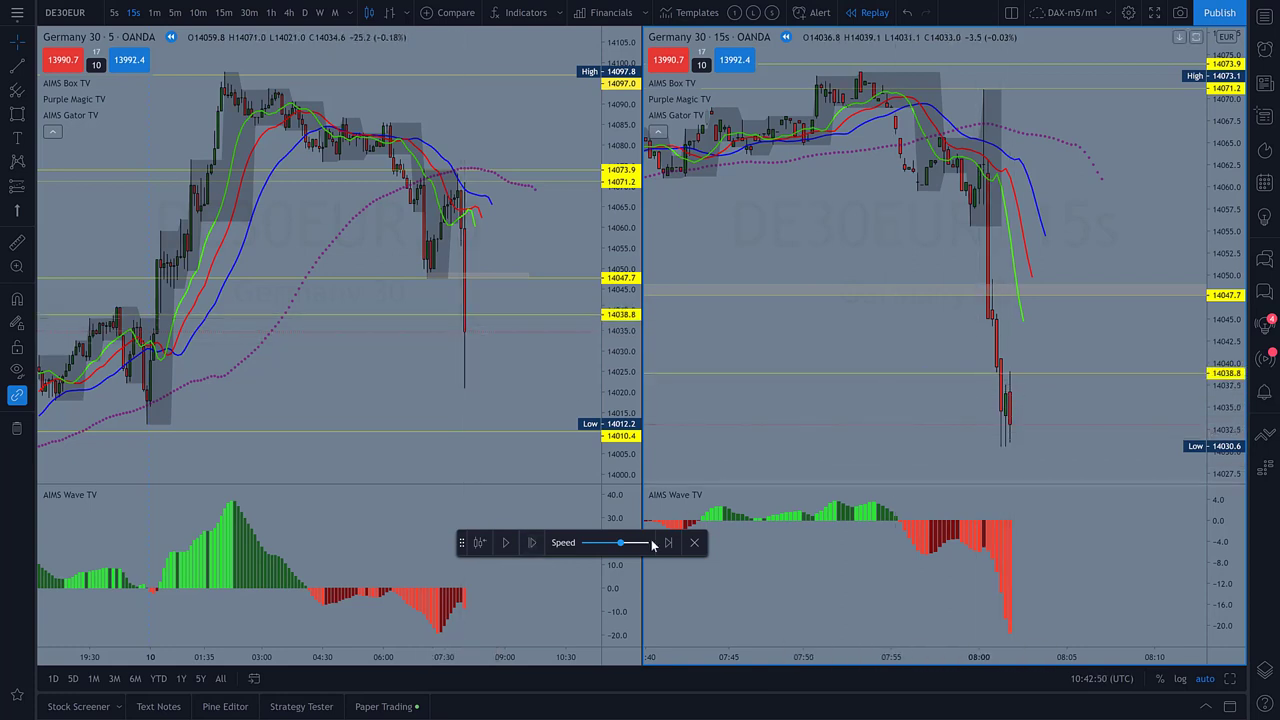
pyautogui.click(533, 553)
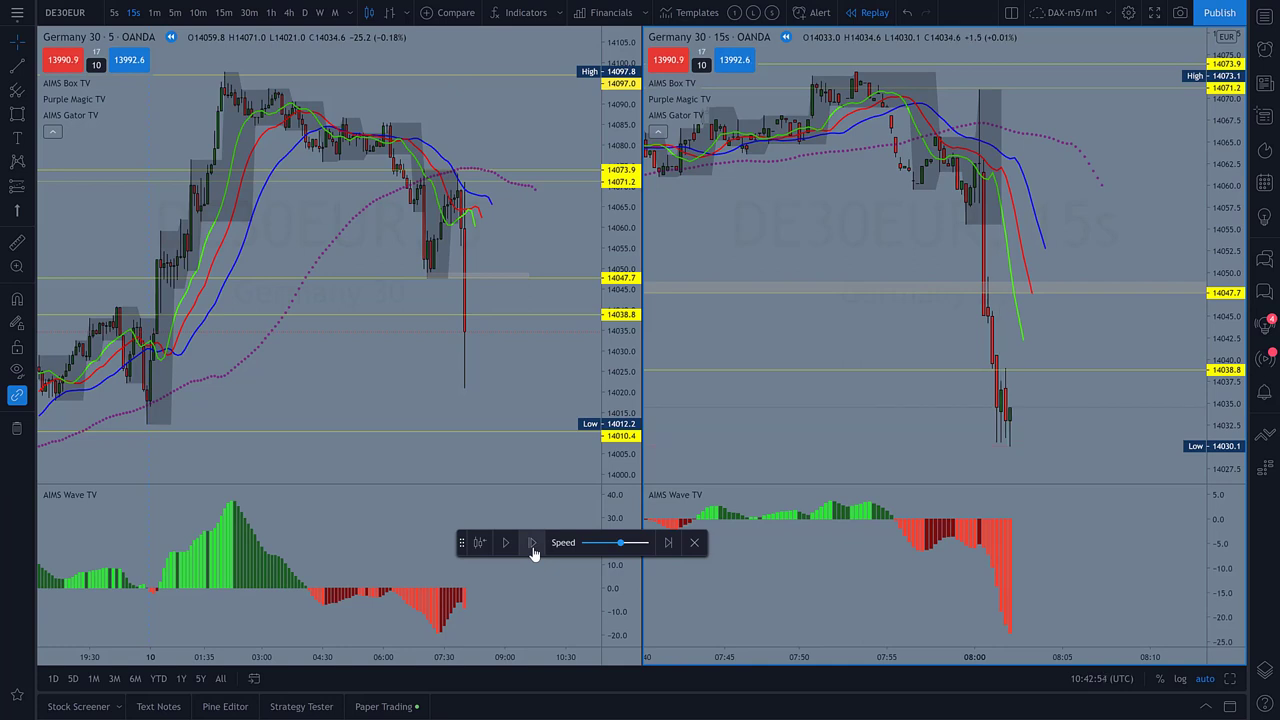
pyautogui.click(533, 553)
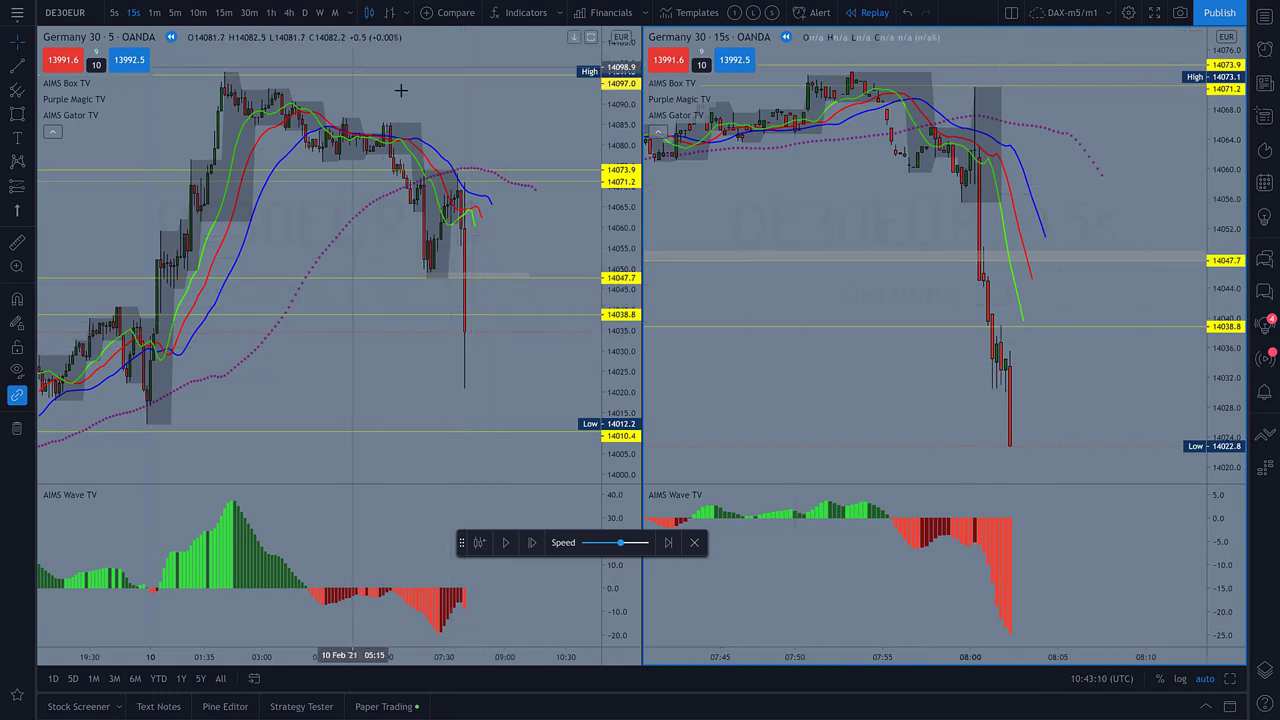
# - View the 5-minute chart at the 1-minute interval and switch the 15-second chart to the 1-minute interval
pyautogui.click(155, 13)
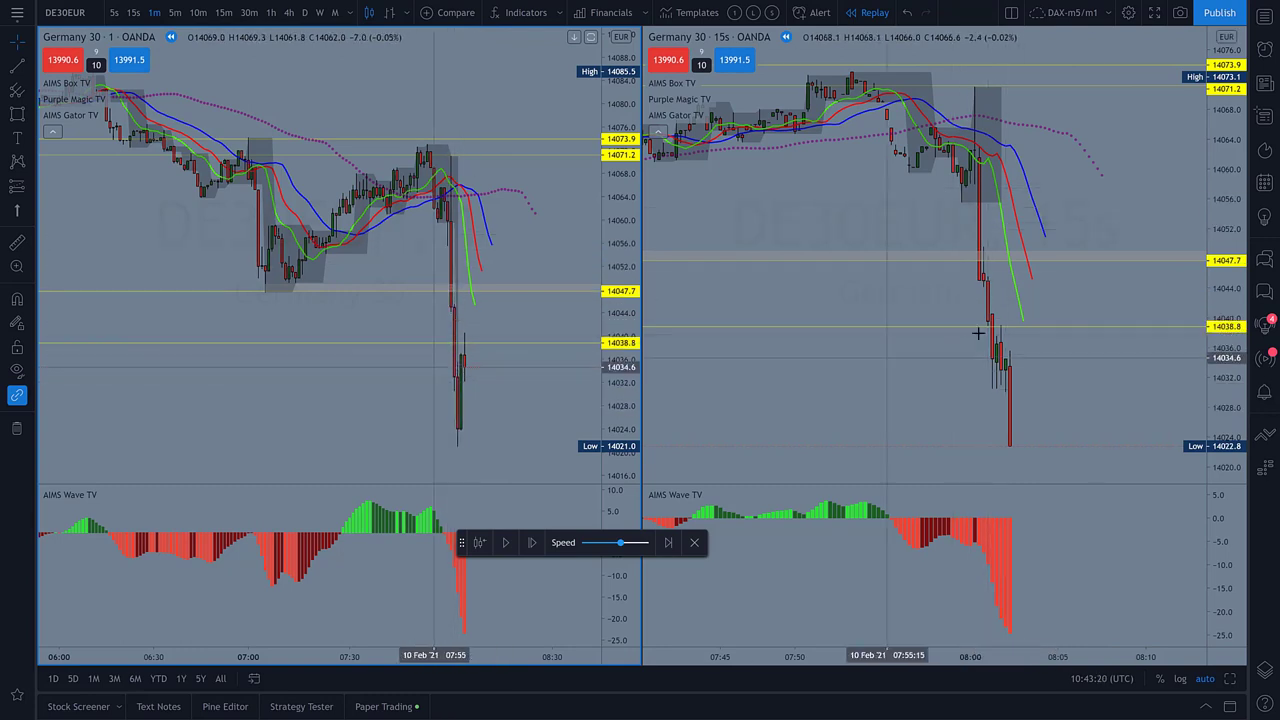
pyautogui.click(927, 227)
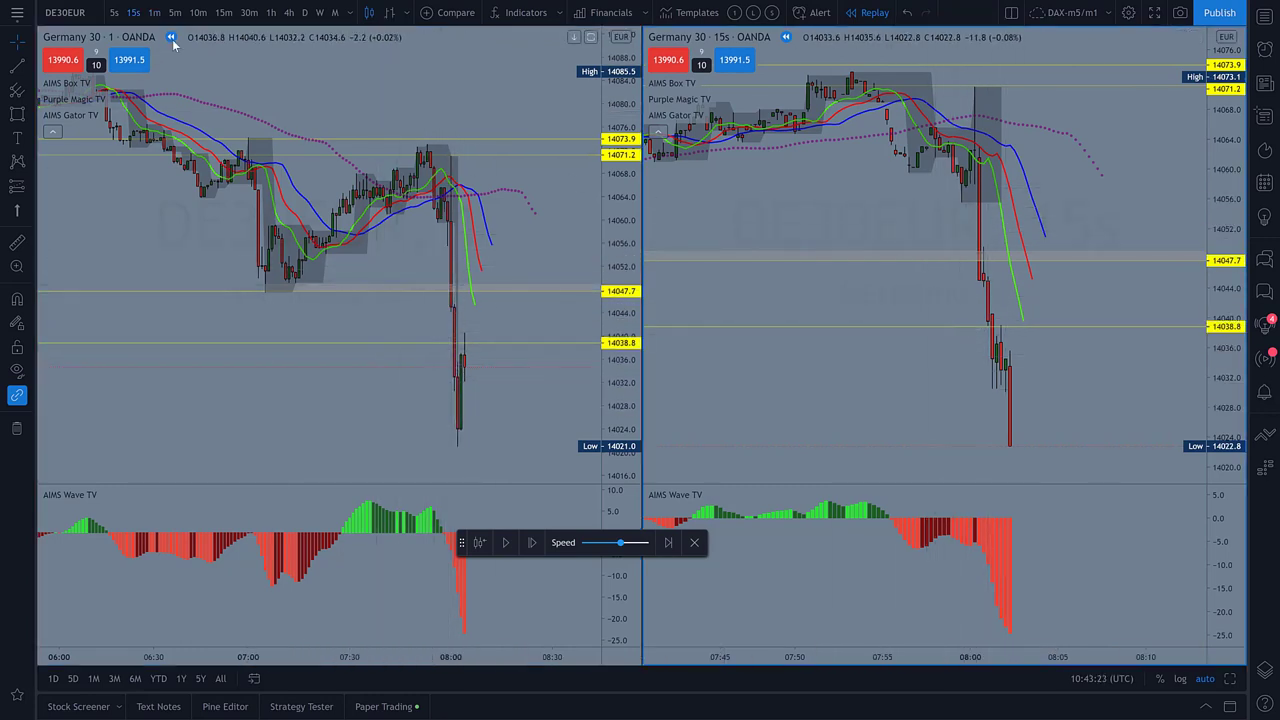
pyautogui.click(155, 13)
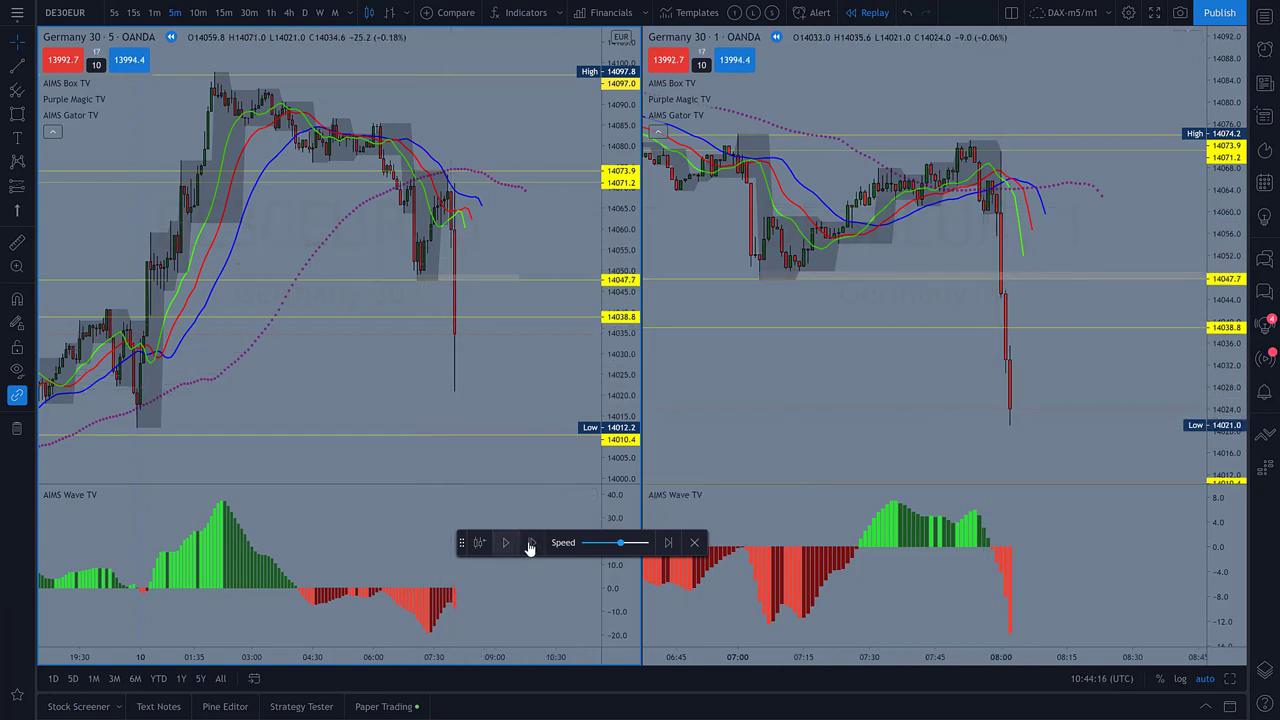
# - Advance the replay on the 1-minute chart bar by bar to the 08:06 candle
pyautogui.click(903, 403)
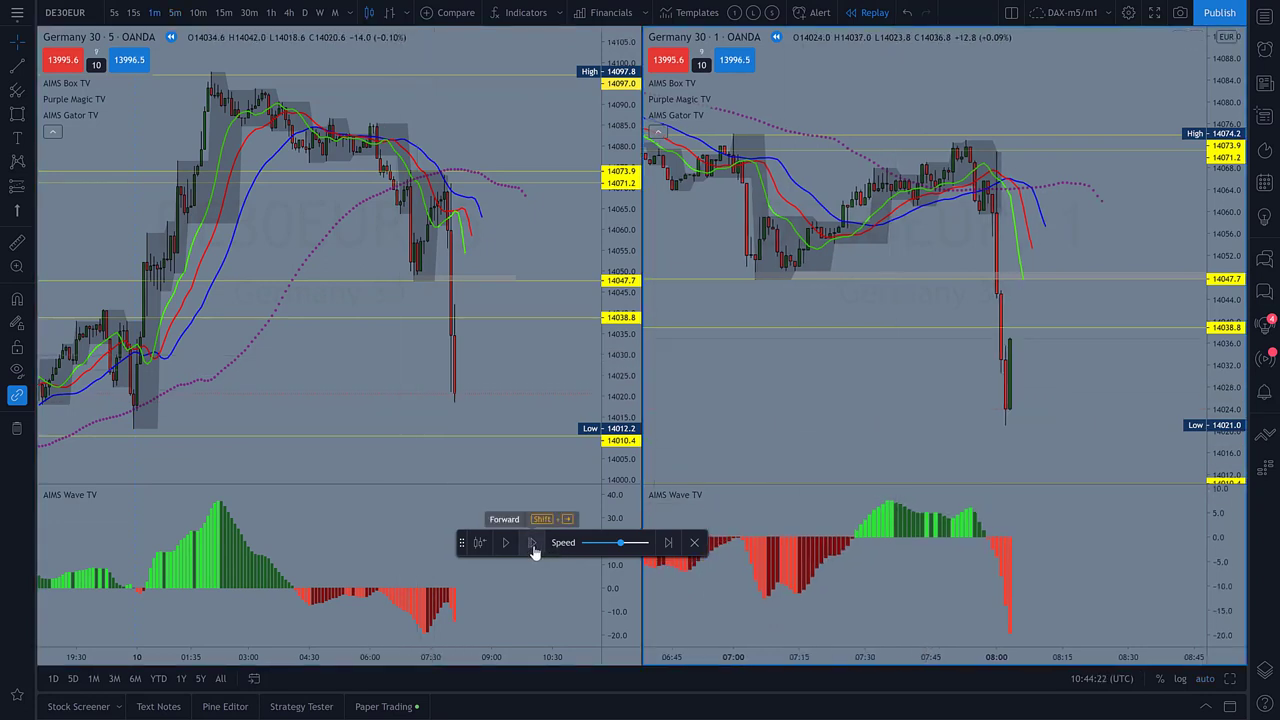
pyautogui.click(533, 545)
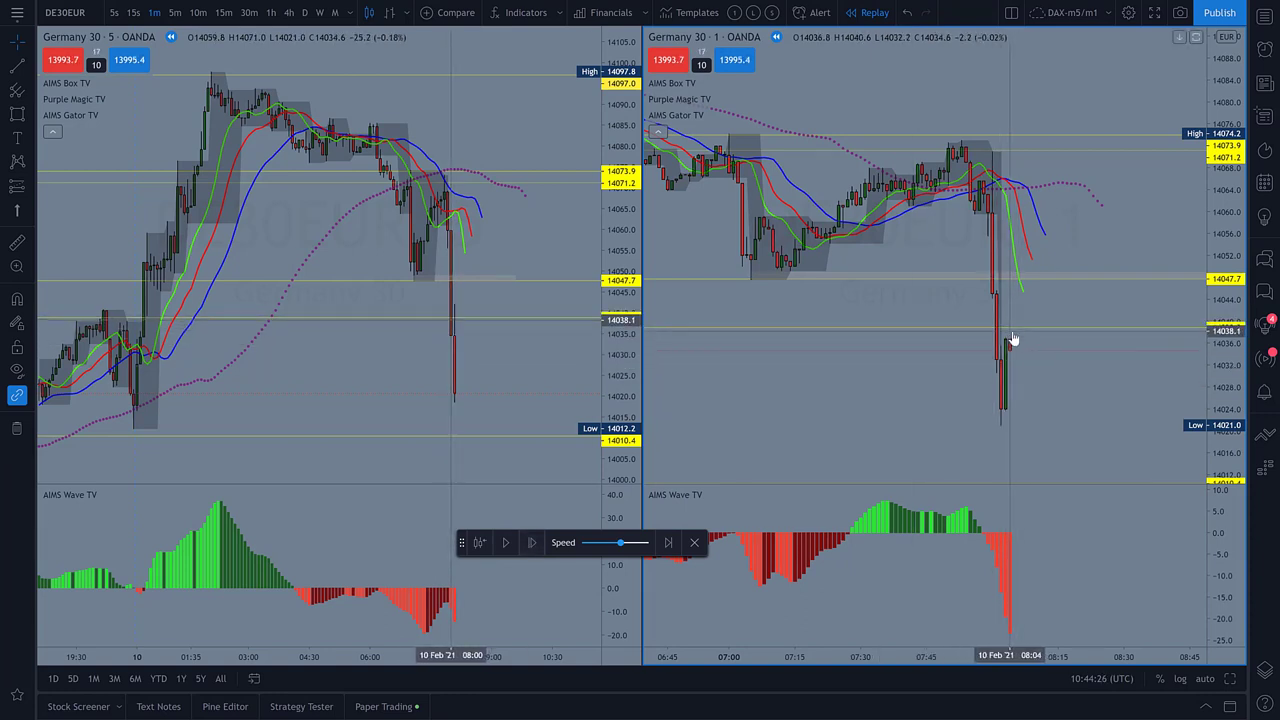
pyautogui.click(534, 552)
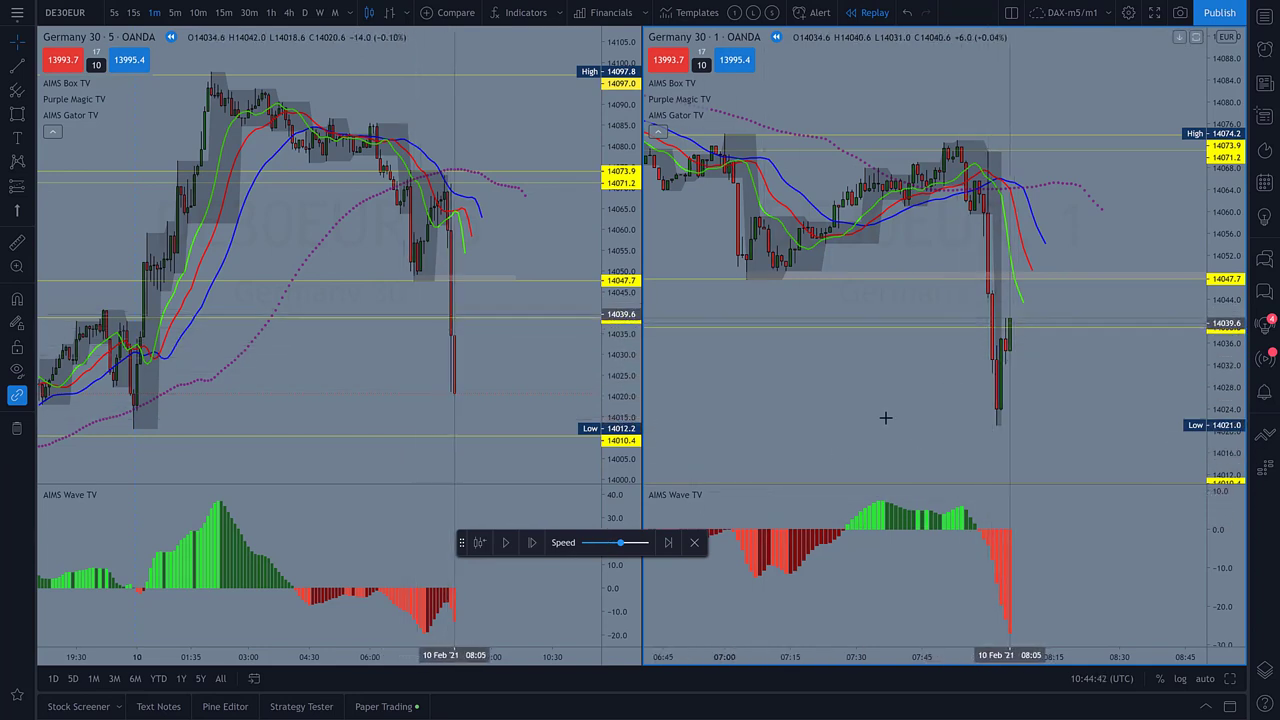
pyautogui.click(533, 548)
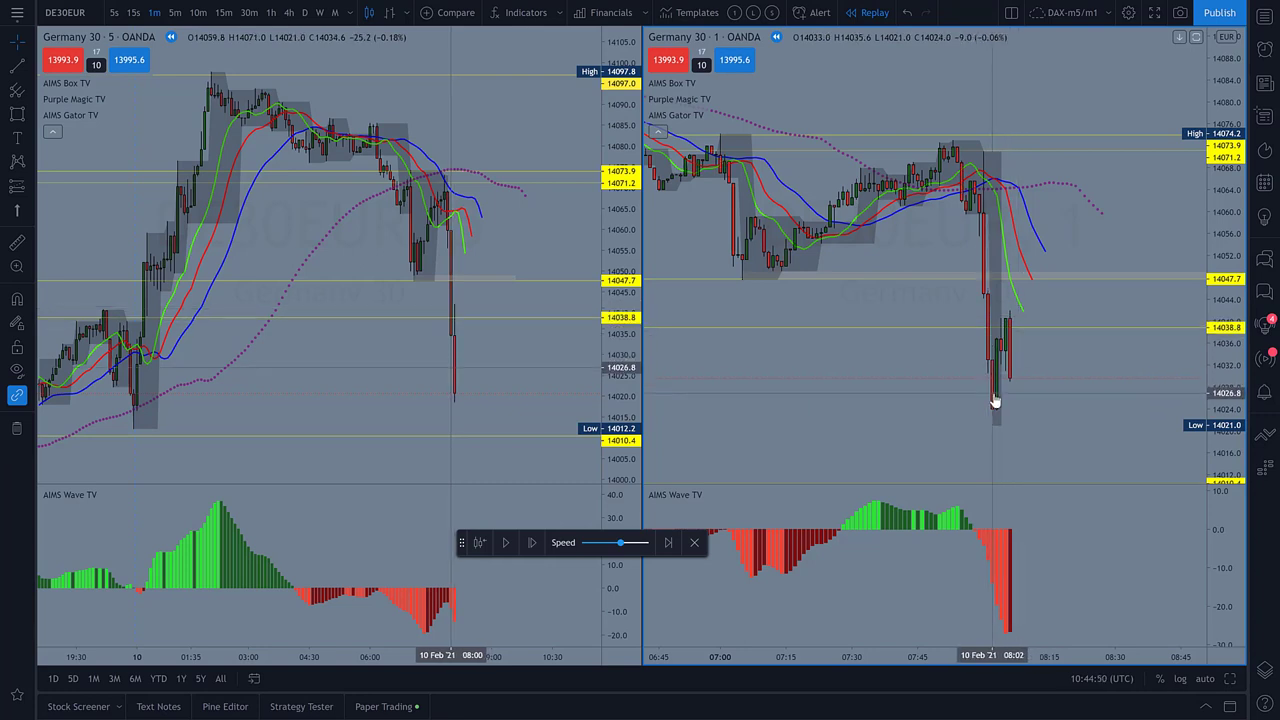
pyautogui.click(1013, 326)
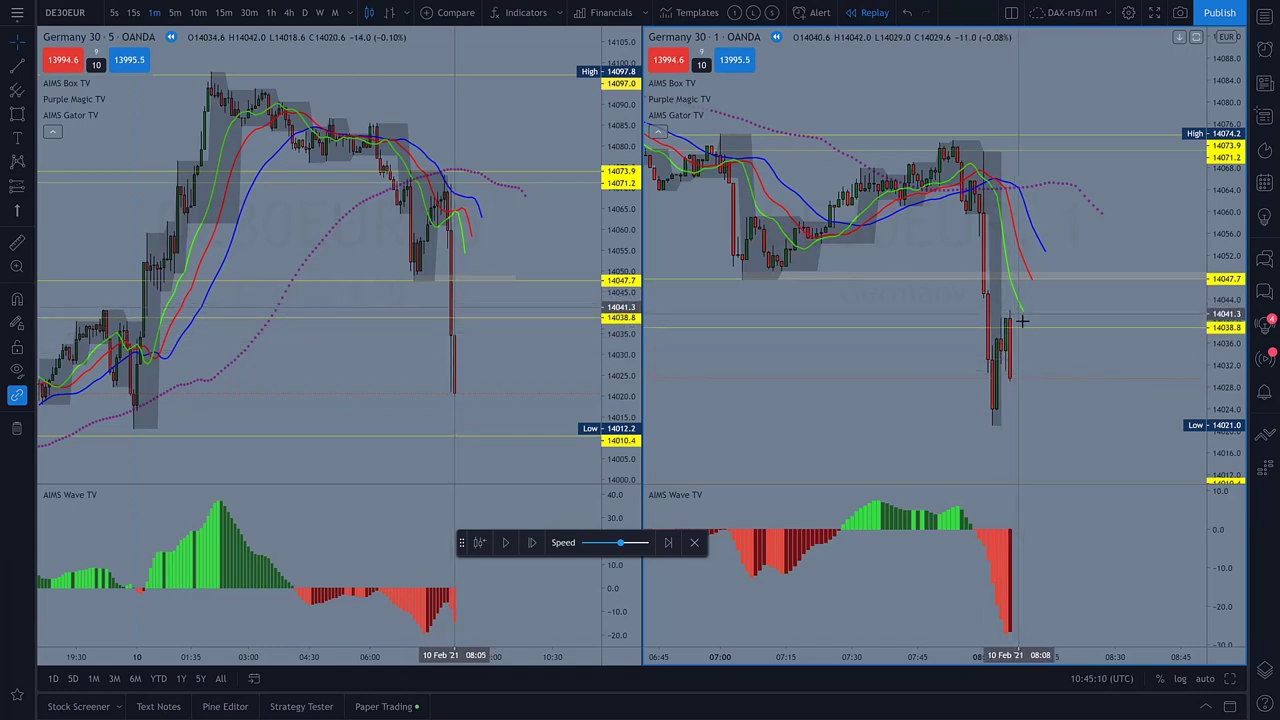
# - Advance the 1-minute chart bar by bar from the 08:07 candle to the 08:10 candle
pyautogui.scroll(3, 1026, 323)
pyautogui.moveTo(835, 308); pyautogui.dragTo(961, 312)
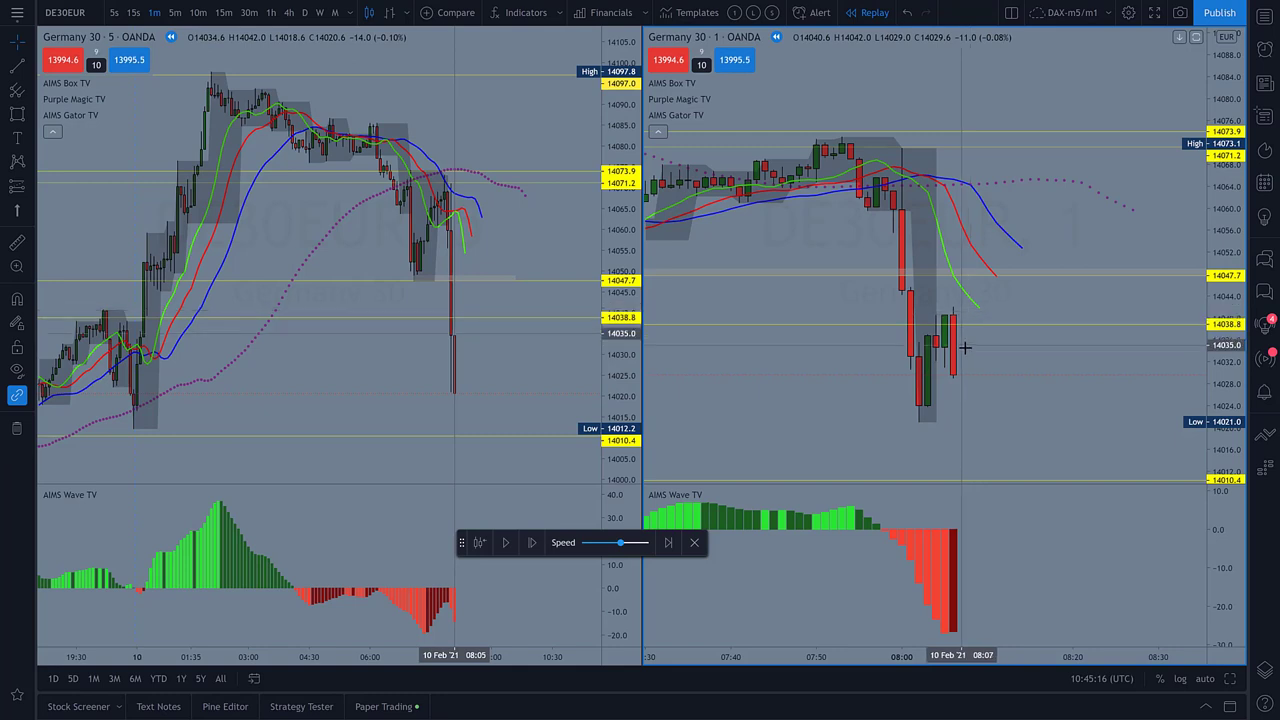
pyautogui.scroll(2, 958, 362)
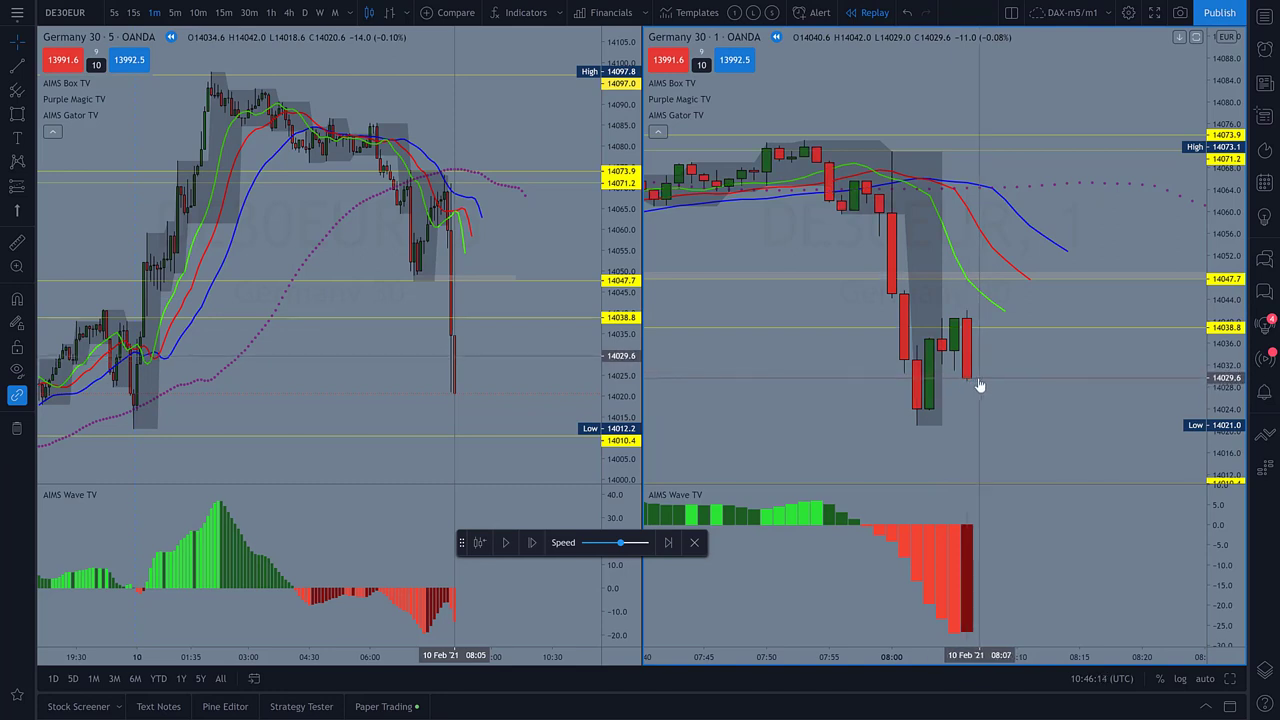
pyautogui.scroll(-3, 975, 385)
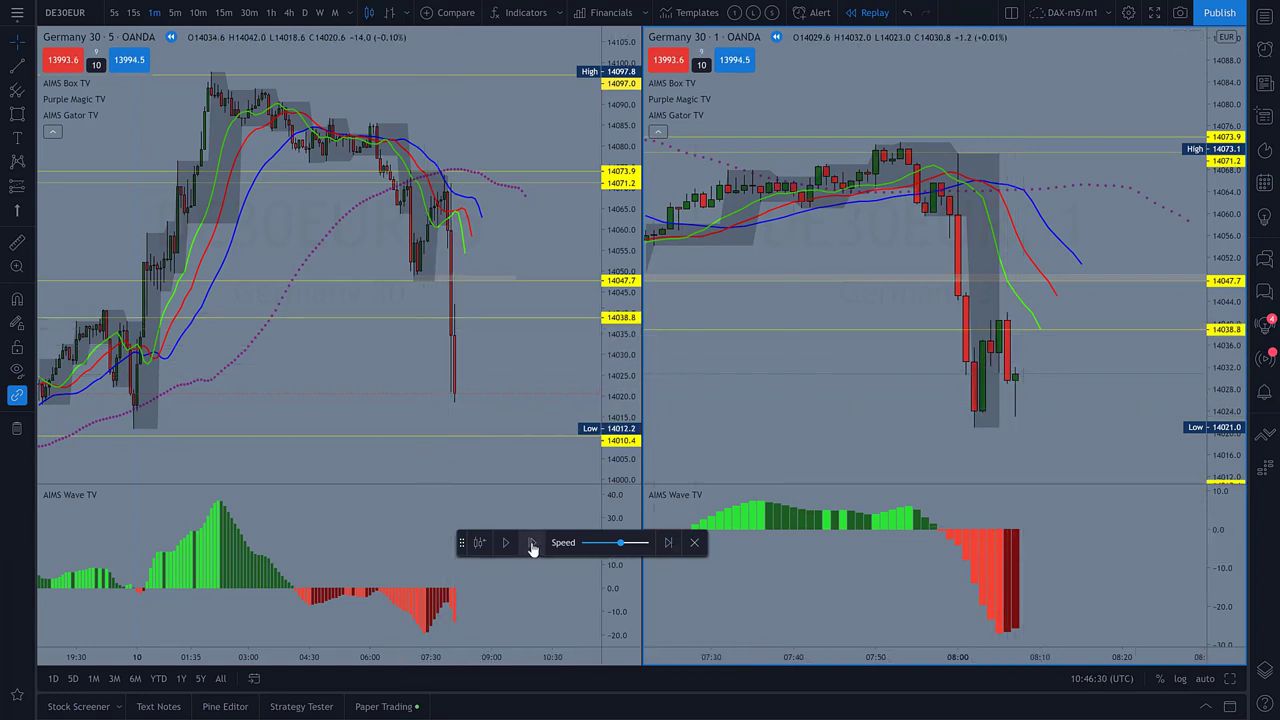
pyautogui.click(532, 544)
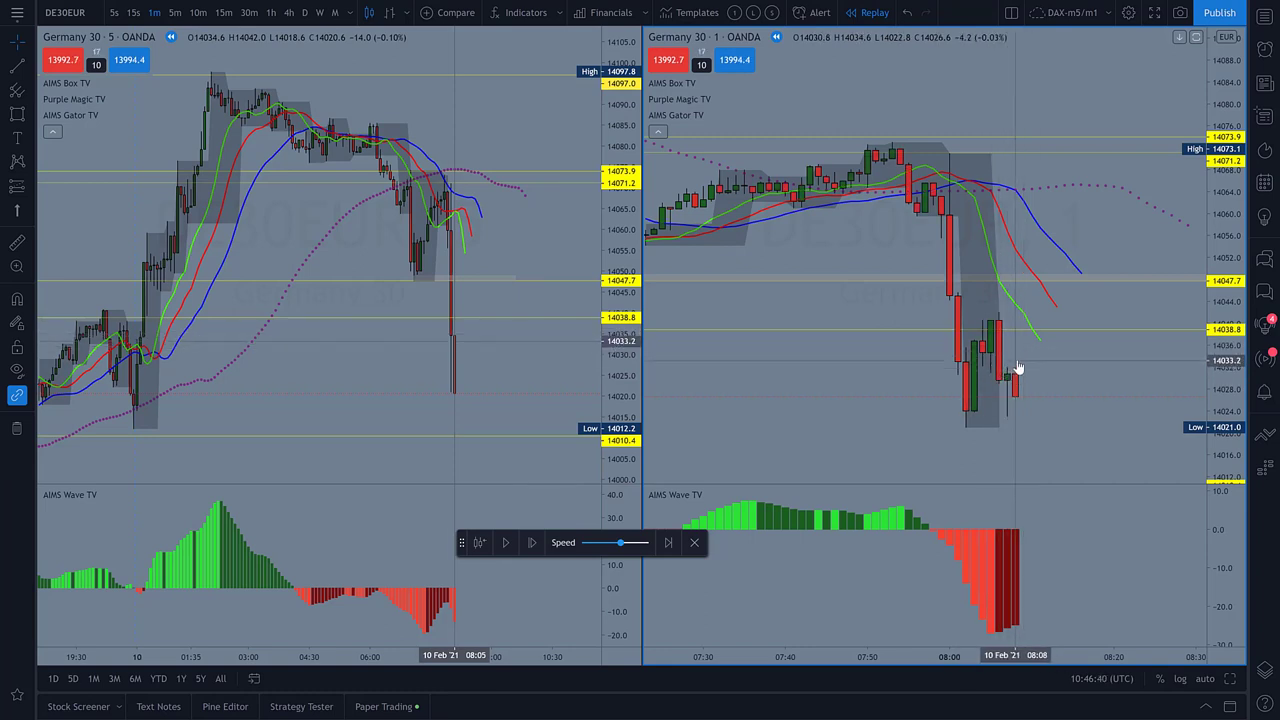
pyautogui.click(530, 545)
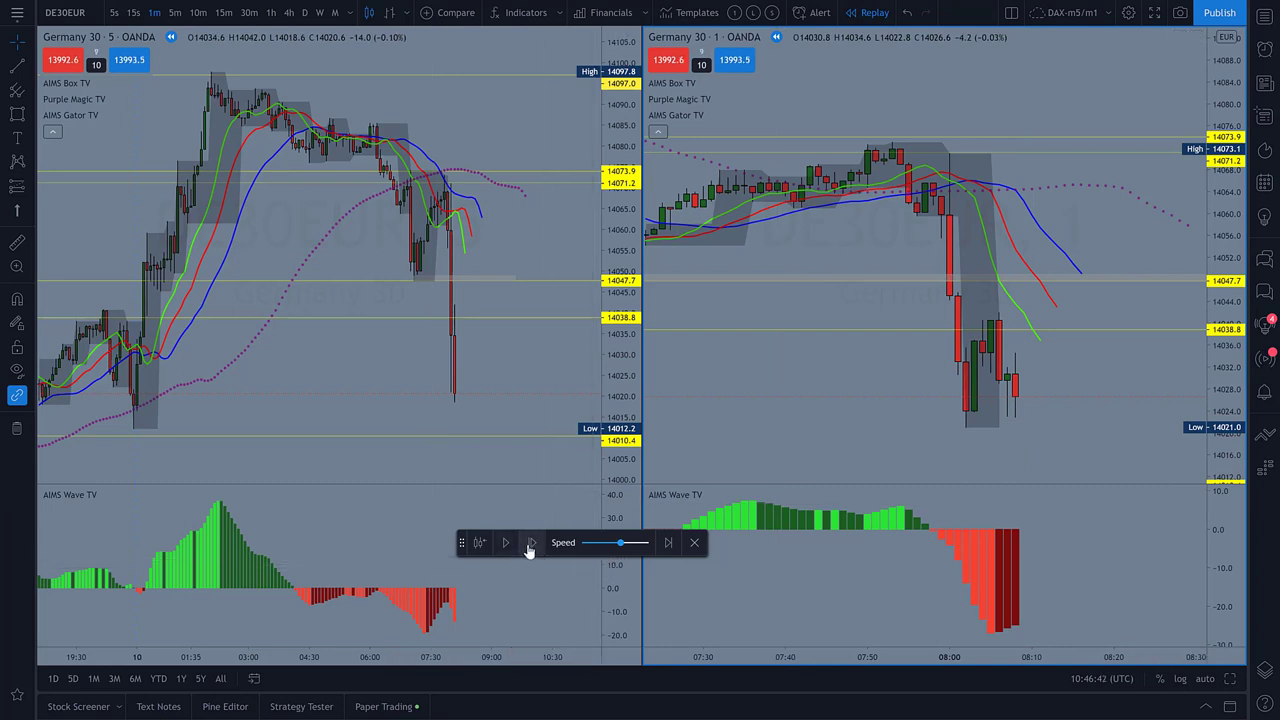
pyautogui.click(530, 545)
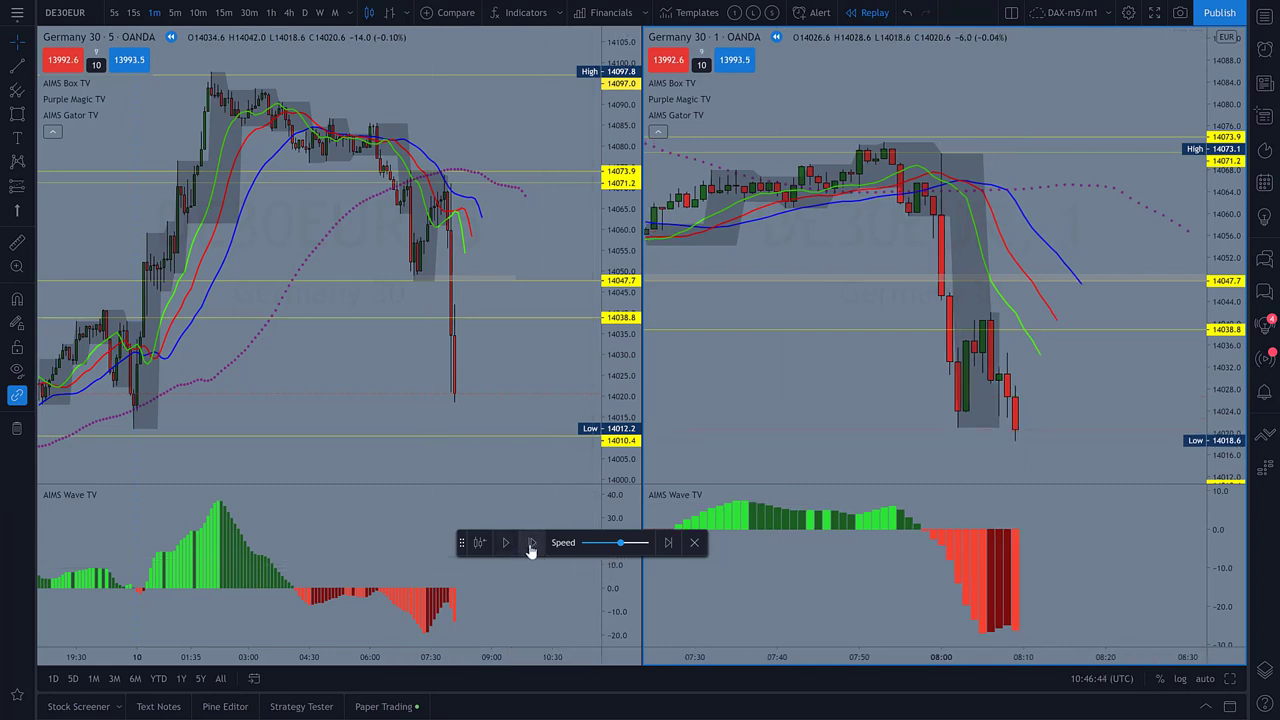
pyautogui.click(530, 545)
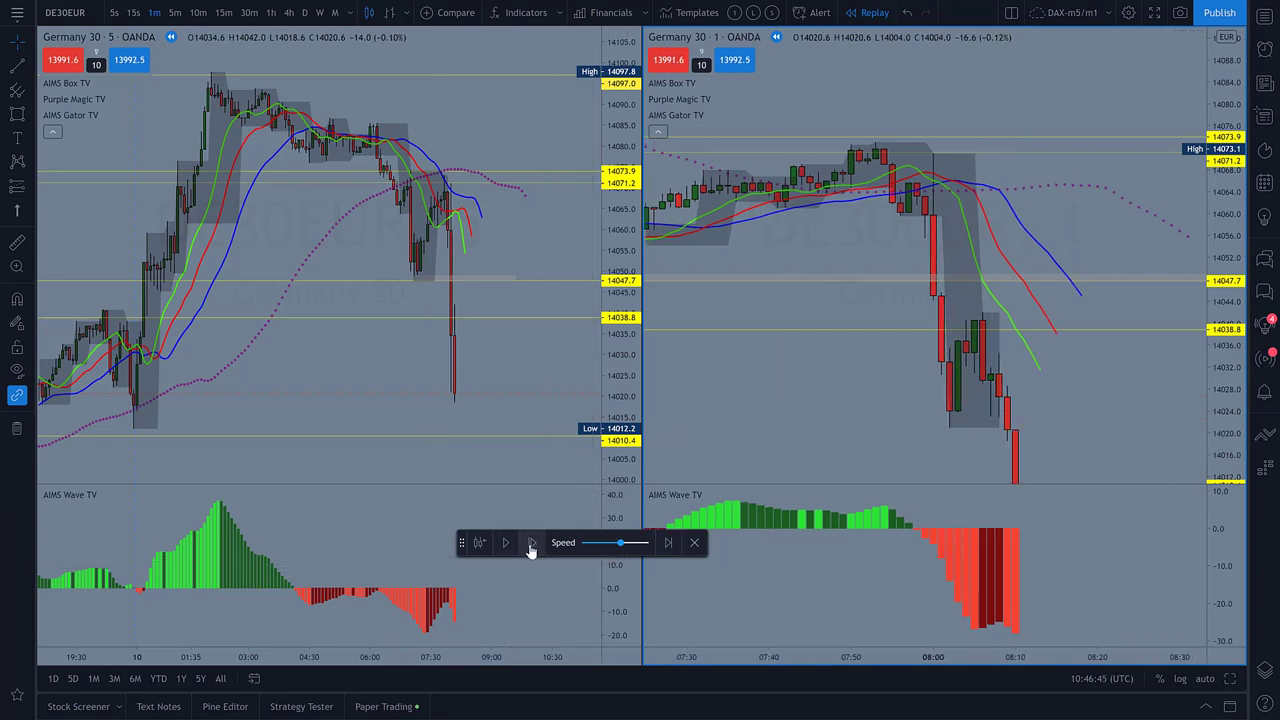
# - Auto-fit the 1-minute chart's price scale, set the other chart to the 5-minute interval and advance it one bar to 08:10
pyautogui.doubleClick(1213, 388)
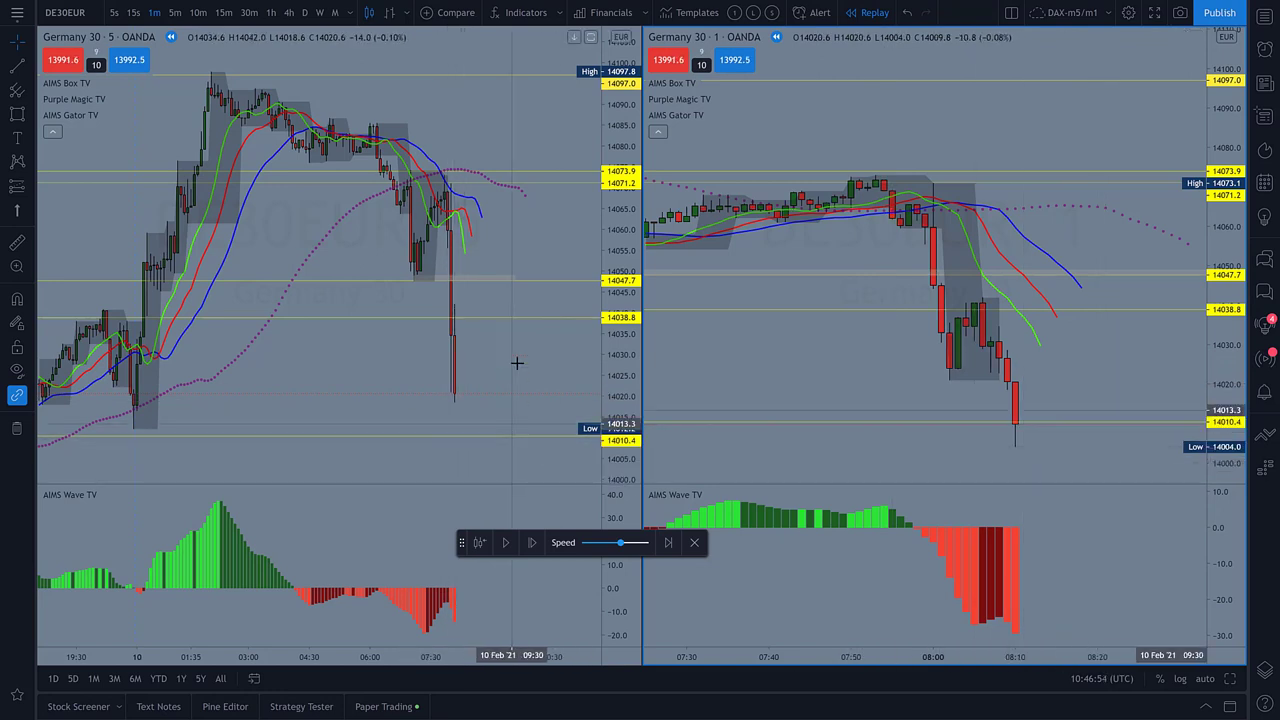
pyautogui.press('5')
pyautogui.press('Return')
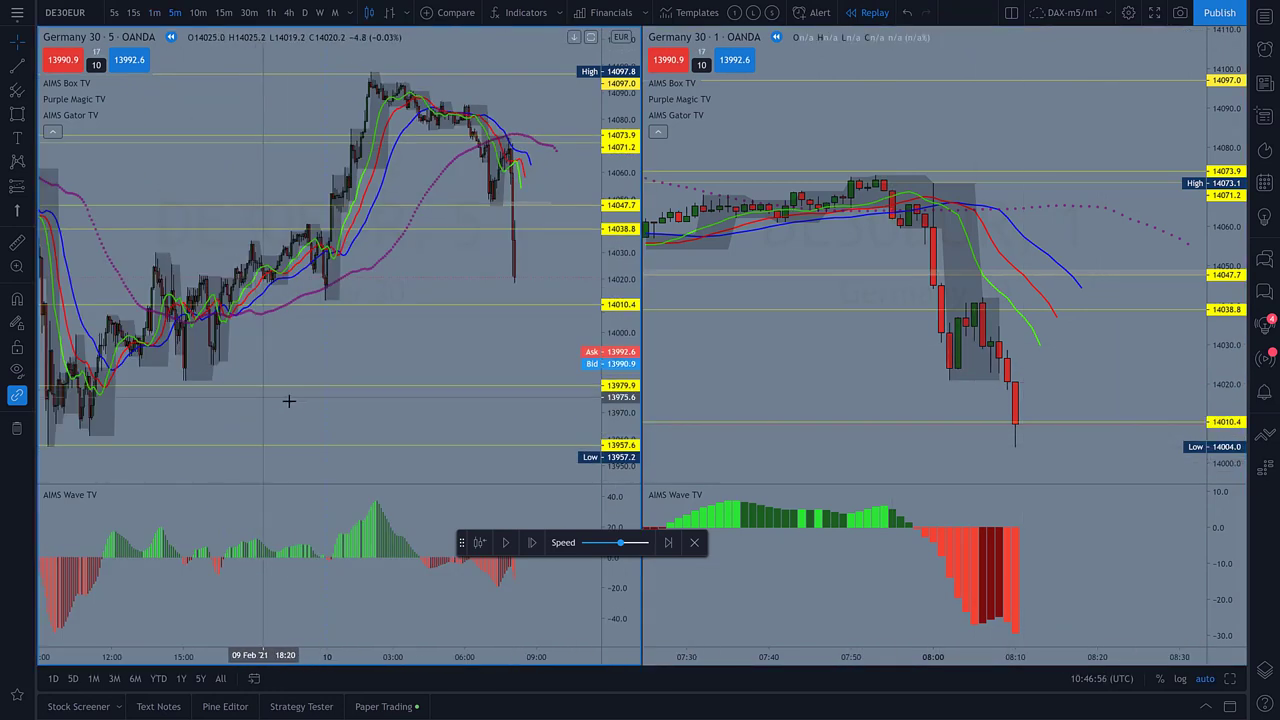
pyautogui.scroll(4, 400, 335)
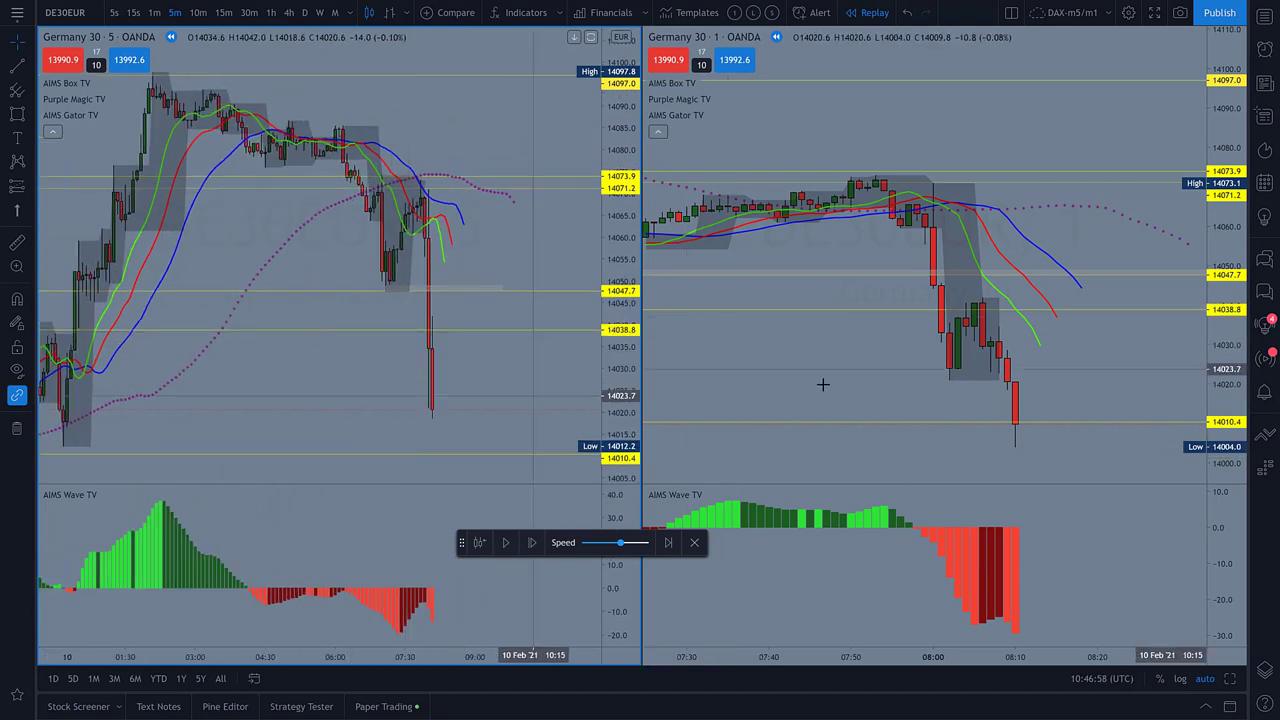
pyautogui.scroll(-2, 818, 392)
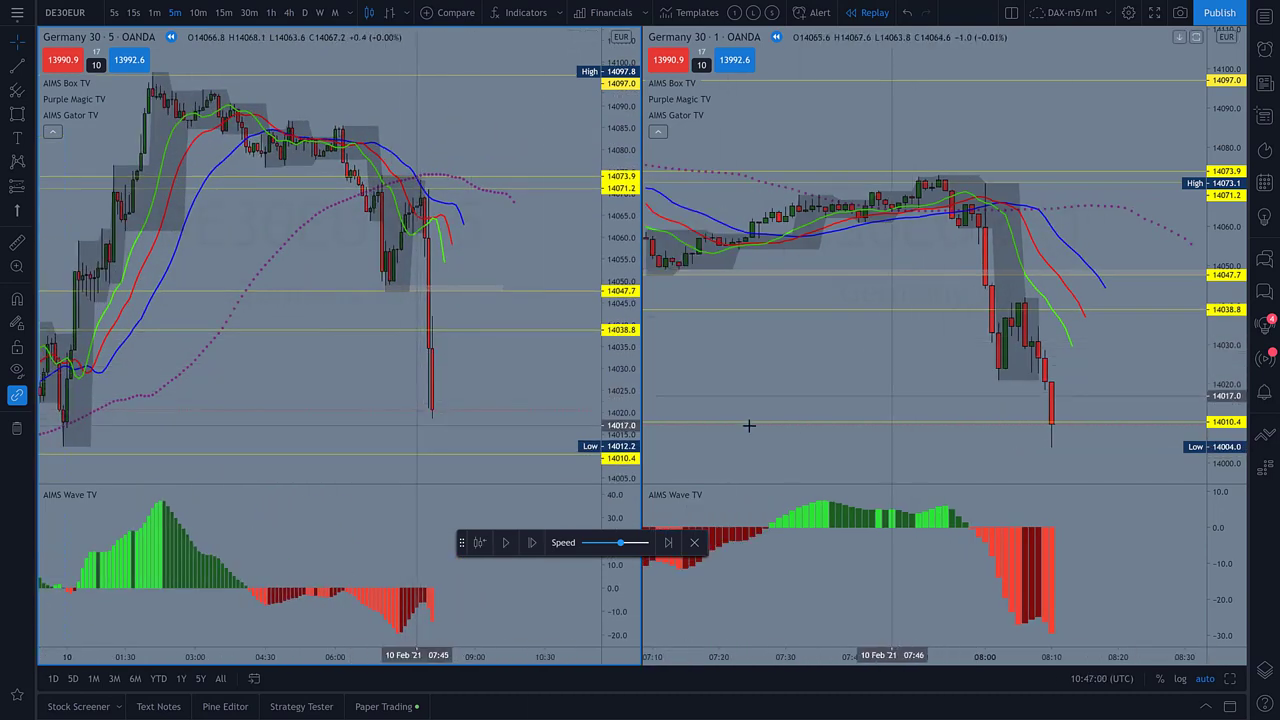
pyautogui.click(532, 548)
# - Advance the replay on the 1-minute chart bar by bar from the 08:11 candle to the 08:14 candle
pyautogui.click(748, 371)
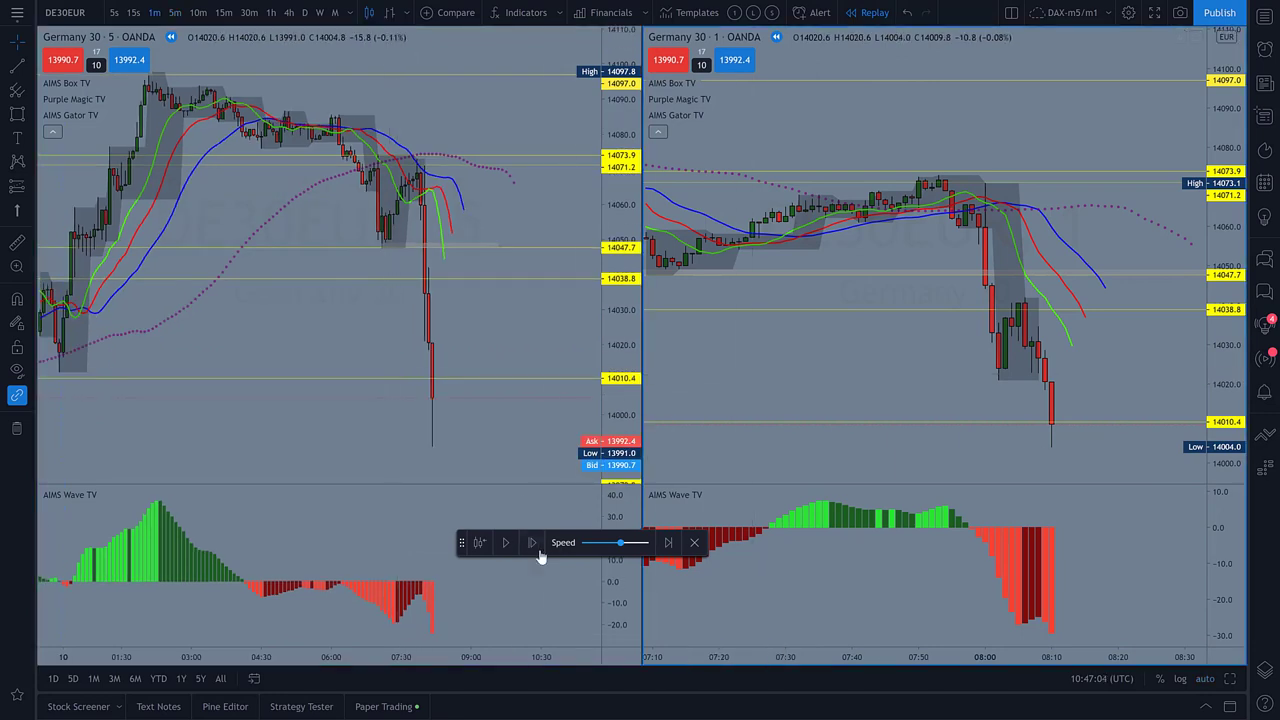
pyautogui.click(530, 544)
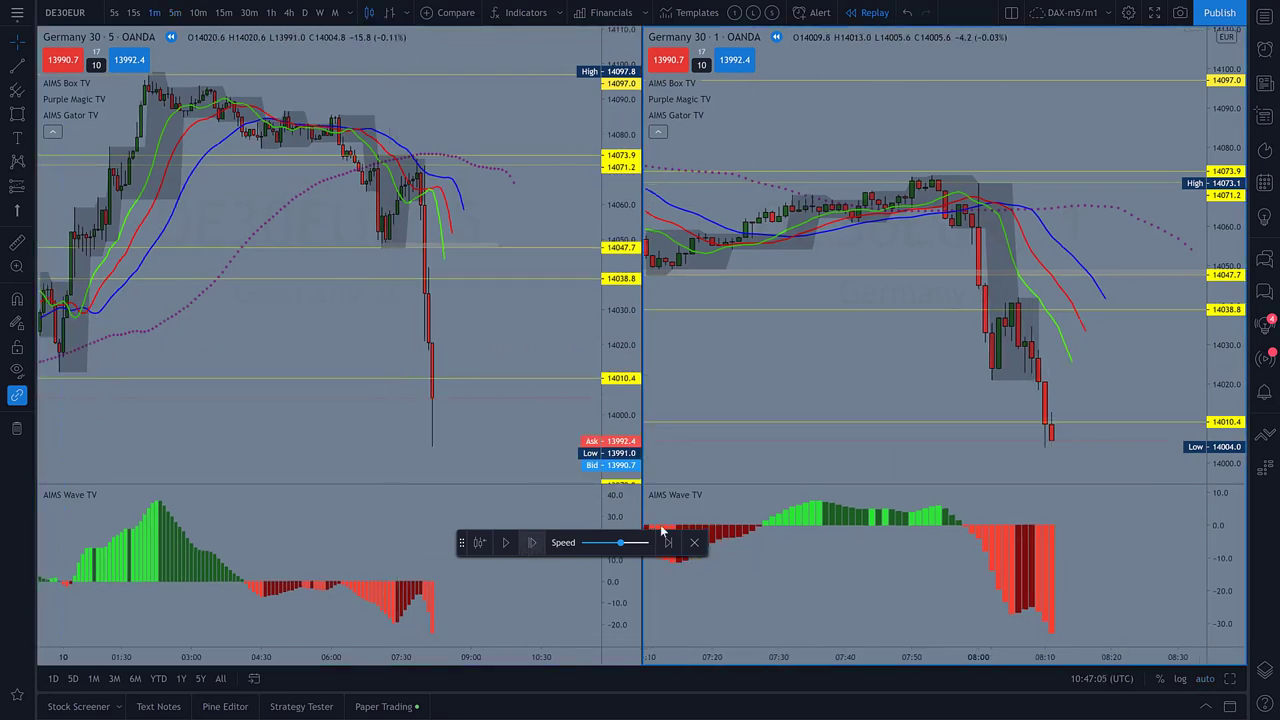
pyautogui.click(530, 548)
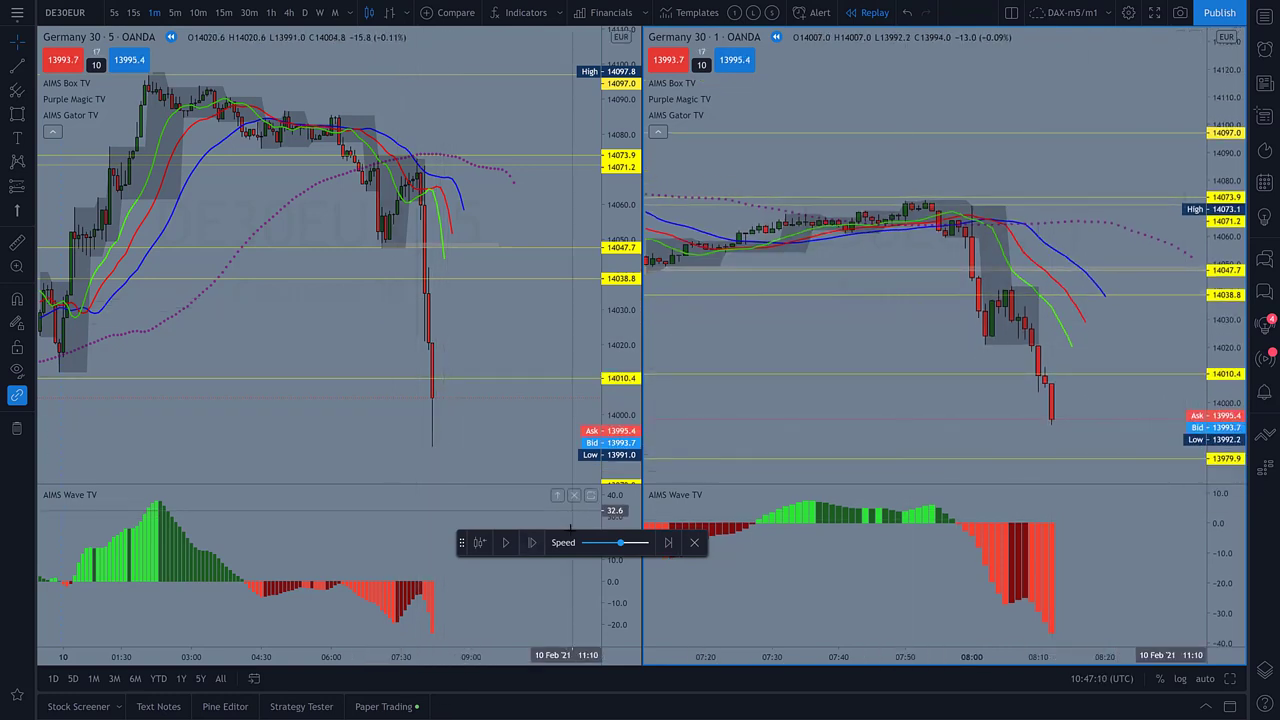
pyautogui.click(533, 543)
pyautogui.click(534, 549)
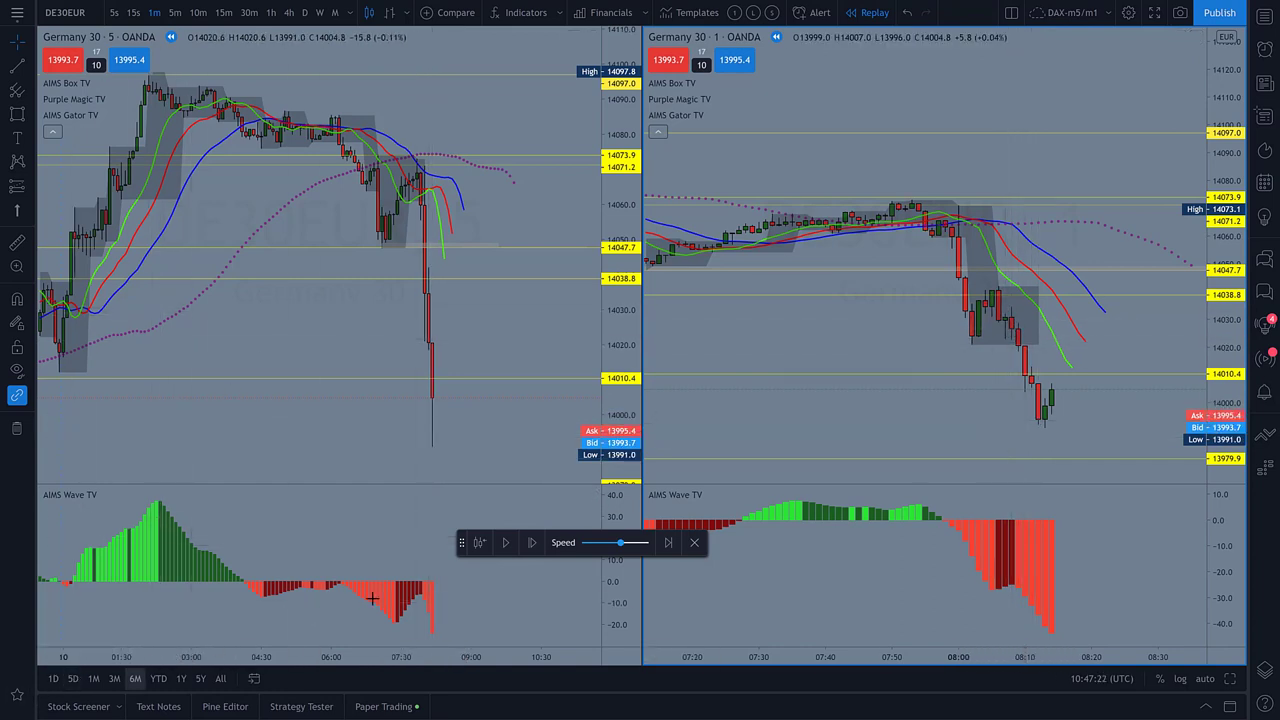
# - Place a Short Position on the 1-minute chart at the 08:07 candle, set its target to 14004.4 and extend it to about 08:30
pyautogui.click(16, 693)
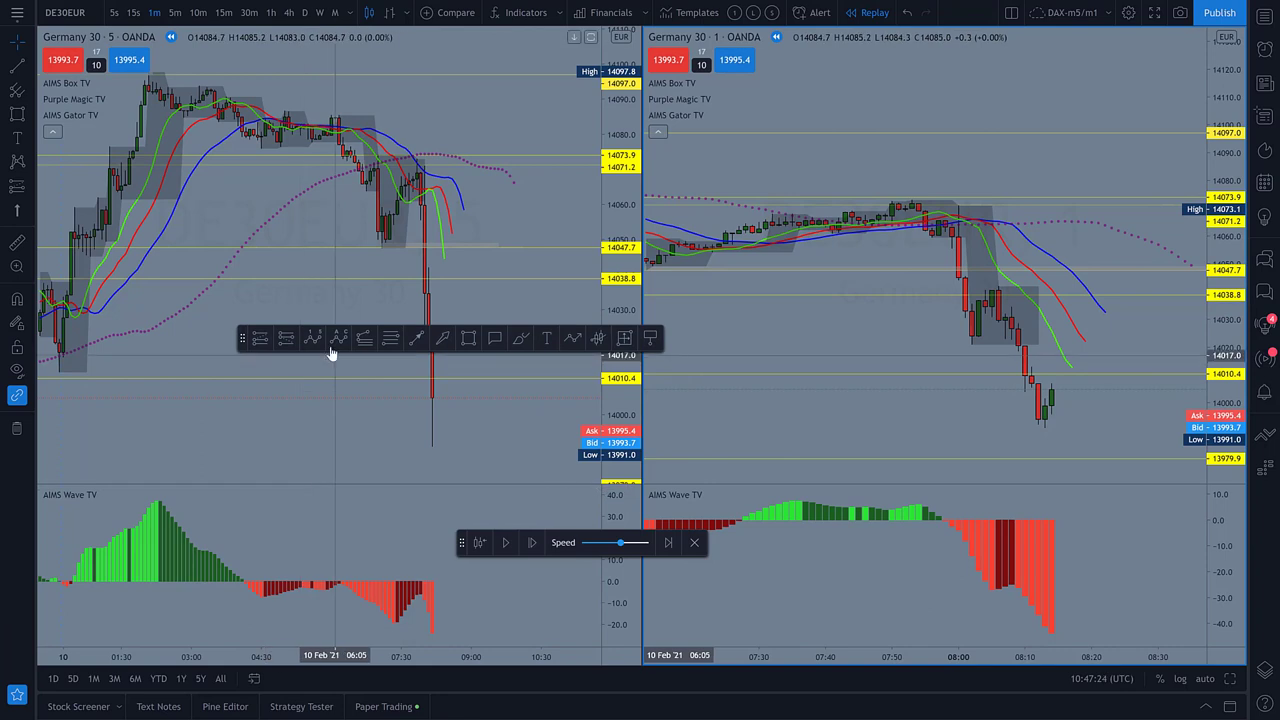
pyautogui.click(288, 341)
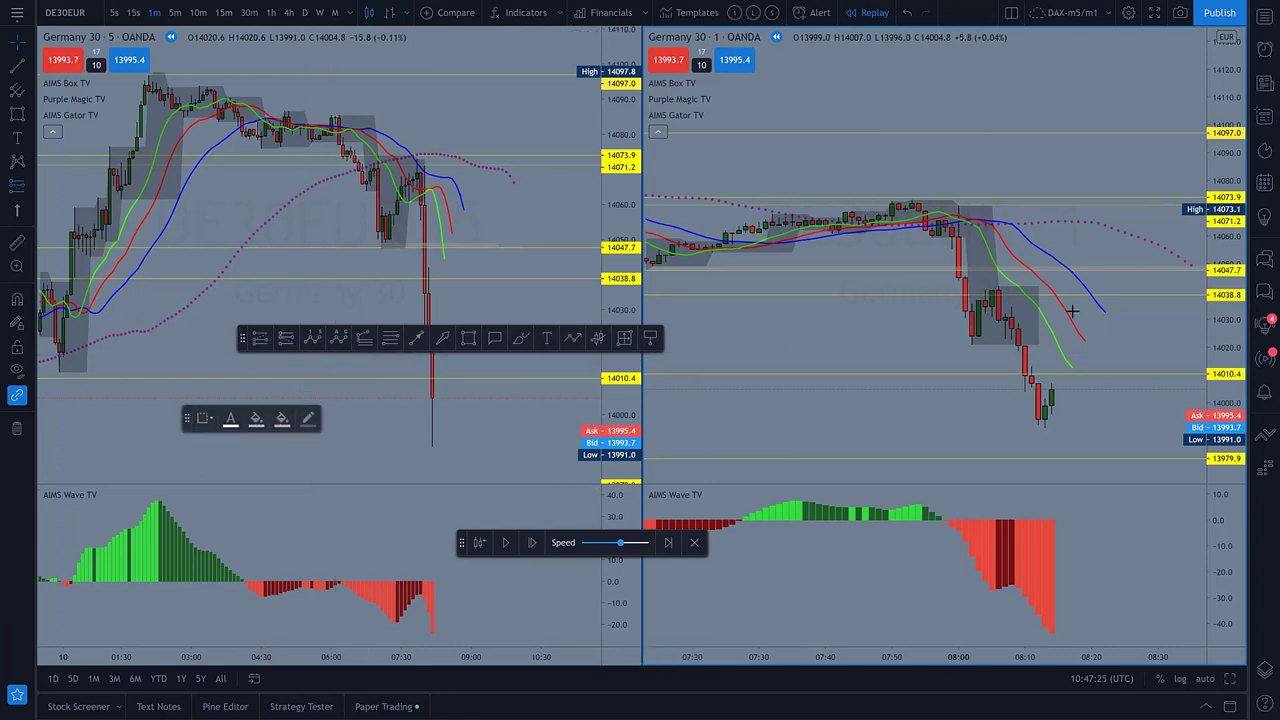
pyautogui.click(1005, 321)
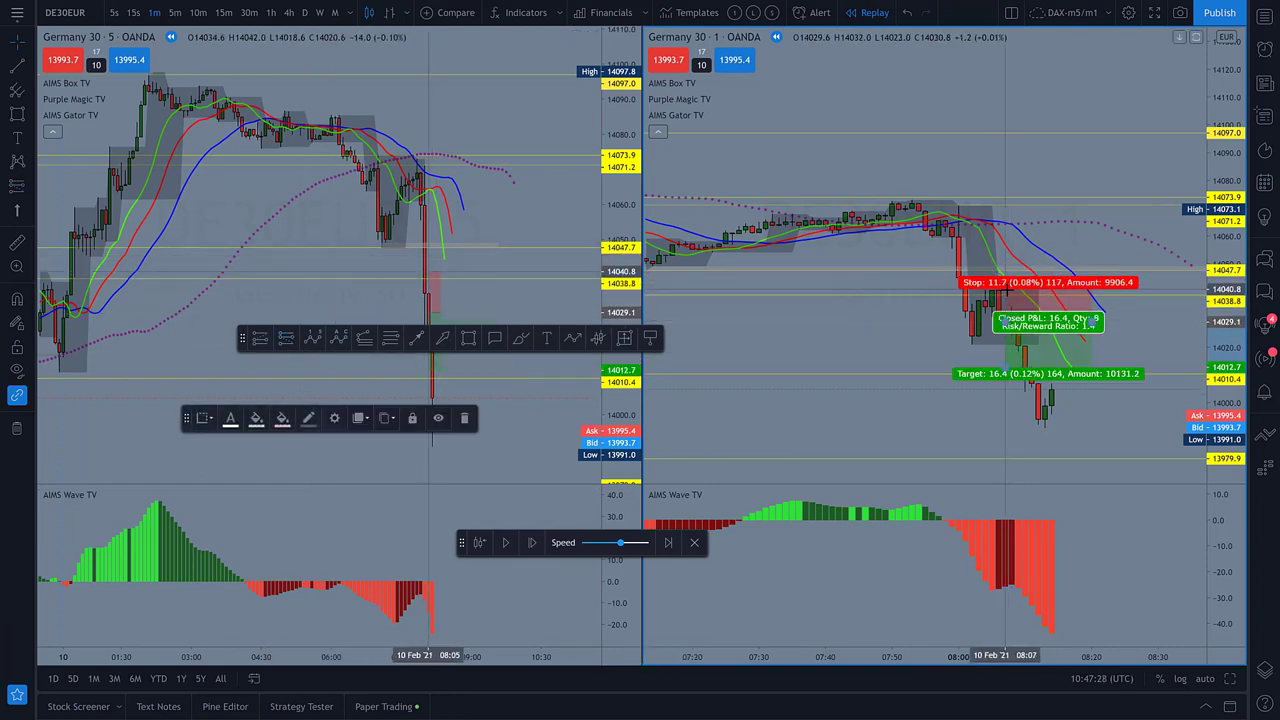
pyautogui.moveTo(1002, 384)
pyautogui.mouseDown()
pyautogui.moveTo(1012, 405)
pyautogui.moveTo(1005, 390)
pyautogui.mouseUp()
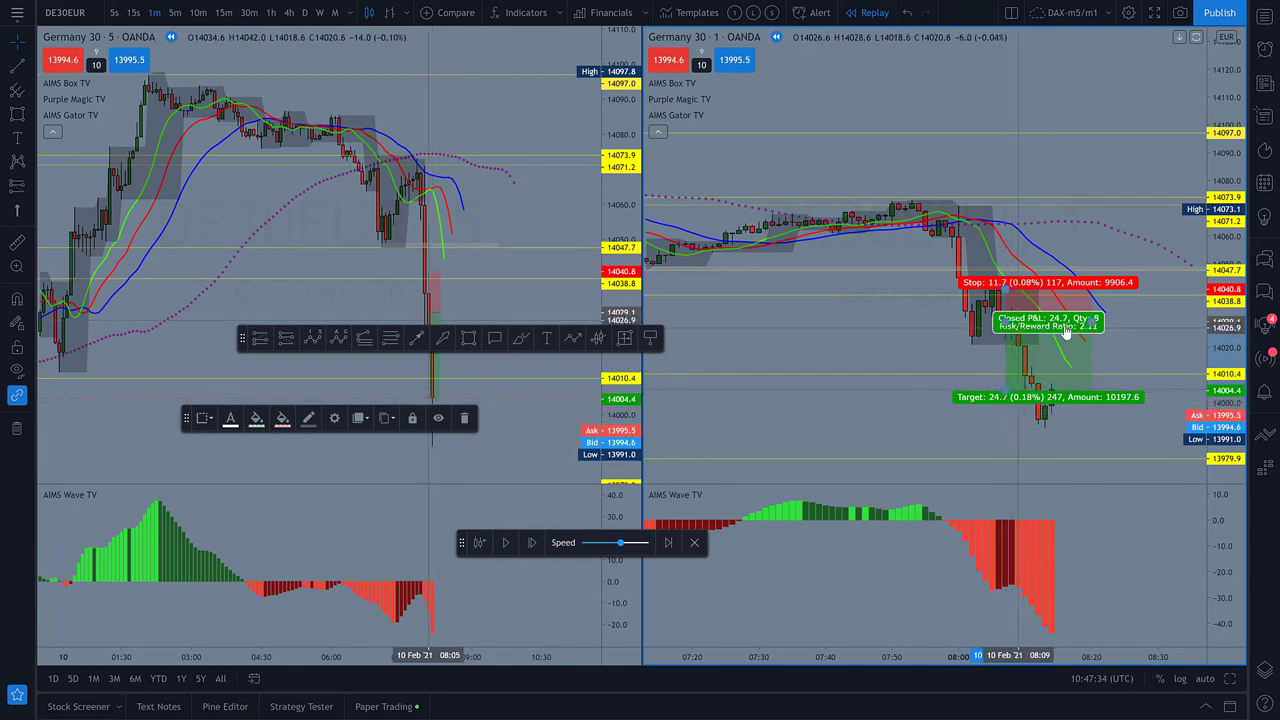
pyautogui.moveTo(1090, 321); pyautogui.dragTo(1166, 323)
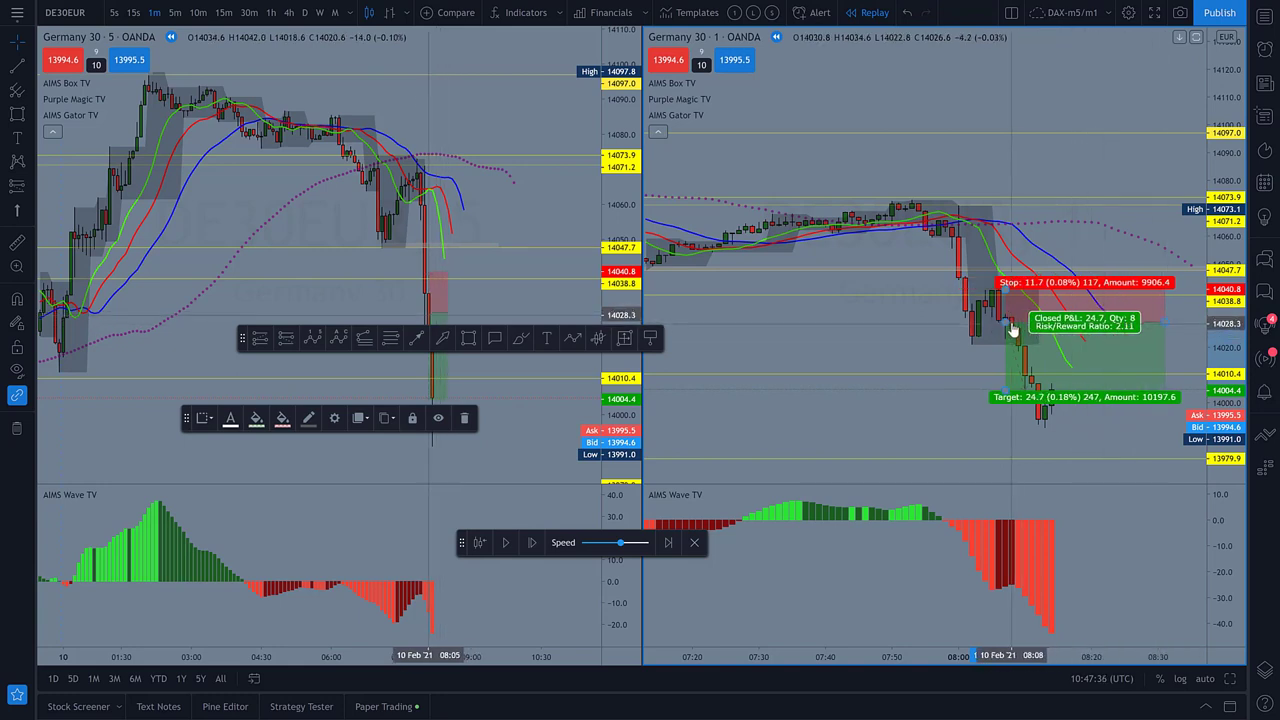
# - Move the short position's start to the 08:13 candle with entry 14027.6 and stop 14043.4, and lower its target to 13996.0
pyautogui.moveTo(1012, 330)
pyautogui.mouseDown()
pyautogui.moveTo(1047, 326)
pyautogui.moveTo(1047, 283)
pyautogui.mouseUp()
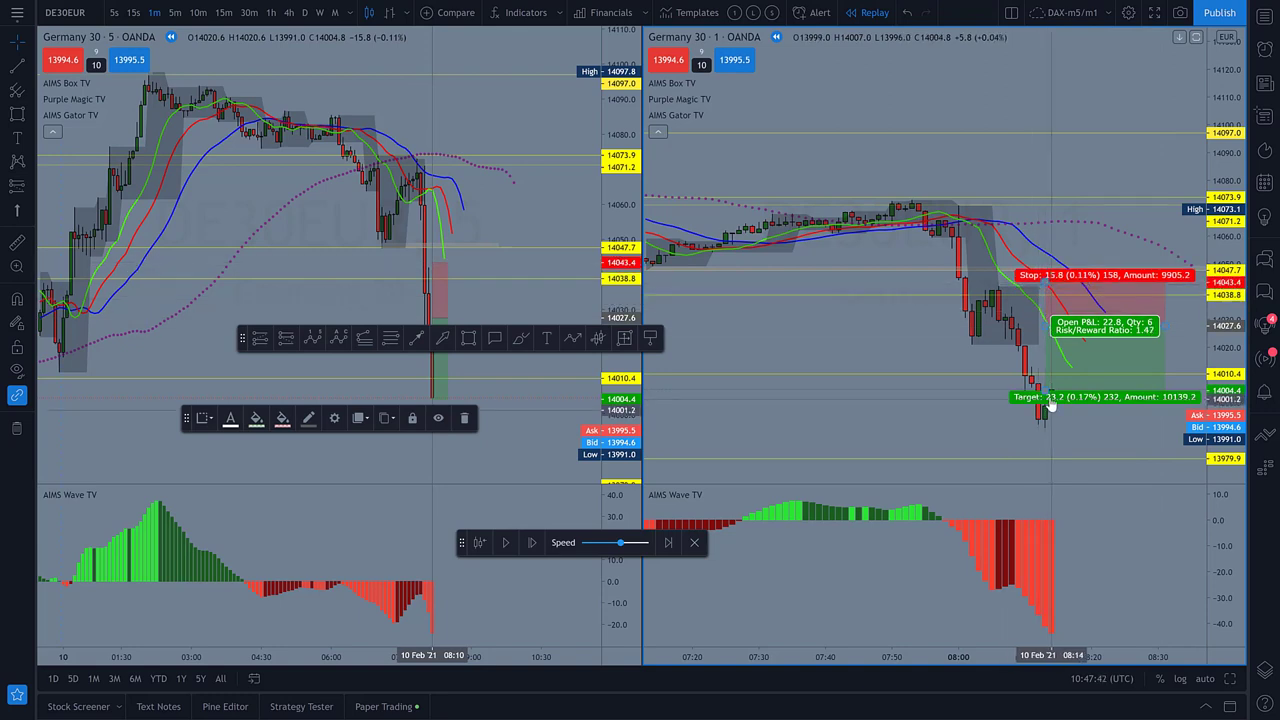
pyautogui.moveTo(1050, 403)
pyautogui.mouseDown()
pyautogui.moveTo(1048, 421)
pyautogui.moveTo(1065, 418)
pyautogui.mouseUp()
pyautogui.click(930, 415)
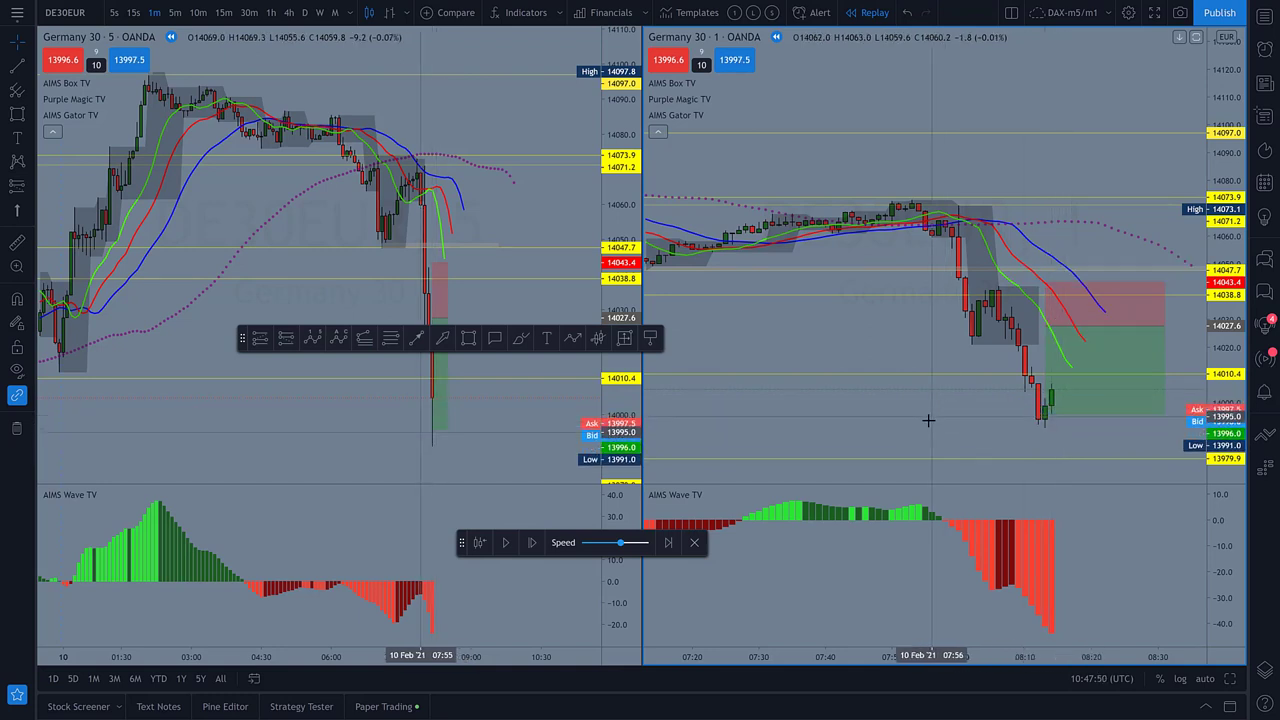
pyautogui.moveTo(913, 407); pyautogui.dragTo(860, 403)
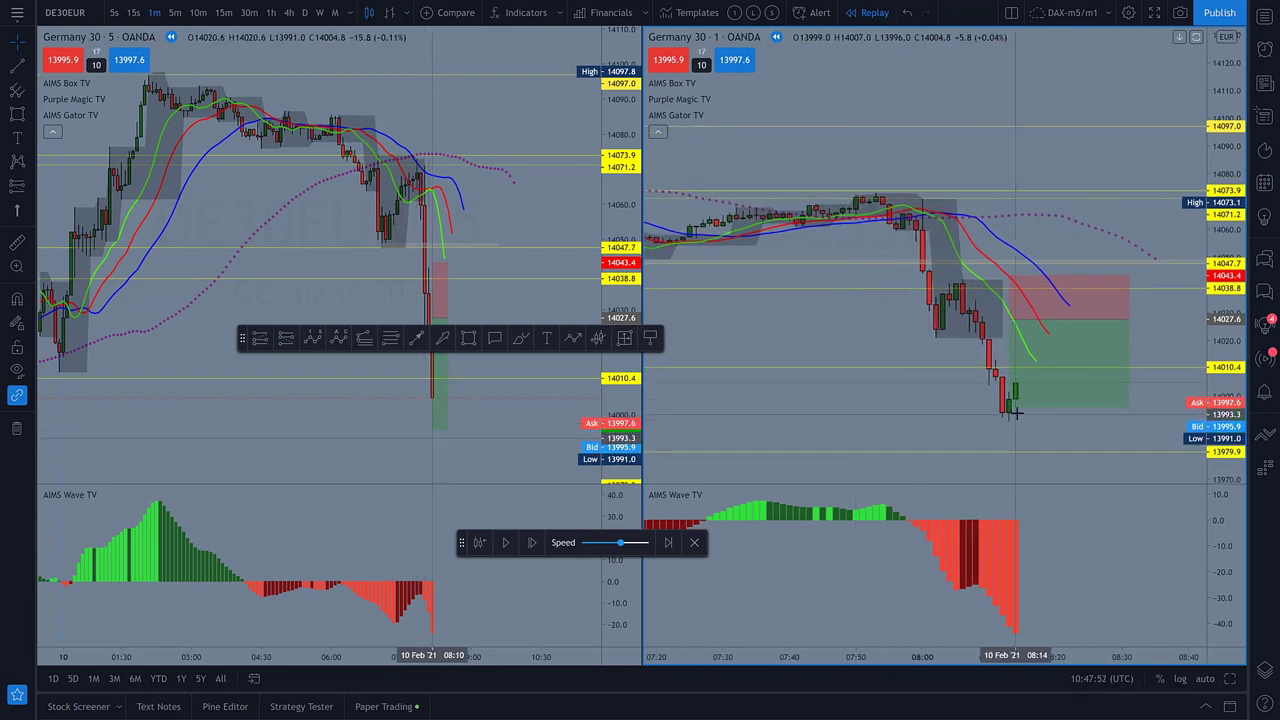
pyautogui.moveTo(1016, 413)
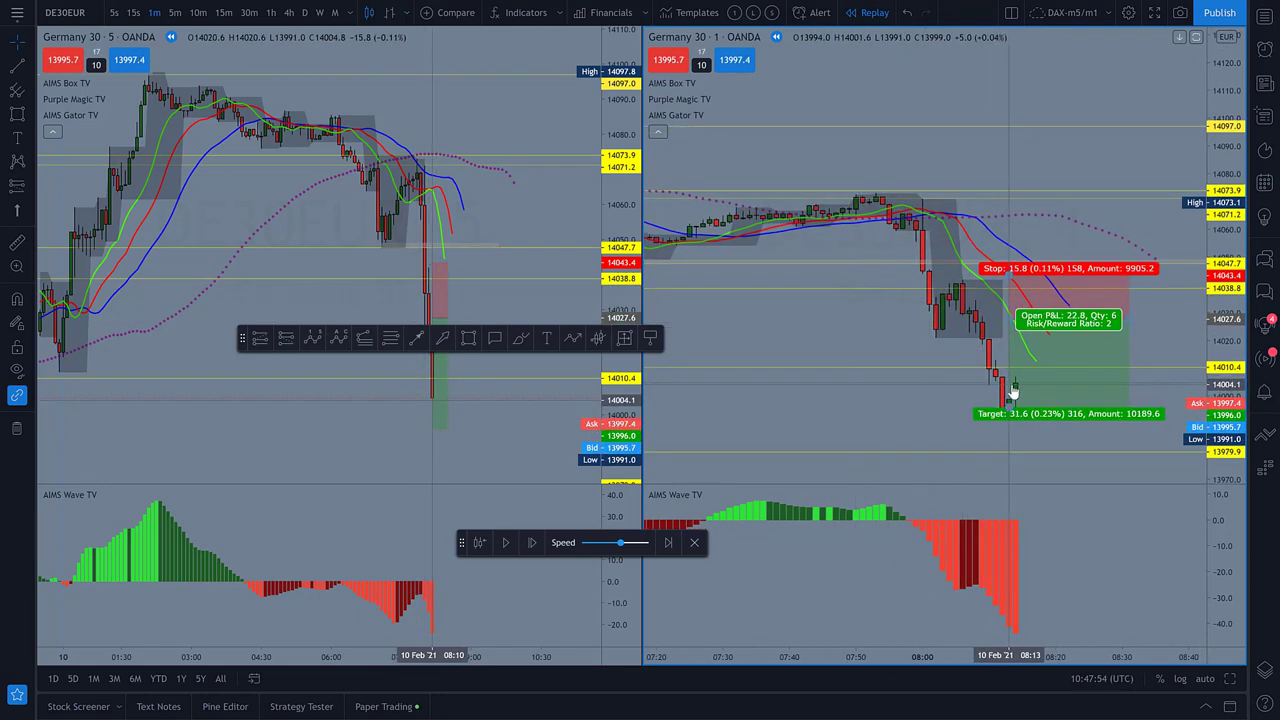
# - Switch browser tabs to the BitCoin Quick Elliott Wave Analysis idea over the POLA chart and view it full screen
pyautogui.hotkey('ctrl', 'Tab')
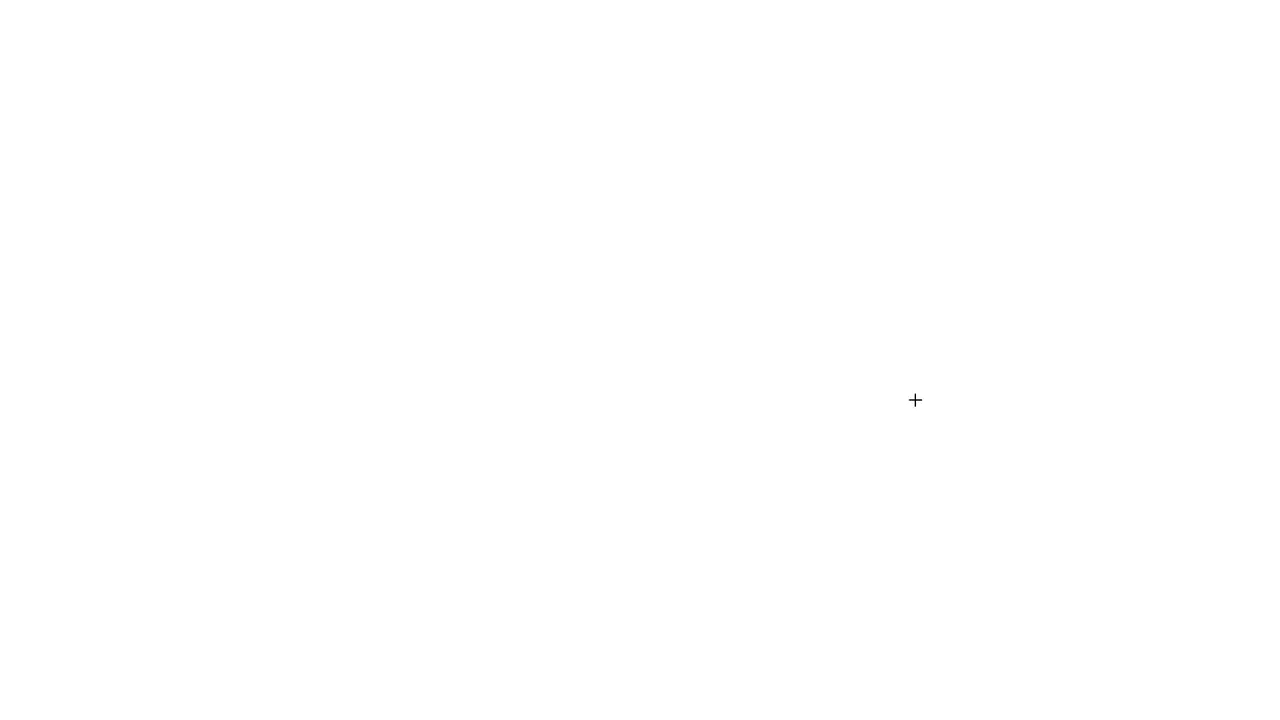
pyautogui.hotkey('ctrl', 'Tab')
pyautogui.hotkey('ctrl', 'Tab')
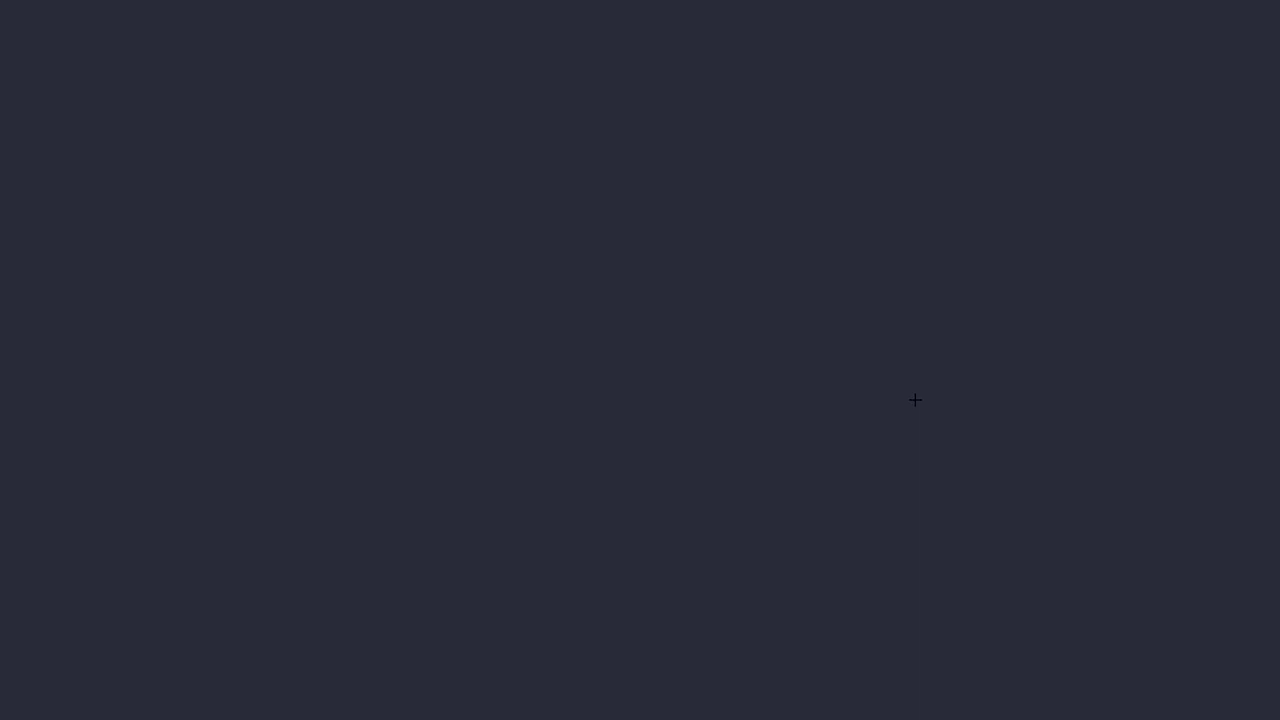
pyautogui.hotkey('ctrl', 'Tab')
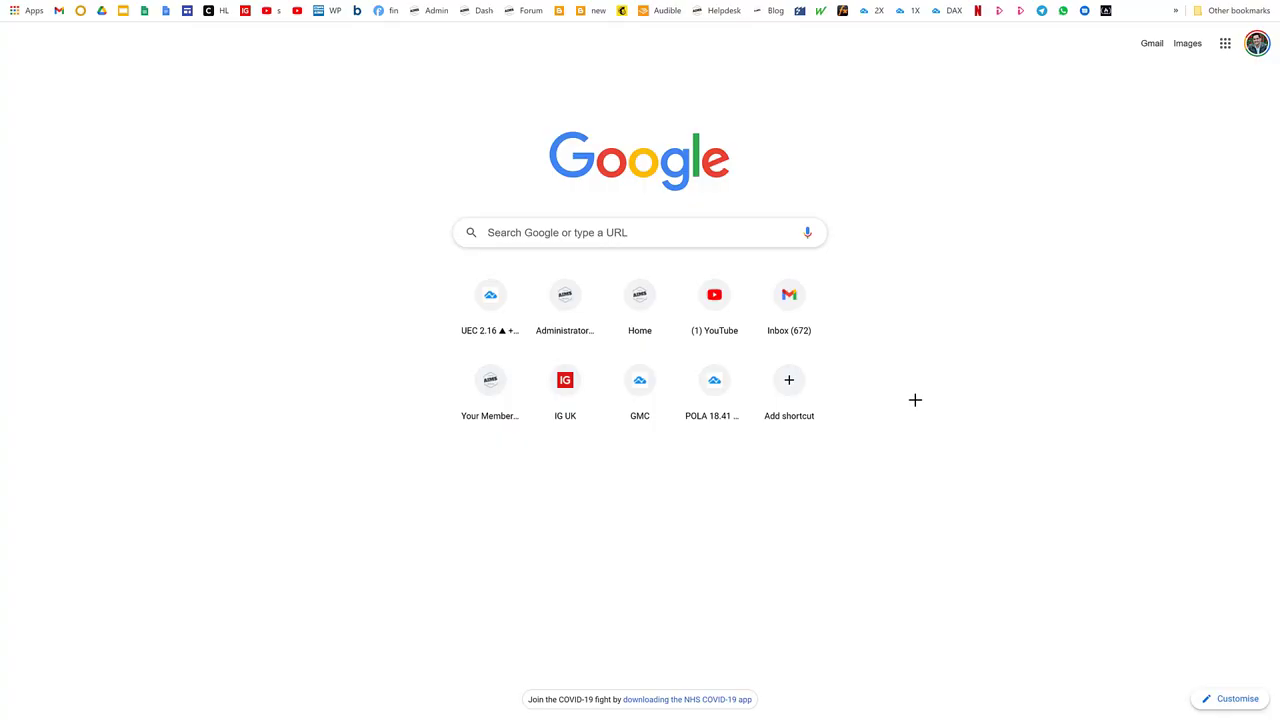
pyautogui.hotkey('ctrl', 'Tab')
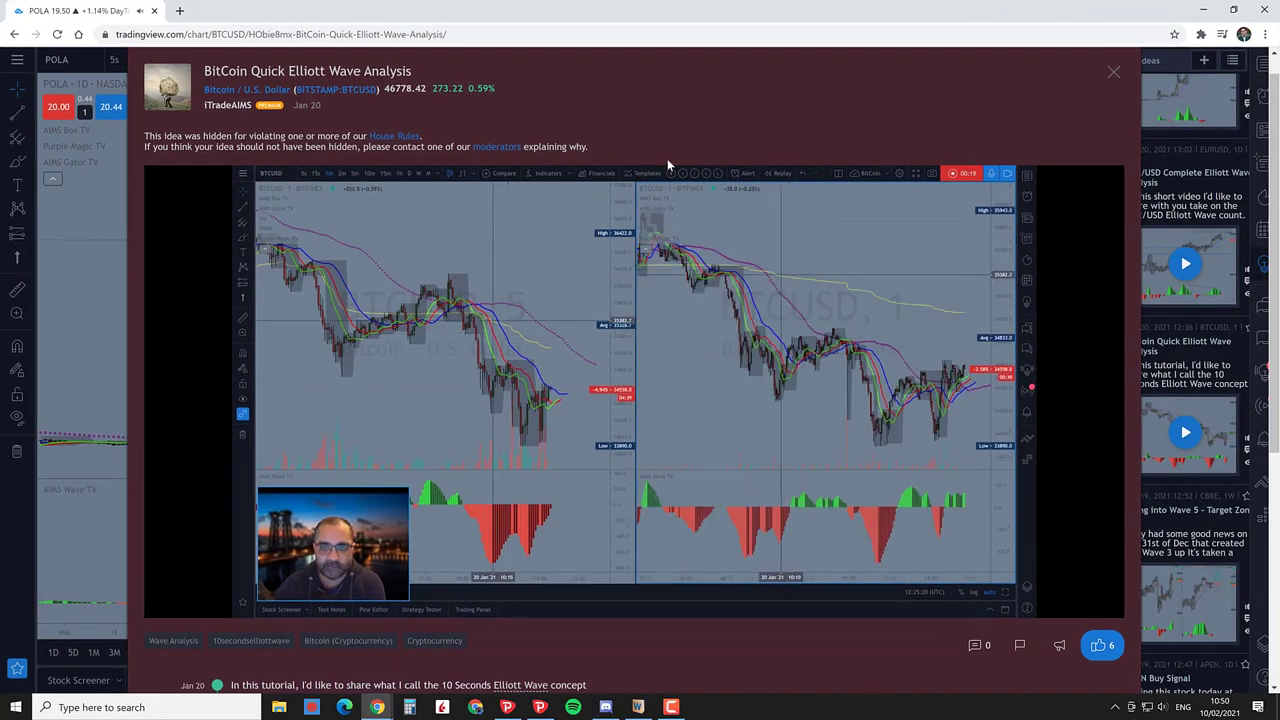
pyautogui.press('F11')
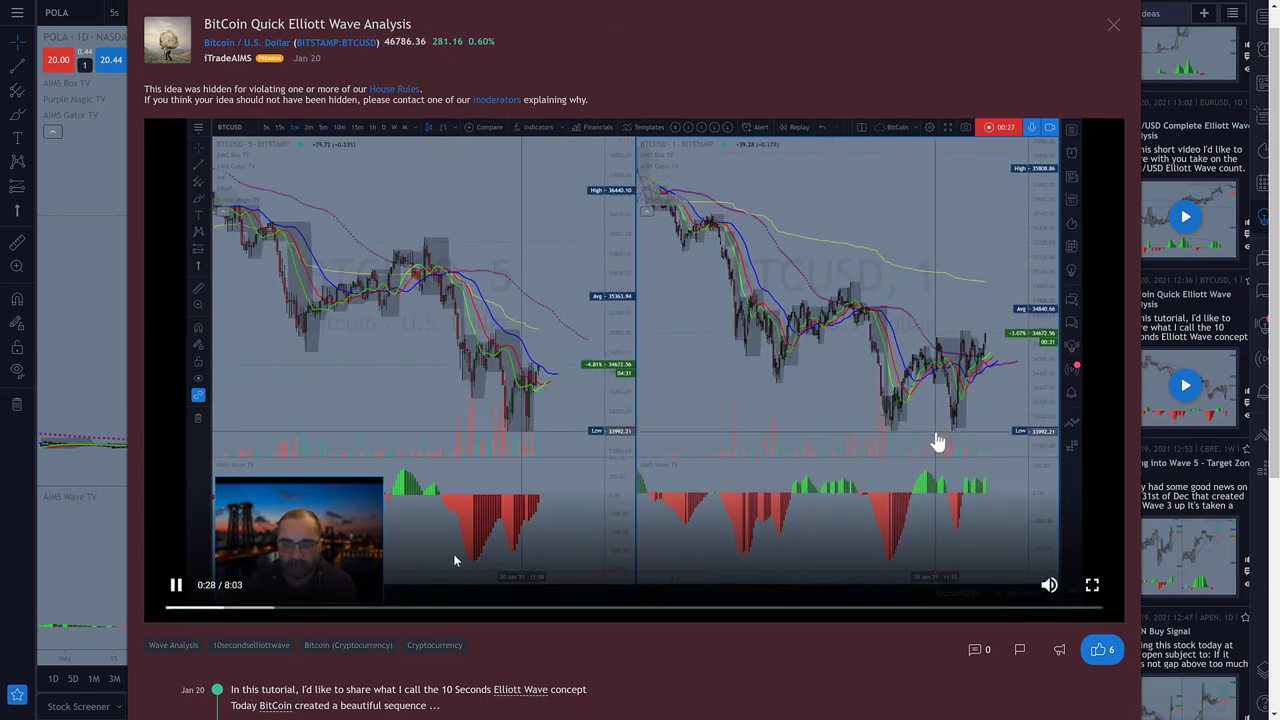
# - Skim the BitCoin Quick Elliott Wave Analysis video from 1:53 through 2:45 and about 4:17 to about 5:17, and close the idea
pyautogui.click(389, 610)
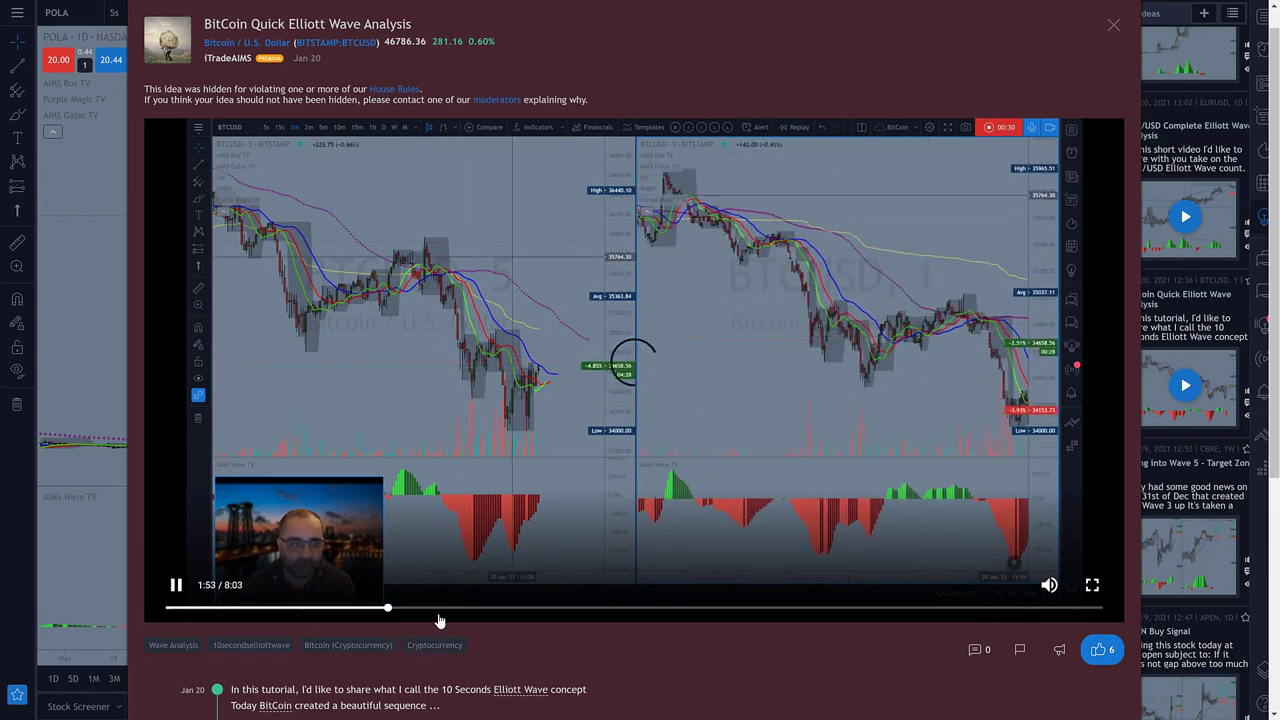
pyautogui.click(489, 610)
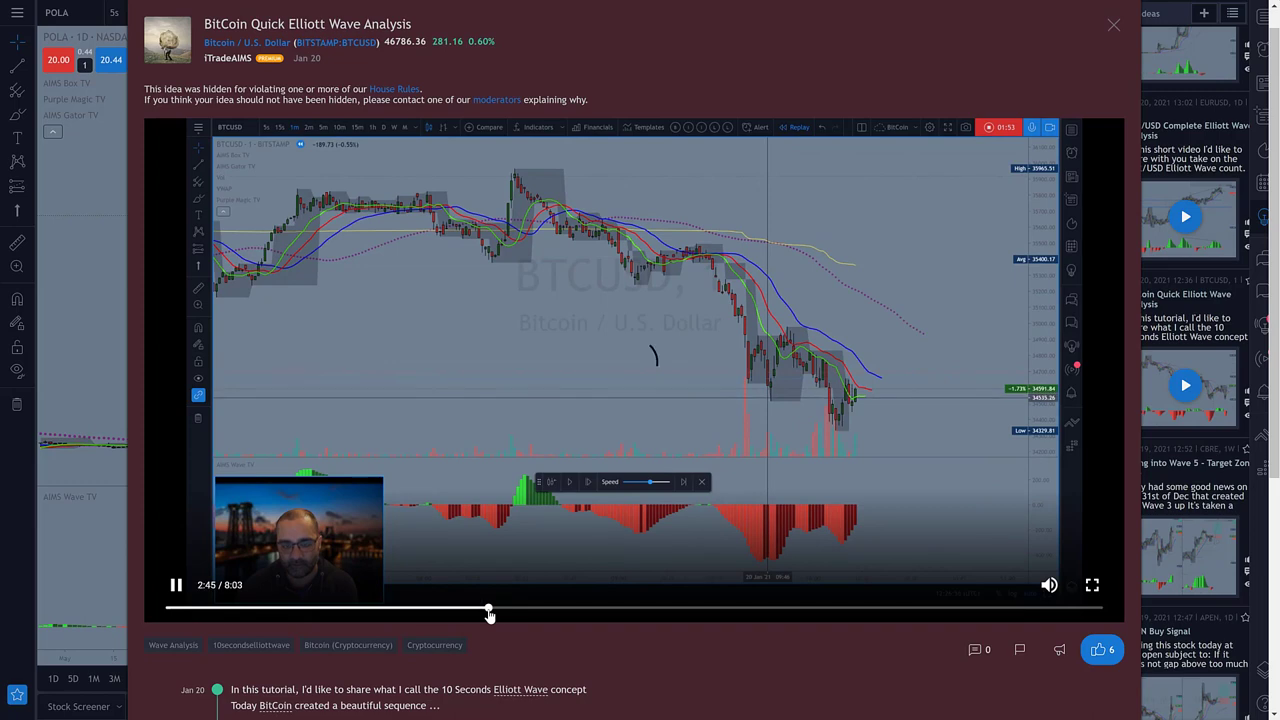
pyautogui.click(663, 610)
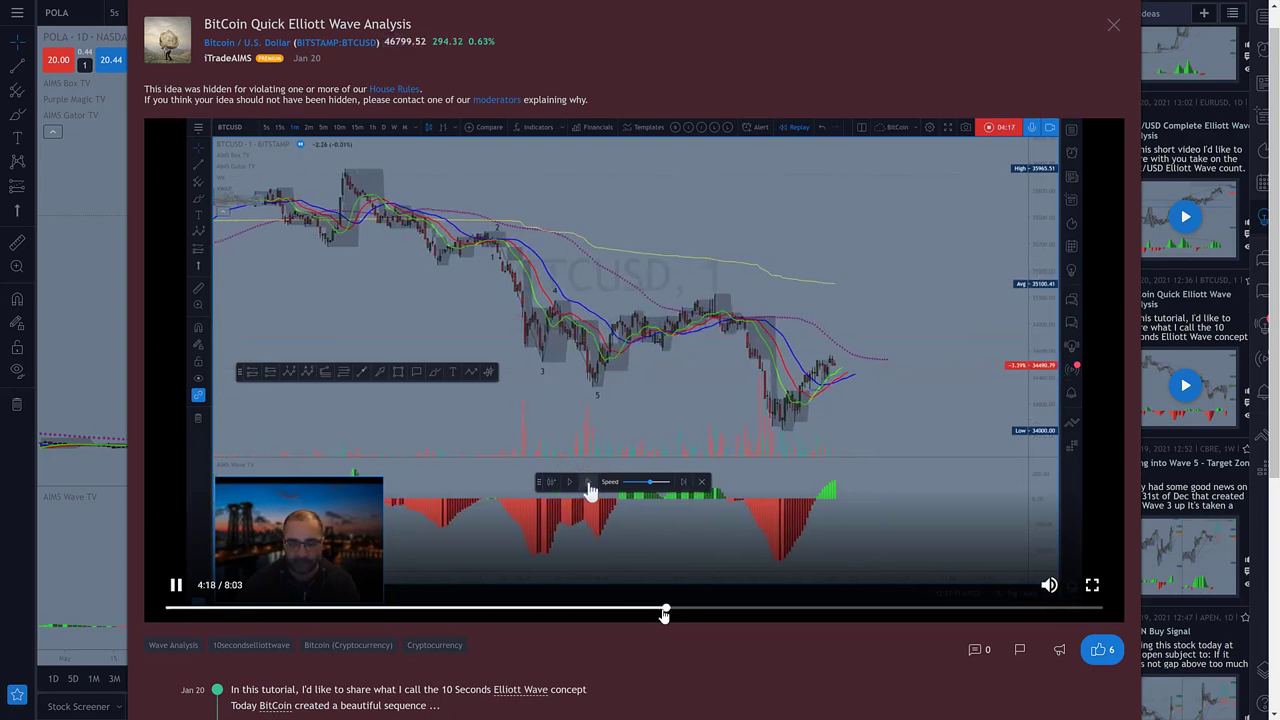
pyautogui.click(795, 607)
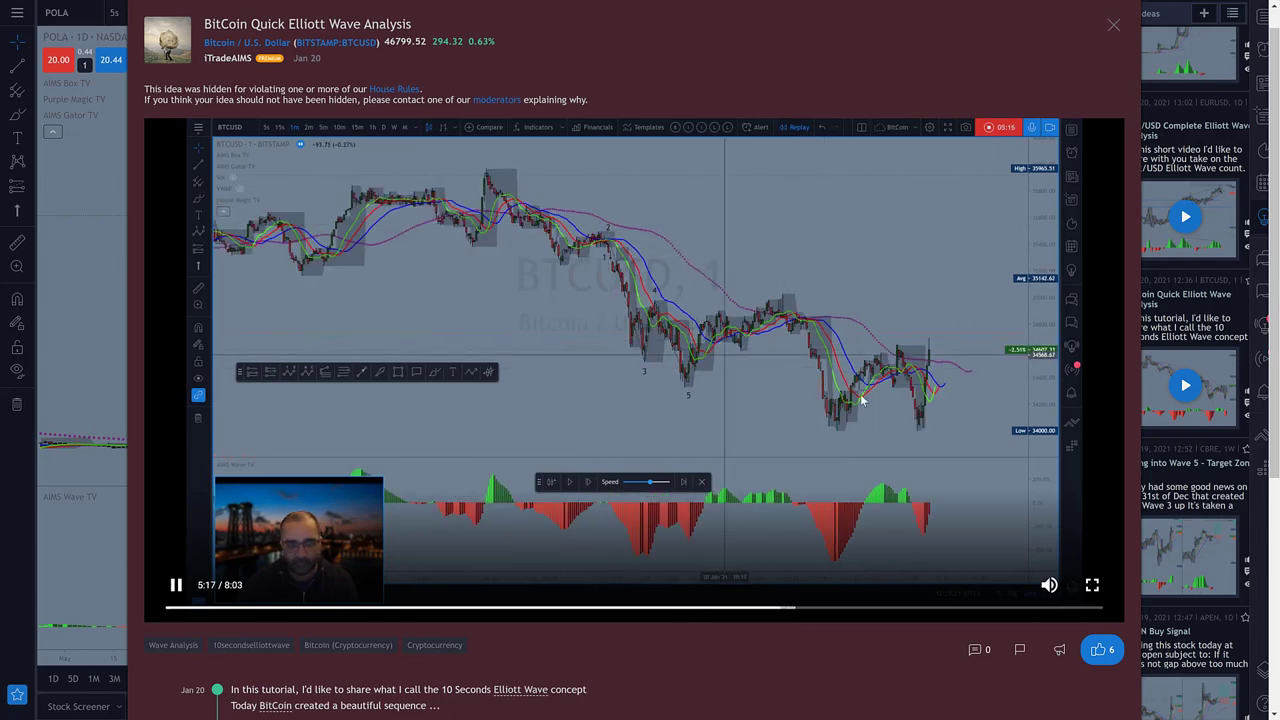
pyautogui.click(1113, 25)
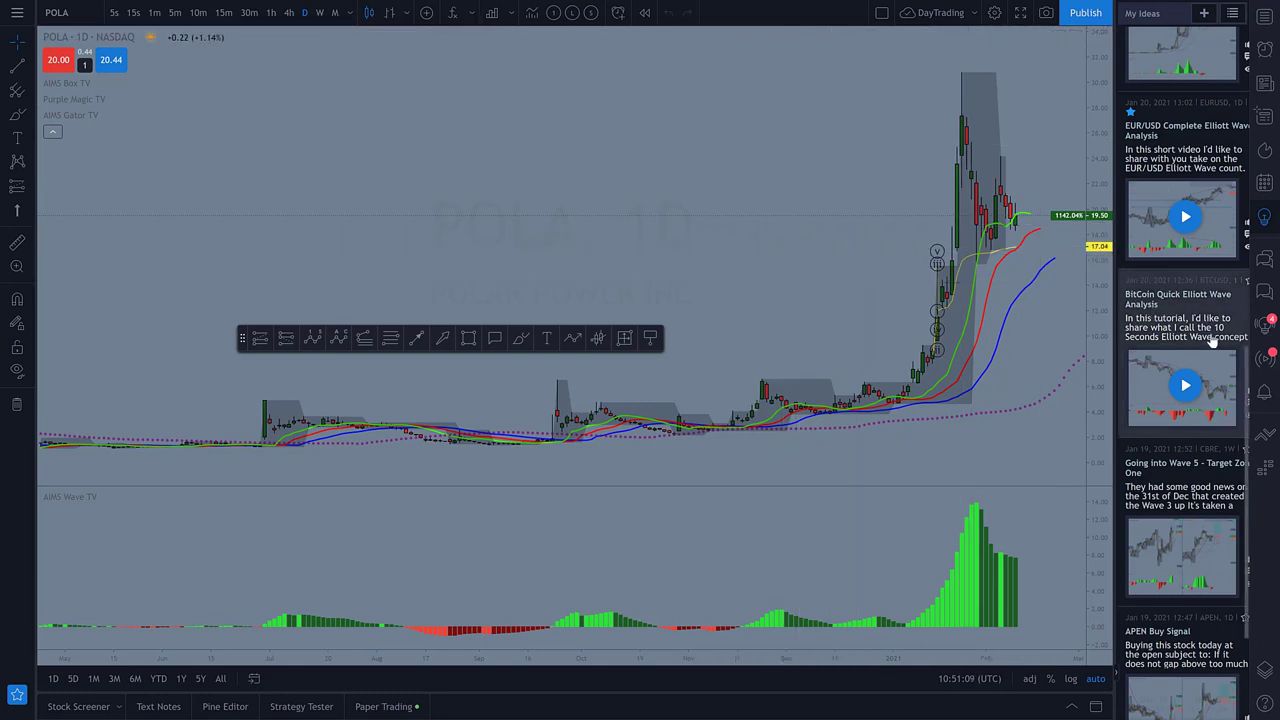
# - Examine the published ideas in the My Ideas list down to the December 2020 entries and back to the BitCoin idea
pyautogui.scroll(-5, 1212, 340)
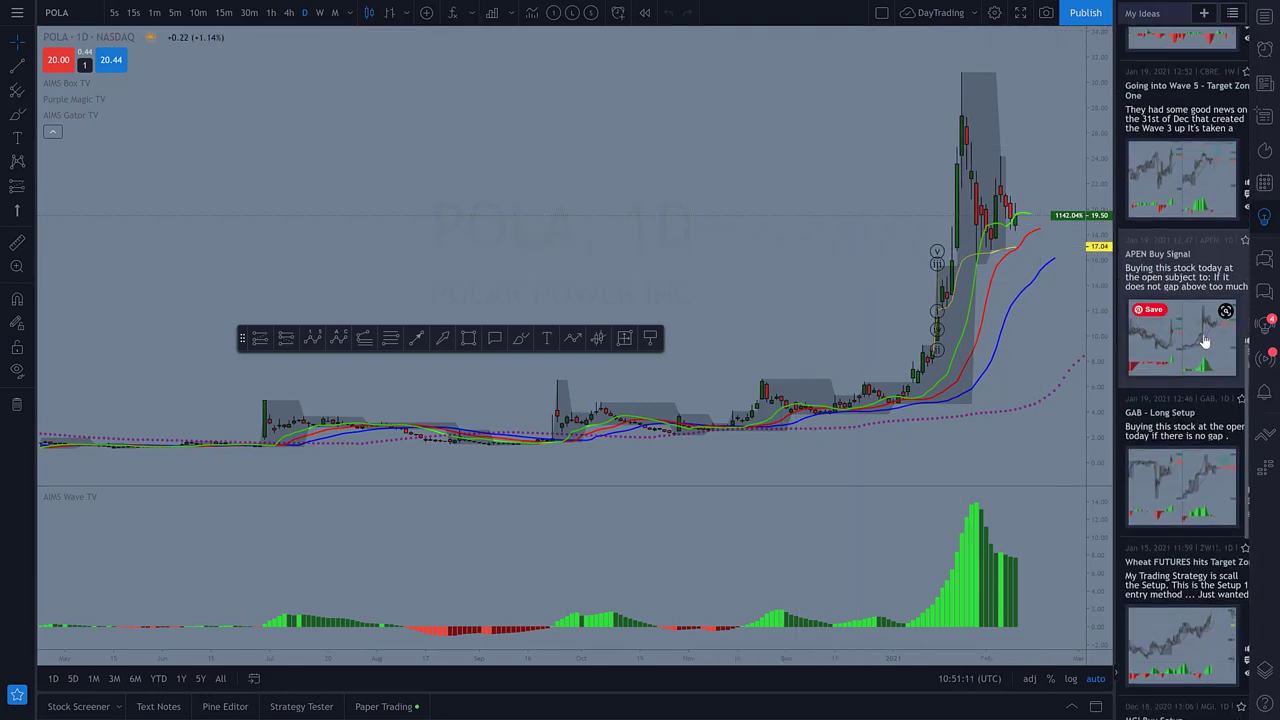
pyautogui.scroll(-3, 1205, 342)
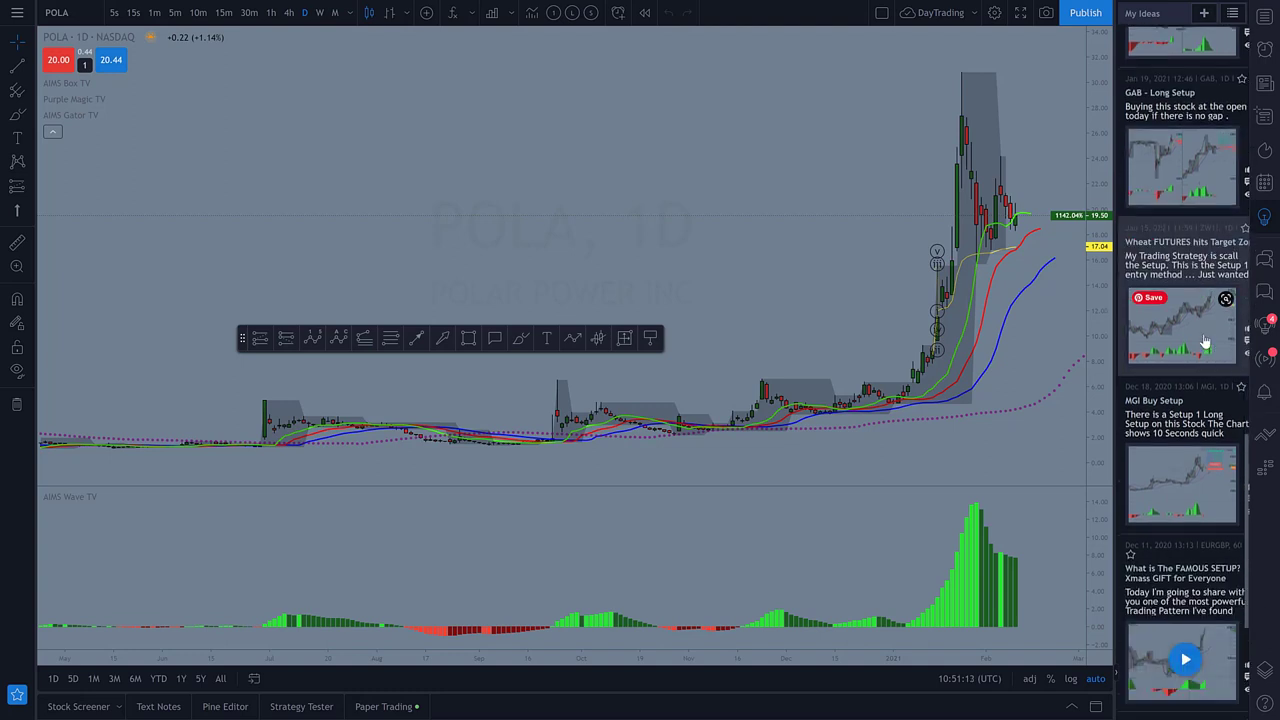
pyautogui.scroll(-3, 1205, 342)
pyautogui.scroll(-2, 1207, 400)
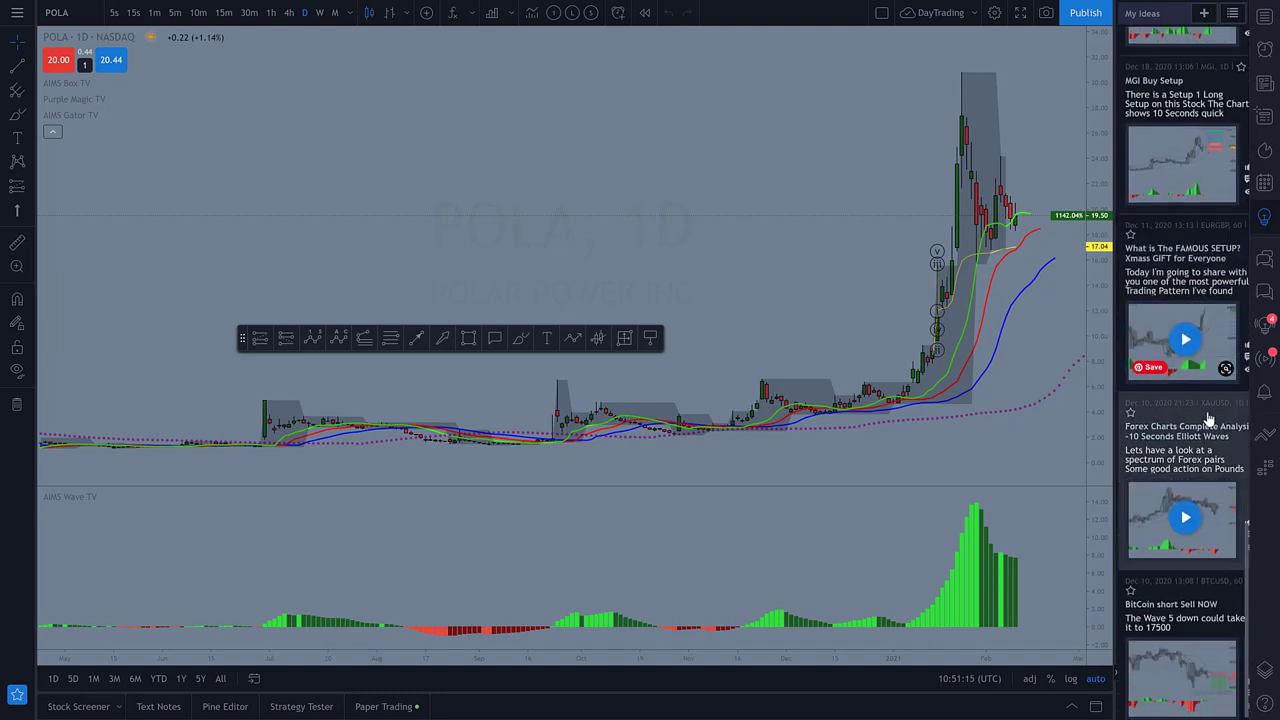
pyautogui.scroll(-1, 1190, 416)
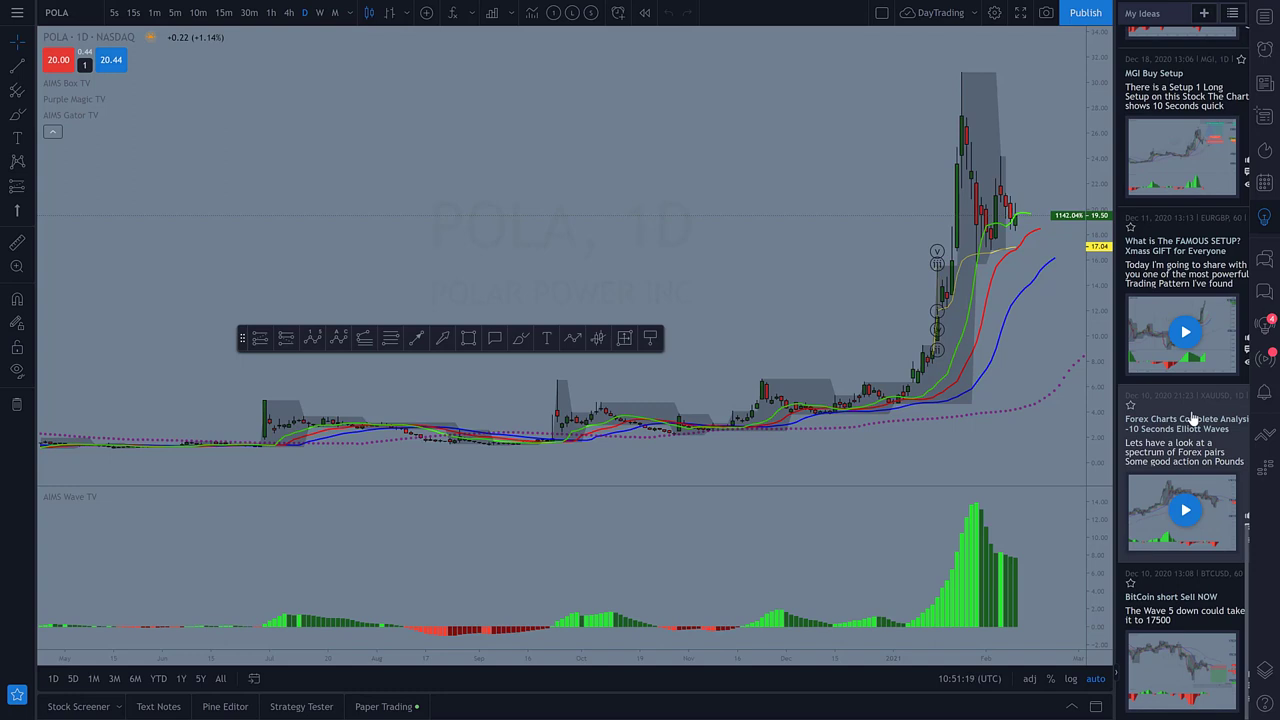
pyautogui.scroll(1, 1192, 418)
pyautogui.scroll(2, 1192, 418)
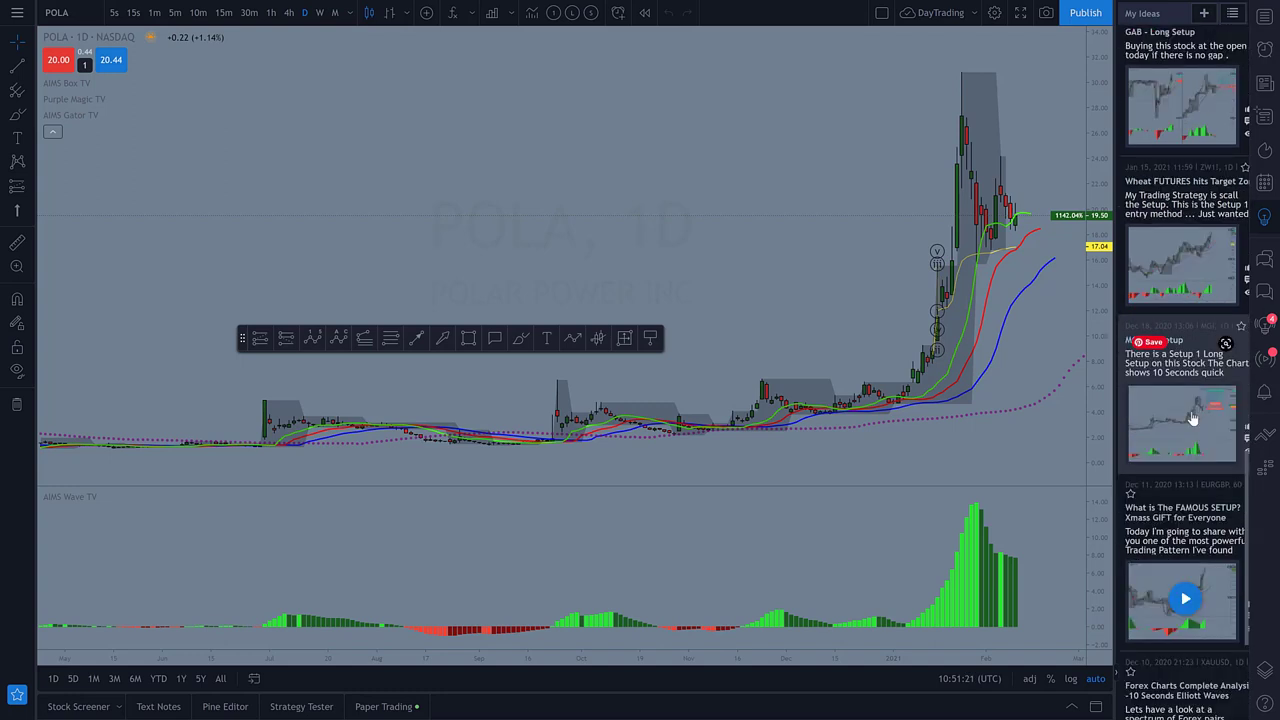
pyautogui.scroll(2, 1192, 418)
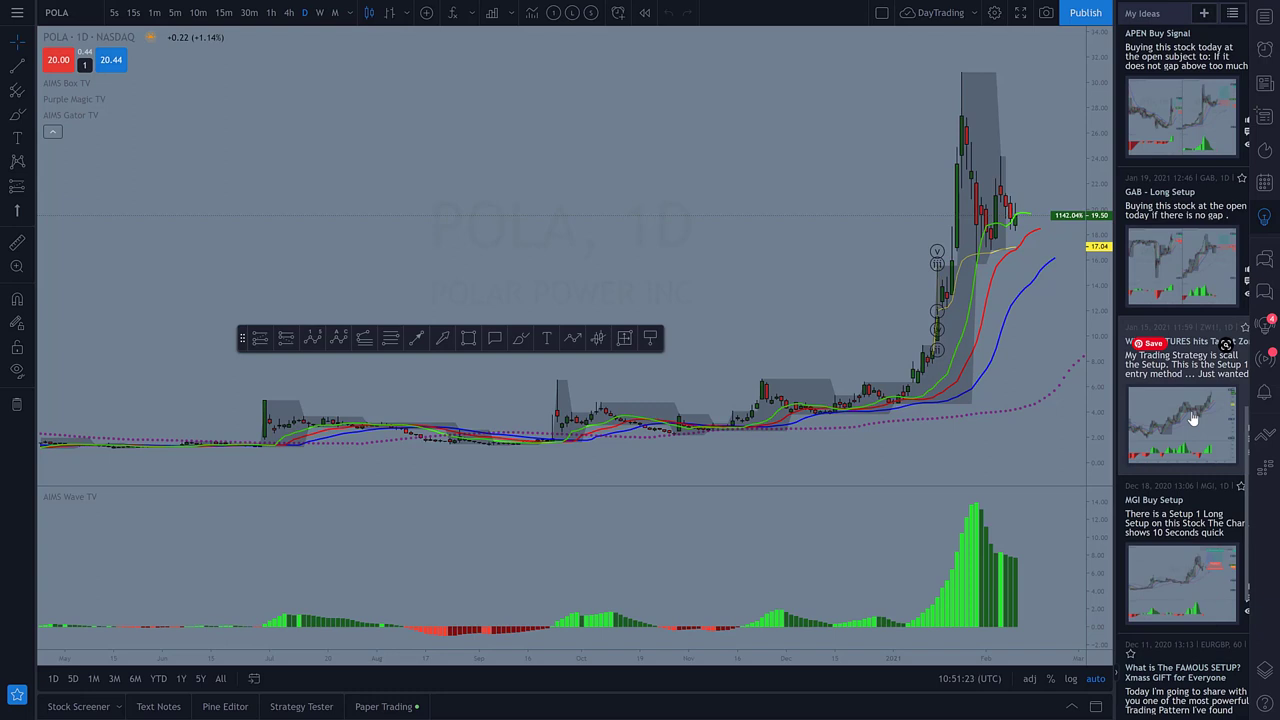
pyautogui.scroll(3, 1192, 418)
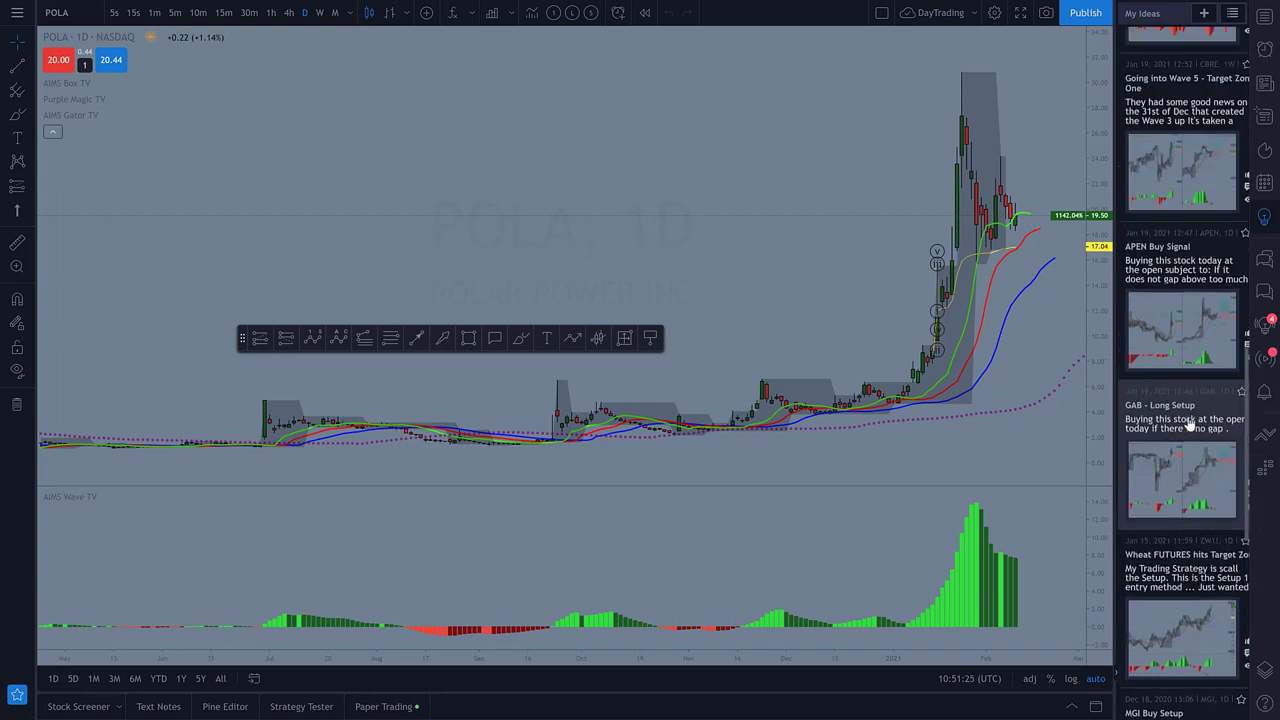
pyautogui.scroll(2, 1190, 425)
pyautogui.scroll(3, 1190, 425)
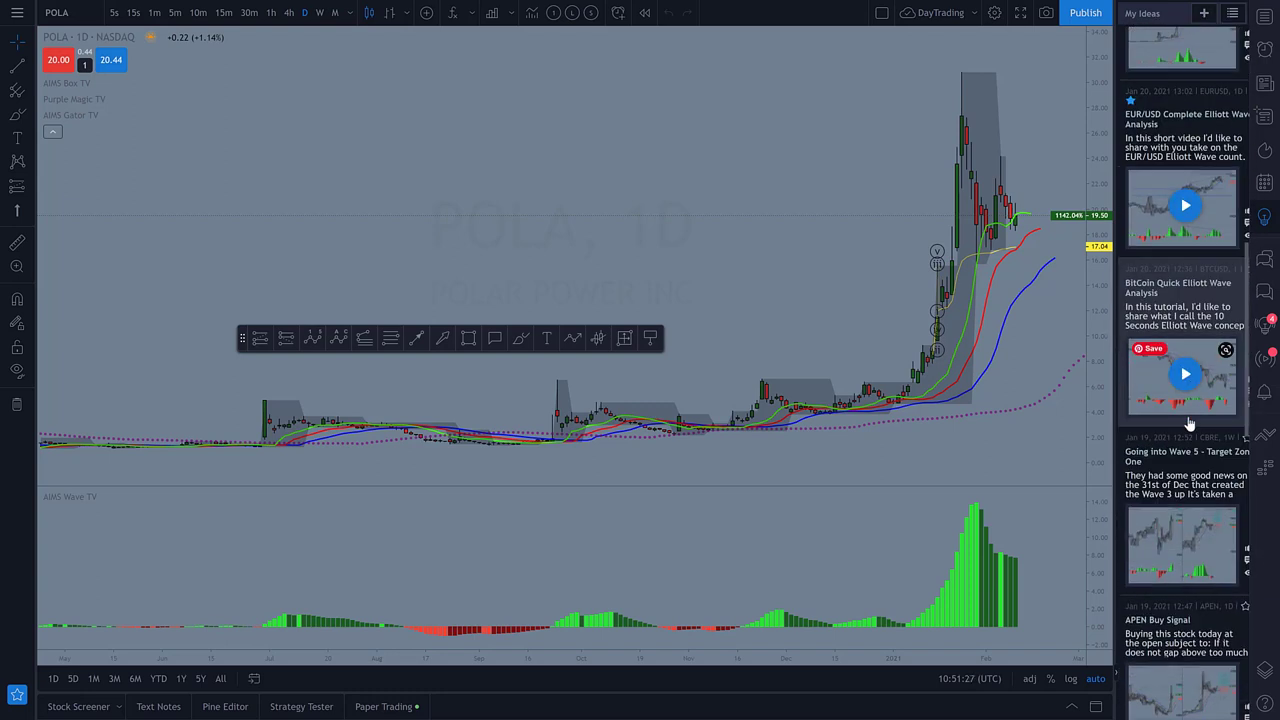
# - Review the My Ideas list back up to the February 2021 entries and return to the Germany 30 replay layout
pyautogui.scroll(3, 1190, 425)
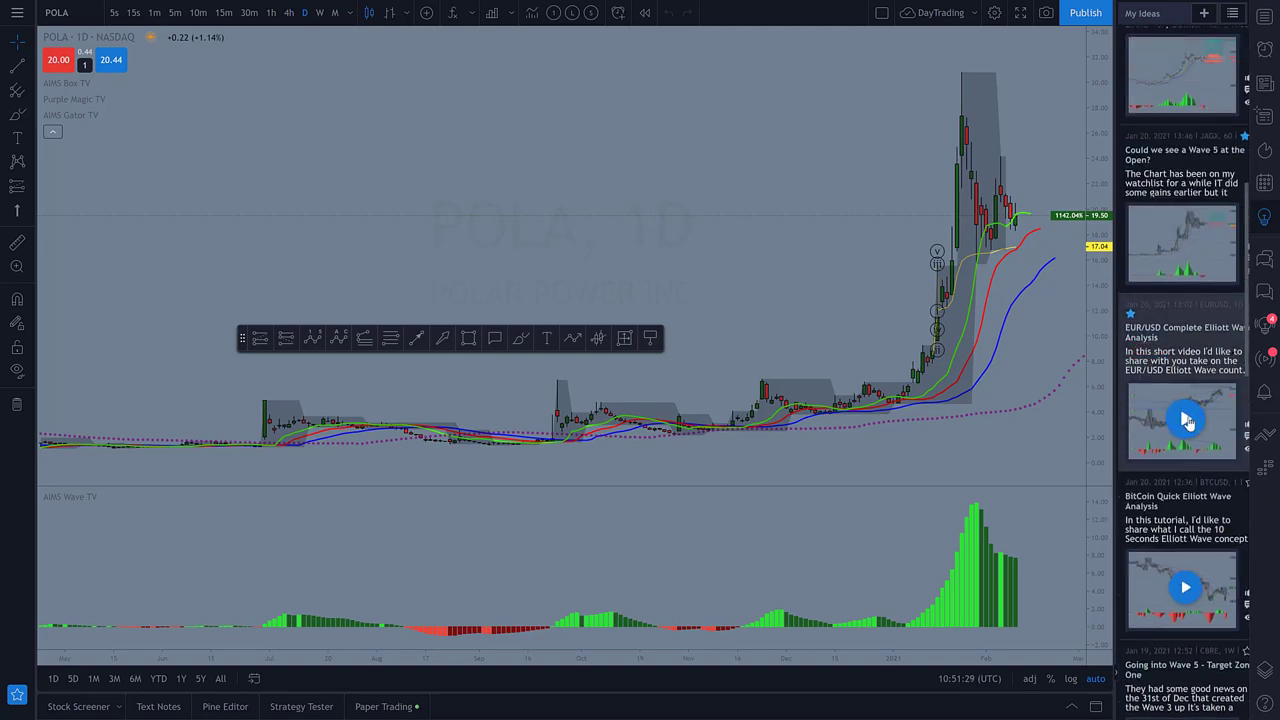
pyautogui.scroll(3, 1190, 425)
pyautogui.scroll(2, 1190, 425)
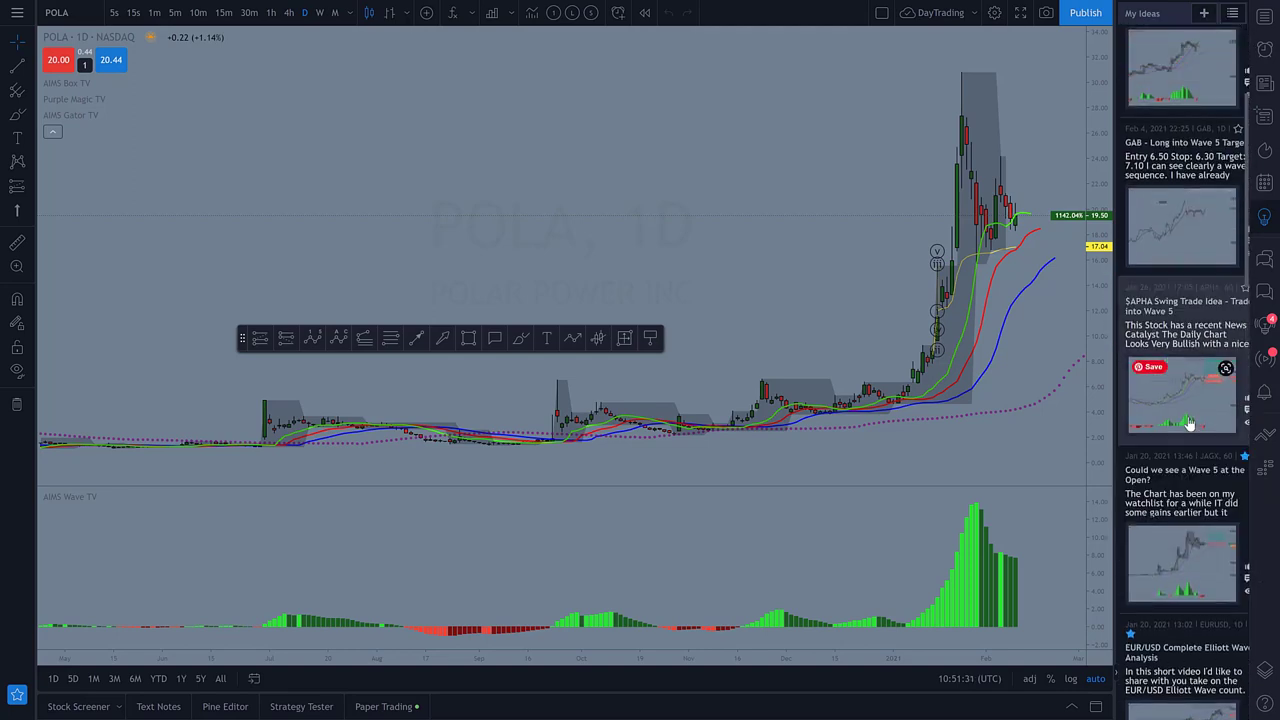
pyautogui.scroll(2, 1190, 425)
pyautogui.scroll(2, 1190, 425)
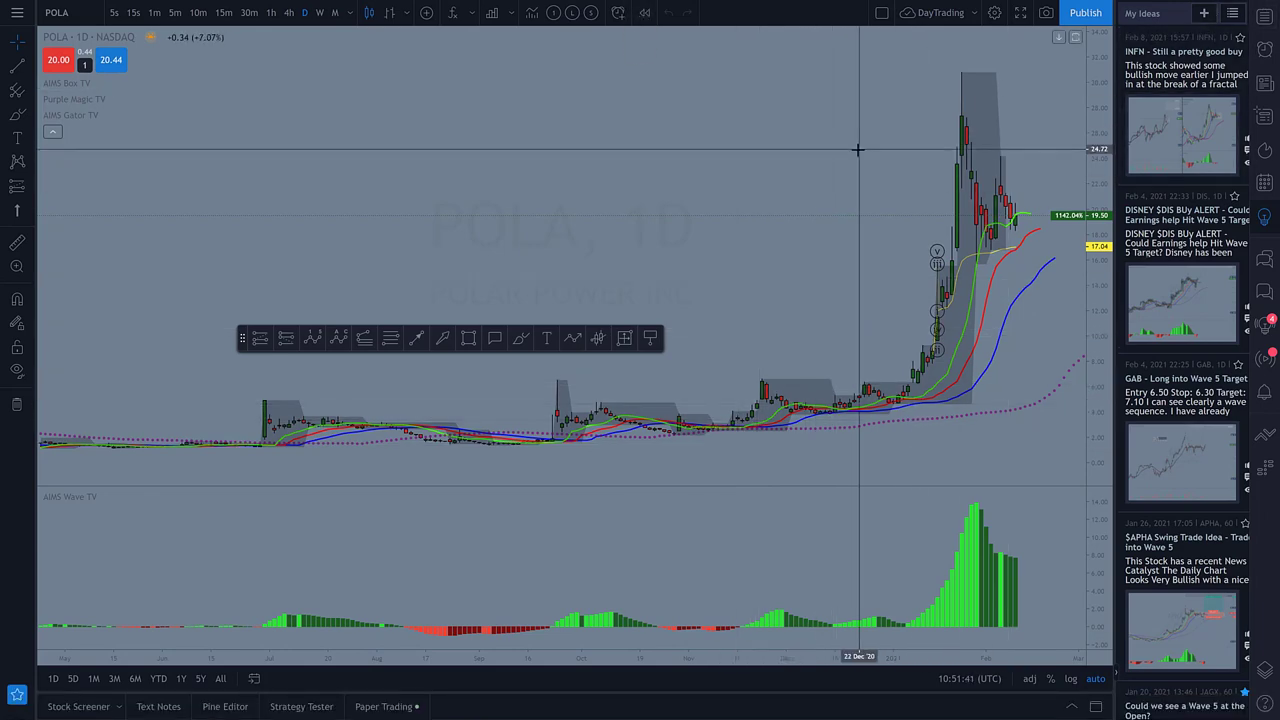
pyautogui.press('F11')
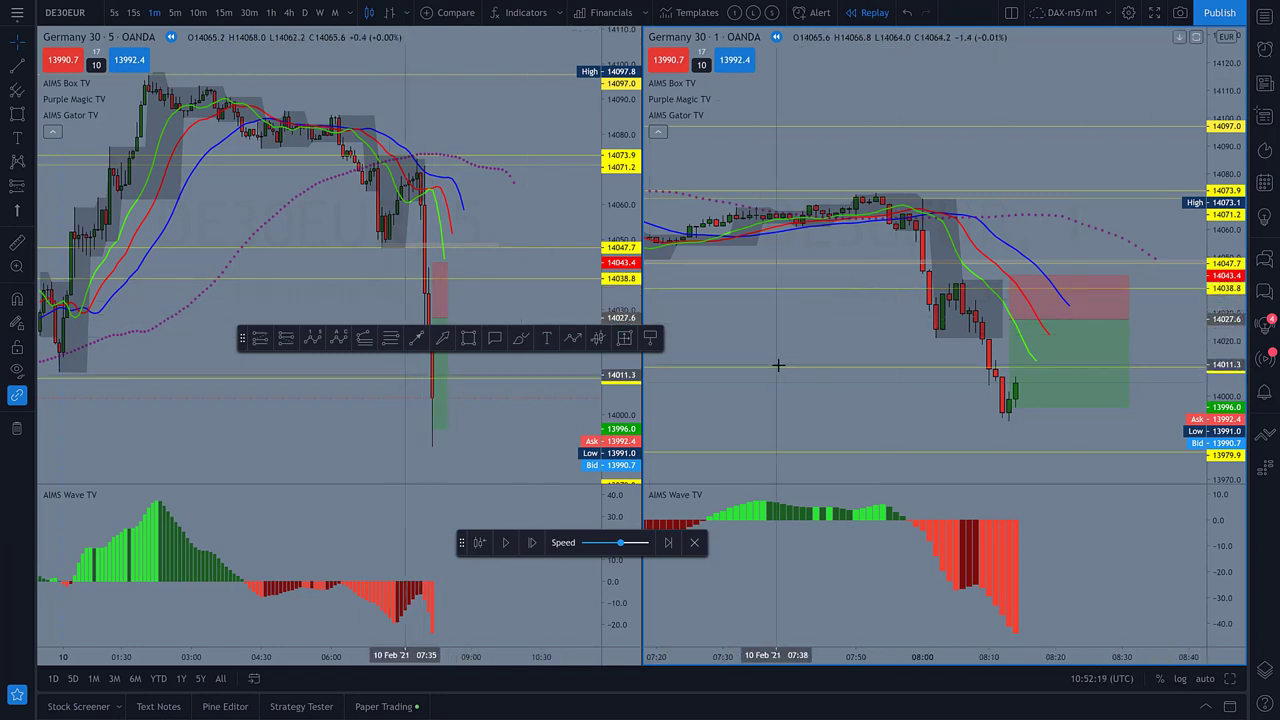
# - Advance the 1-minute Germany 30 replay by three bars and delete the short position from the chart
pyautogui.click(507, 123)
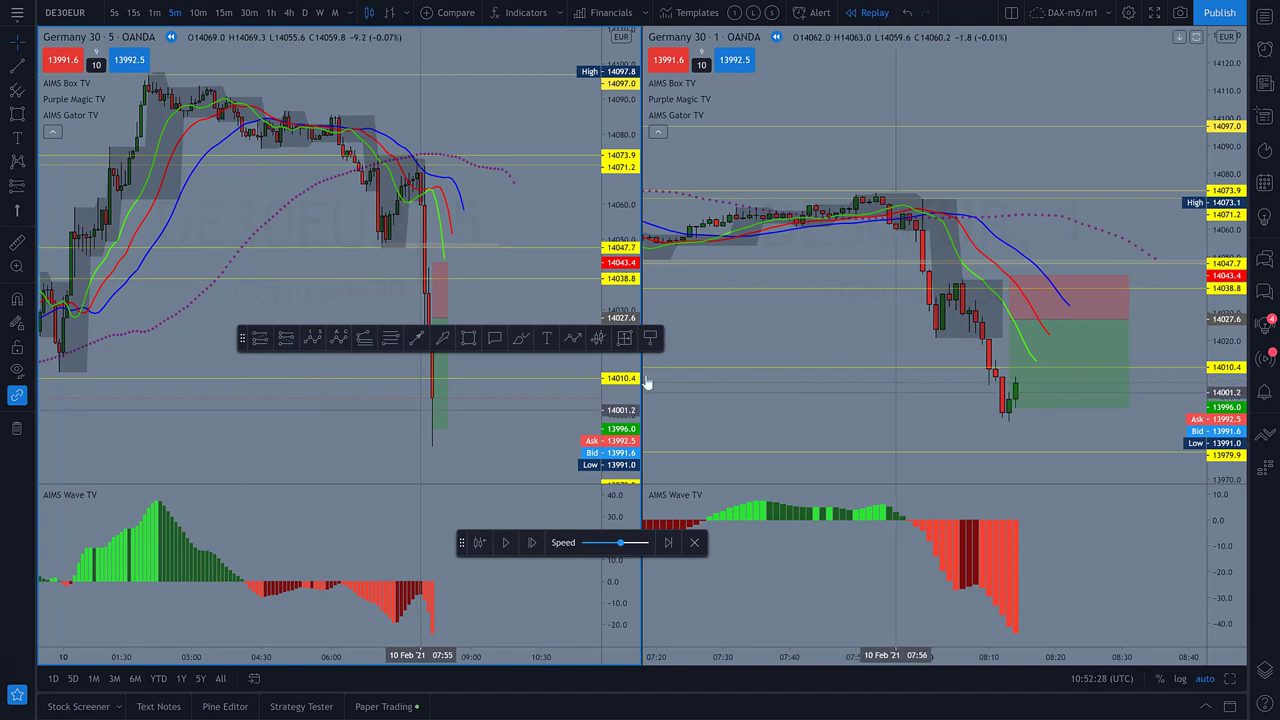
pyautogui.click(995, 385)
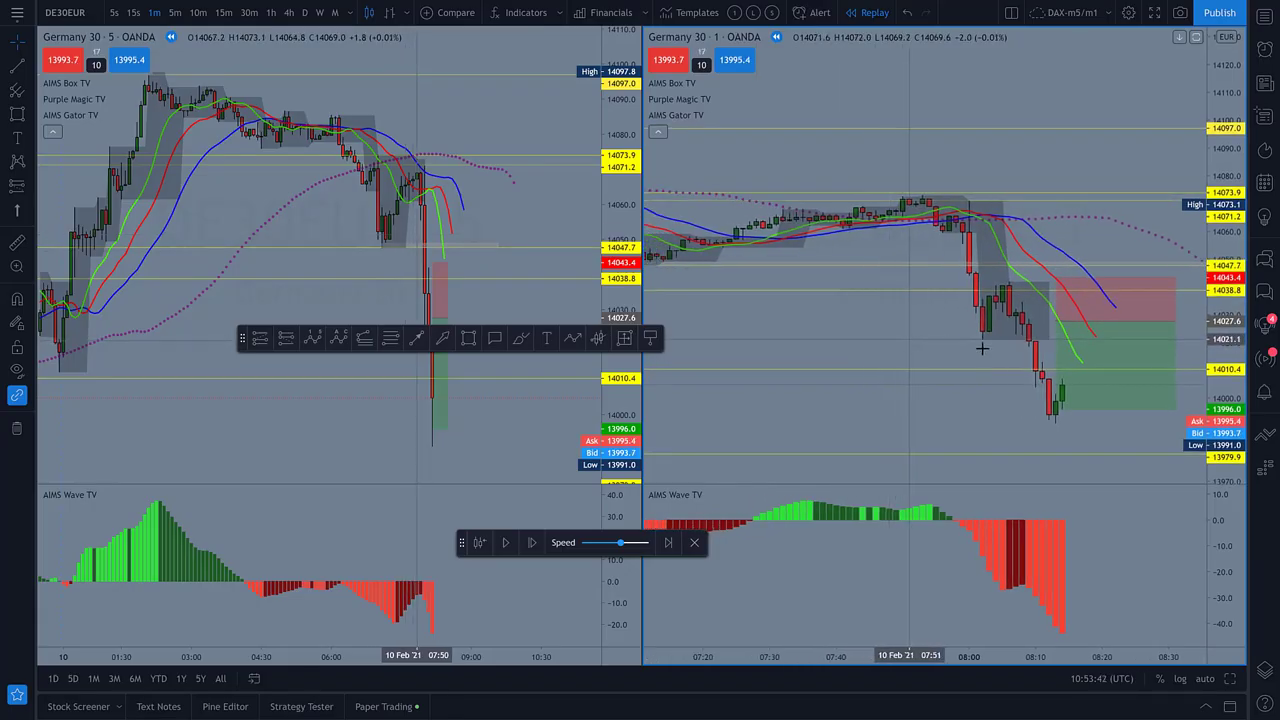
pyautogui.click(533, 545)
pyautogui.click(533, 545)
pyautogui.click(533, 545)
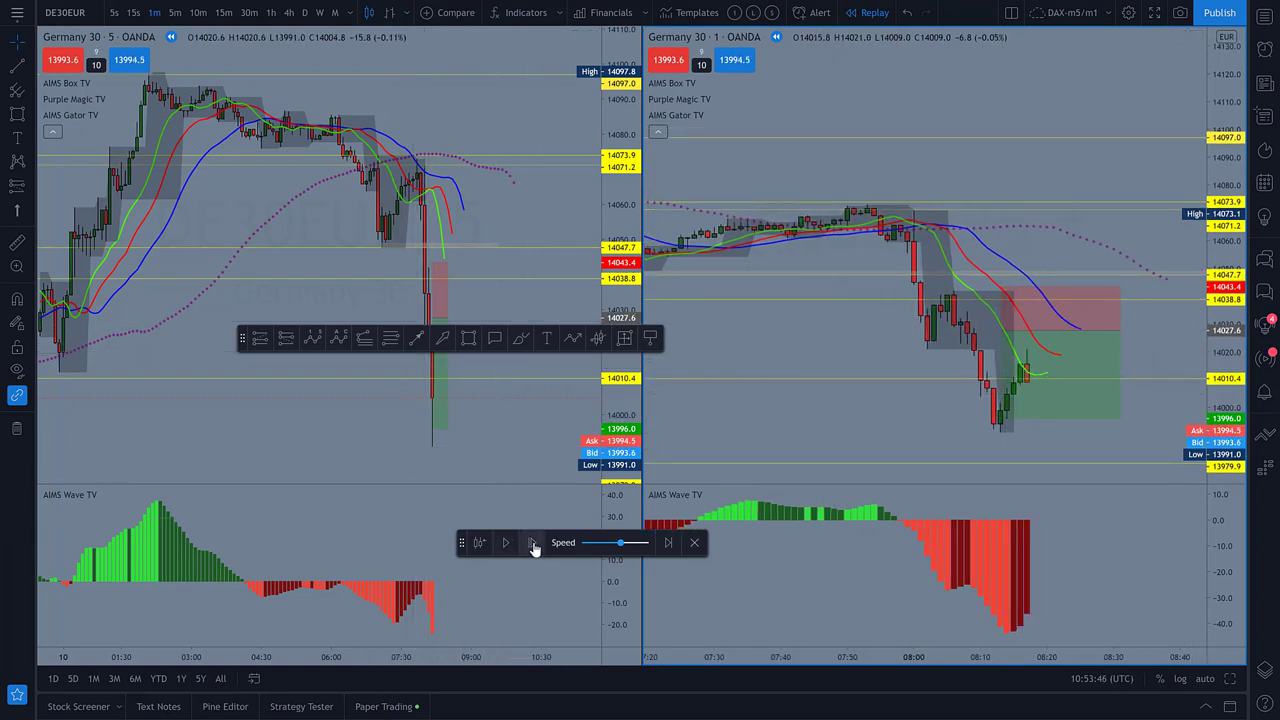
pyautogui.click(1005, 383)
pyautogui.press('Delete')
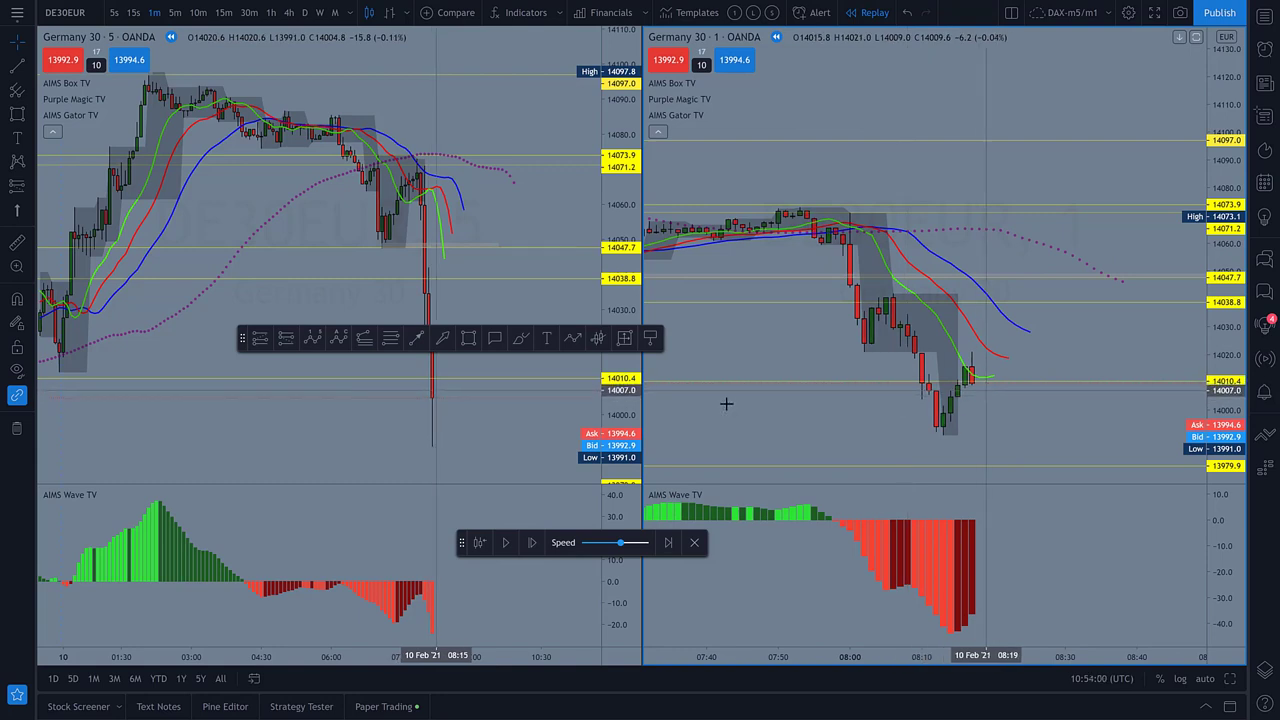
# - Advance the 5-minute replay by one bar and the 1-minute replay by three bars to the 08:20 candle
pyautogui.click(477, 423)
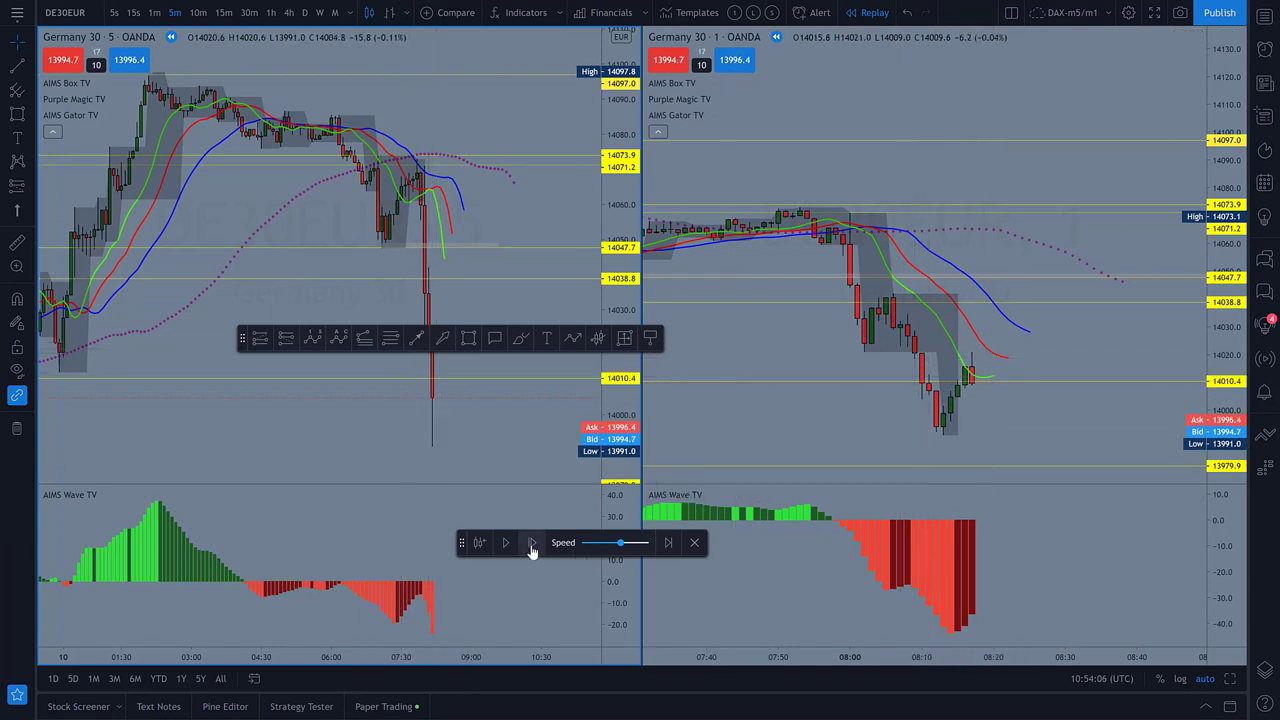
pyautogui.click(531, 550)
pyautogui.click(823, 466)
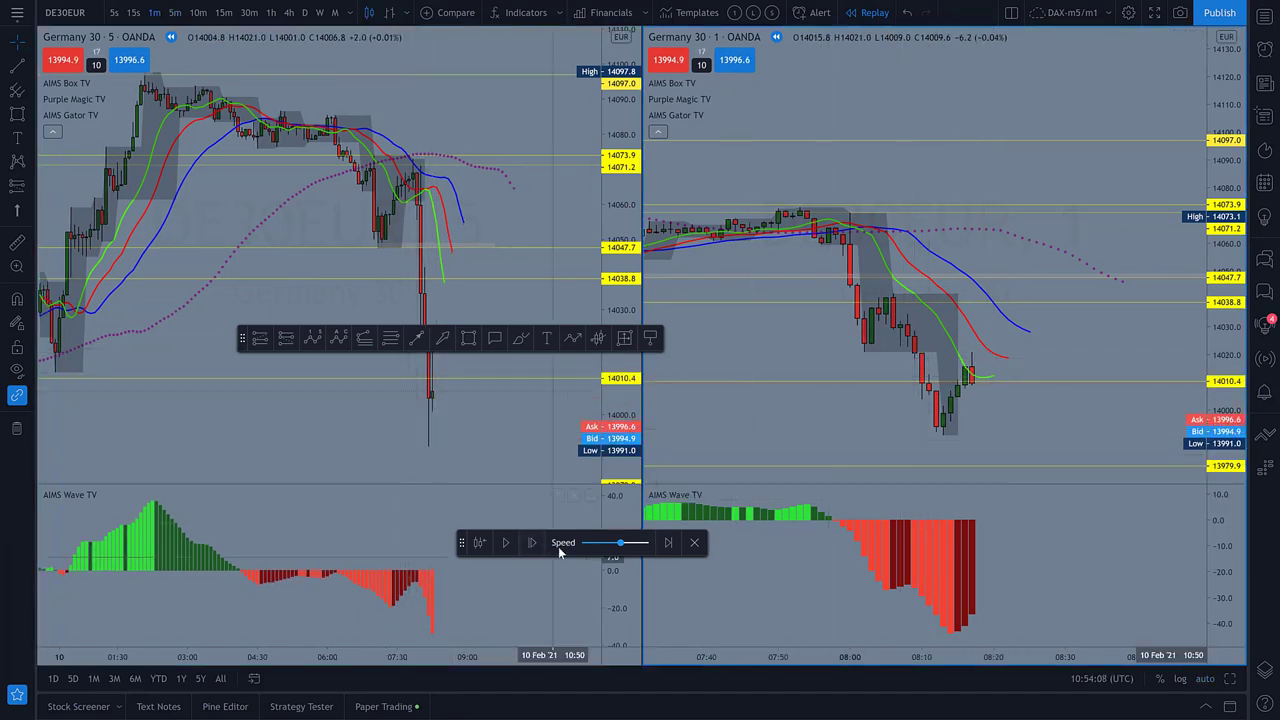
pyautogui.click(533, 546)
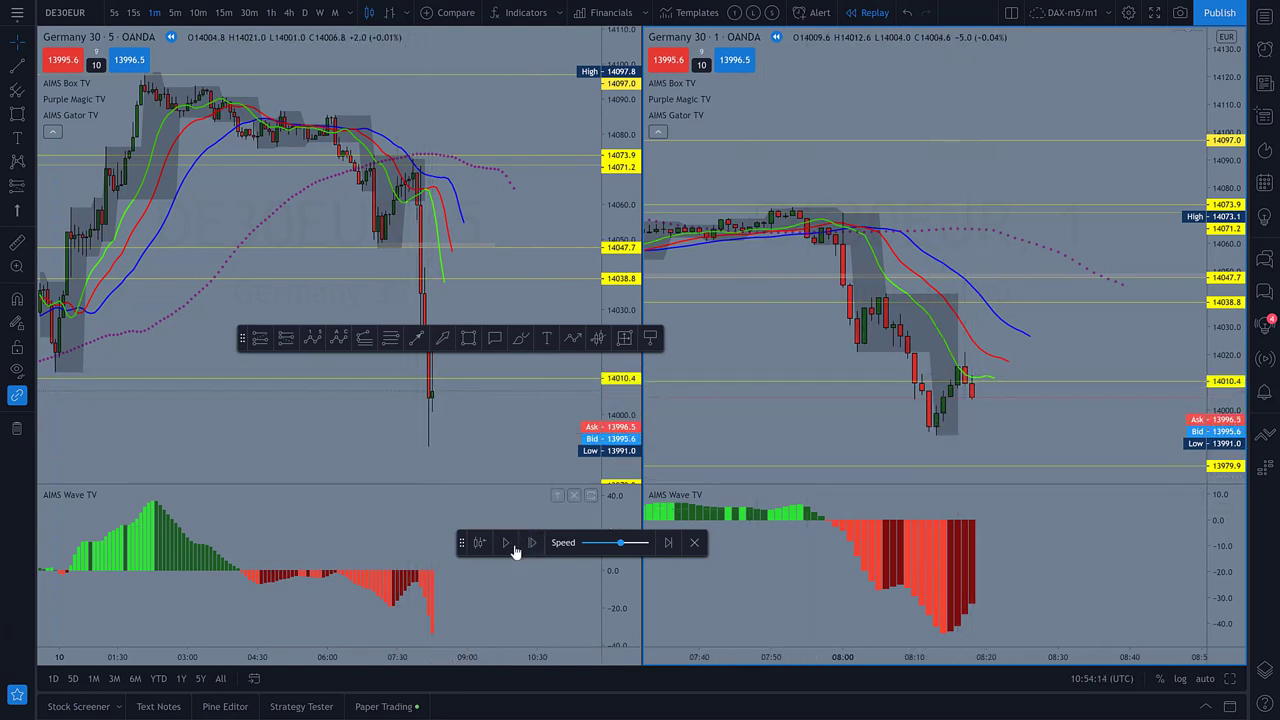
pyautogui.click(533, 546)
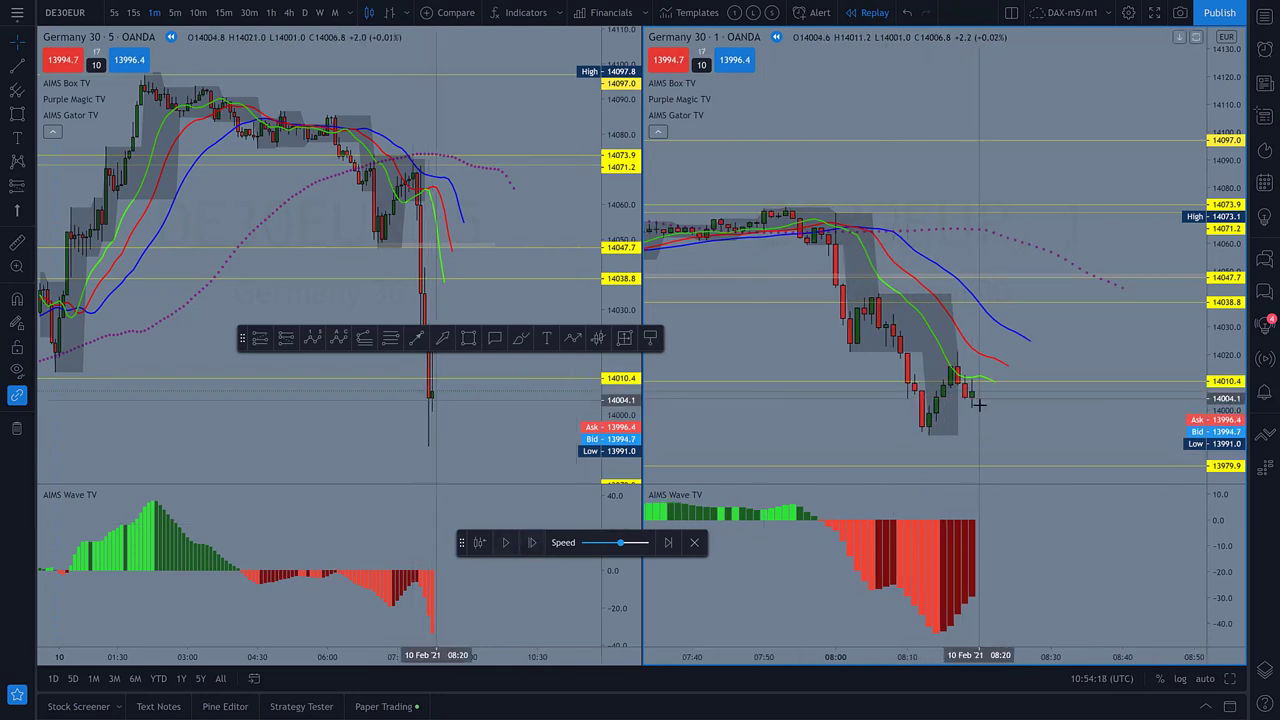
pyautogui.click(533, 545)
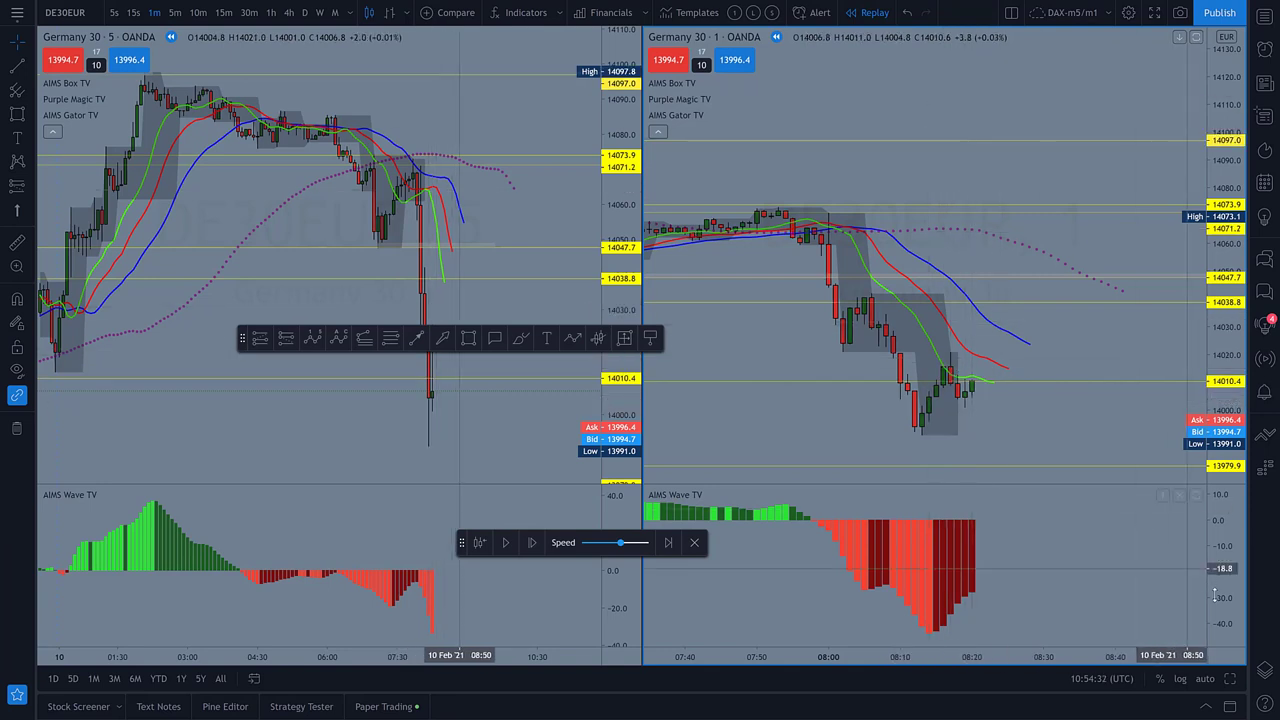
# - Maximize the 1-minute chart within the layout and switch its interval to 15 seconds
pyautogui.hotkey('alt', 'Return')
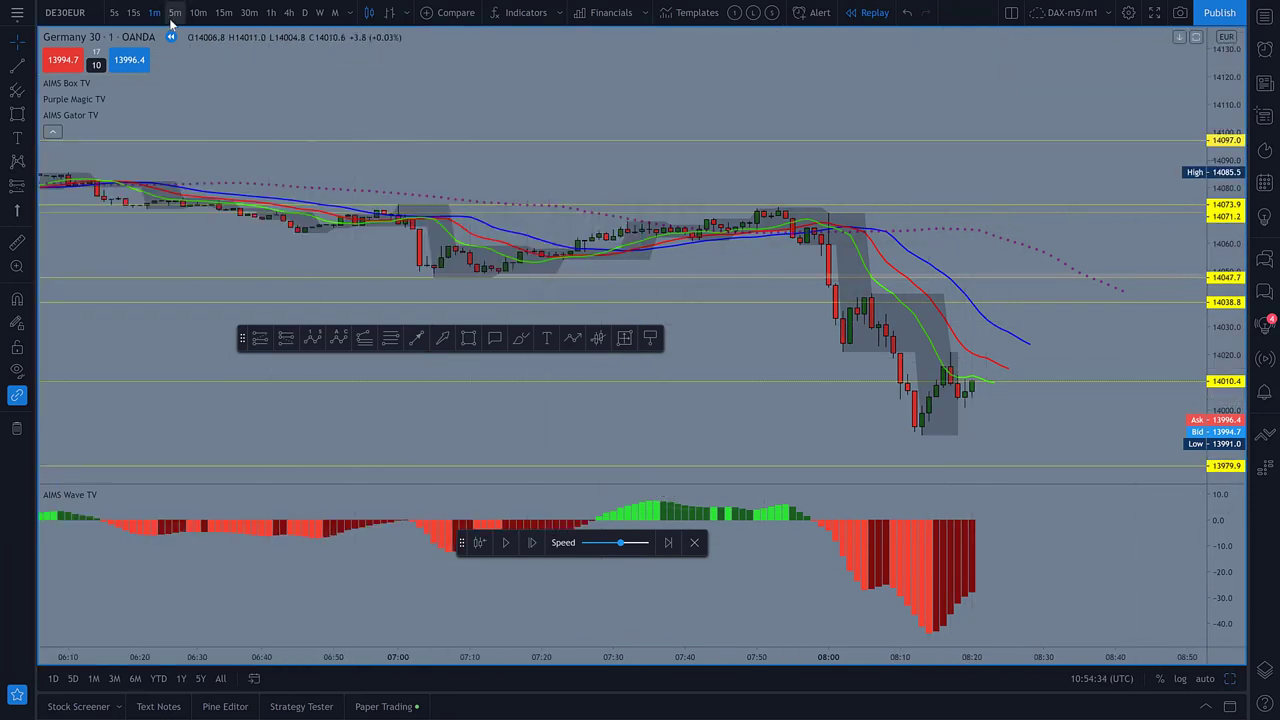
pyautogui.click(133, 12)
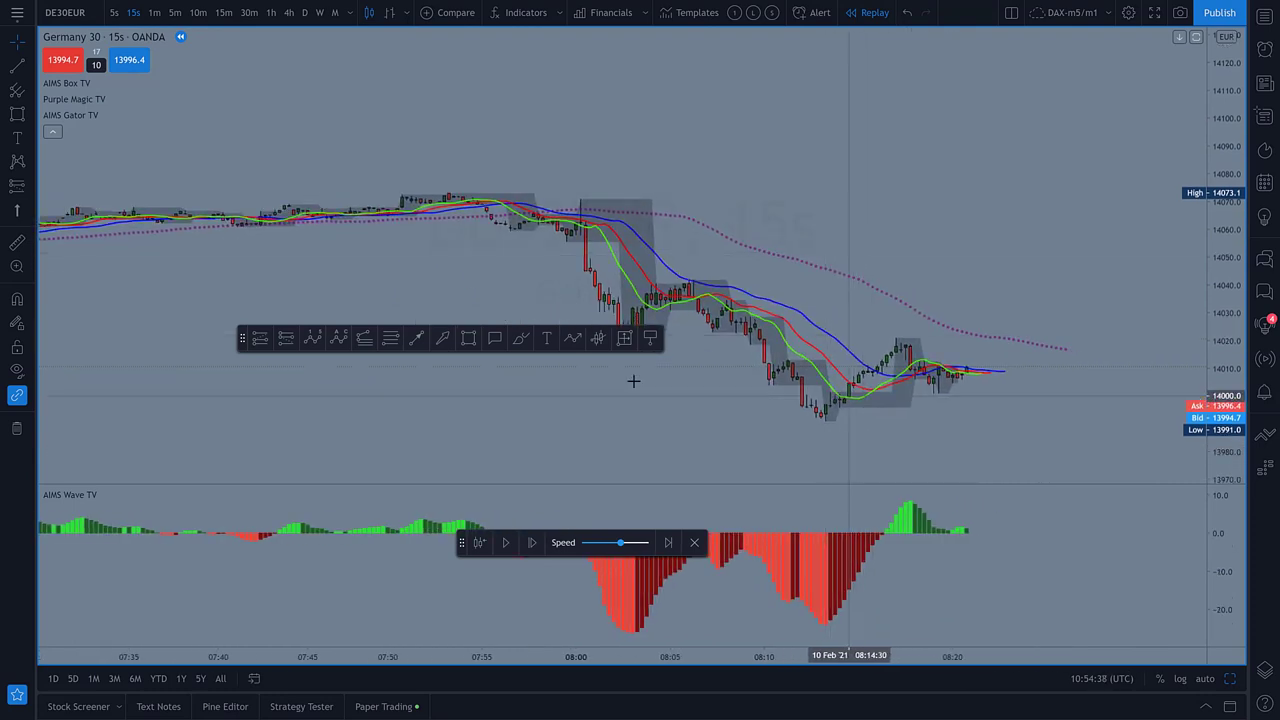
pyautogui.click(17, 693)
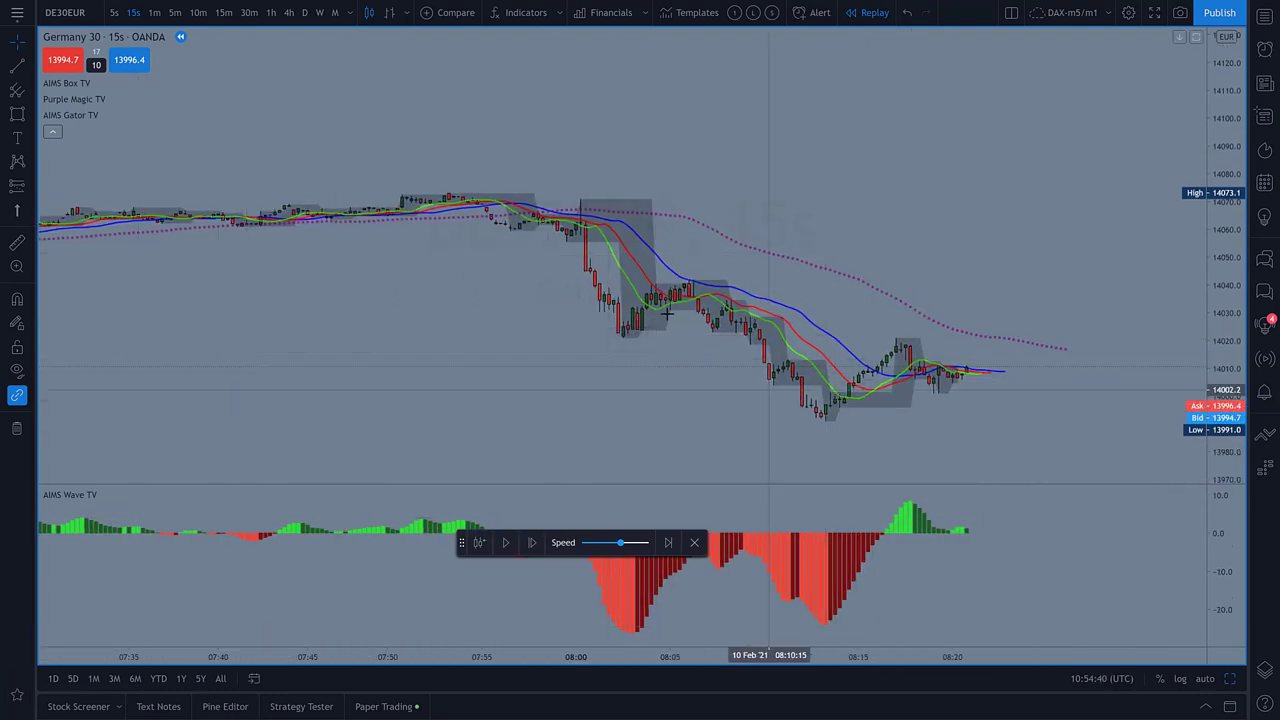
pyautogui.click(17, 693)
# - Draw a 0-to-5 Elliott impulse wave on the decline through about 14072.9, 14059.3, 14071.3, 14020.2, 14042.2 and 13990.7, moving the floating drawing tools aside
pyautogui.click(314, 339)
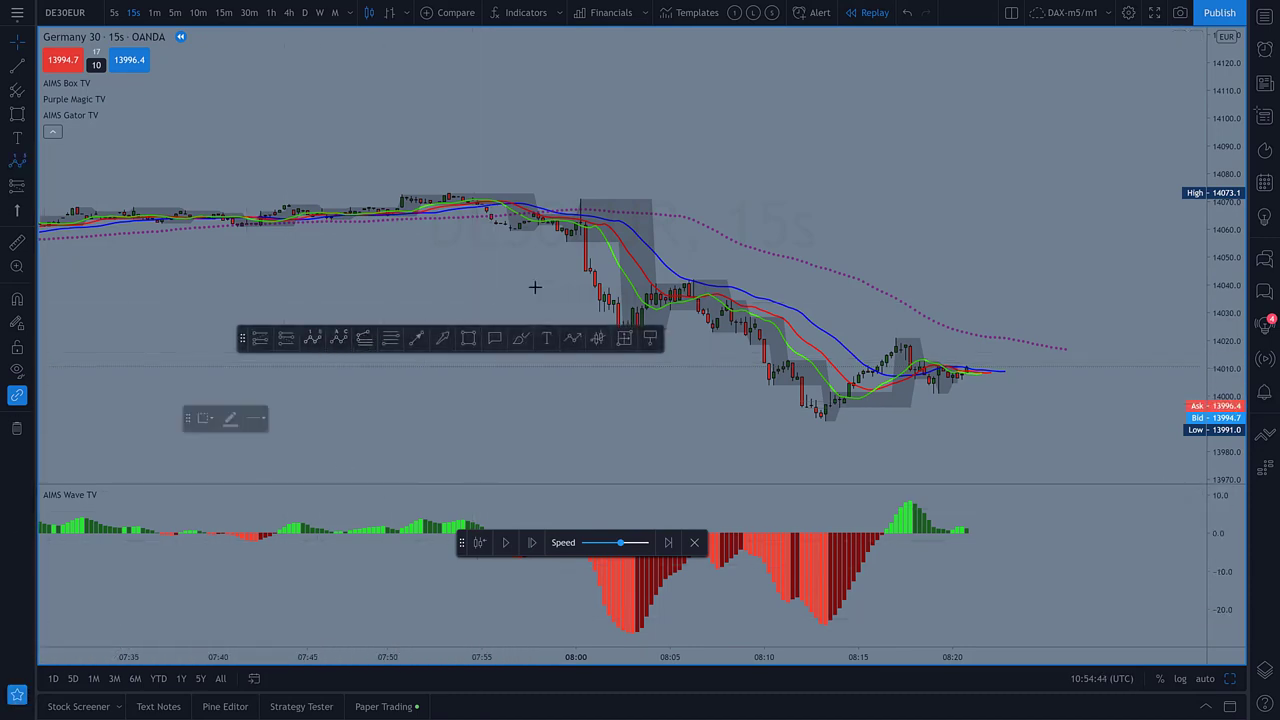
pyautogui.moveTo(242, 338); pyautogui.dragTo(105, 362)
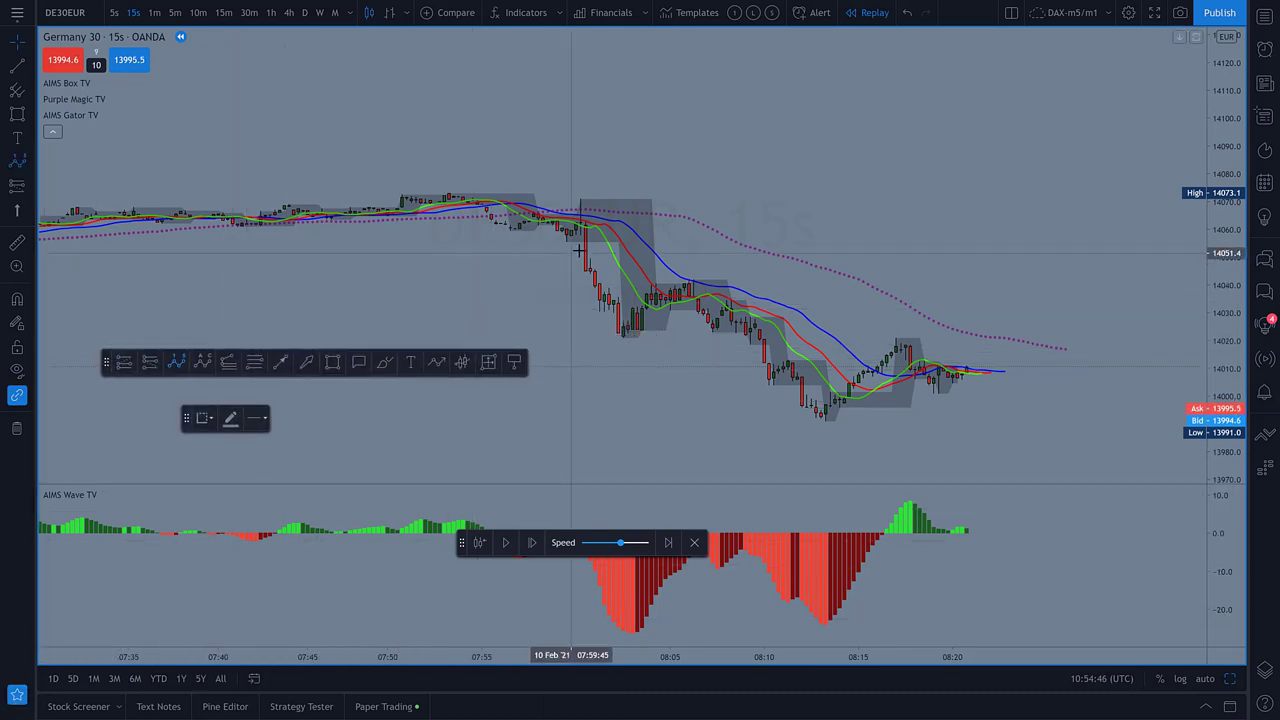
pyautogui.click(443, 198)
pyautogui.click(517, 231)
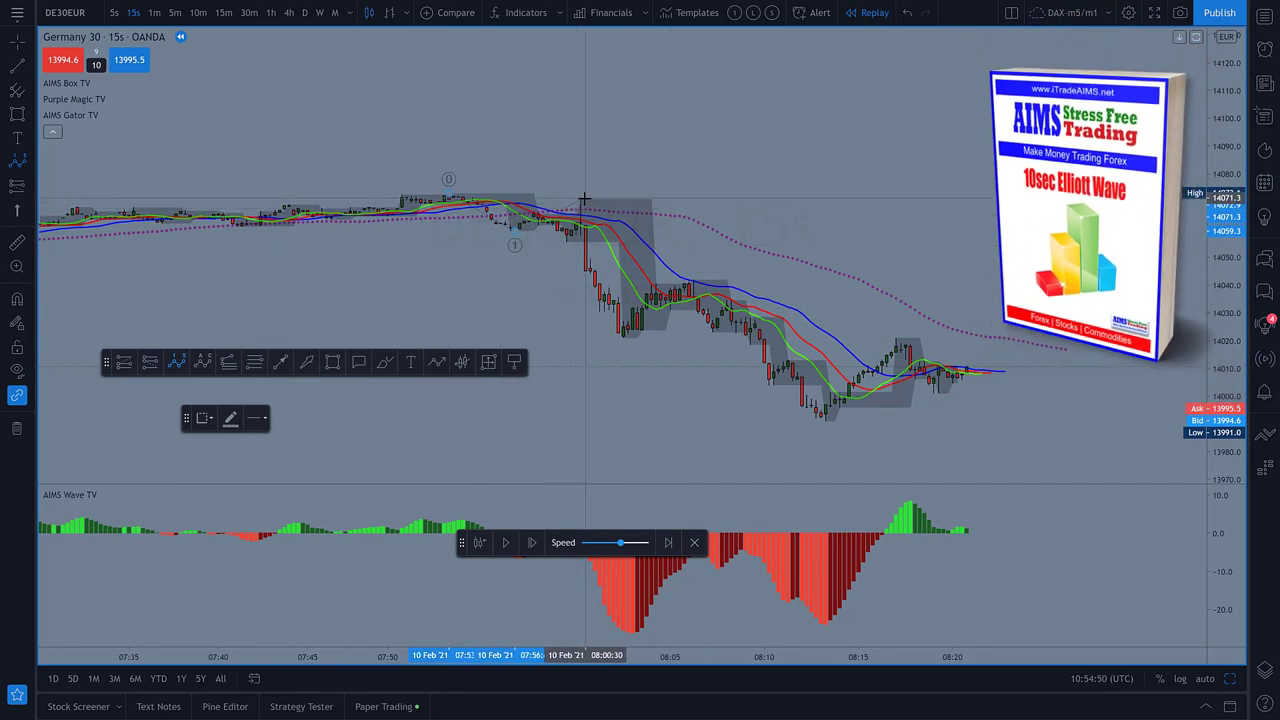
pyautogui.click(582, 200)
pyautogui.click(628, 339)
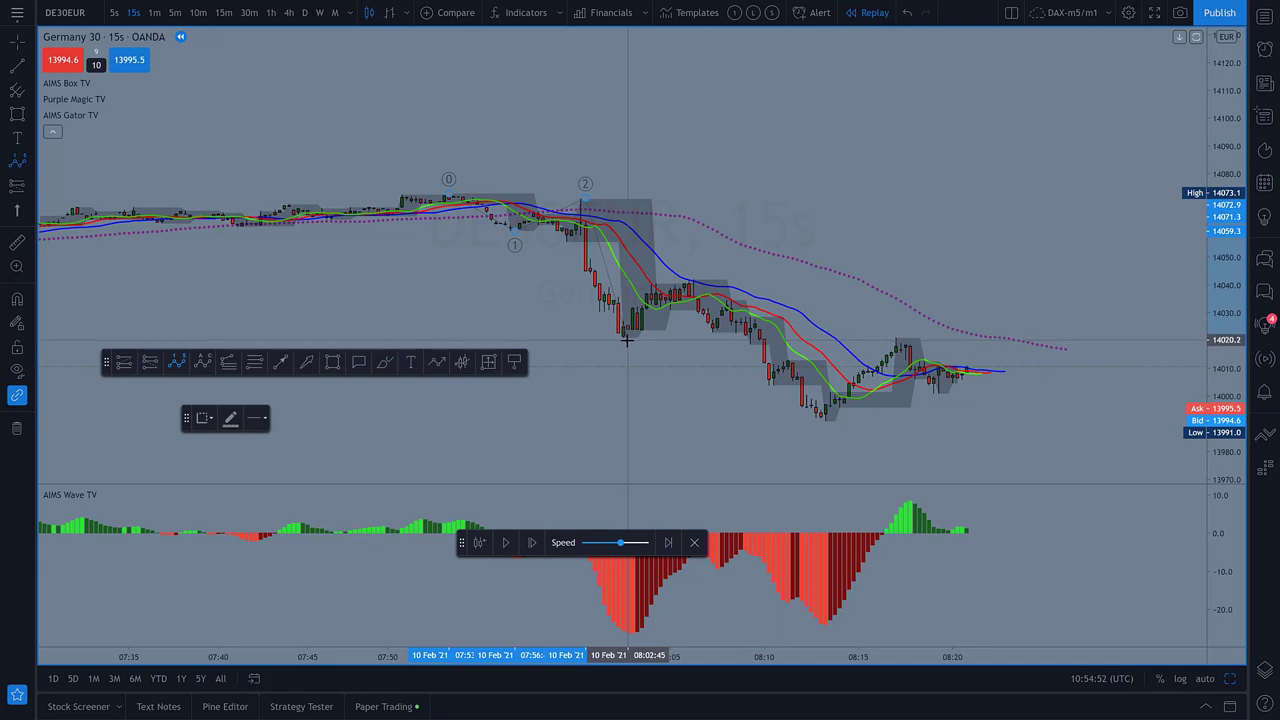
pyautogui.click(712, 282)
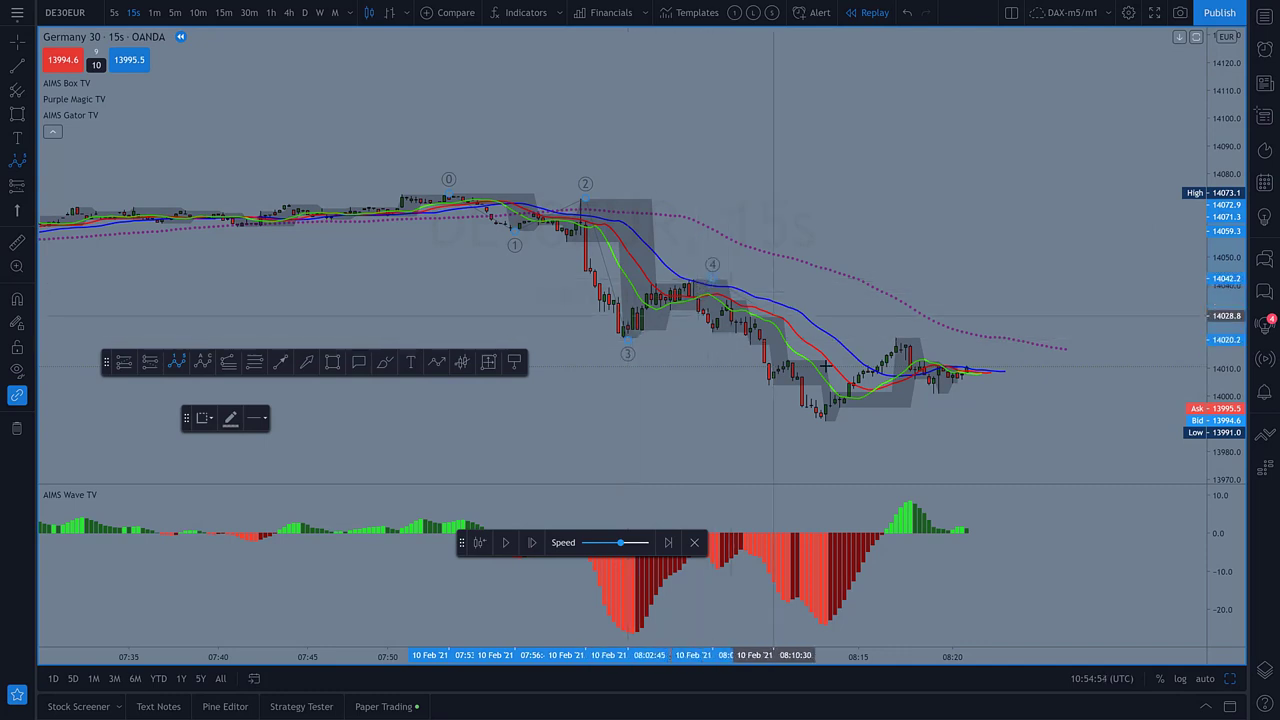
pyautogui.click(829, 422)
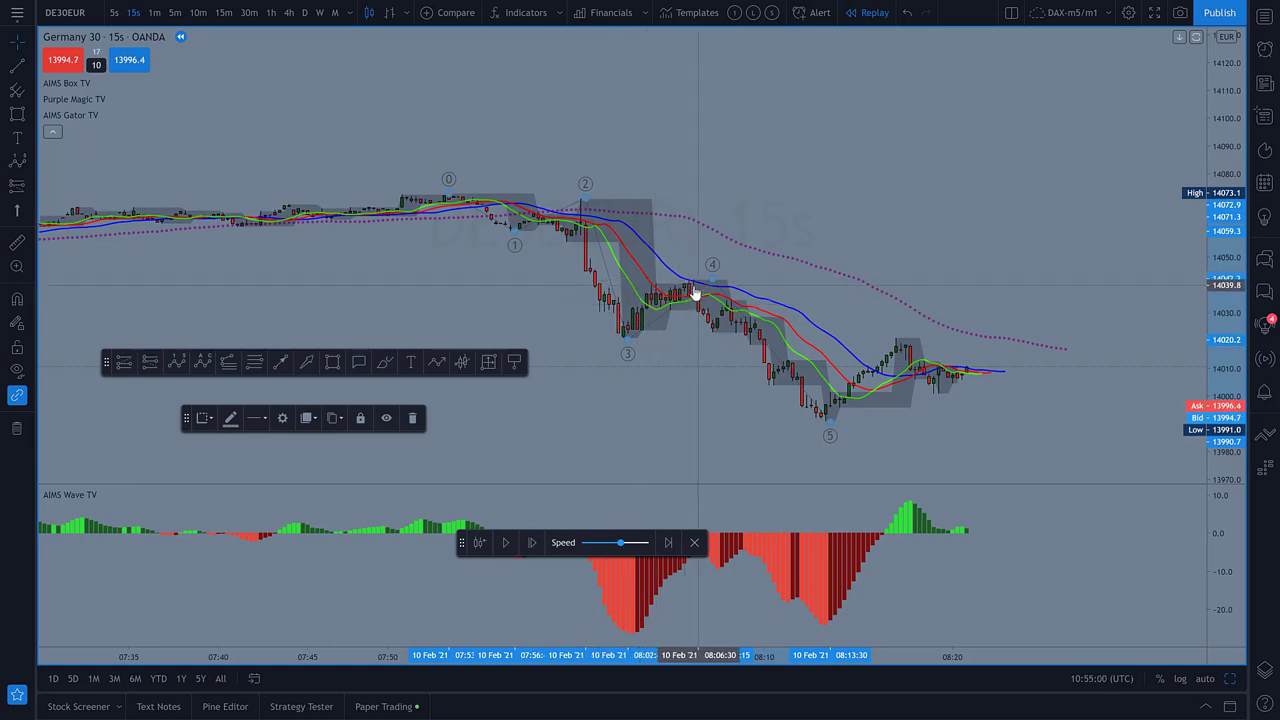
# - Inspect the wave count on the 15-second chart and switch the maximized chart back to the 1-minute interval
pyautogui.scroll(3, 692, 285)
pyautogui.scroll(-5, 690, 277)
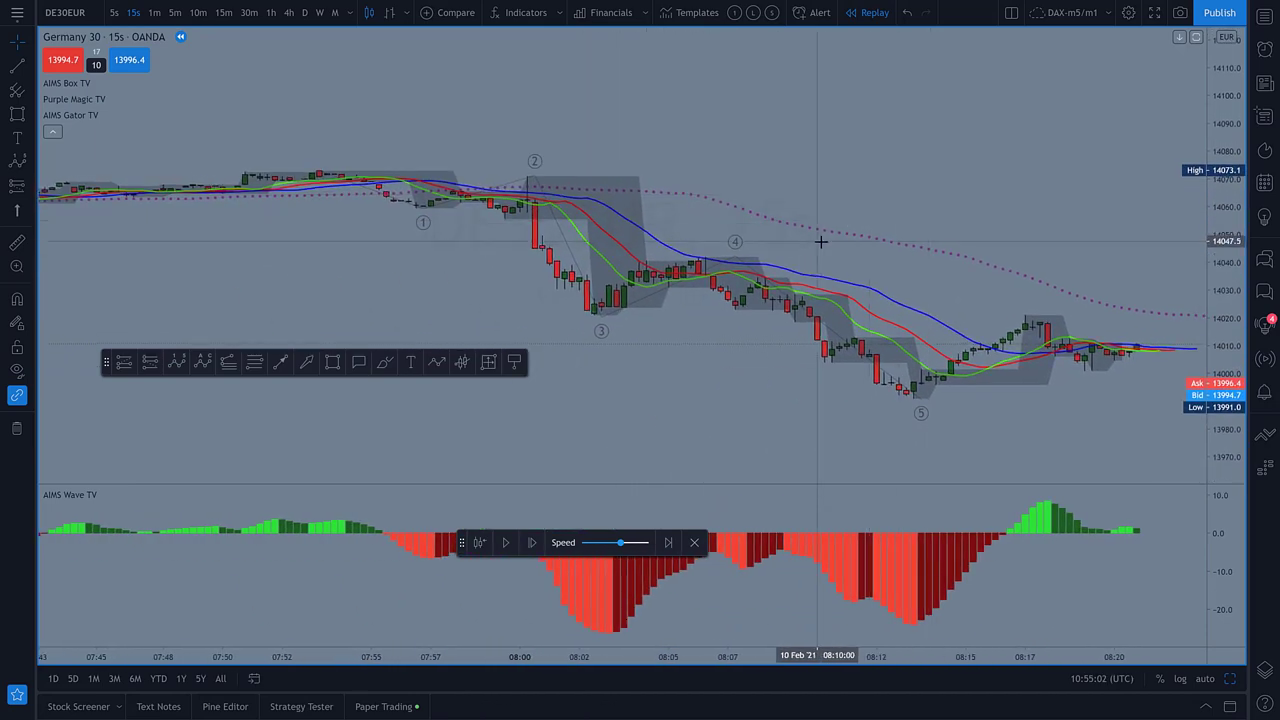
pyautogui.moveTo(903, 200); pyautogui.dragTo(683, 219)
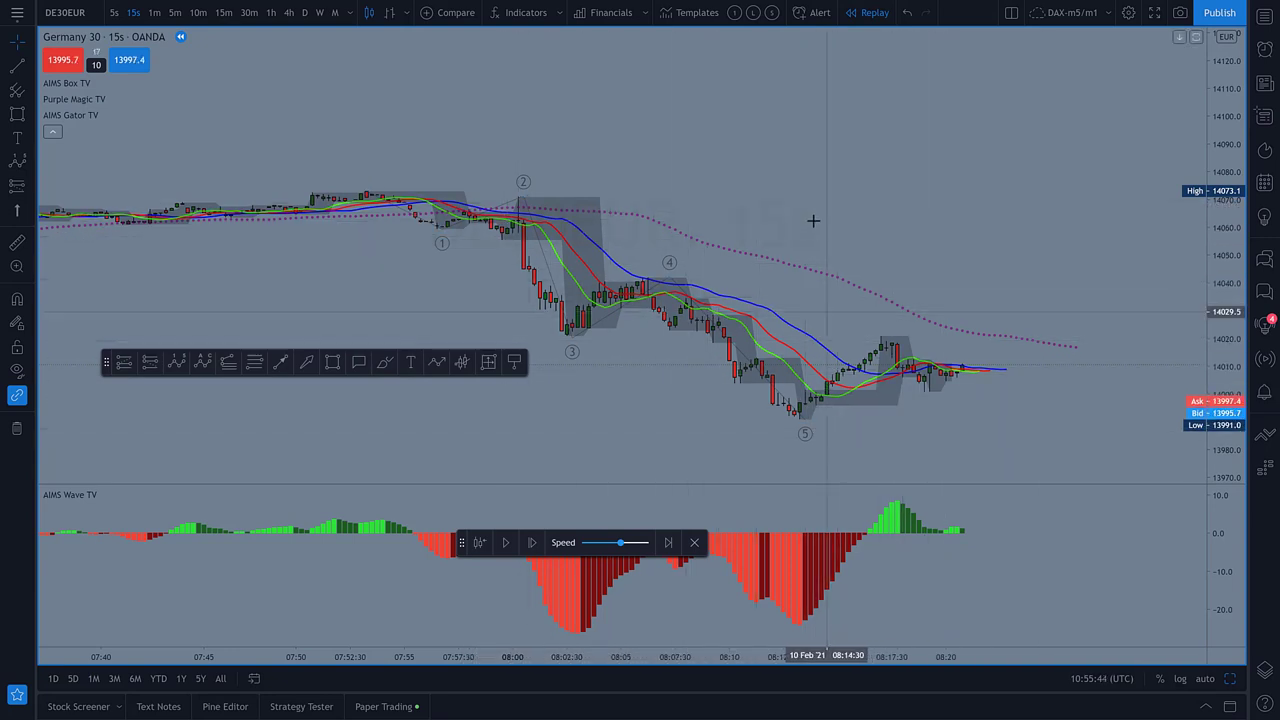
pyautogui.click(154, 12)
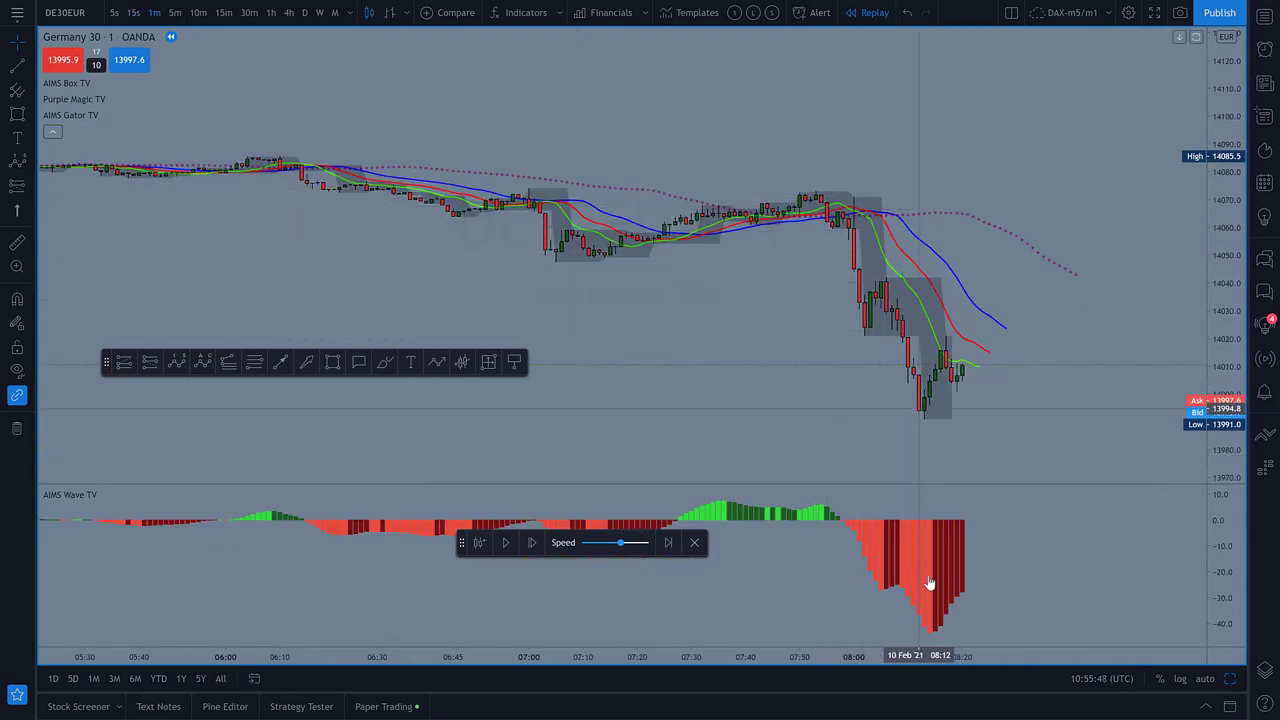
pyautogui.hscroll(2, 900, 385)
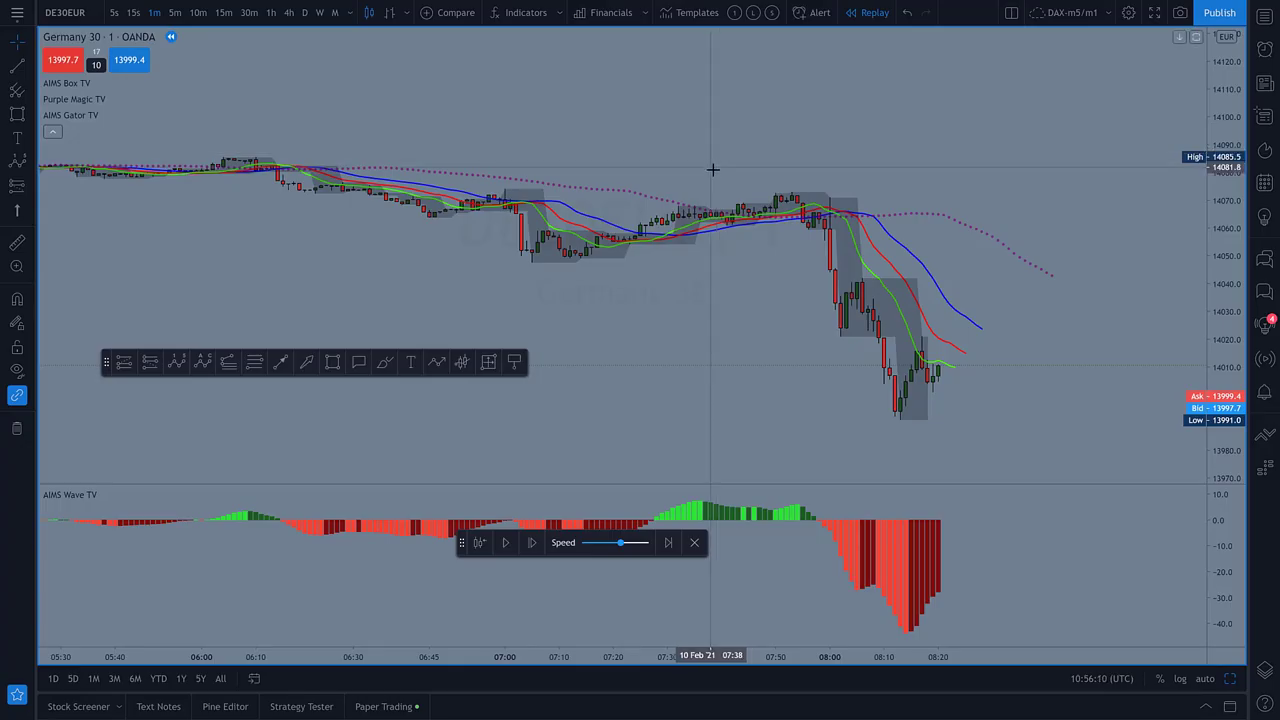
# - Advance the maximized 1-minute replay bar by bar from 08:20 to the 08:28 candle
pyautogui.click(533, 548)
pyautogui.click(533, 545)
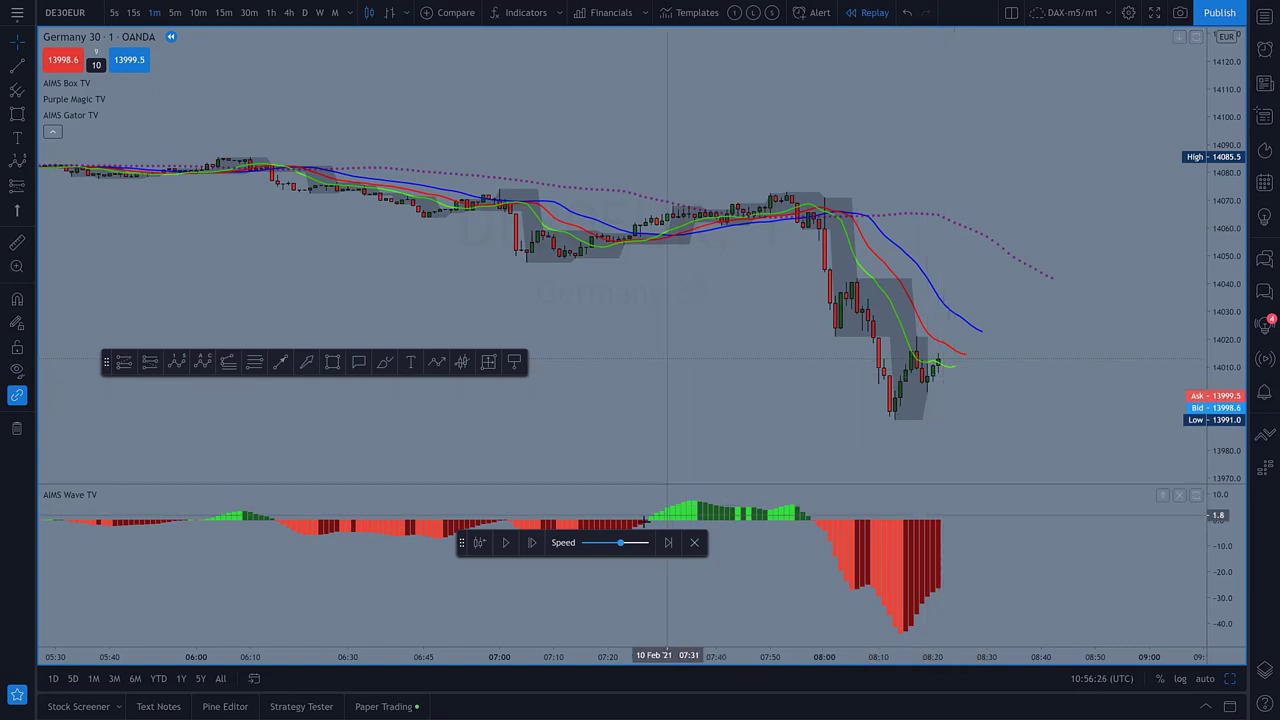
pyautogui.click(532, 543)
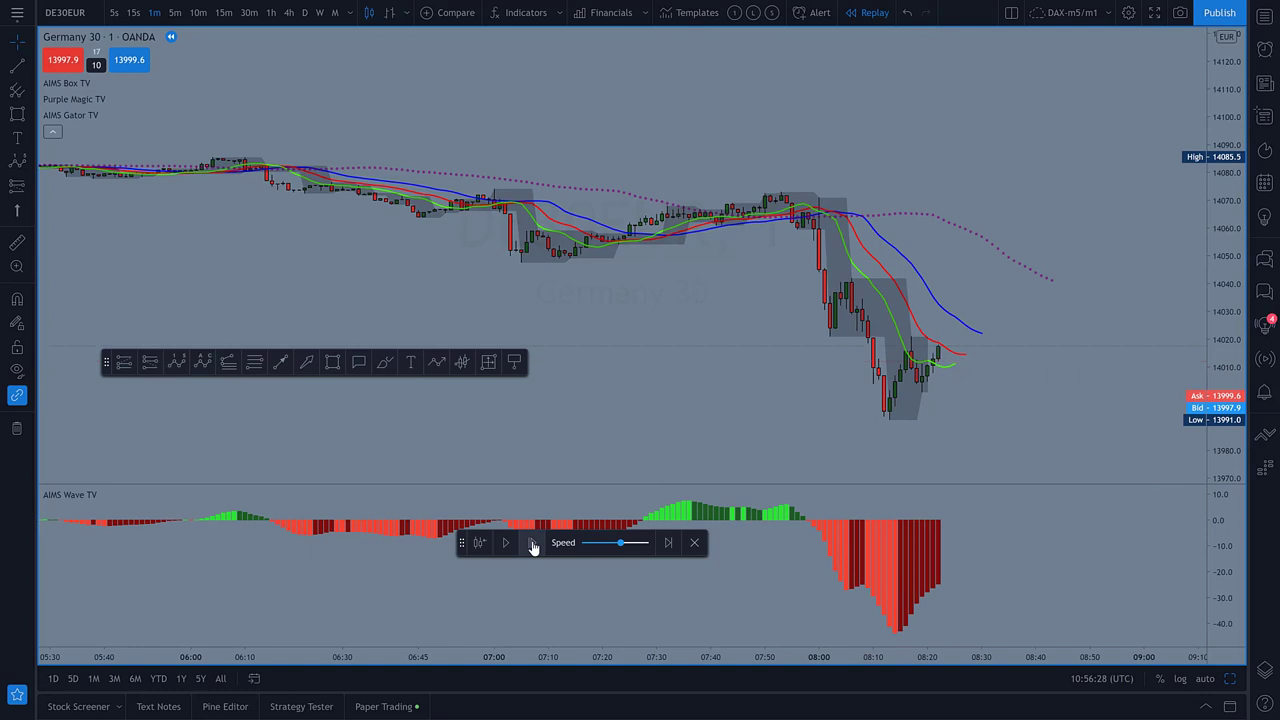
pyautogui.click(532, 543)
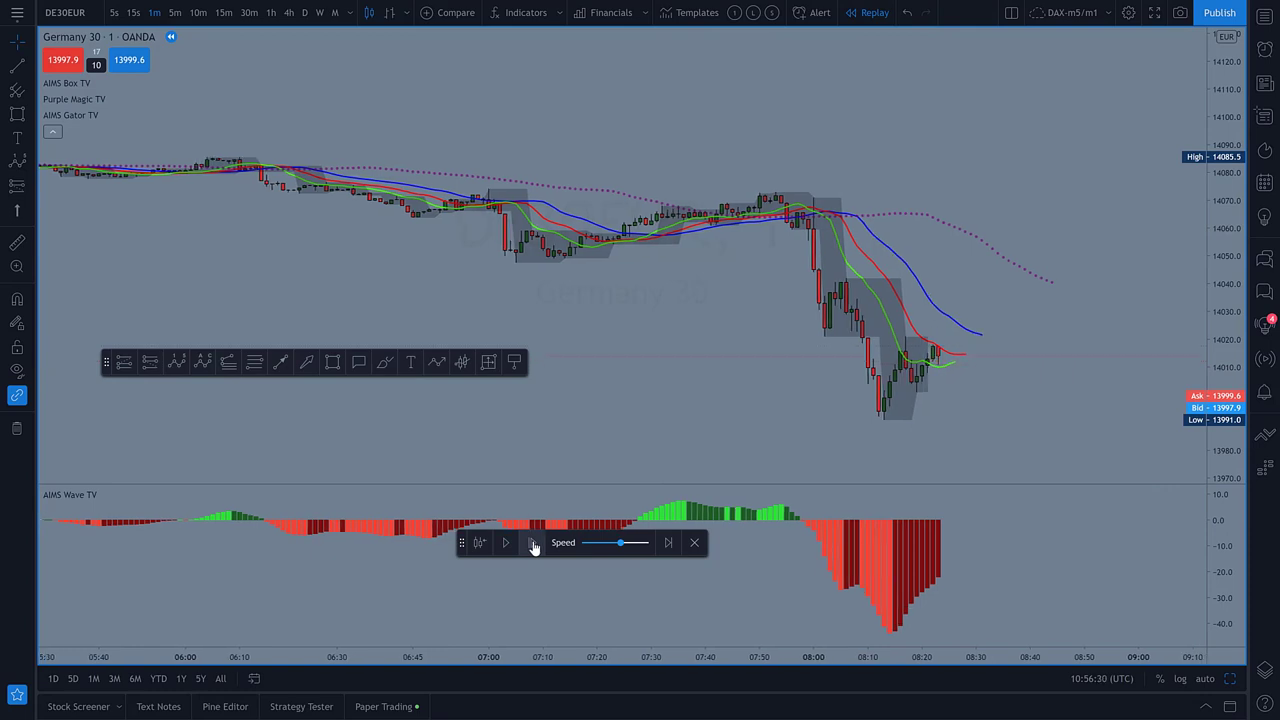
pyautogui.click(532, 543)
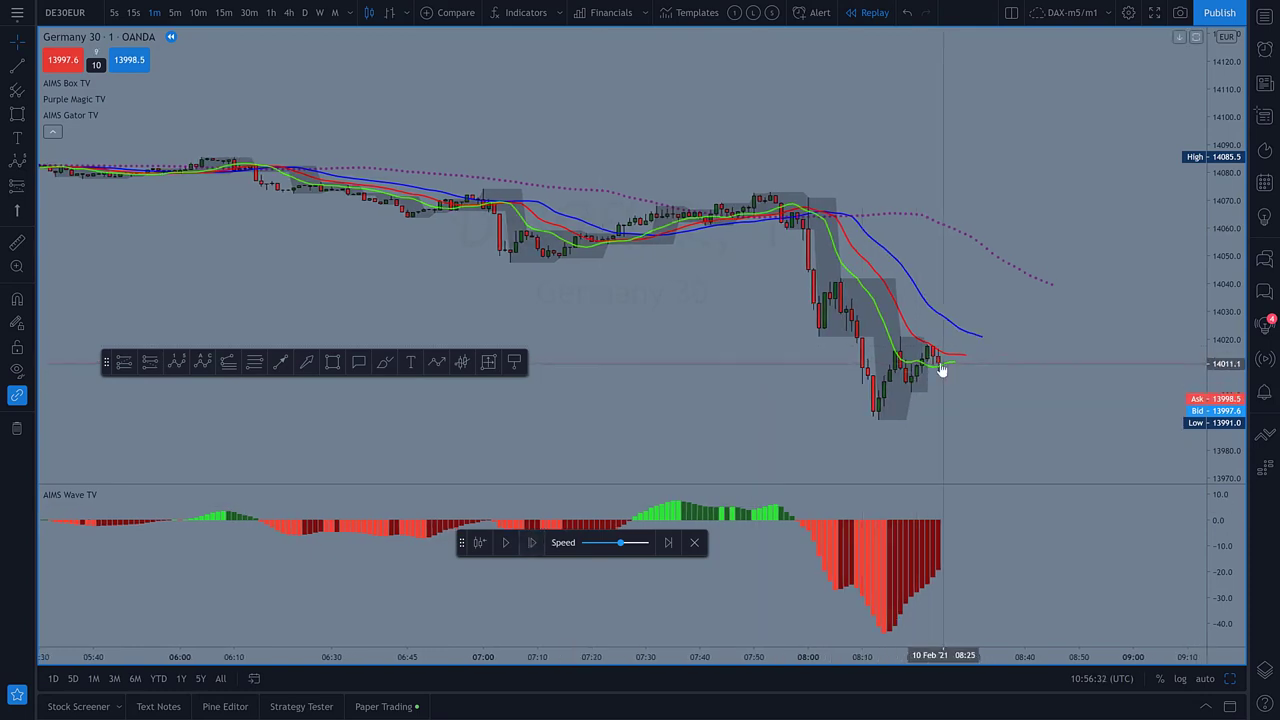
pyautogui.click(531, 543)
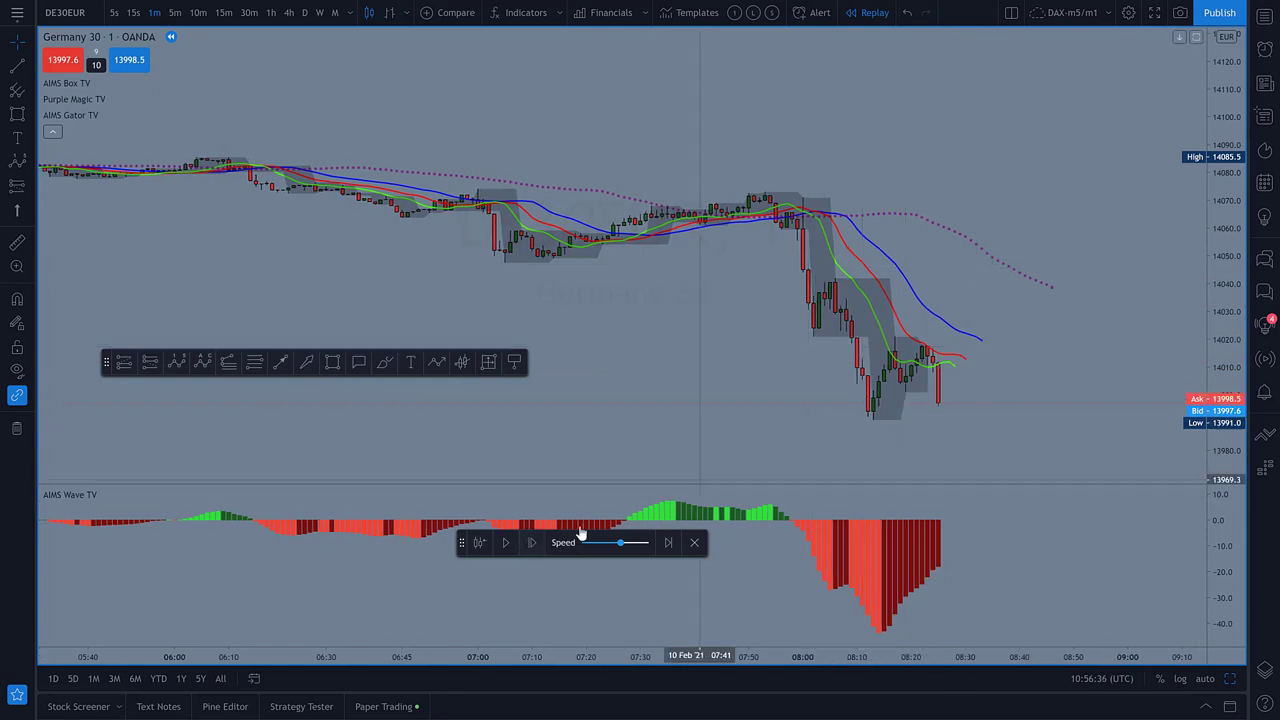
pyautogui.click(532, 543)
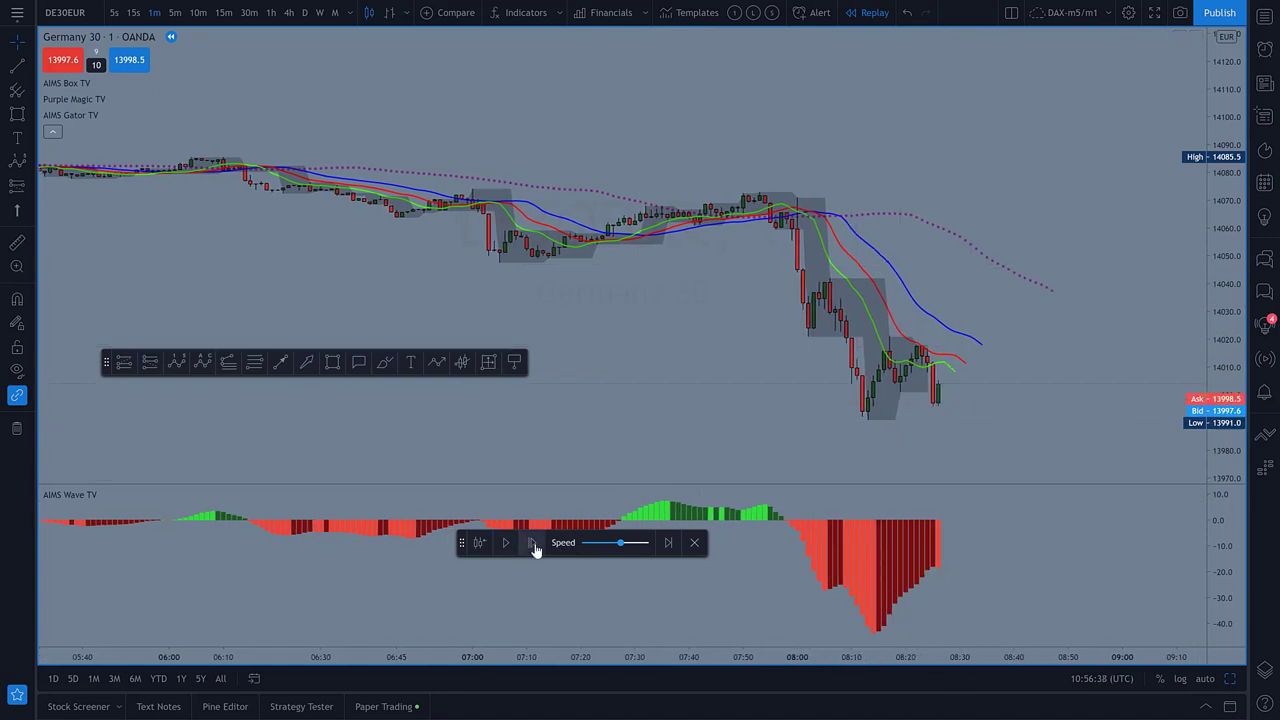
pyautogui.click(533, 544)
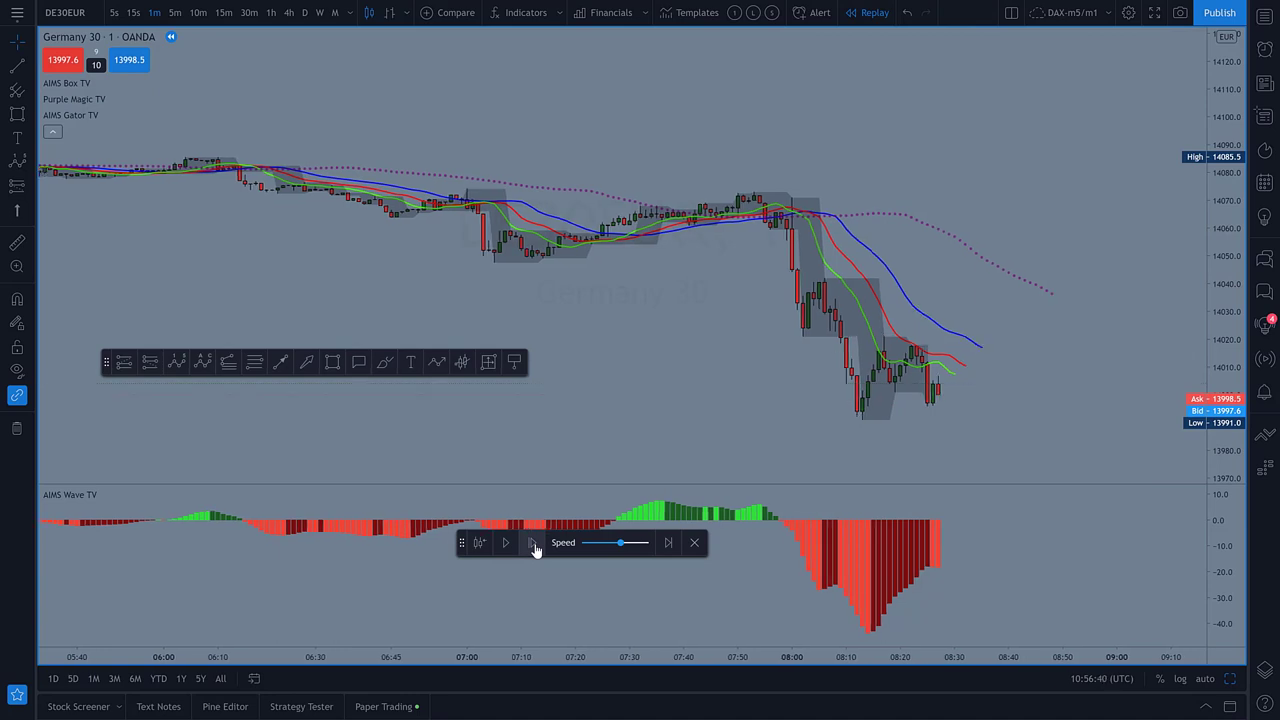
pyautogui.click(533, 544)
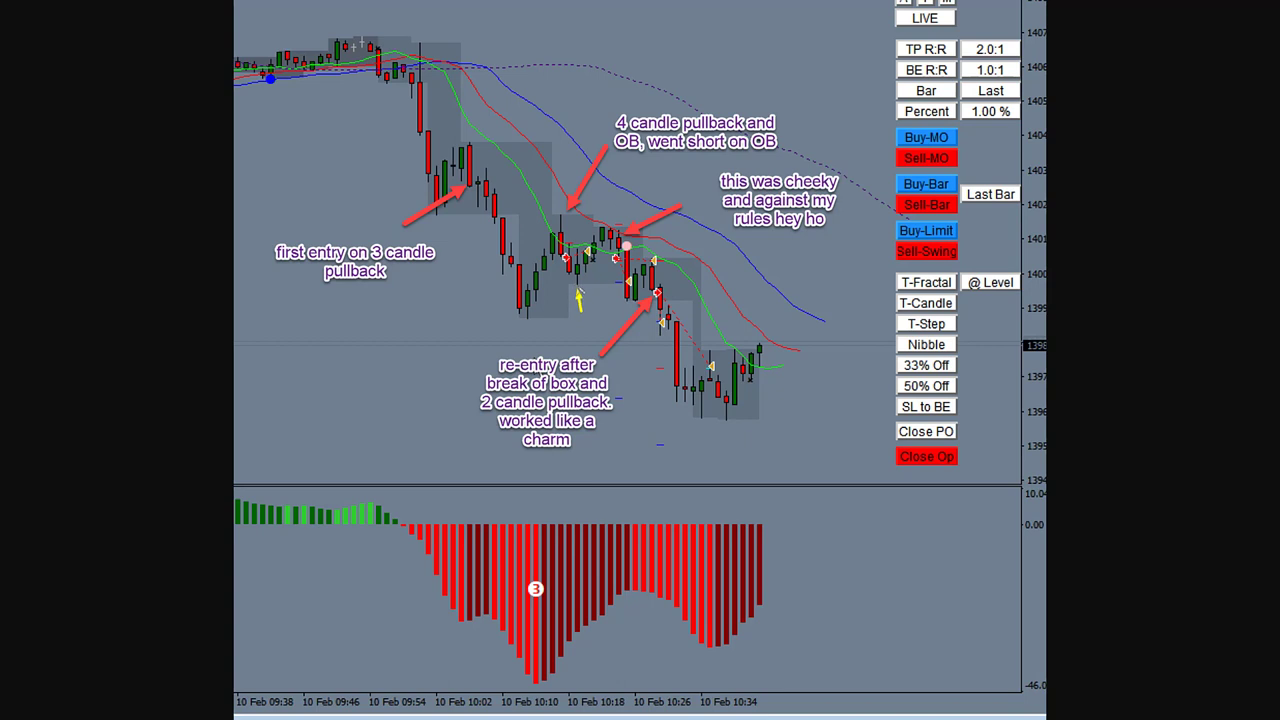
# - Mark the pullback and re-entry candles on the annotated trade screenshot with temporary strokes, clear them, and return to the replay chart
pyautogui.moveTo(575, 290)
pyautogui.mouseDown()
pyautogui.moveTo(537, 306)
pyautogui.moveTo(560, 256)
pyautogui.moveTo(576, 285)
pyautogui.mouseUp()
pyautogui.moveTo(607, 243); pyautogui.dragTo(582, 280)
pyautogui.moveTo(612, 265)
pyautogui.mouseDown()
pyautogui.moveTo(607, 252)
pyautogui.moveTo(556, 248)
pyautogui.moveTo(568, 262)
pyautogui.moveTo(532, 295)
pyautogui.moveTo(568, 268)
pyautogui.moveTo(575, 283)
pyautogui.moveTo(568, 266)
pyautogui.moveTo(615, 259)
pyautogui.moveTo(613, 221)
pyautogui.moveTo(602, 272)
pyautogui.moveTo(608, 256)
pyautogui.moveTo(632, 284)
pyautogui.moveTo(646, 265)
pyautogui.moveTo(602, 280)
pyautogui.moveTo(627, 282)
pyautogui.moveTo(652, 262)
pyautogui.moveTo(625, 284)
pyautogui.moveTo(643, 272)
pyautogui.moveTo(630, 303)
pyautogui.moveTo(650, 290)
pyautogui.moveTo(628, 303)
pyautogui.moveTo(657, 305)
pyautogui.mouseUp()
pyautogui.moveTo(652, 290)
pyautogui.mouseDown()
pyautogui.moveTo(643, 277)
pyautogui.moveTo(656, 293)
pyautogui.moveTo(634, 296)
pyautogui.mouseUp()
pyautogui.press('Delete')
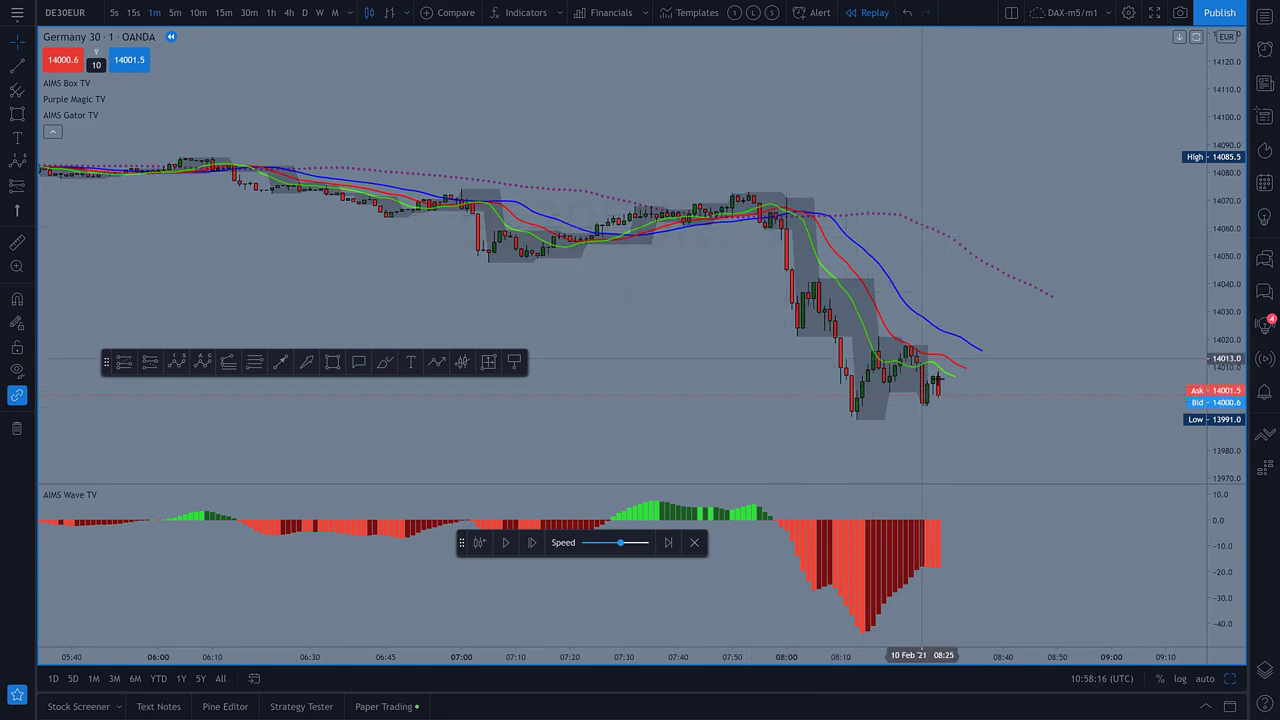
# - Advance the 1-minute replay bar by bar from the 08:28 candle to the 08:35 candle
pyautogui.click(531, 542)
pyautogui.click(532, 543)
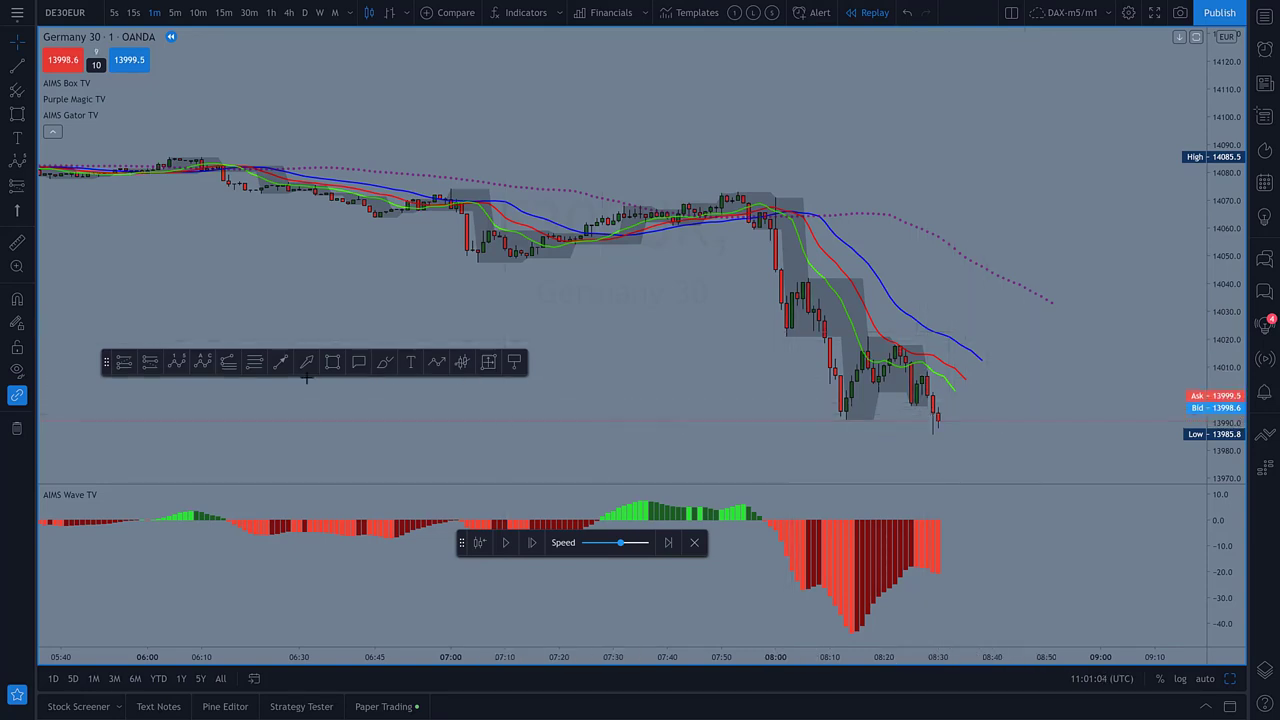
pyautogui.click(531, 545)
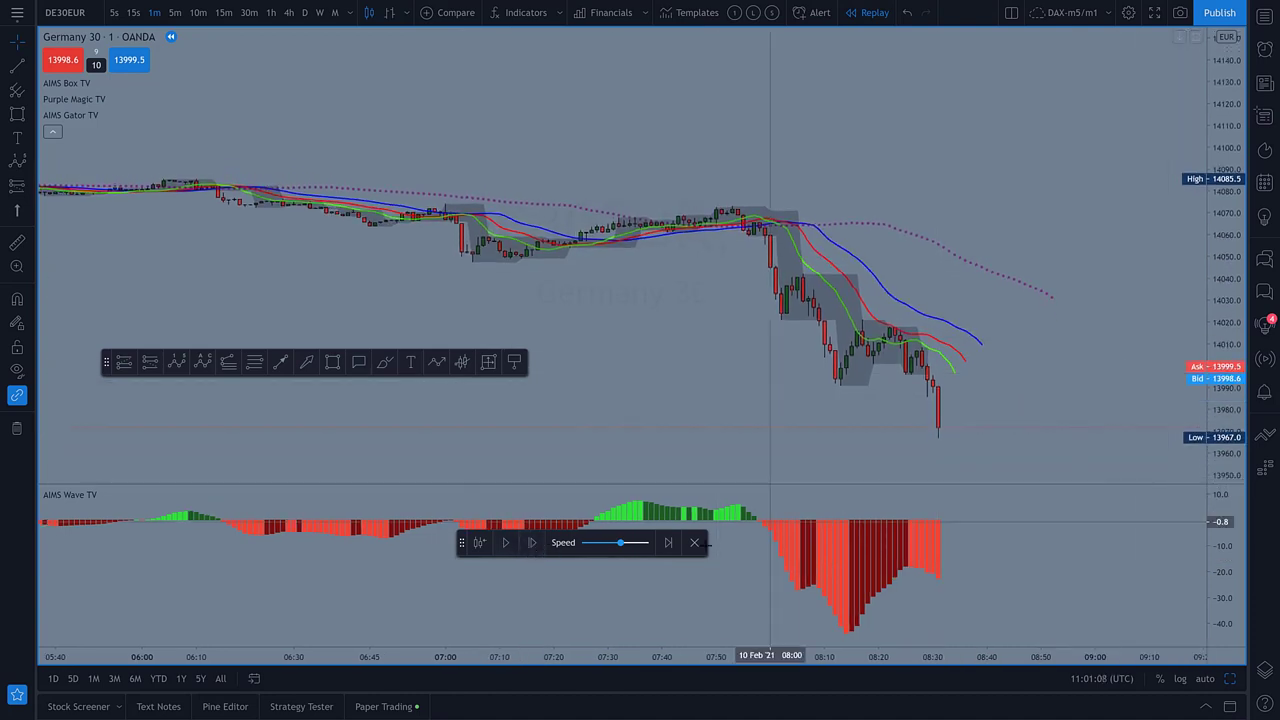
pyautogui.click(533, 545)
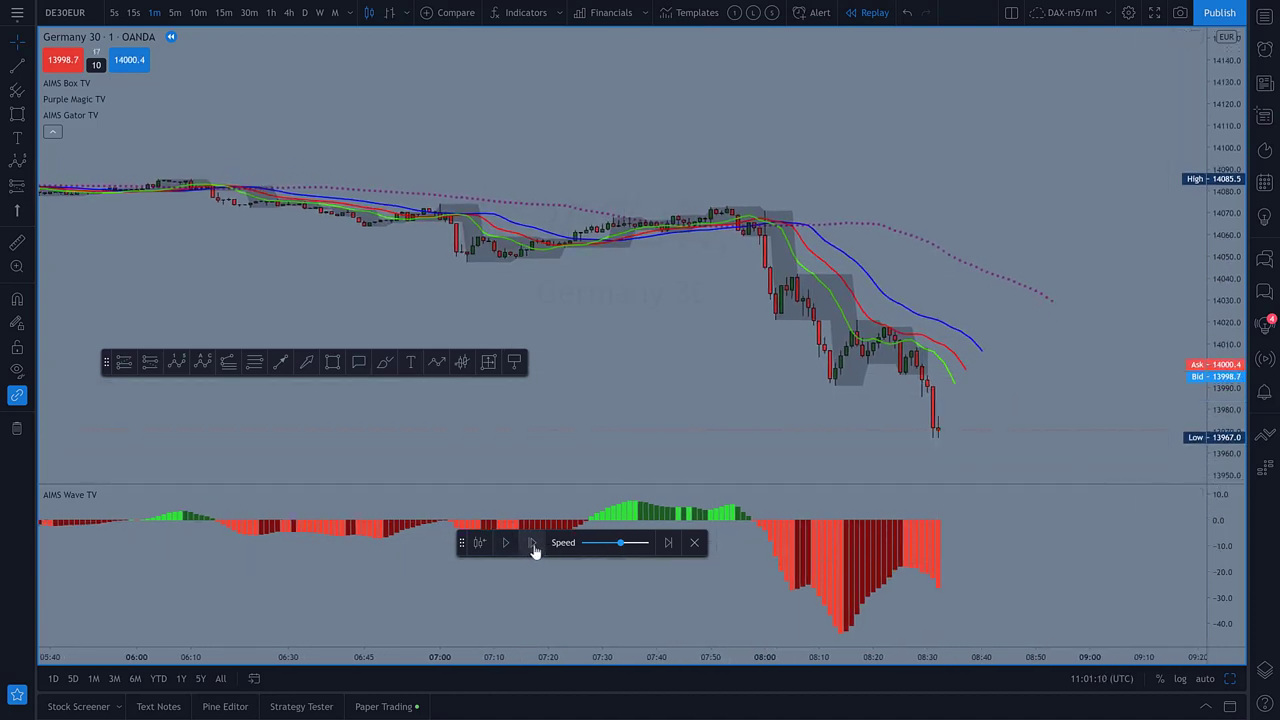
pyautogui.click(533, 545)
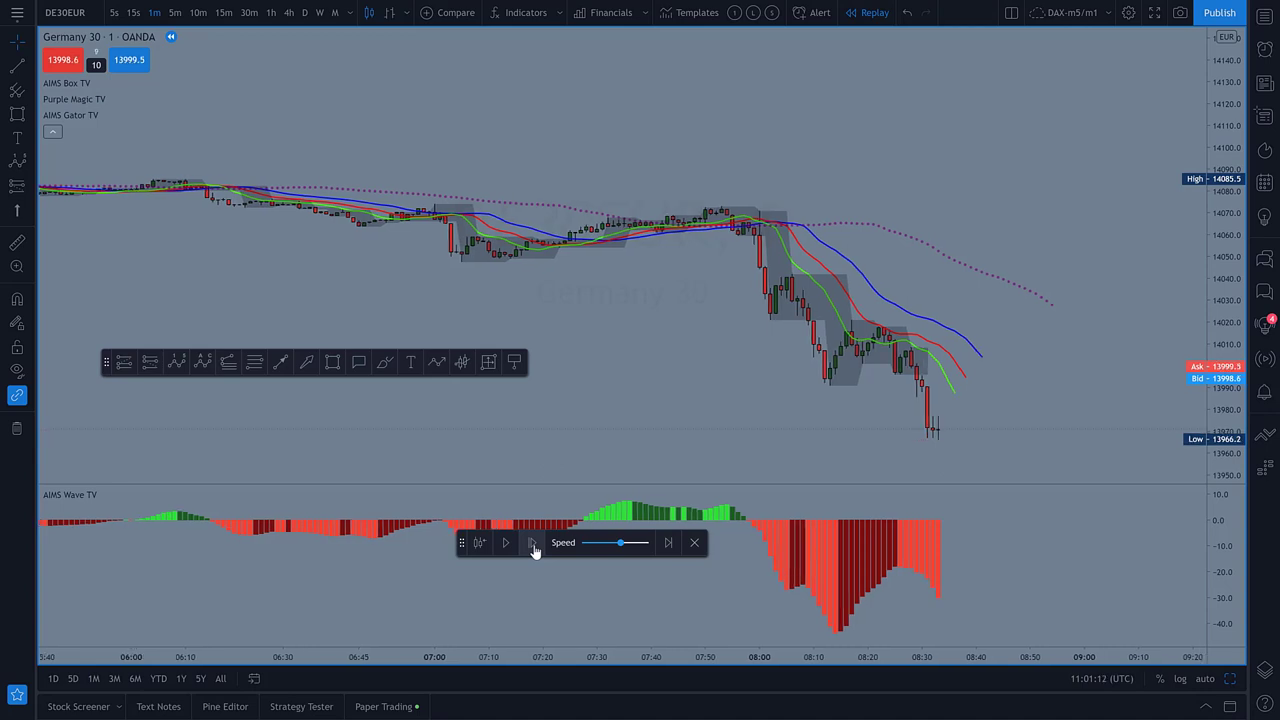
pyautogui.click(533, 545)
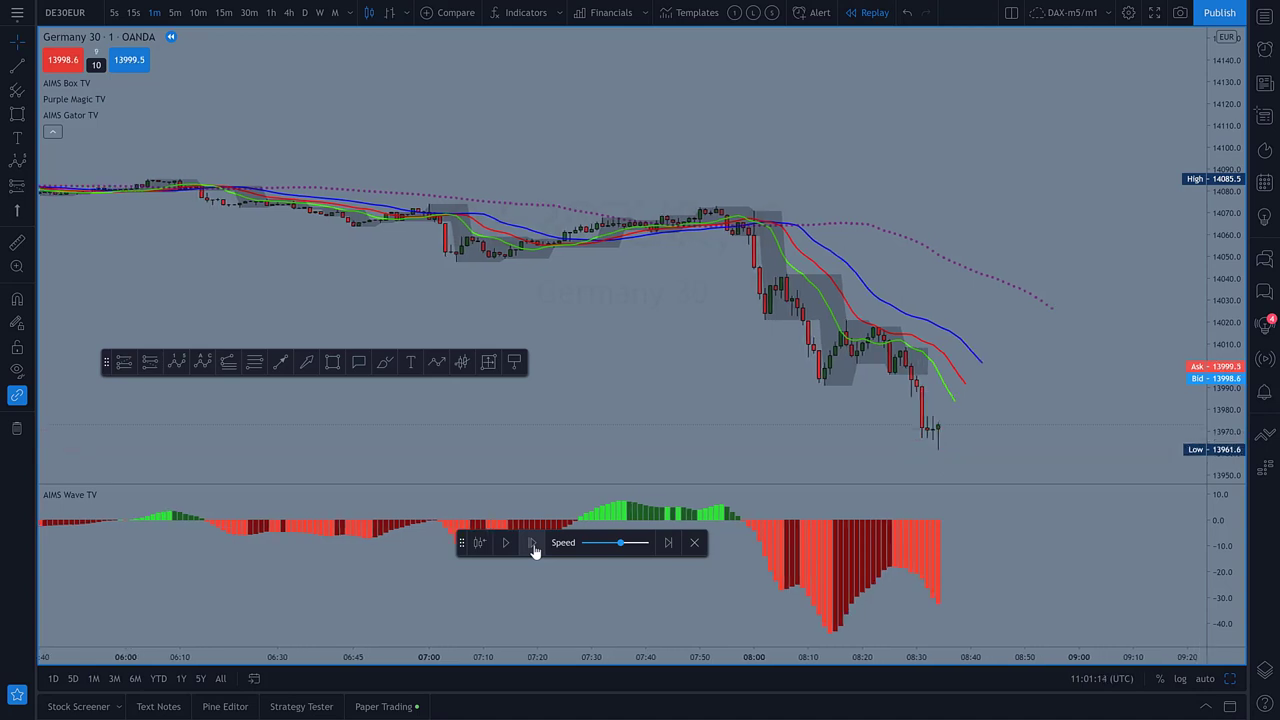
pyautogui.click(533, 545)
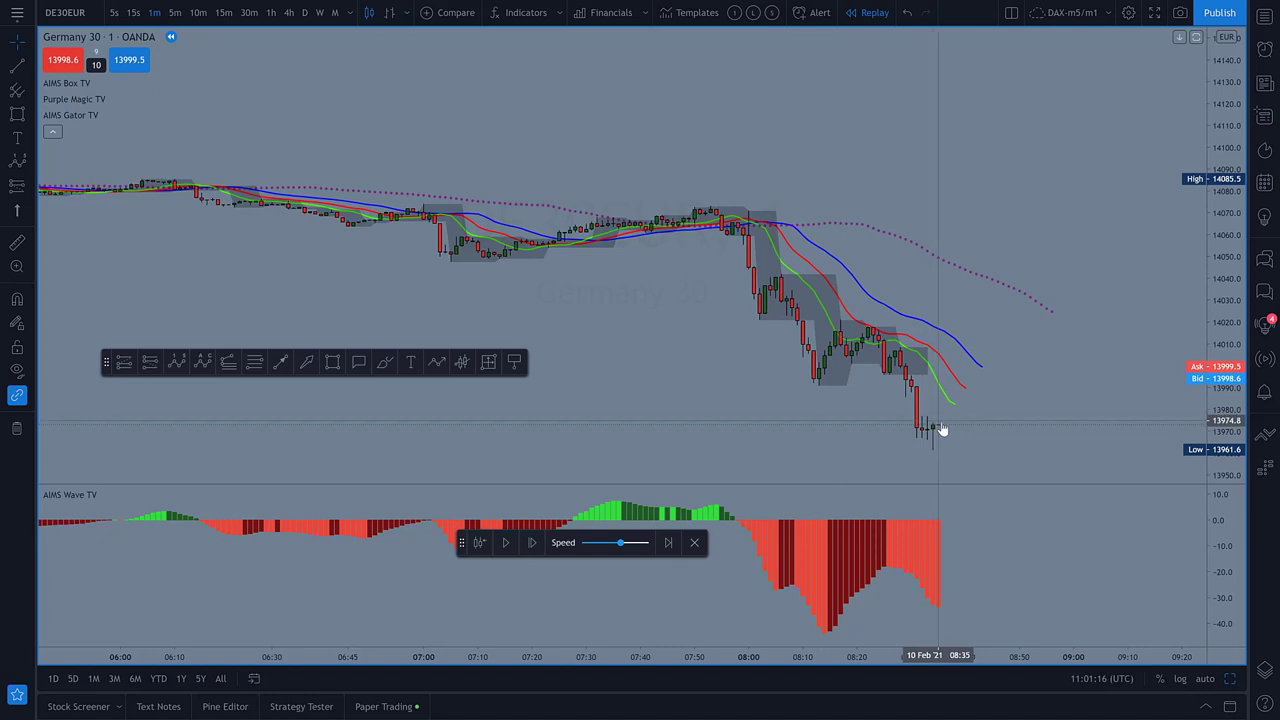
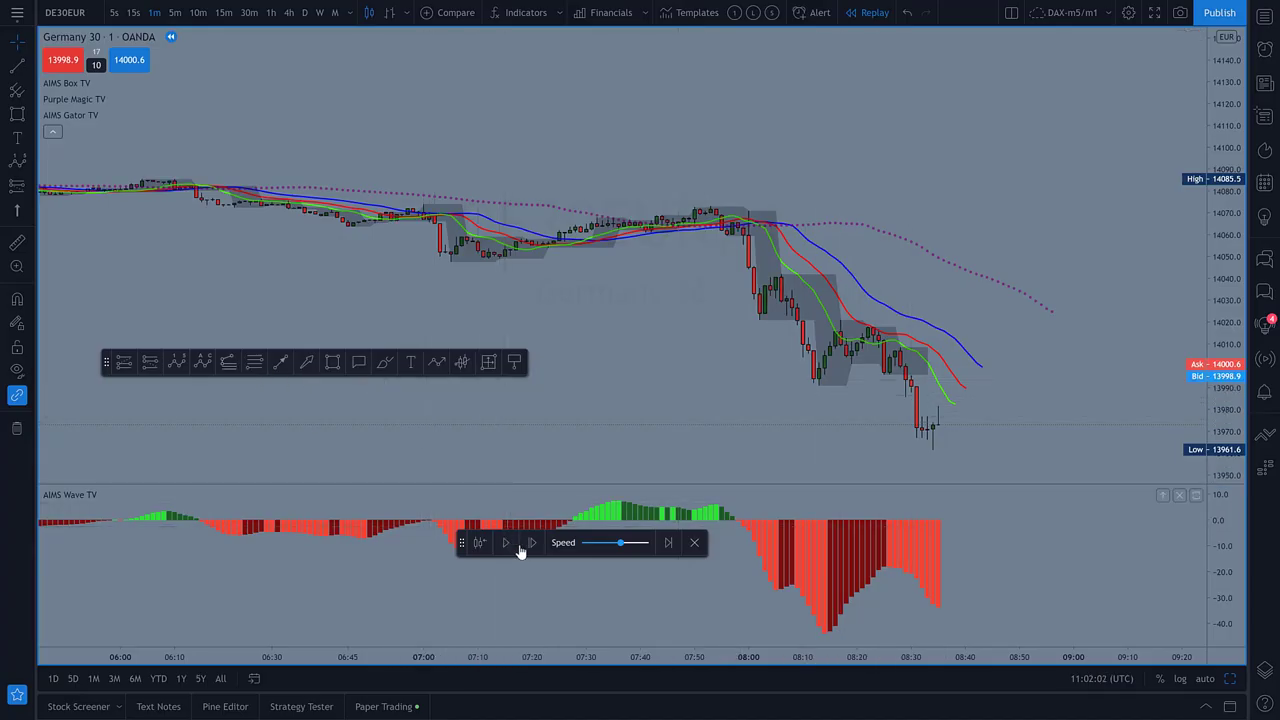
# - Advance the 1-minute replay bar by bar through the consolidation to the 08:39 candle
pyautogui.click(531, 542)
pyautogui.click(531, 542)
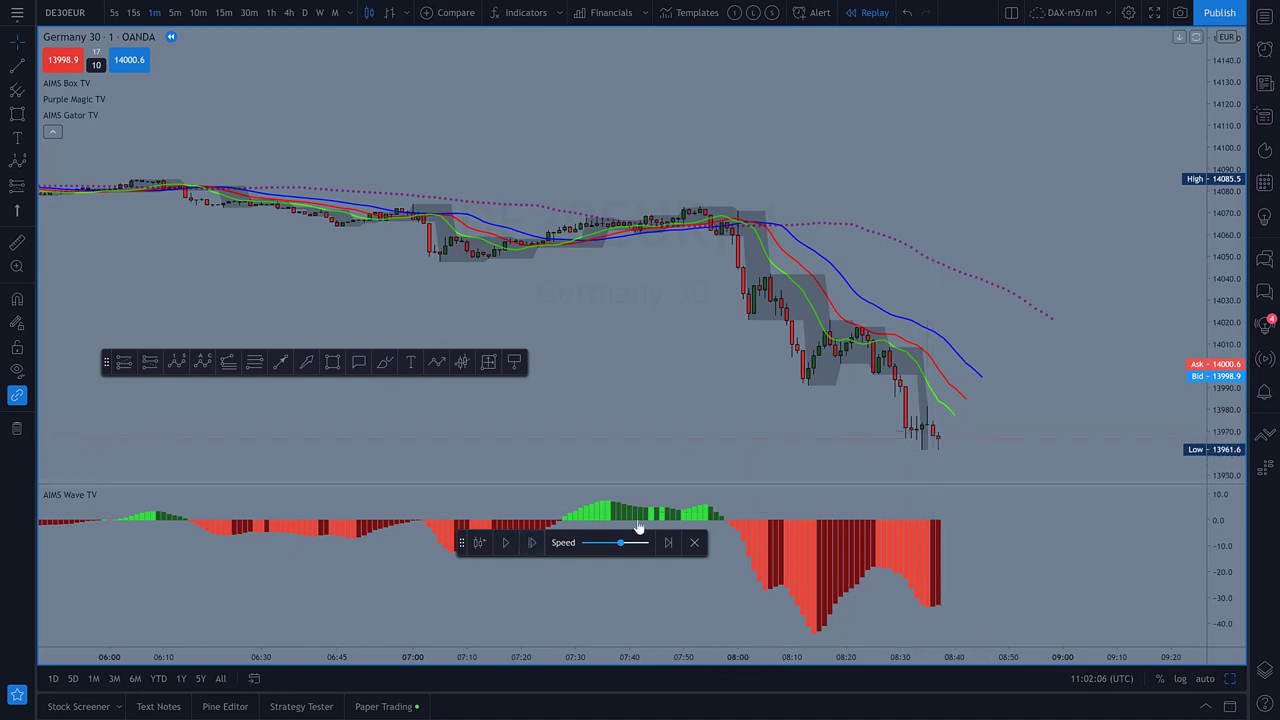
pyautogui.click(531, 542)
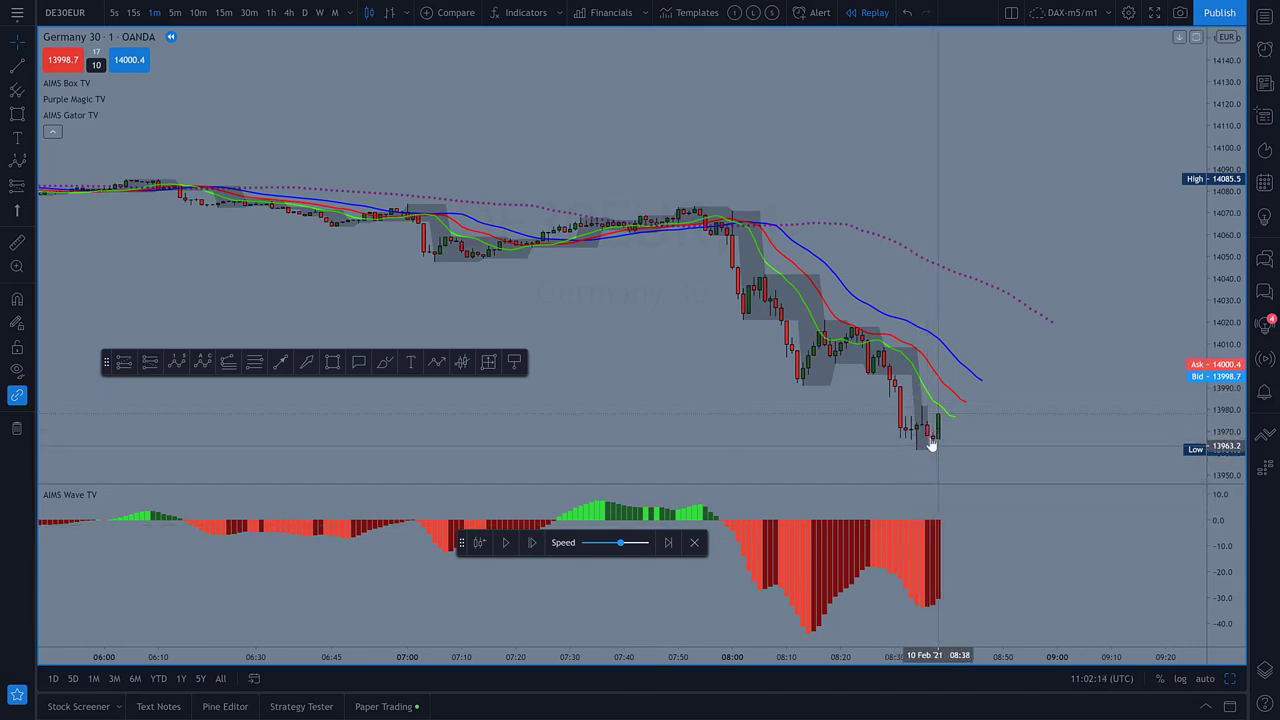
pyautogui.click(531, 543)
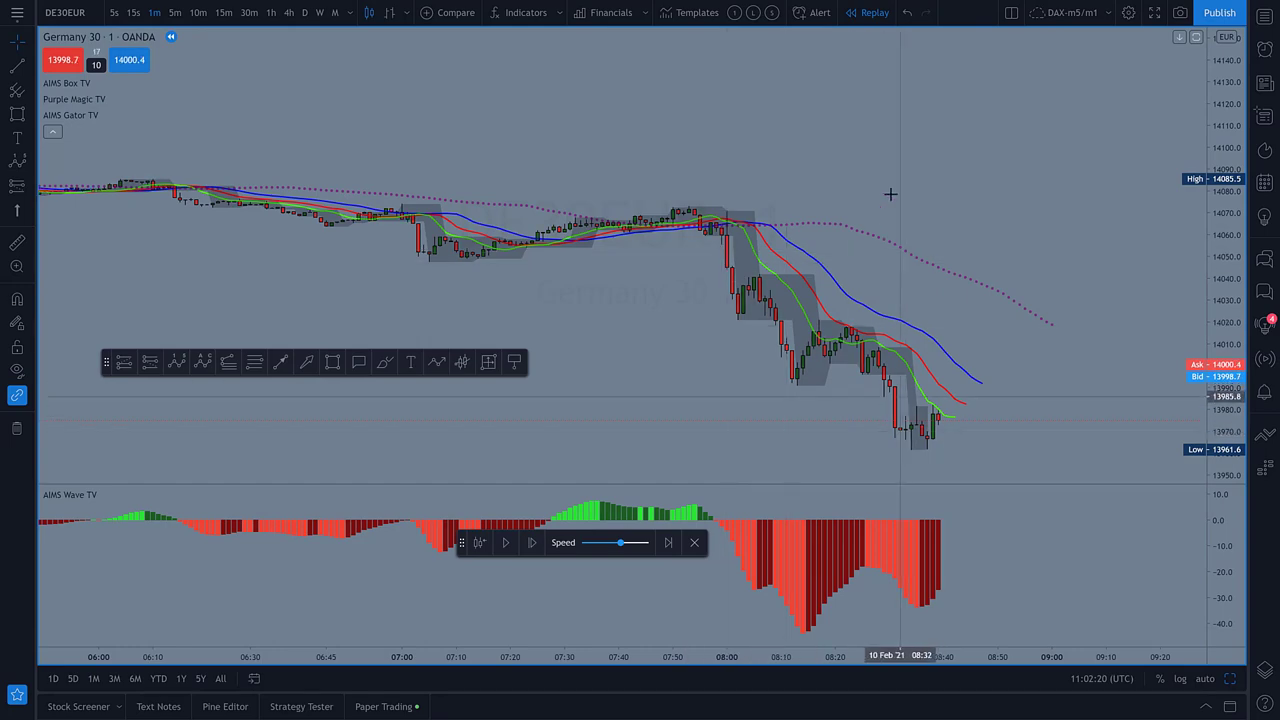
# - Switch the chart to the 15-second interval, show the full wave count, and move the replay controls clear of the indicator pane
pyautogui.click(135, 12)
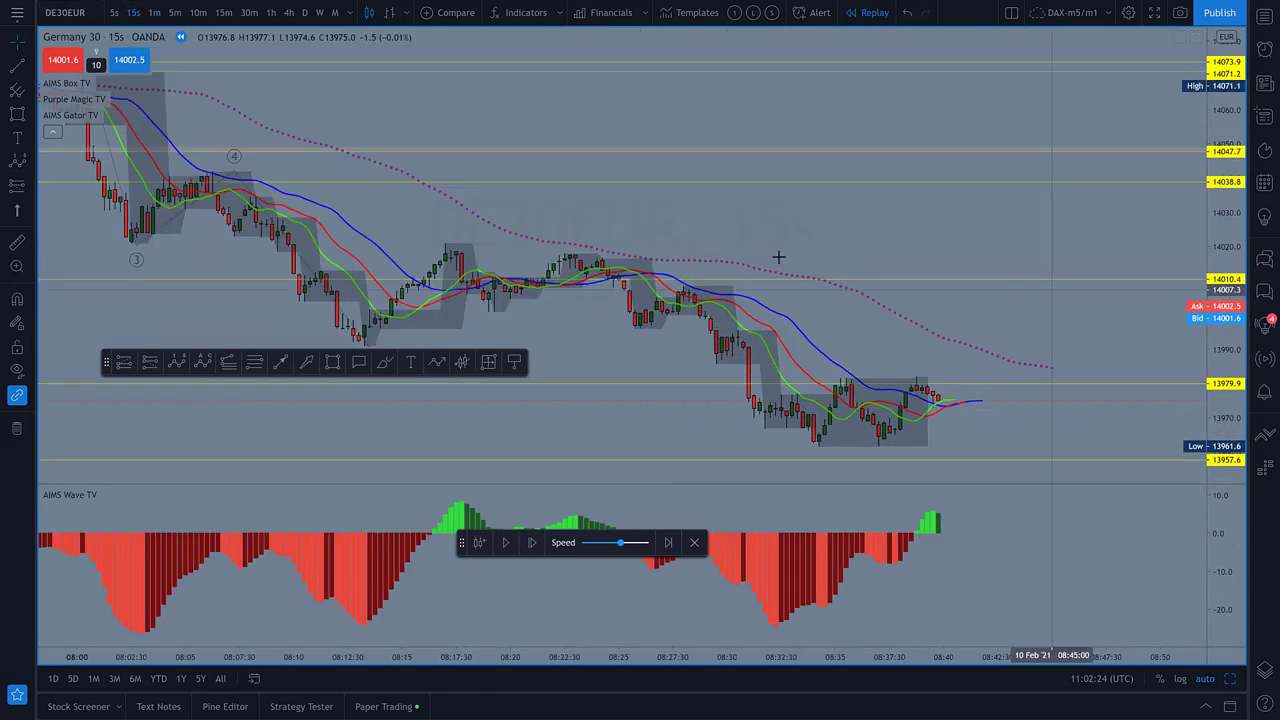
pyautogui.scroll(-3, 760, 247)
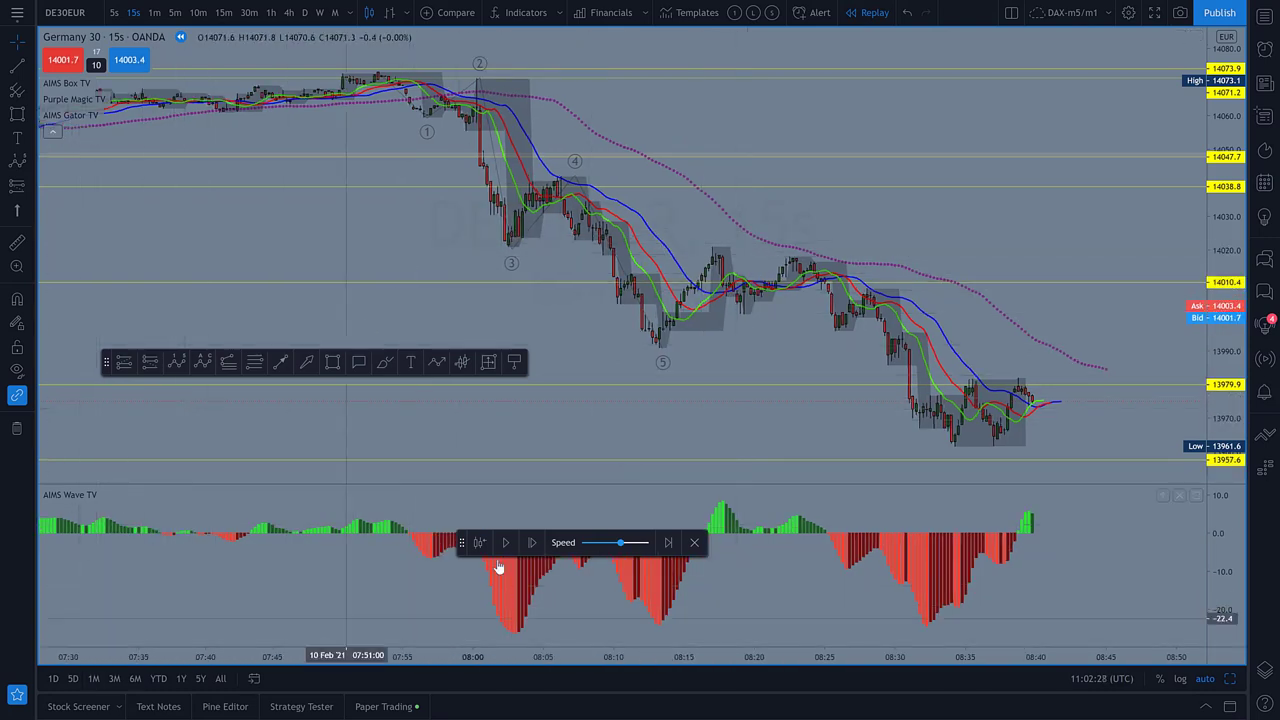
pyautogui.click(17, 694)
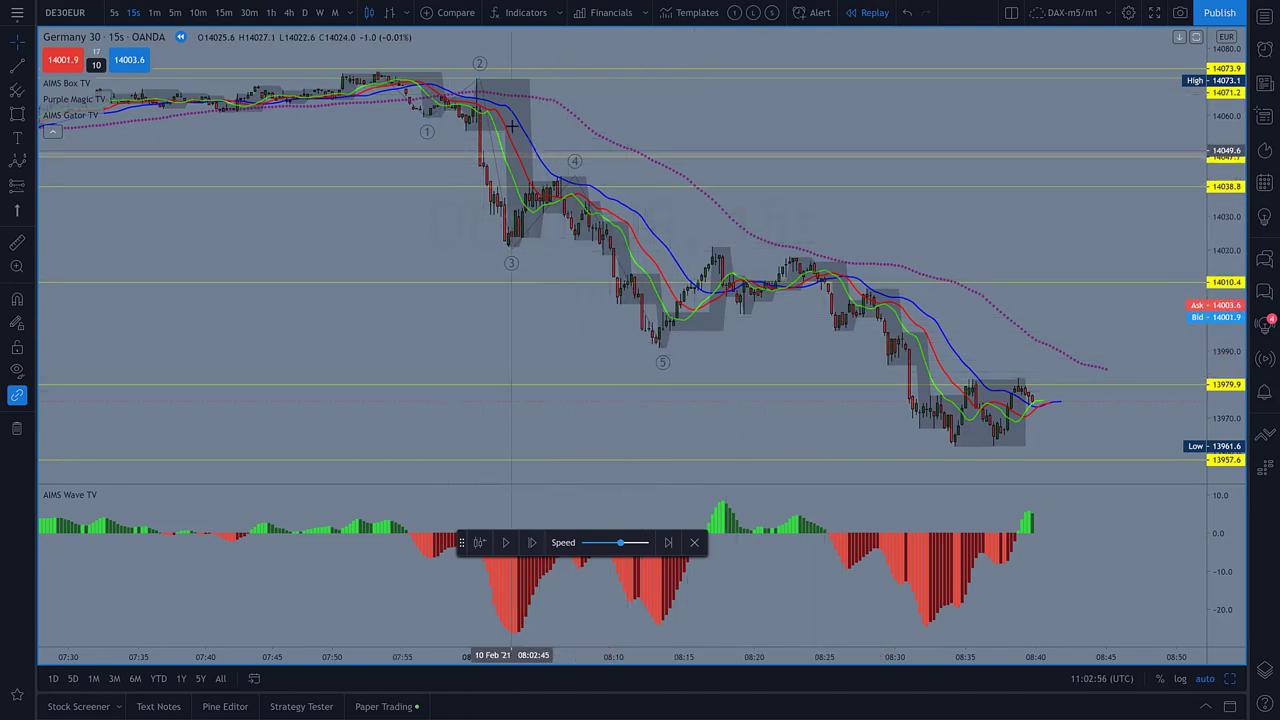
pyautogui.moveTo(461, 542); pyautogui.dragTo(163, 442)
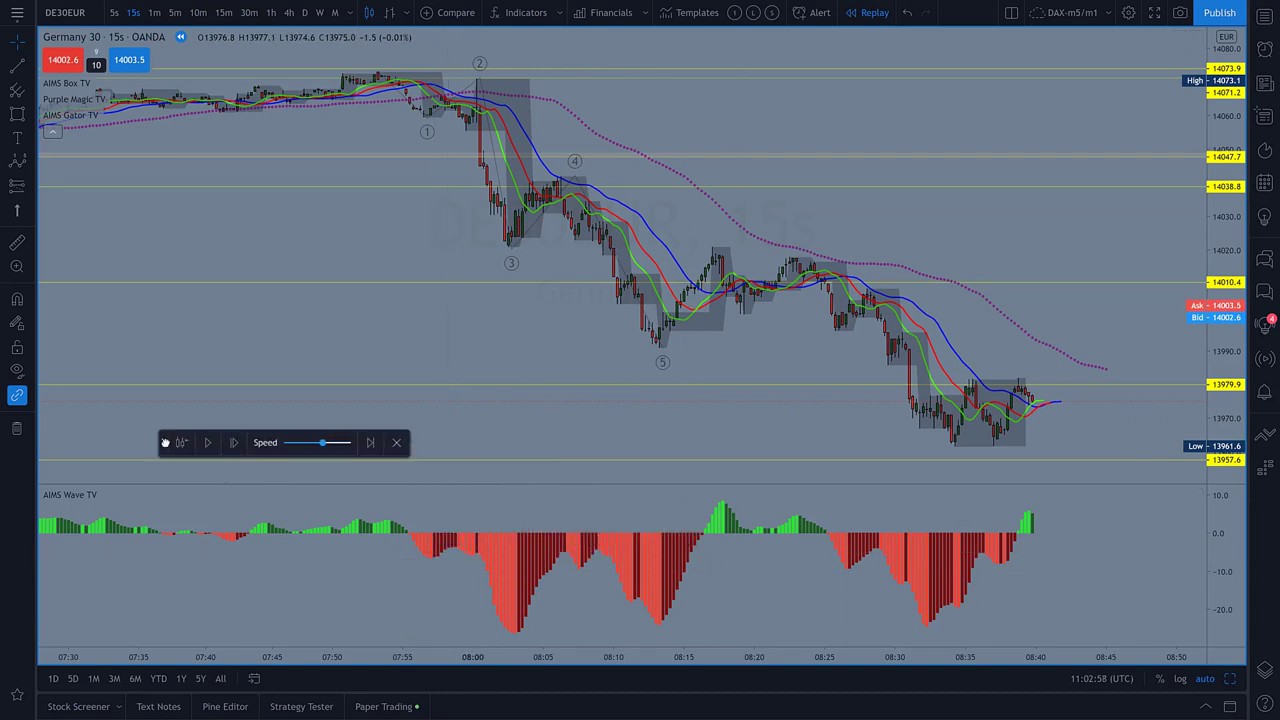
pyautogui.click(17, 694)
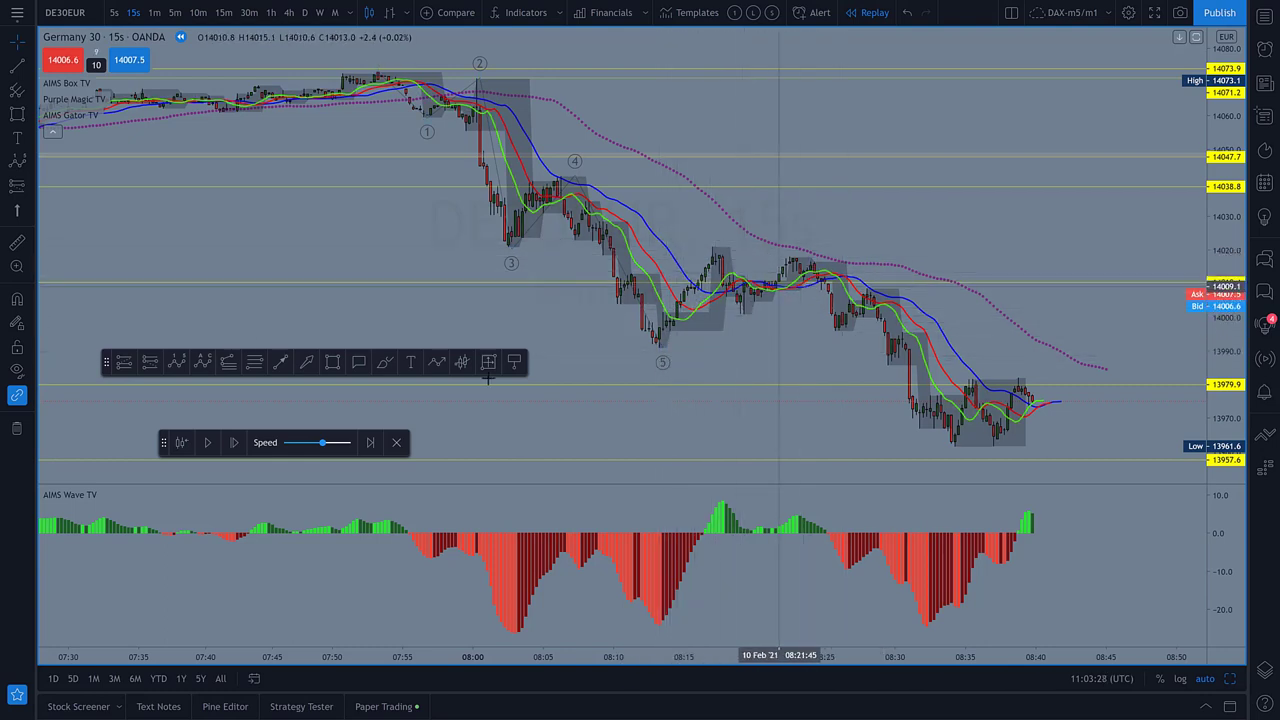
# - Draw converging trend lines around the consolidation, from about 14021.0 to 14014.7 and from about 13990.5 to 14014.7
pyautogui.click(274, 366)
pyautogui.click(714, 247)
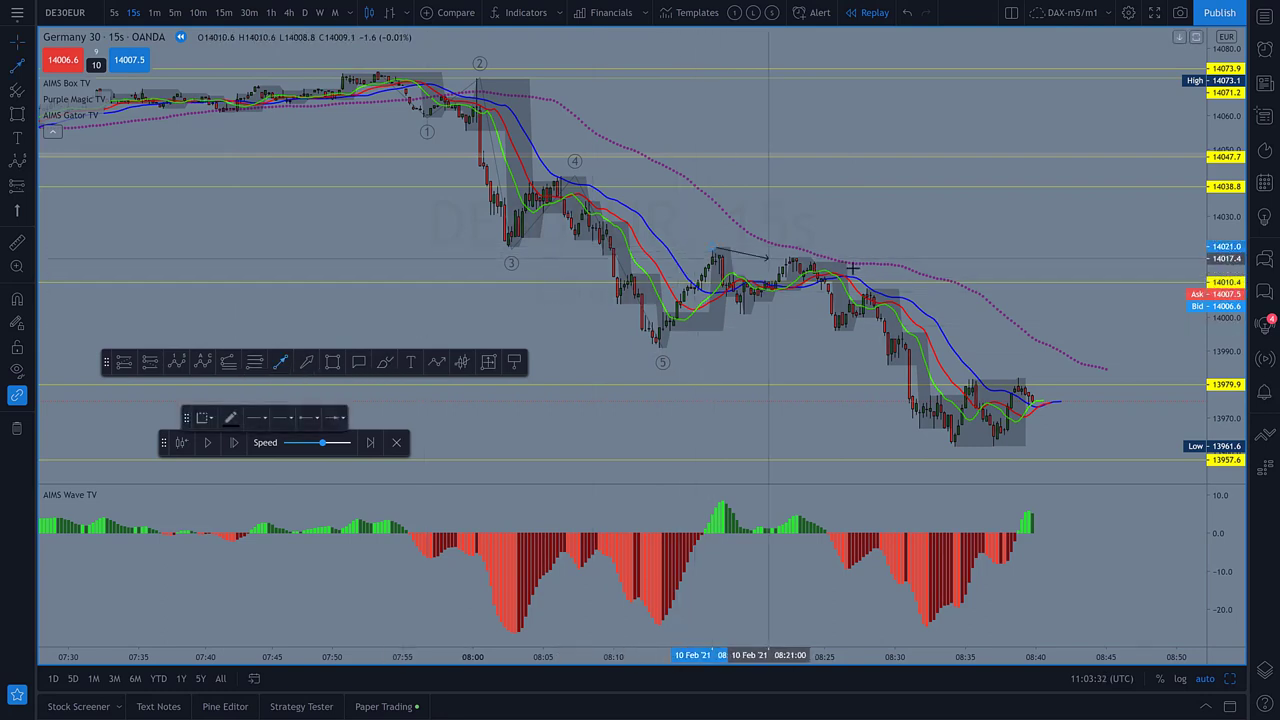
pyautogui.click(860, 268)
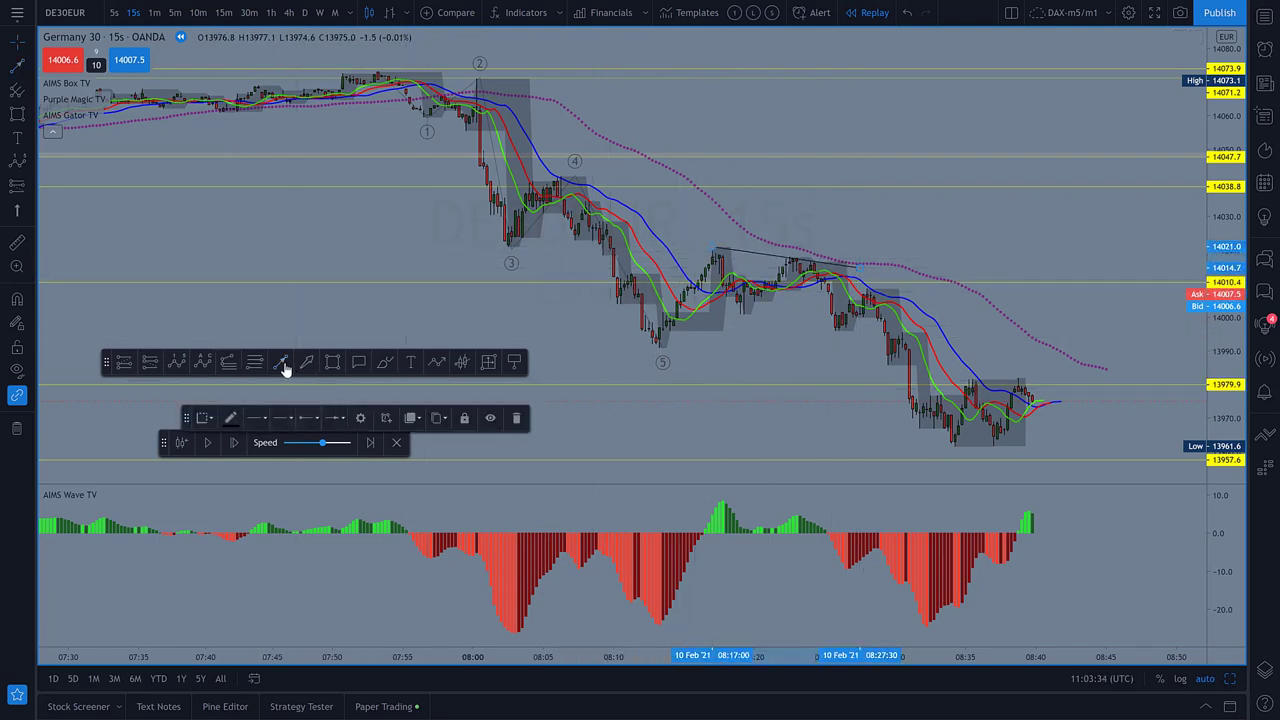
pyautogui.click(281, 363)
pyautogui.click(658, 347)
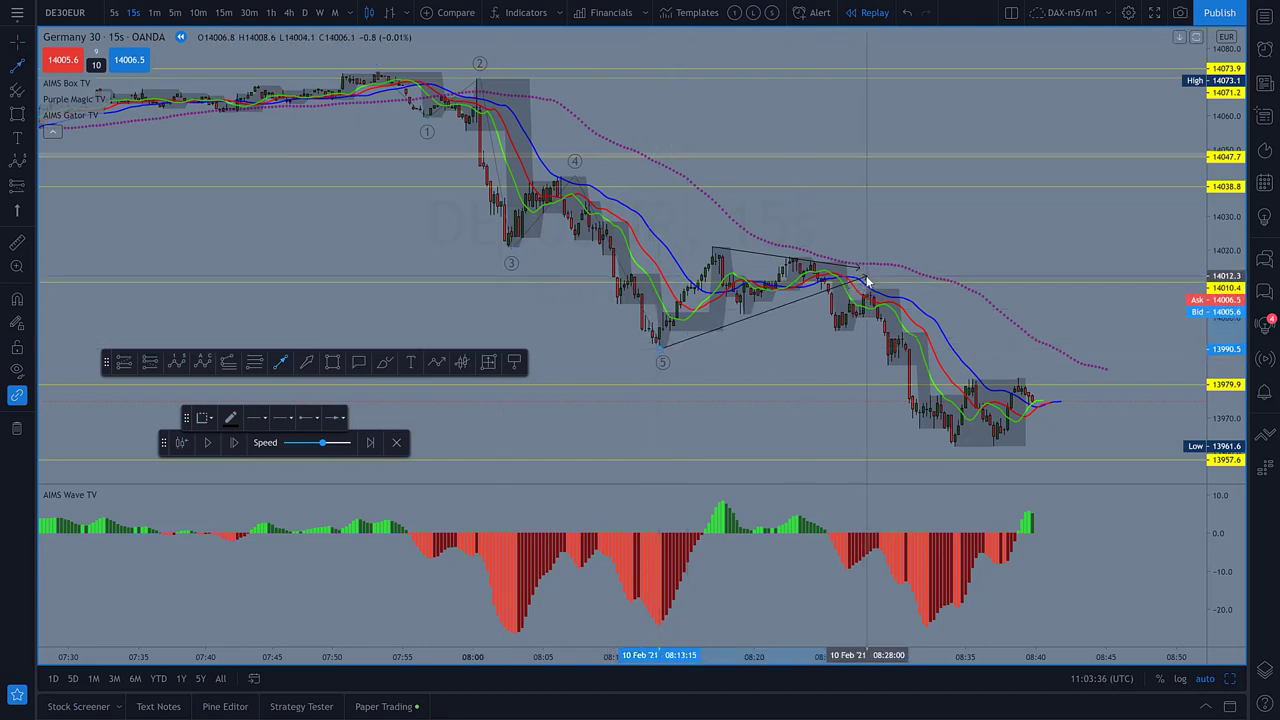
pyautogui.click(866, 270)
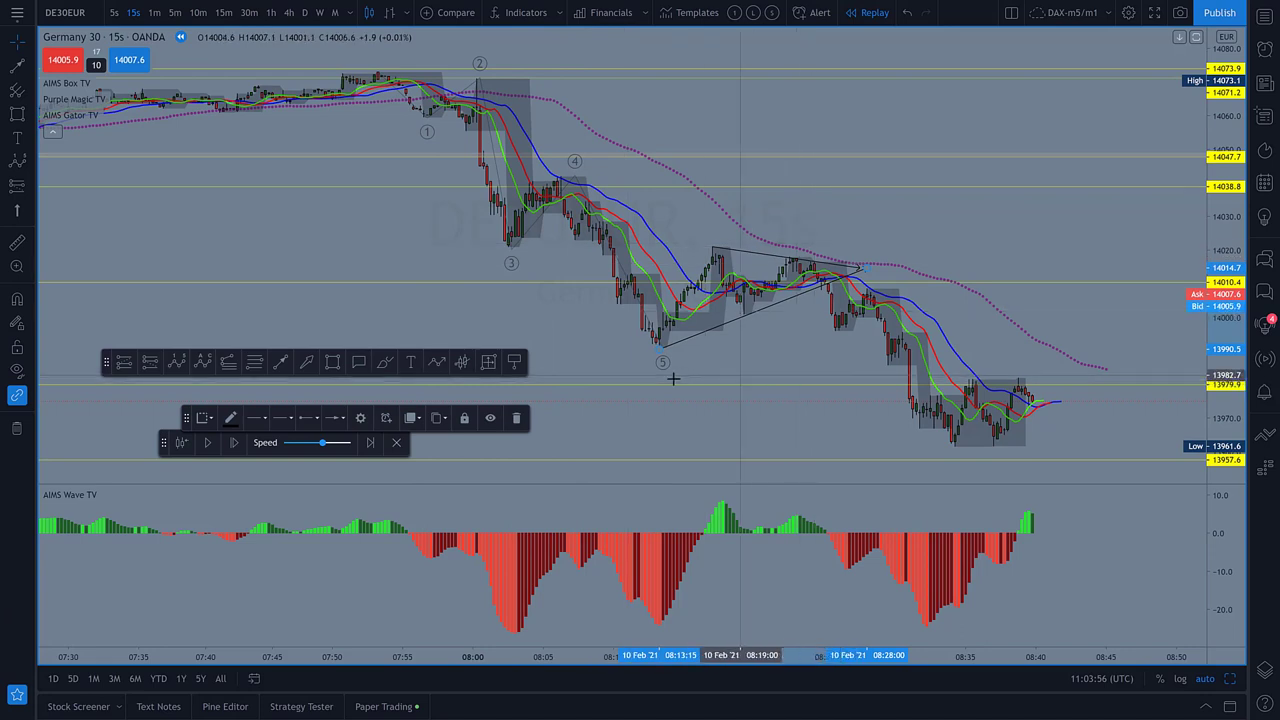
# - Draw a 0-a-b-c Elliott correction wave inside the triangle through about 13990.5, 14021.2, 14000.6 and 14017.8
pyautogui.click(201, 362)
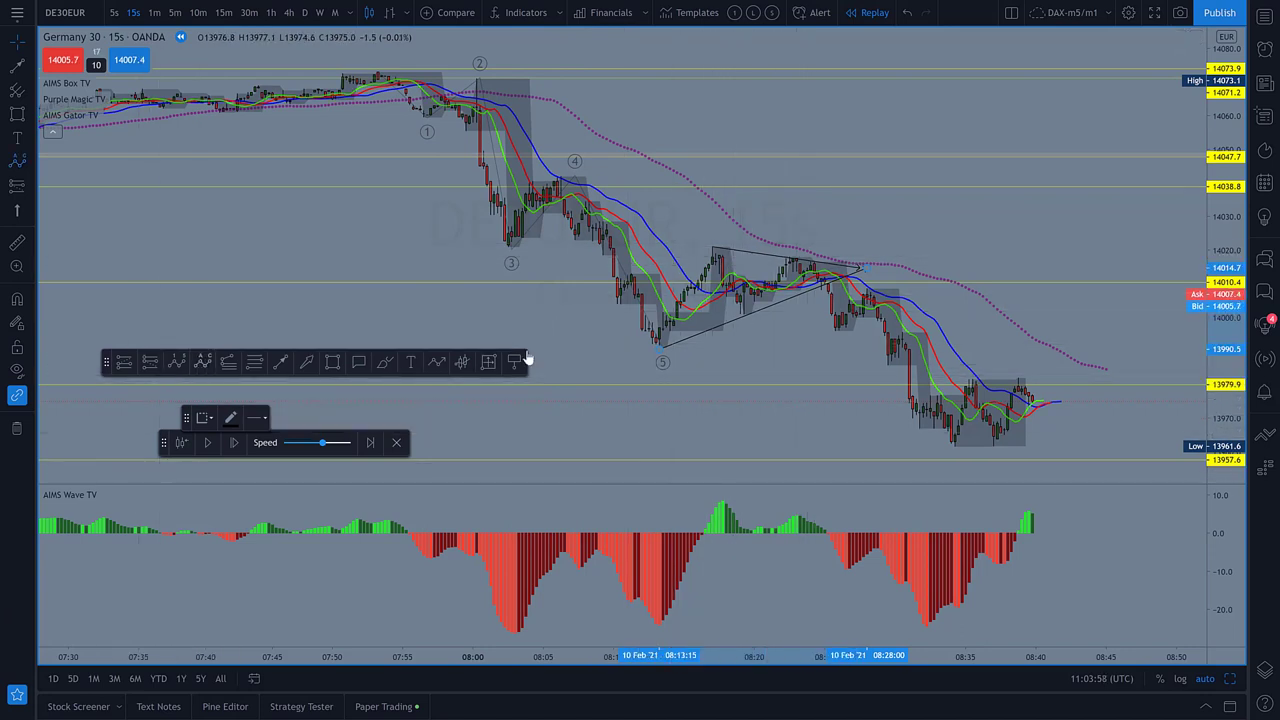
pyautogui.click(714, 250)
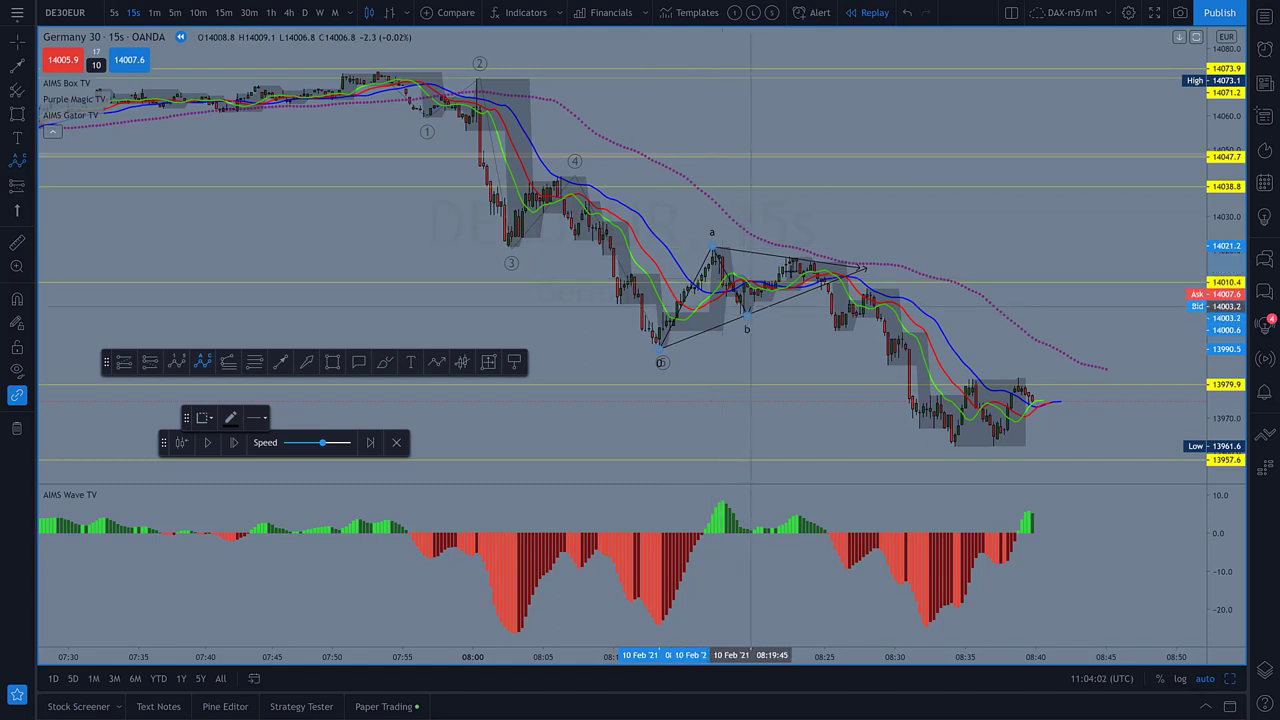
pyautogui.click(747, 315)
pyautogui.click(797, 258)
pyautogui.click(829, 294)
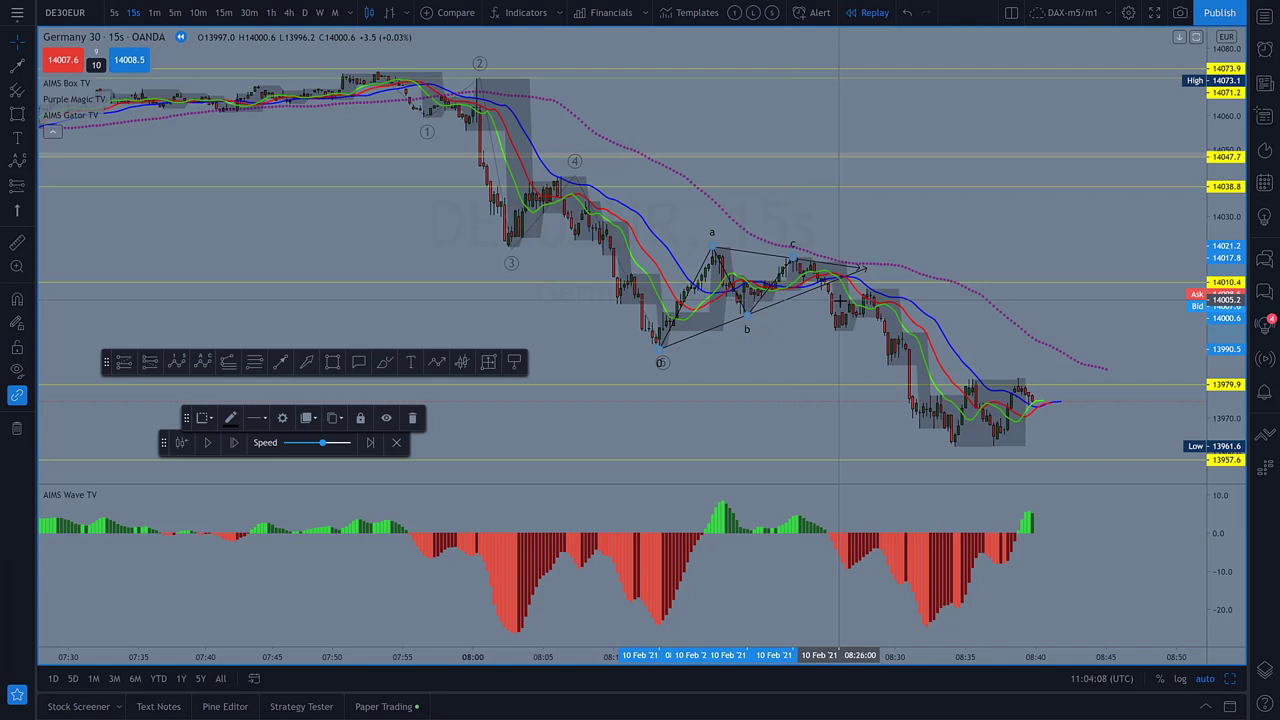
pyautogui.click(851, 309)
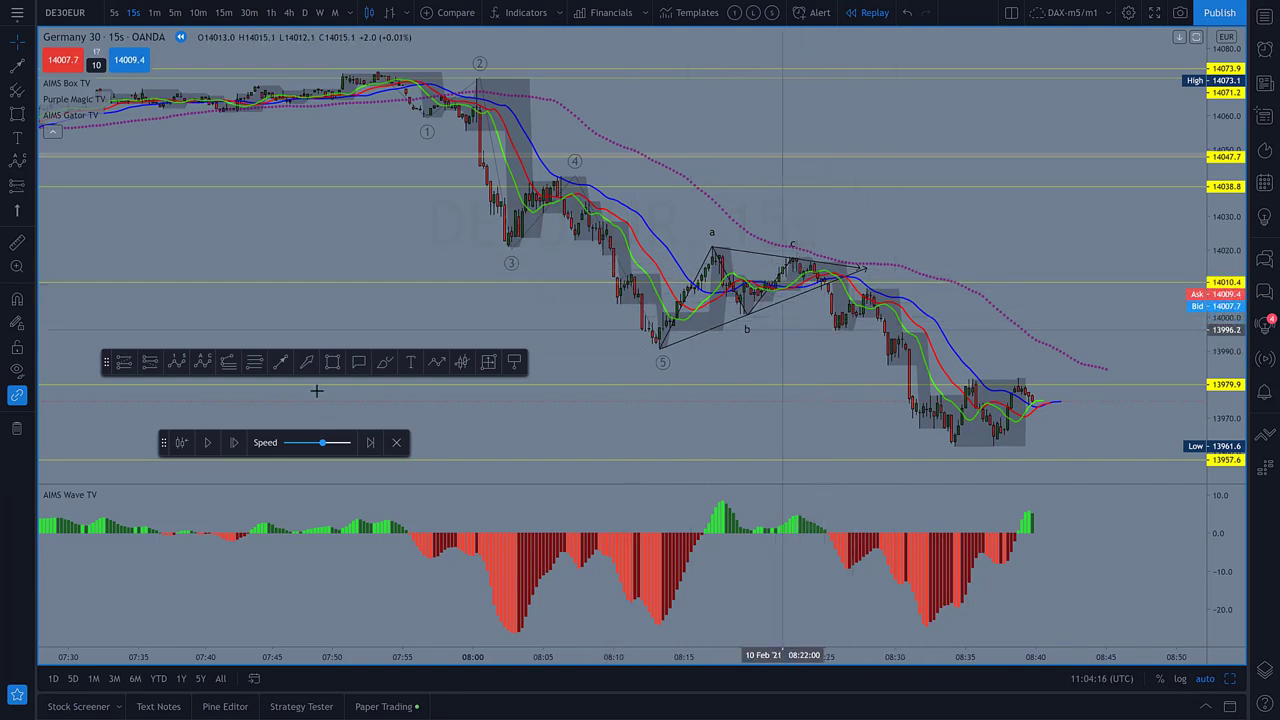
# - Draw a 0-to-5 Elliott impulse wave from point c through about 14017.4, 13996.2, 14008.5, 13961.5, 13981.9 and a projected 13955.4
pyautogui.click(177, 363)
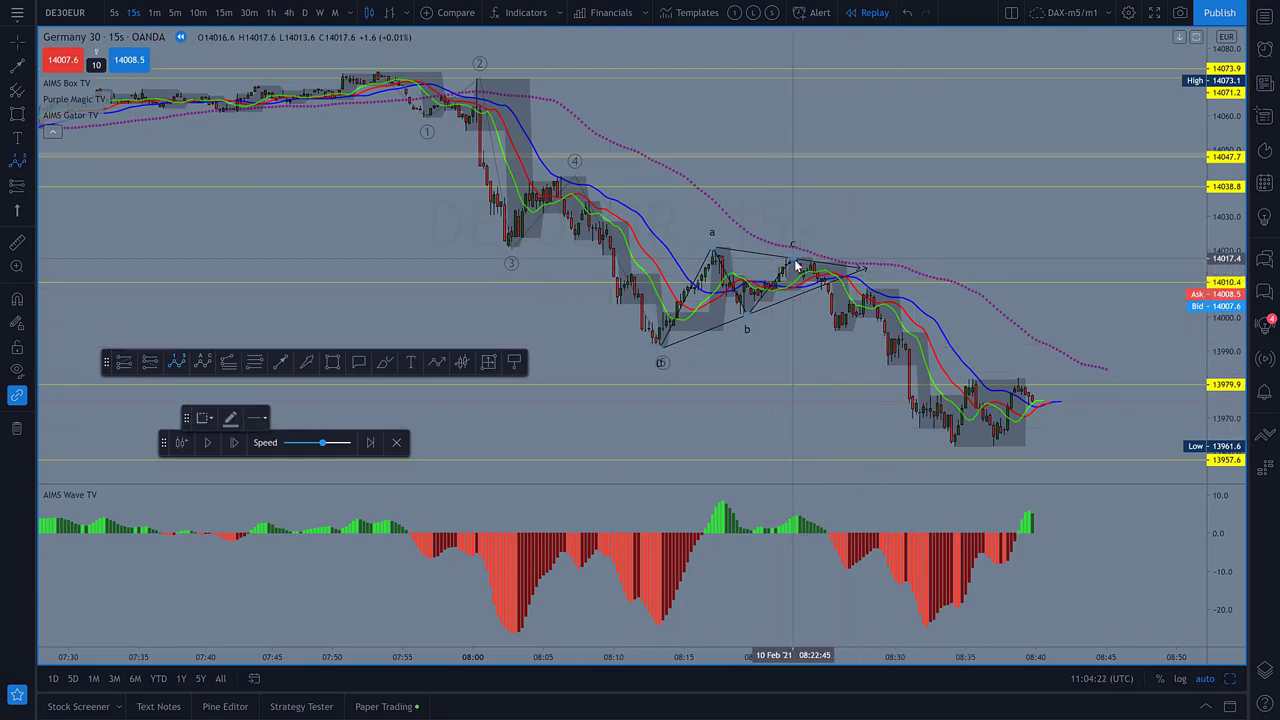
pyautogui.click(835, 329)
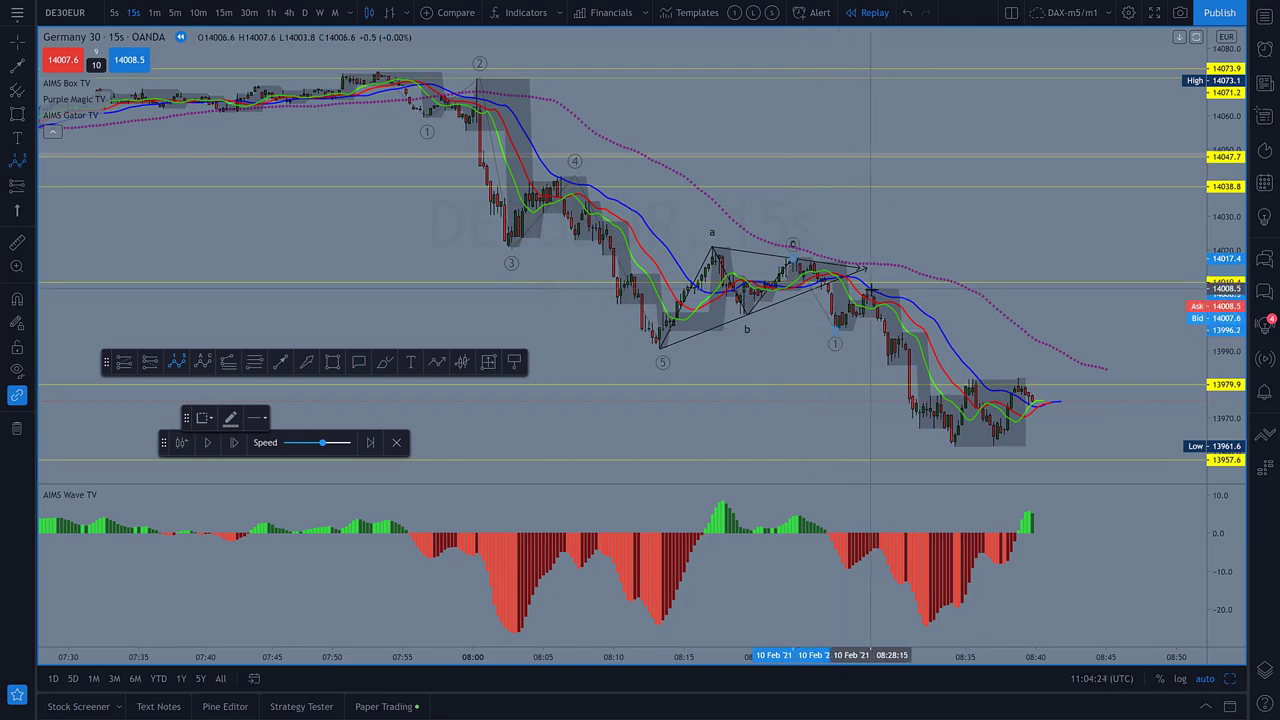
pyautogui.click(870, 290)
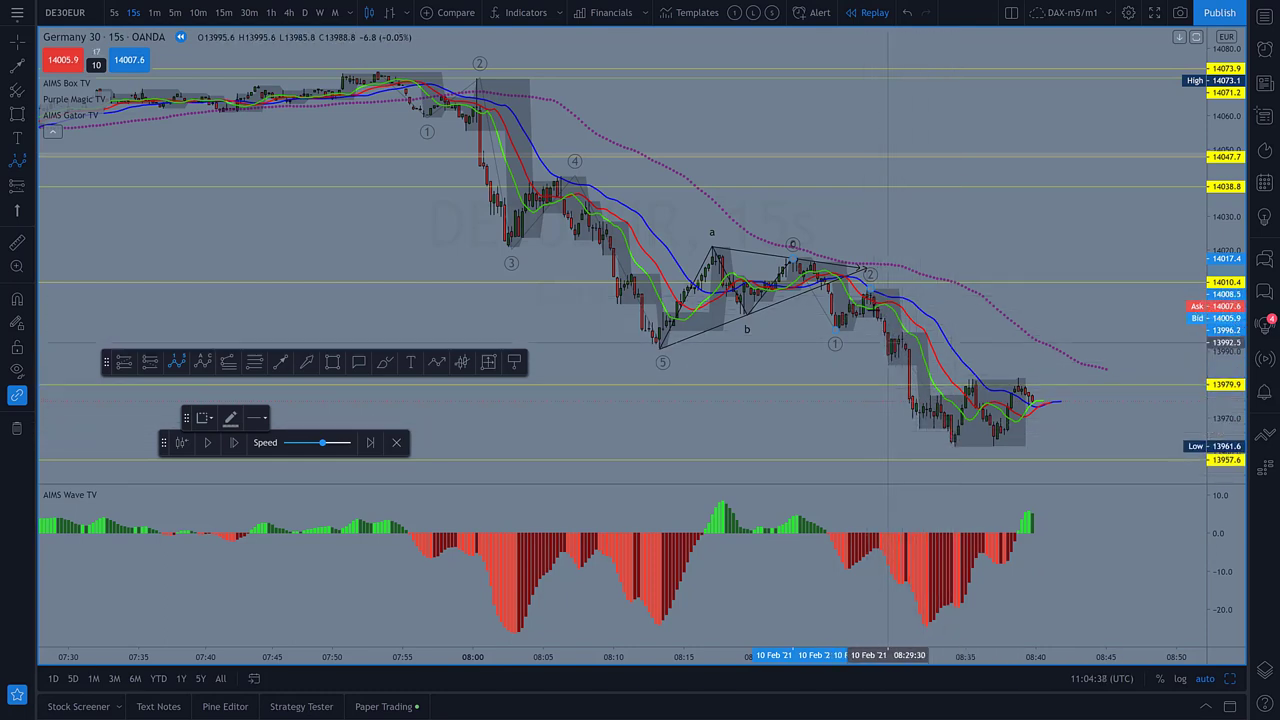
pyautogui.click(955, 447)
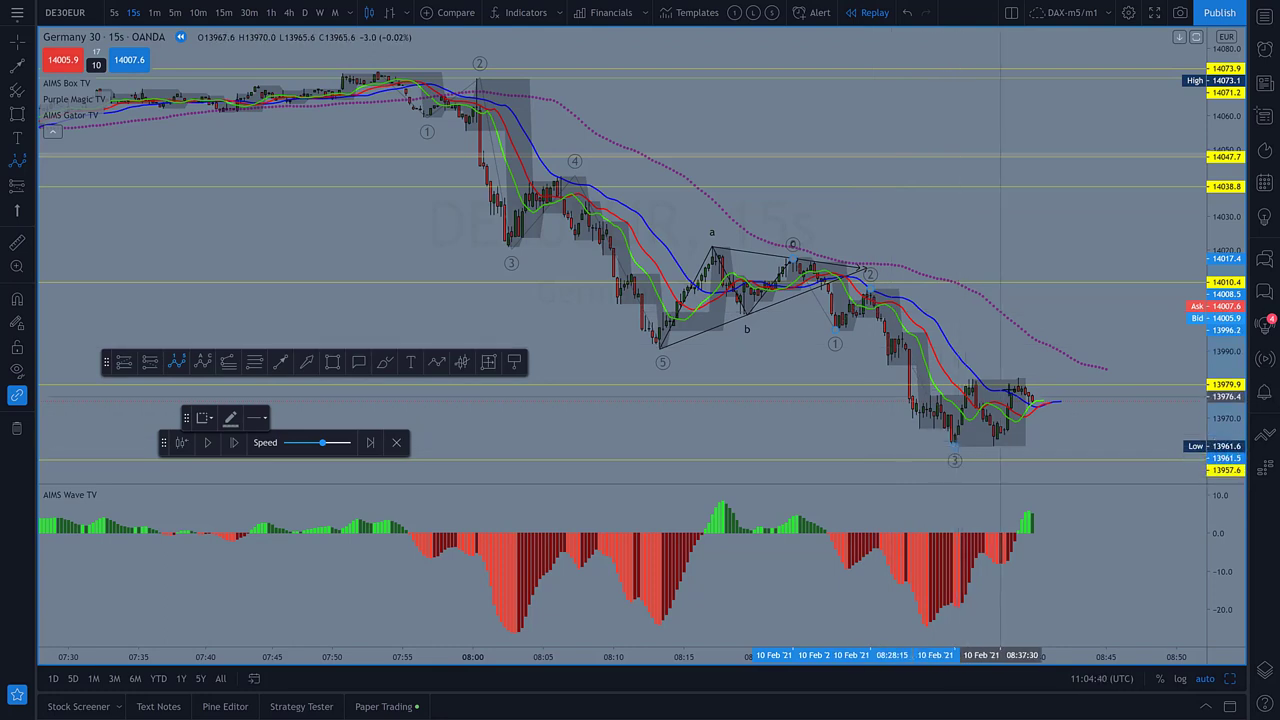
pyautogui.click(1021, 380)
pyautogui.click(1085, 466)
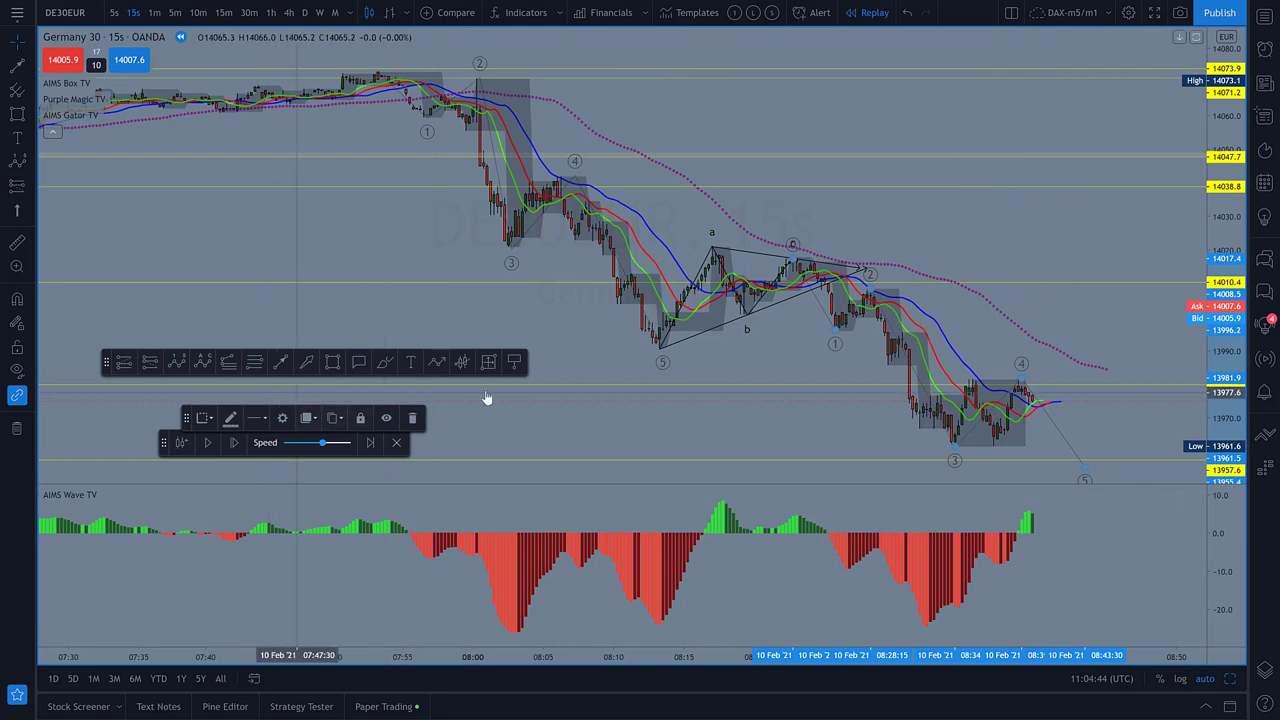
# - Switch the chart back to the 1-minute interval and advance the replay bar by bar to the 08:48 candle
pyautogui.scroll(-1, 906, 360)
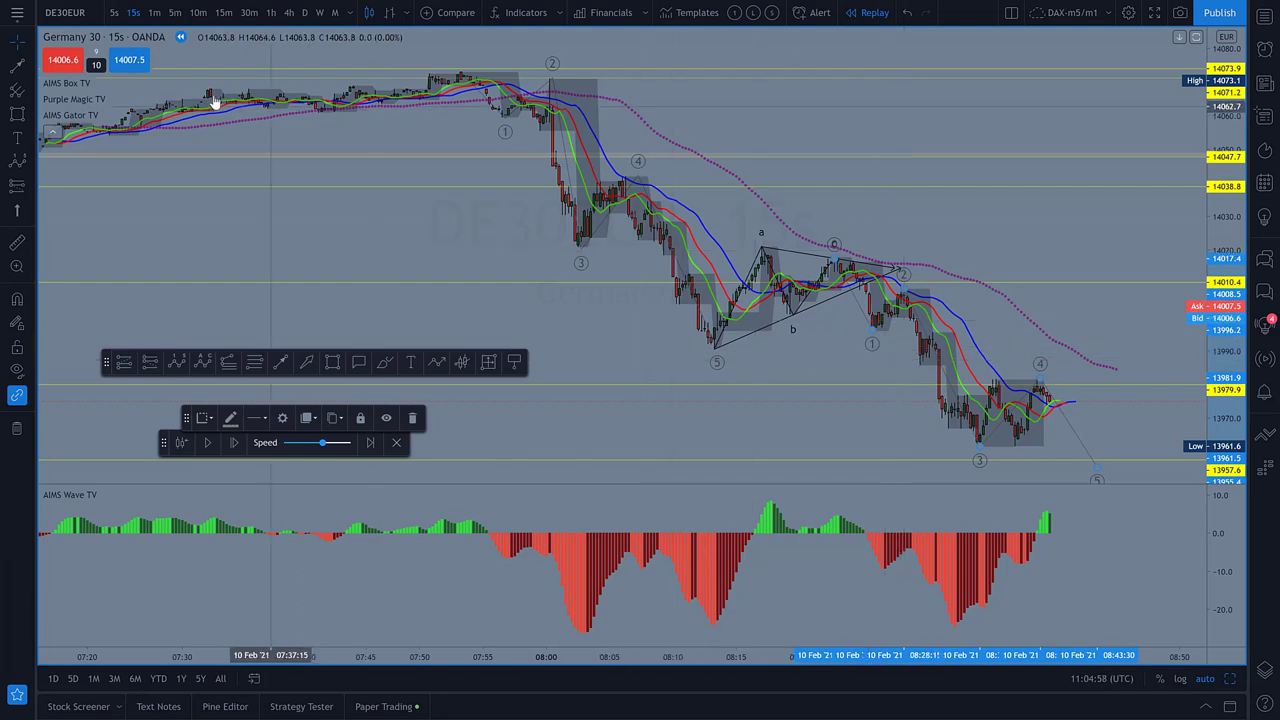
pyautogui.click(154, 12)
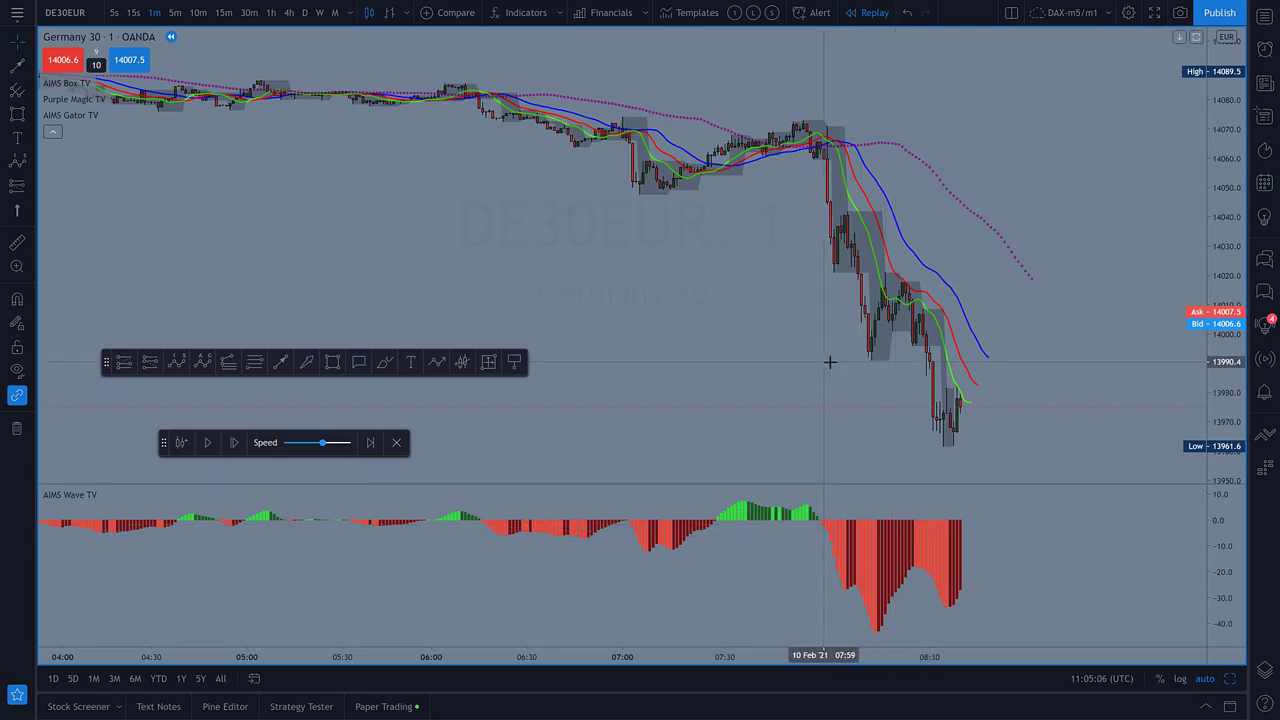
pyautogui.scroll(2, 915, 377)
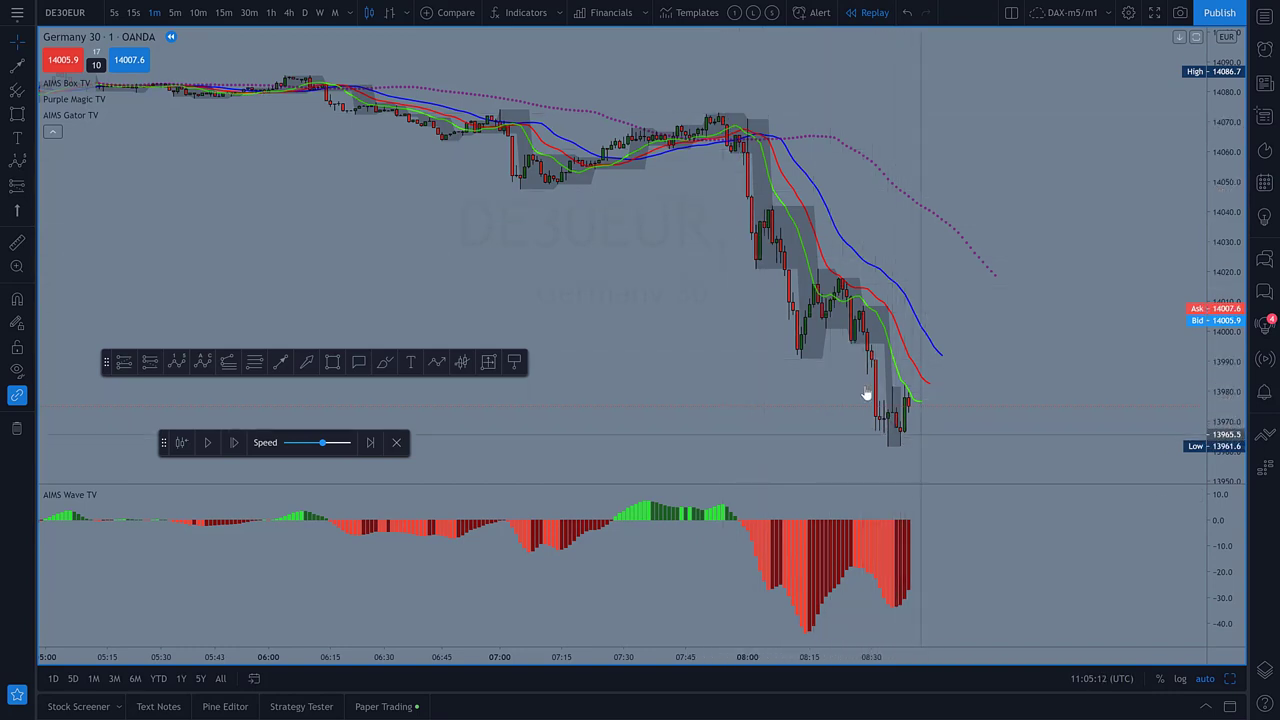
pyautogui.click(231, 446)
pyautogui.click(231, 446)
pyautogui.click(231, 446)
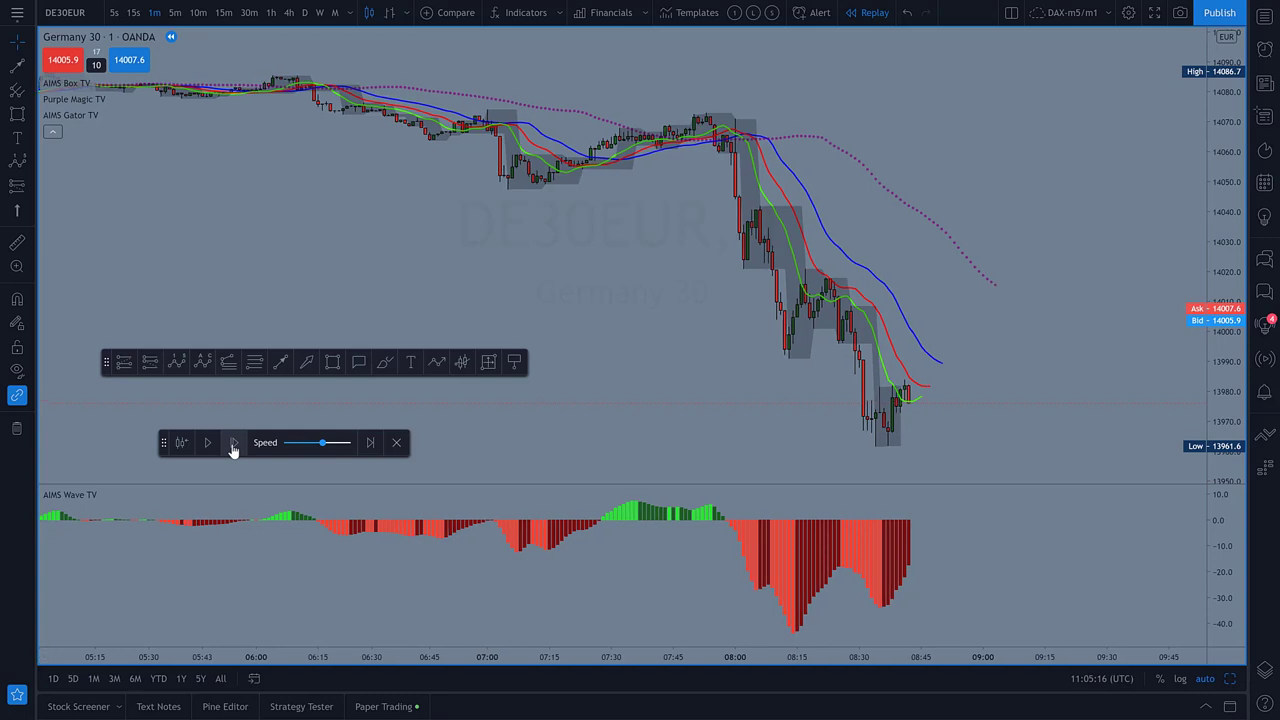
pyautogui.click(231, 446)
pyautogui.click(231, 446)
pyautogui.click(231, 446)
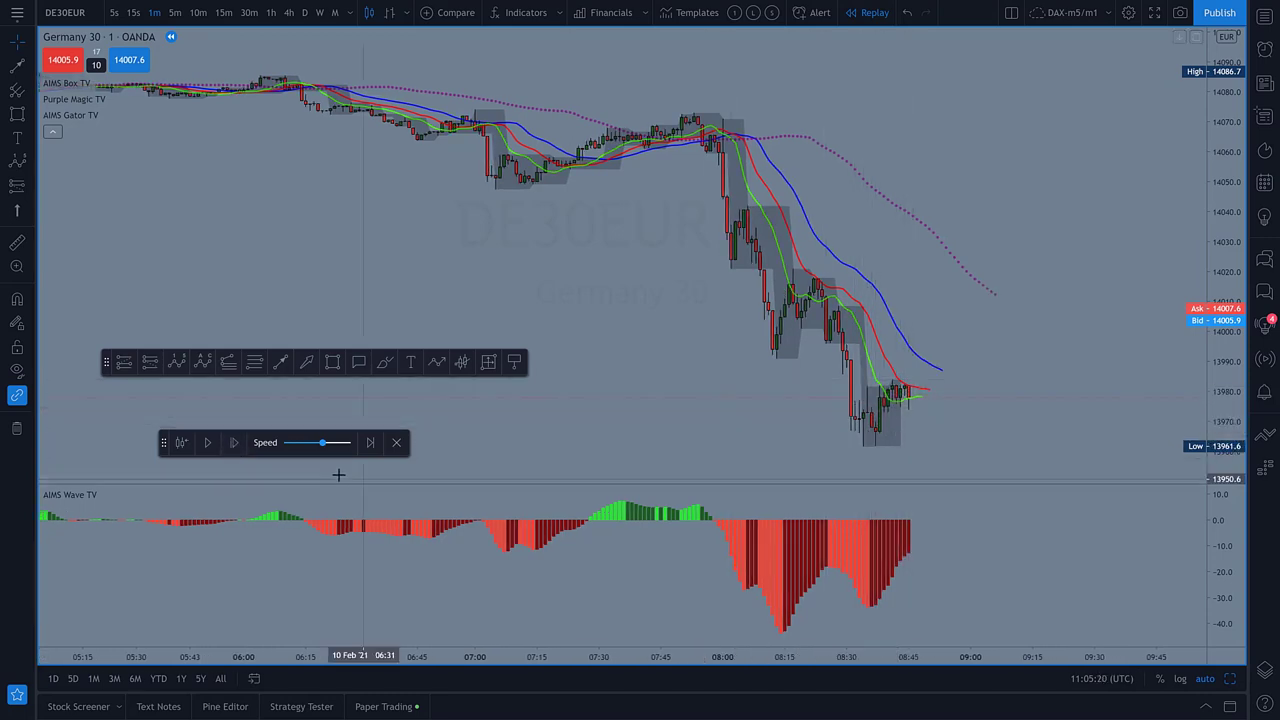
pyautogui.click(231, 446)
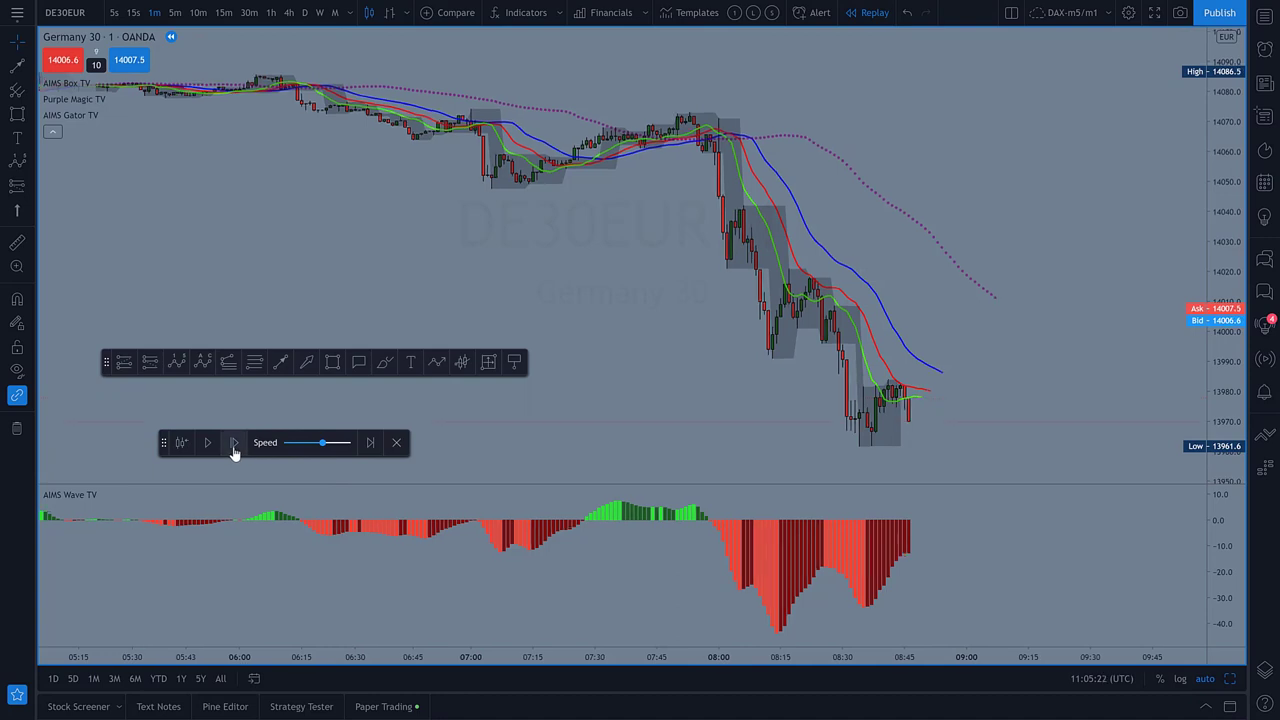
pyautogui.click(231, 446)
pyautogui.click(232, 447)
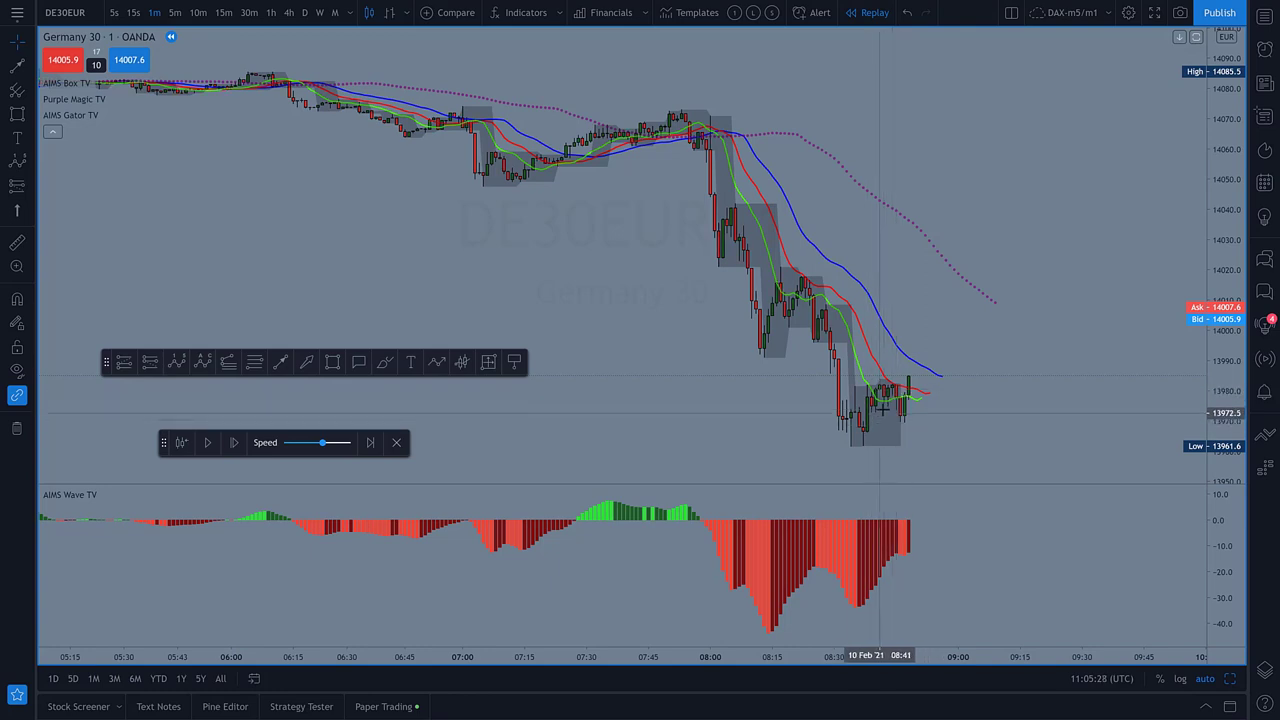
# - Advance the 1-minute Germany 30 replay bar by bar from the 08:48 candle to the 08:57 candle
pyautogui.scroll(3, 883, 407)
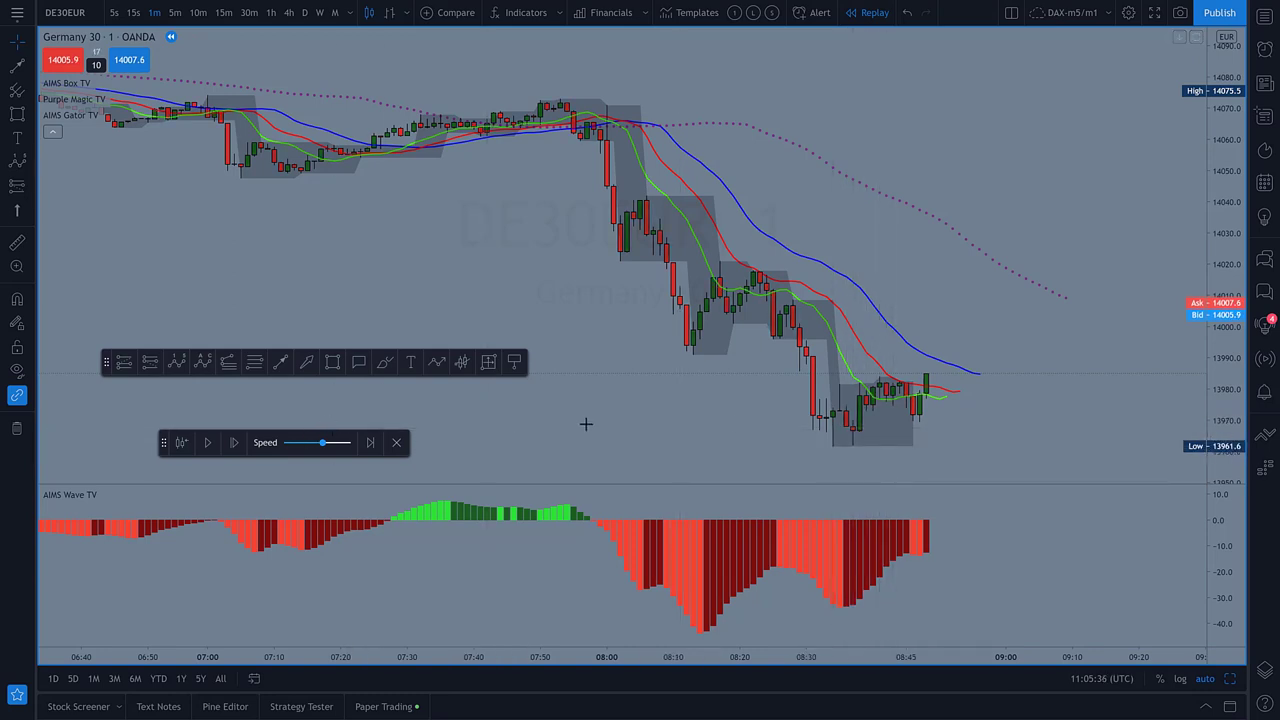
pyautogui.click(234, 443)
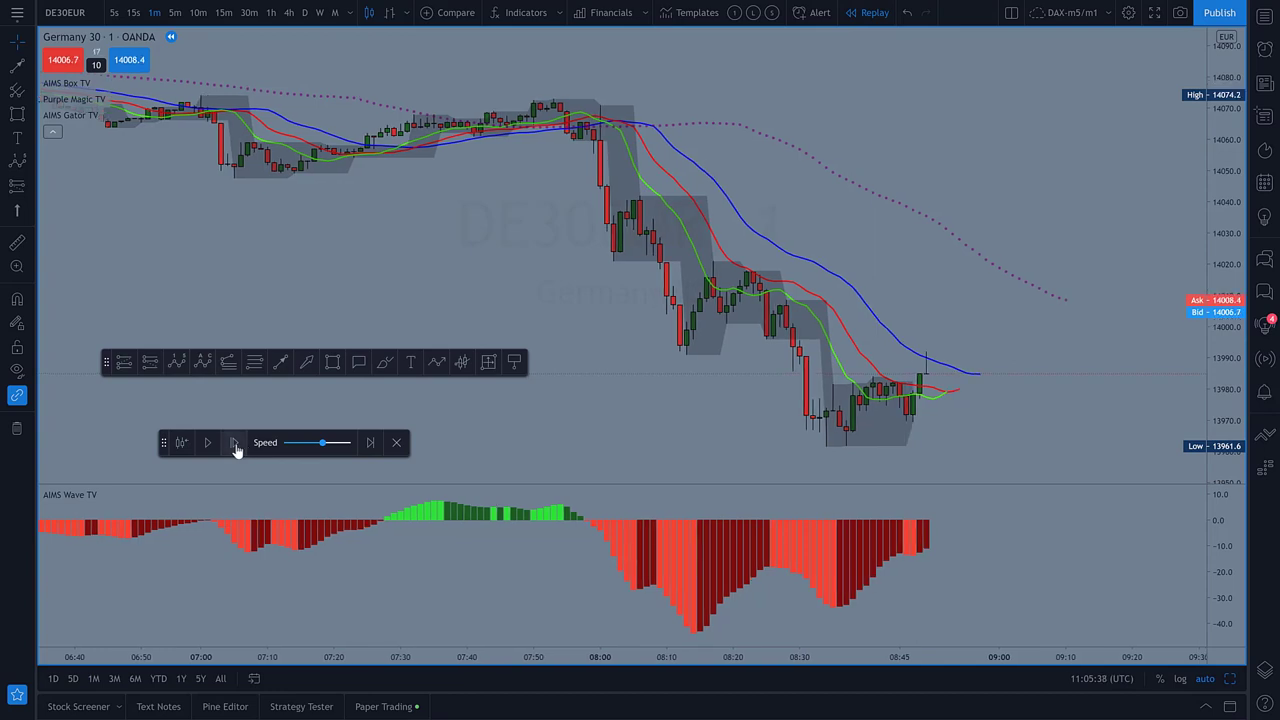
pyautogui.click(234, 443)
pyautogui.click(234, 443)
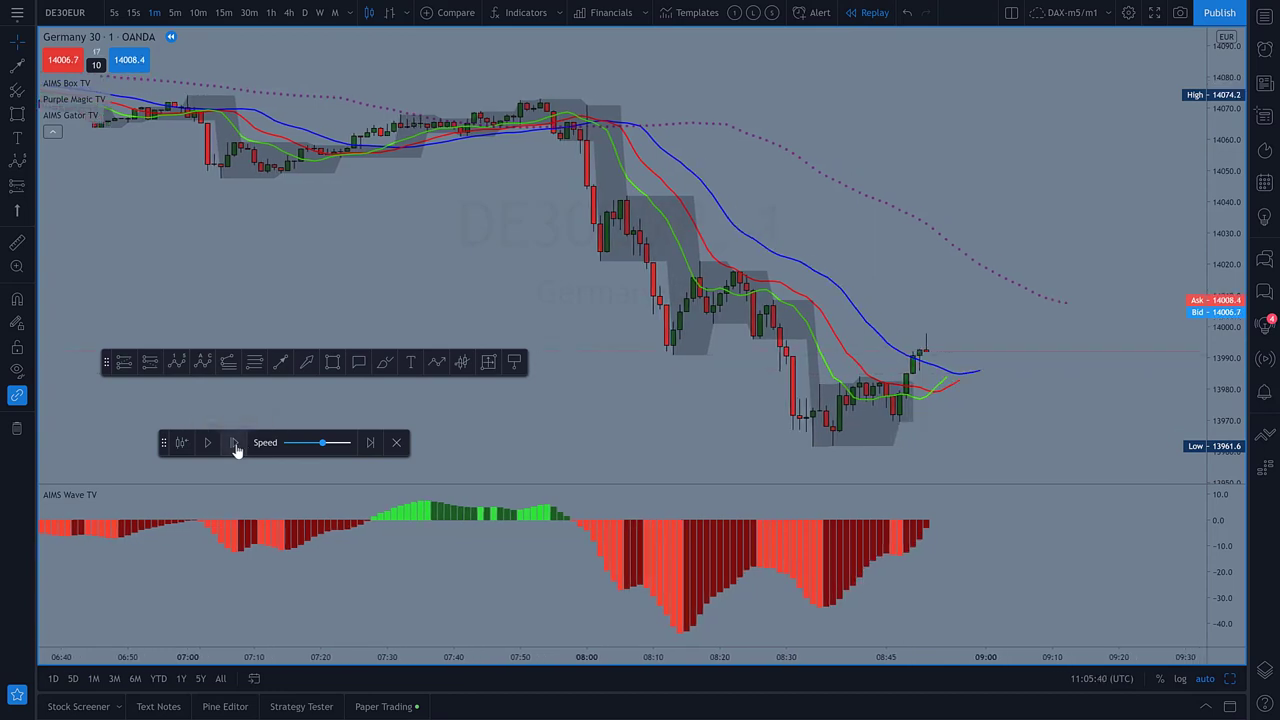
pyautogui.click(234, 443)
pyautogui.click(234, 443)
pyautogui.click(234, 443)
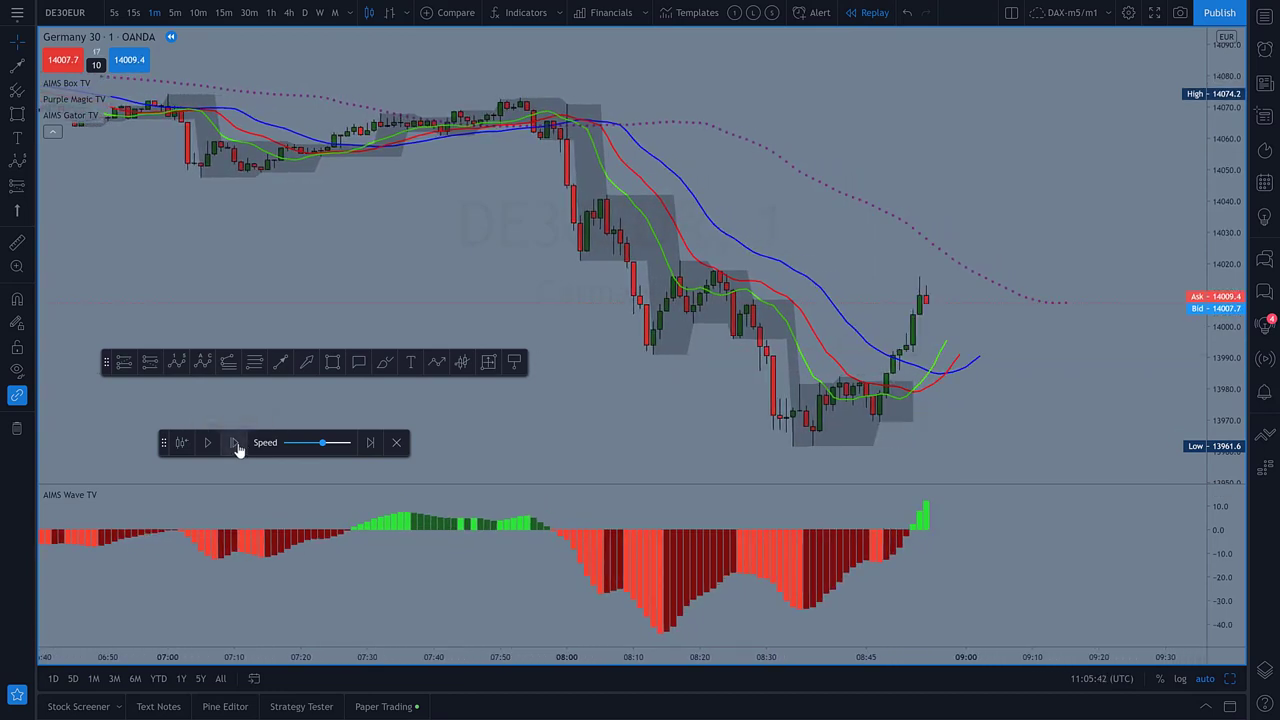
pyautogui.click(234, 443)
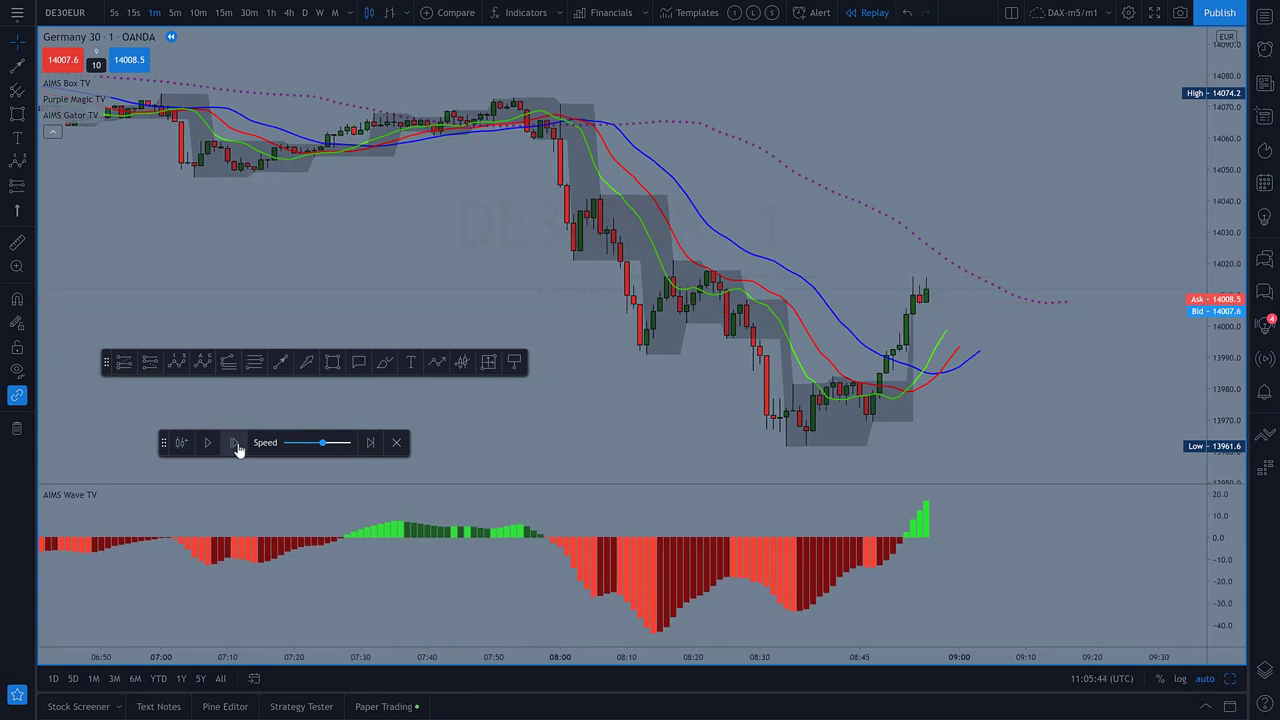
pyautogui.click(236, 445)
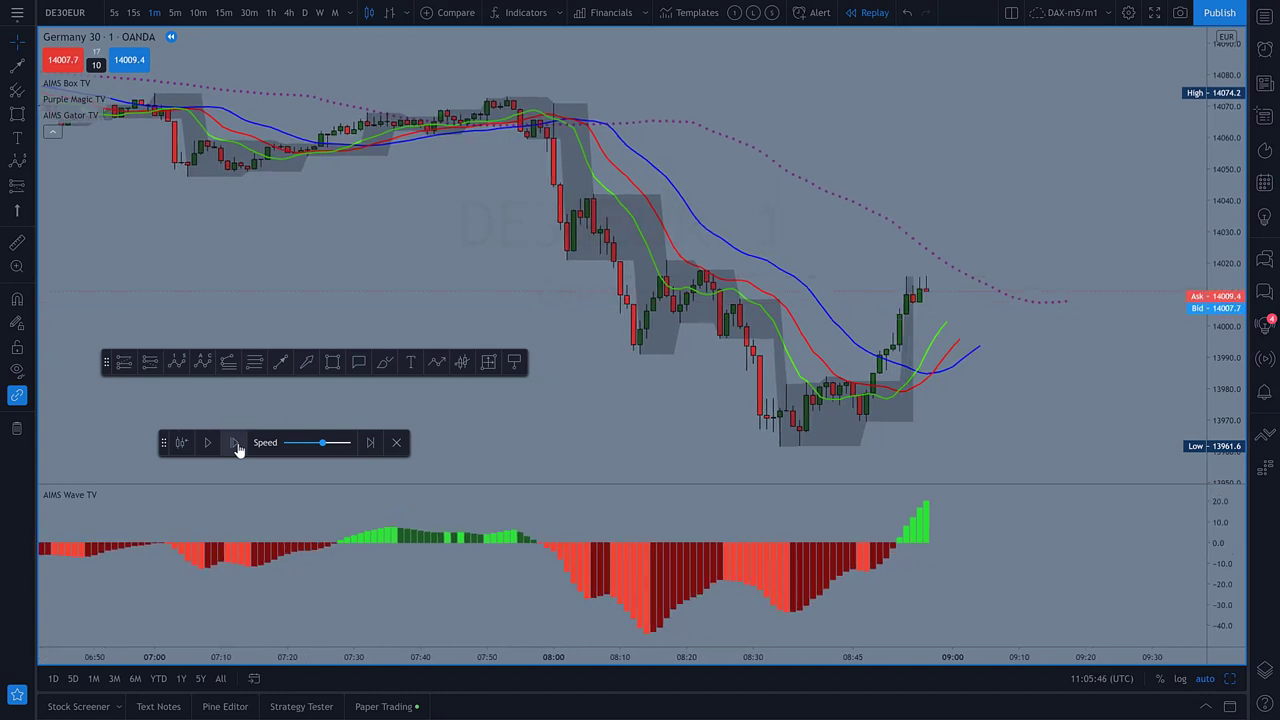
pyautogui.click(236, 445)
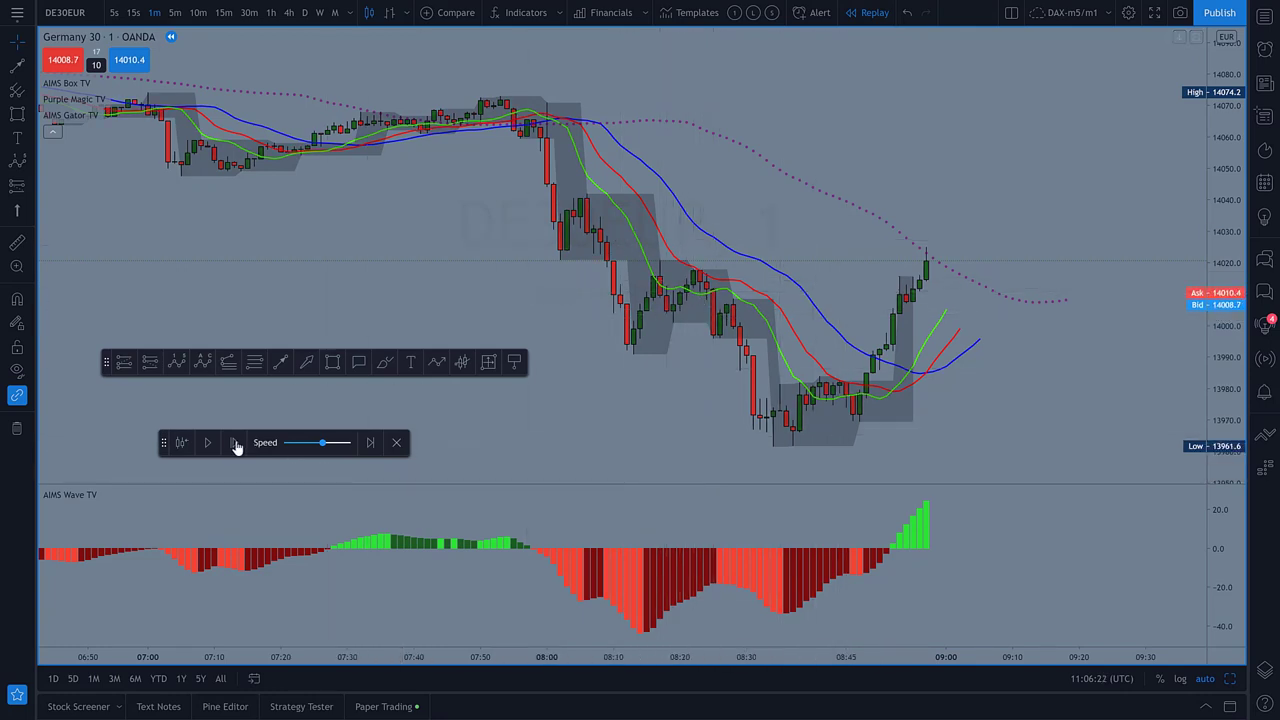
# - Continue the replay to the 09:01 candle and mark the 14021.1 level with a horizontal line
pyautogui.click(234, 442)
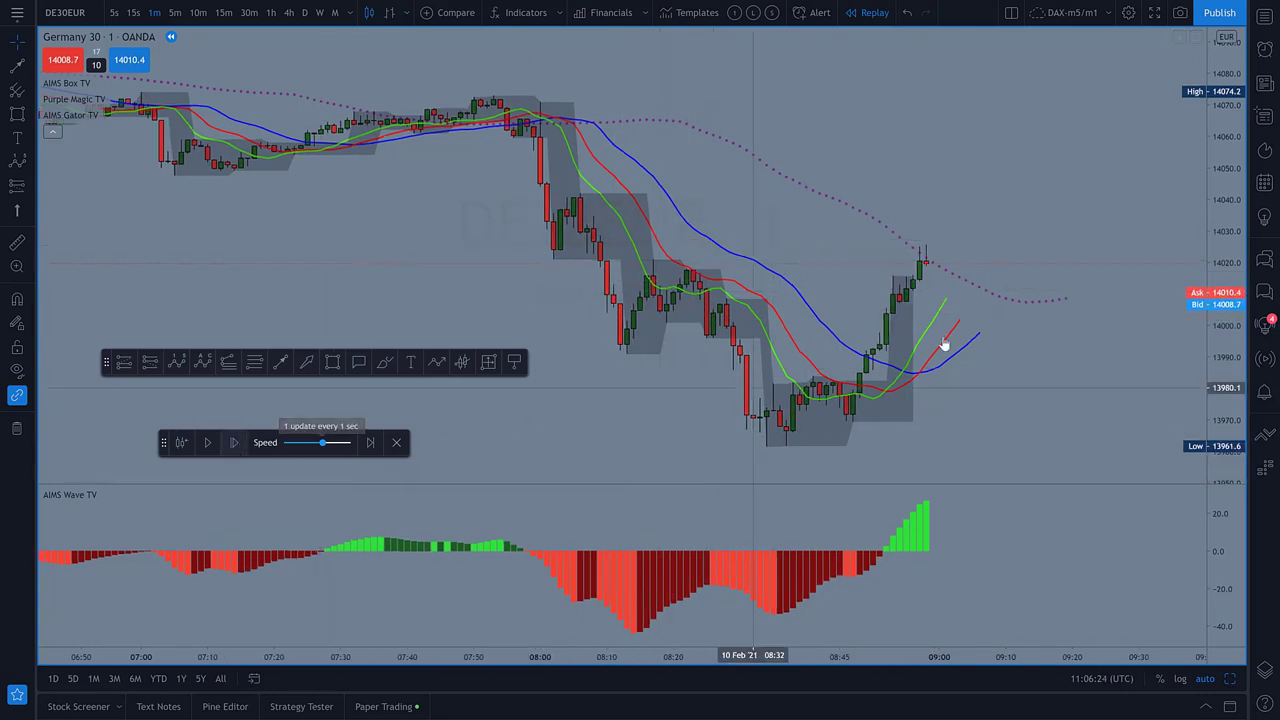
pyautogui.click(233, 445)
pyautogui.click(233, 445)
pyautogui.click(233, 445)
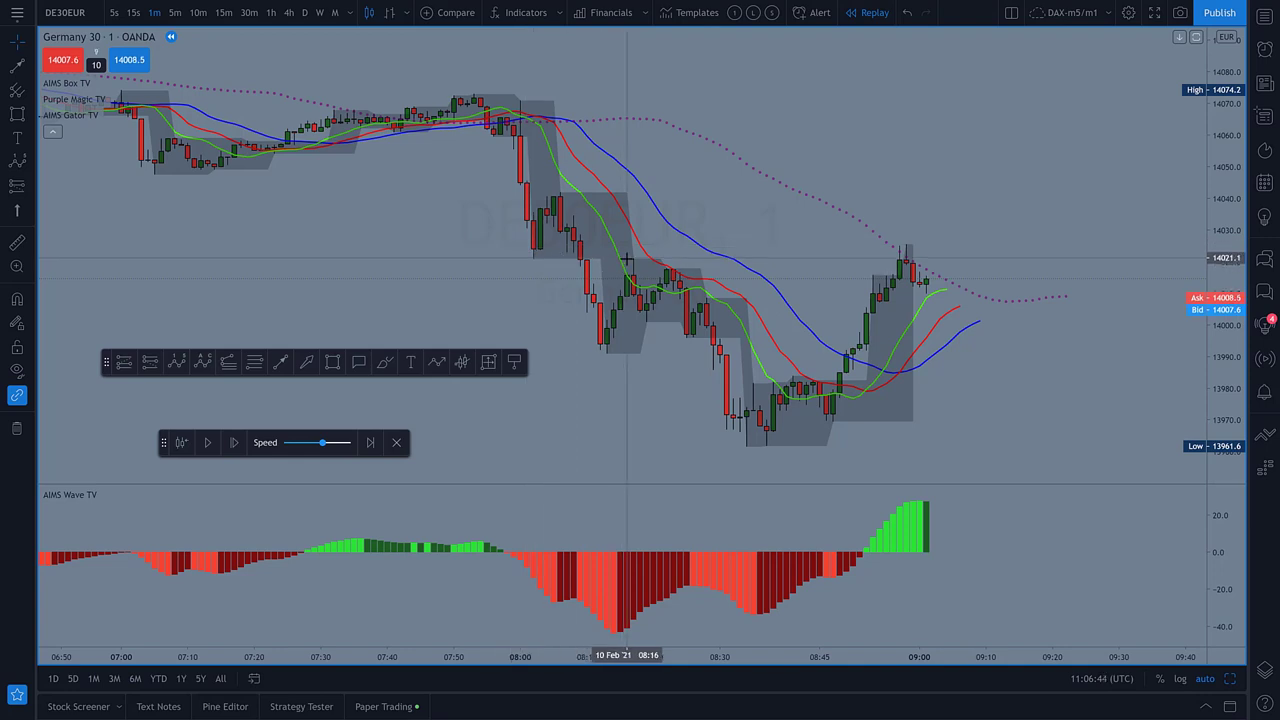
pyautogui.hotkey('alt', 'h')
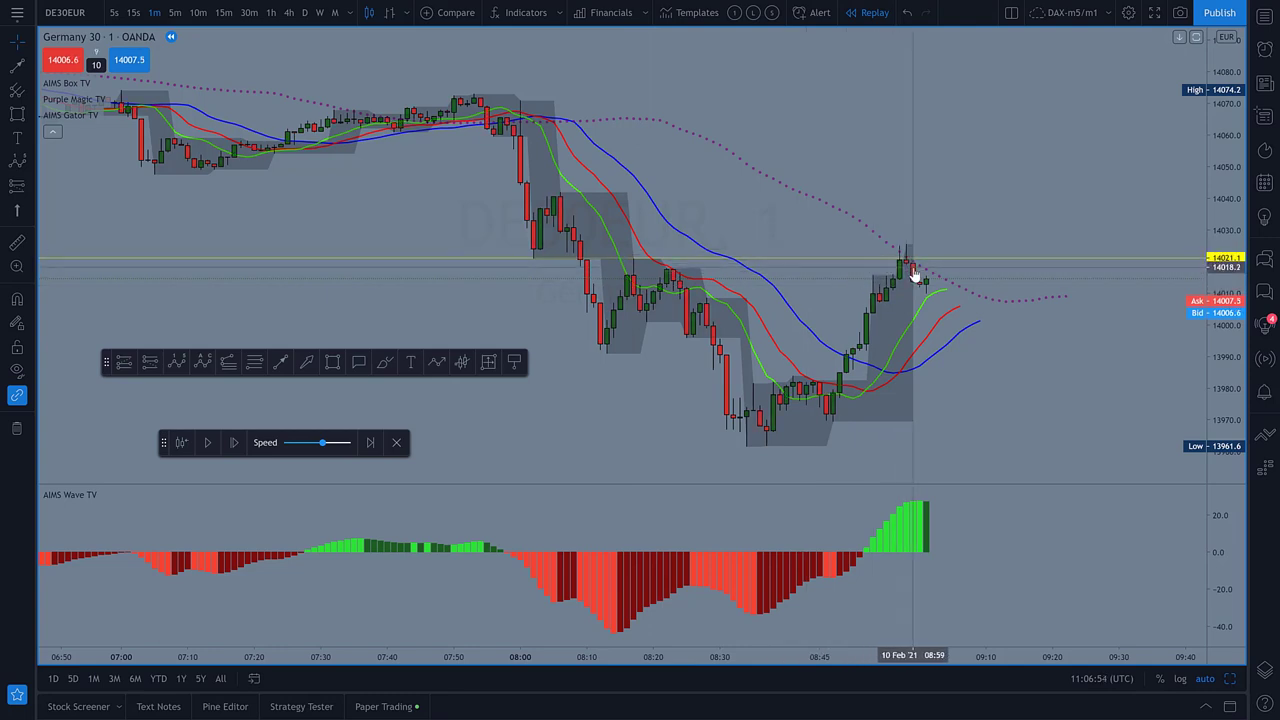
# - Step the 1-minute replay forward bar by bar to the 09:11 candle
pyautogui.click(235, 445)
pyautogui.click(235, 445)
pyautogui.click(235, 445)
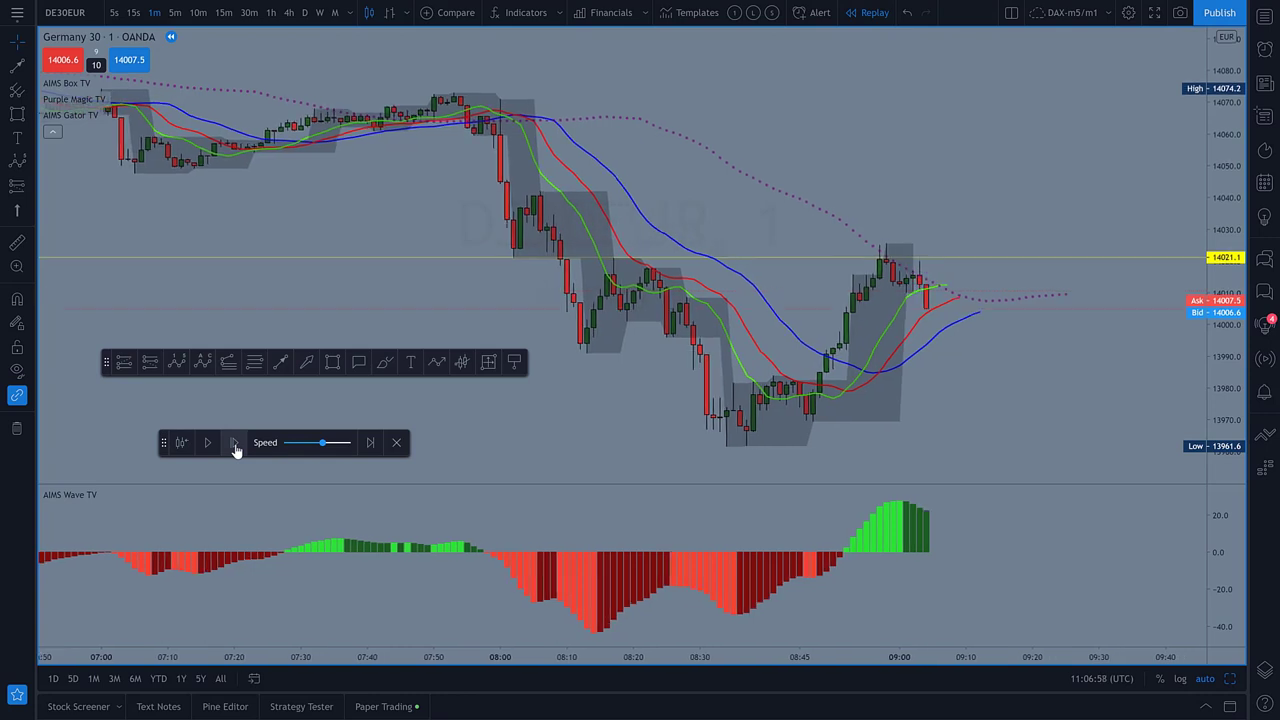
pyautogui.click(235, 445)
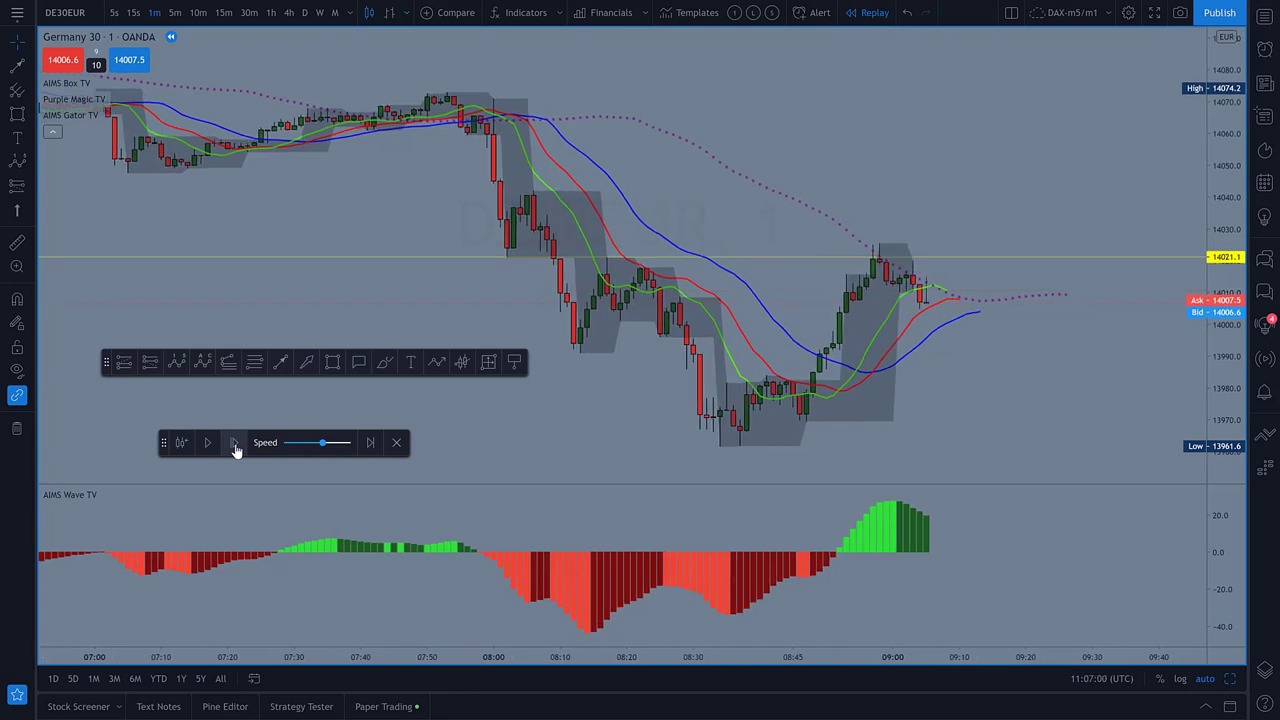
pyautogui.click(235, 445)
pyautogui.click(235, 445)
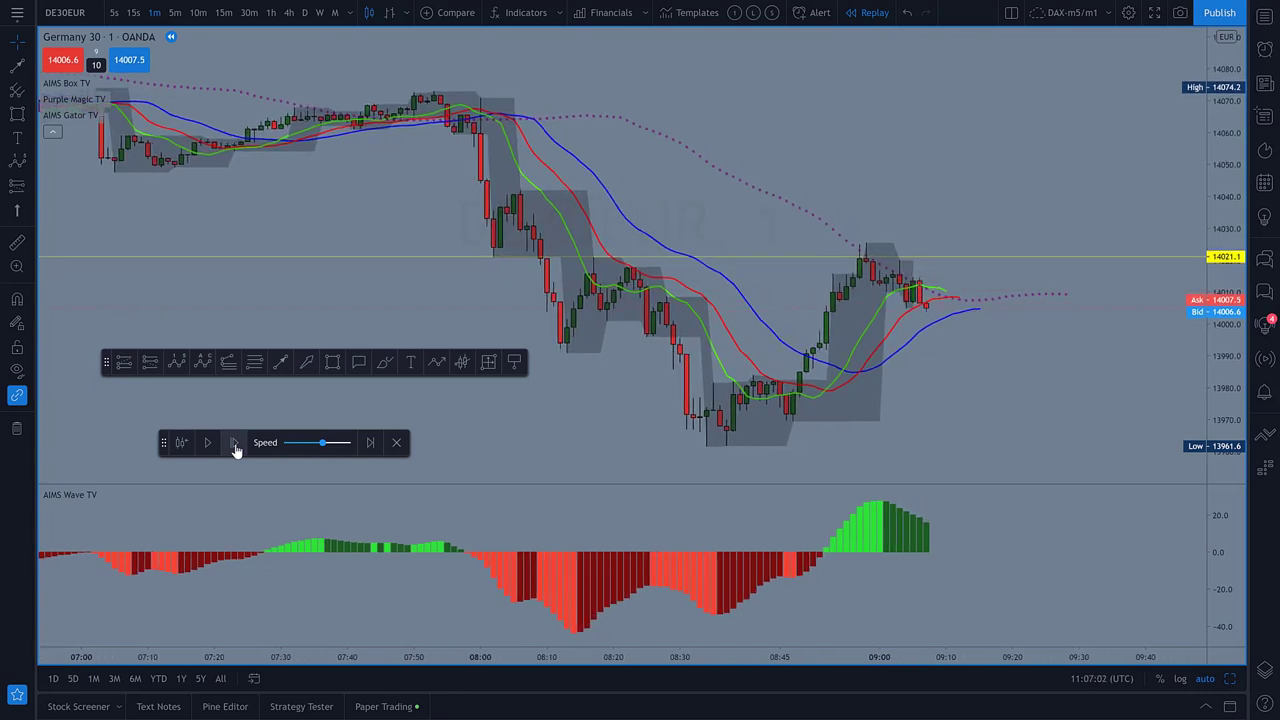
pyautogui.click(235, 445)
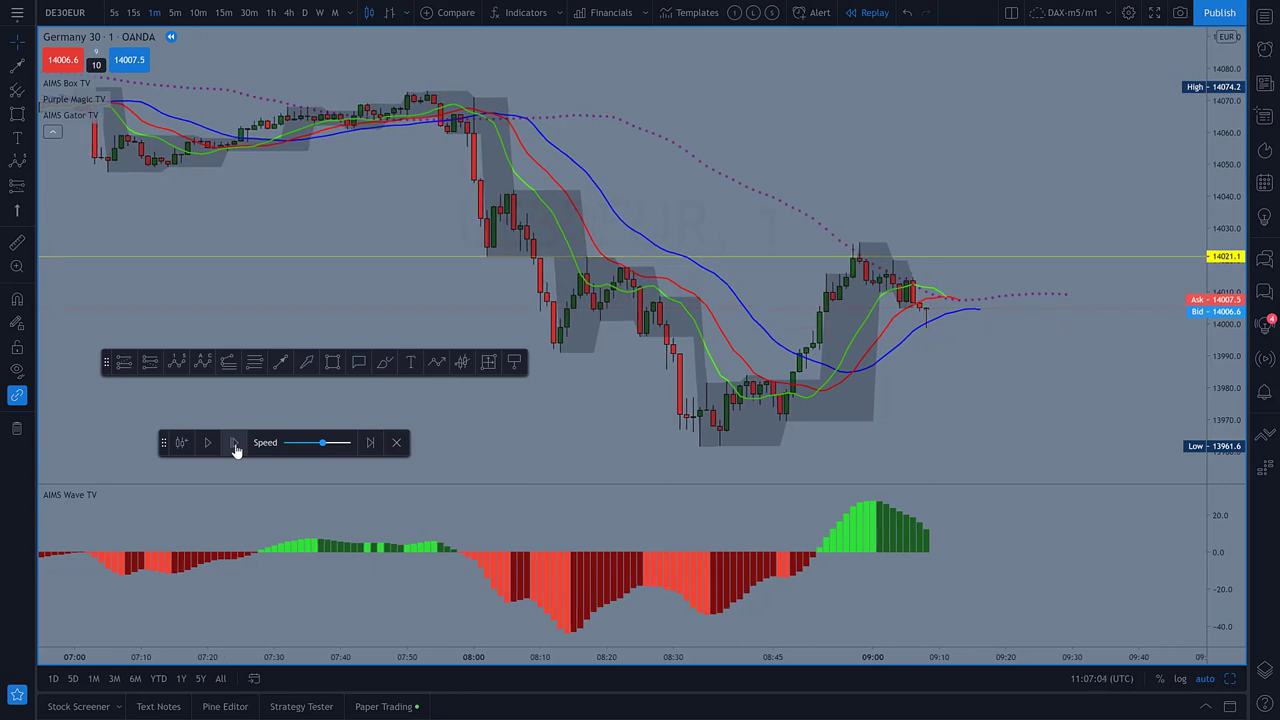
pyautogui.click(235, 445)
pyautogui.click(235, 445)
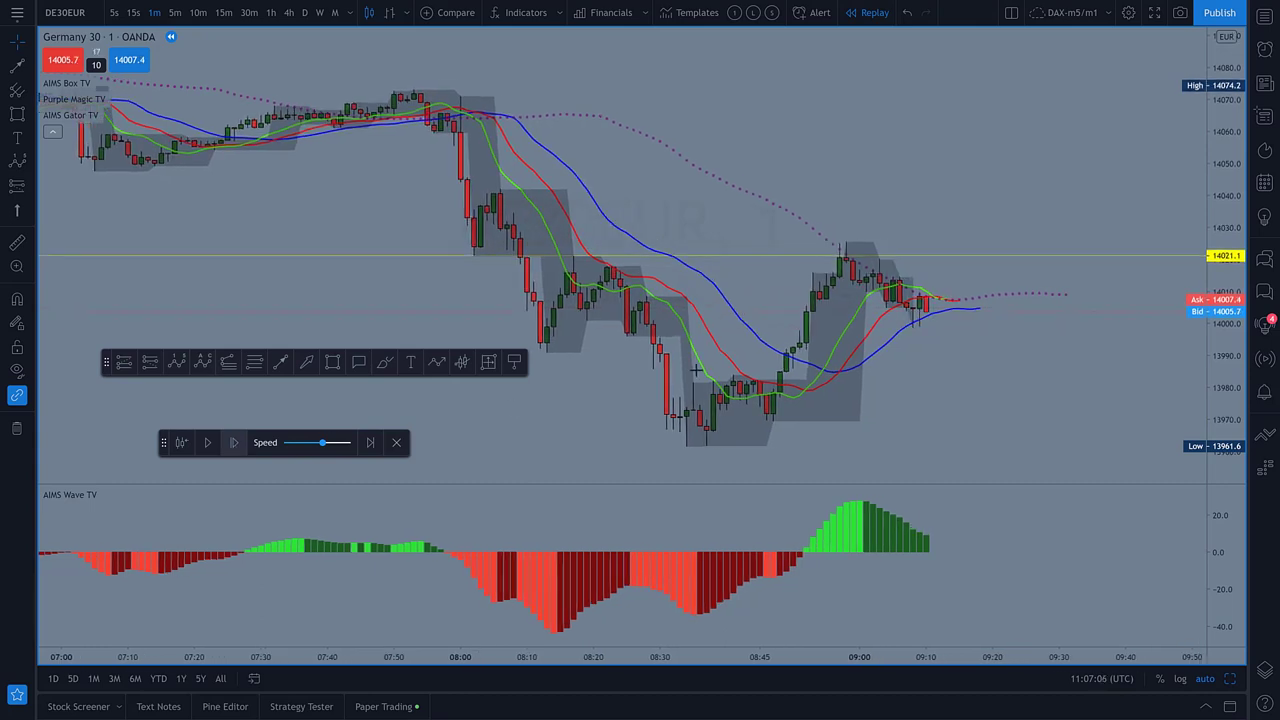
pyautogui.click(235, 445)
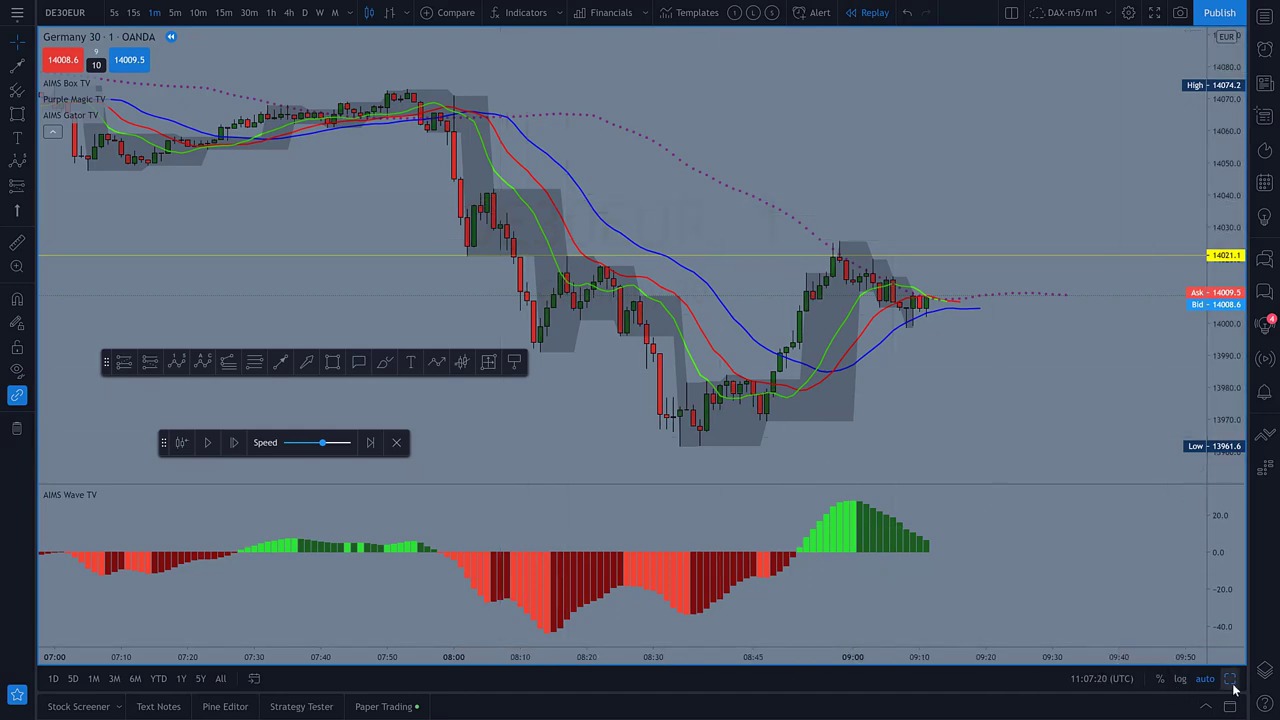
# - Restore the side-by-side 5-minute and 1-minute charts and exit bar replay, returning both to live data
pyautogui.hotkey('alt', 'Return')
pyautogui.scroll(-2, 470, 300)
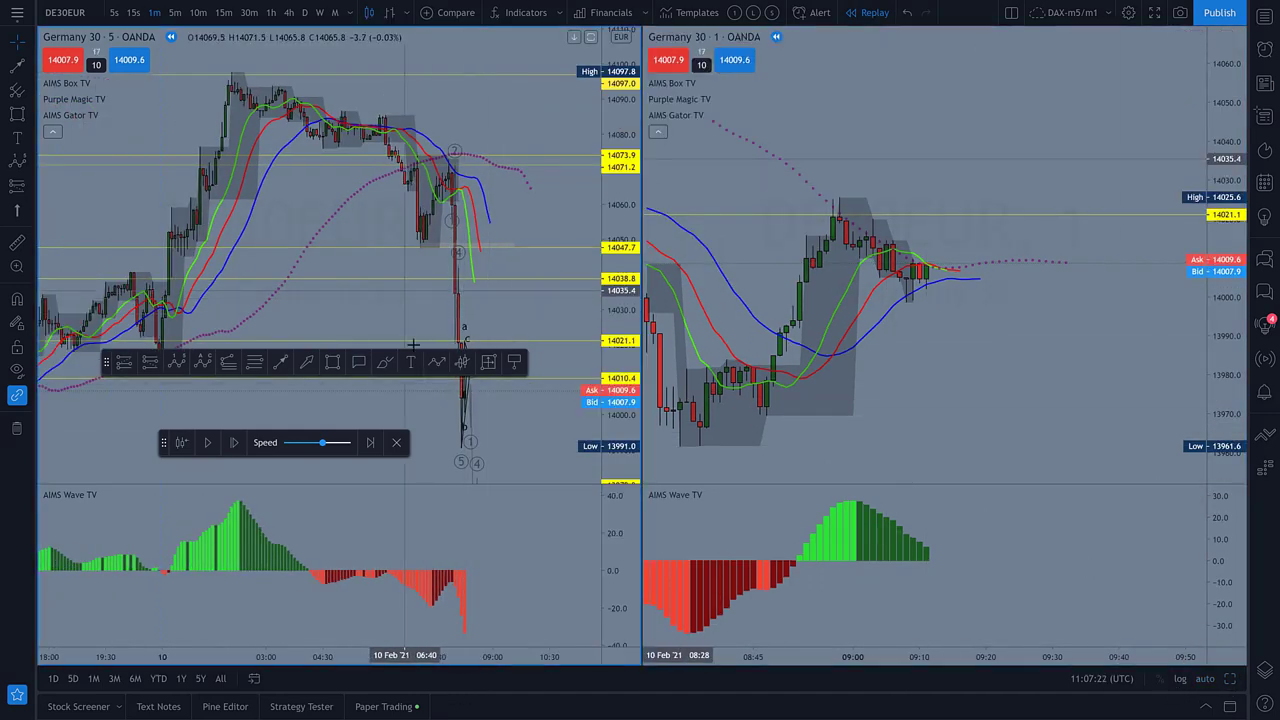
pyautogui.click(369, 443)
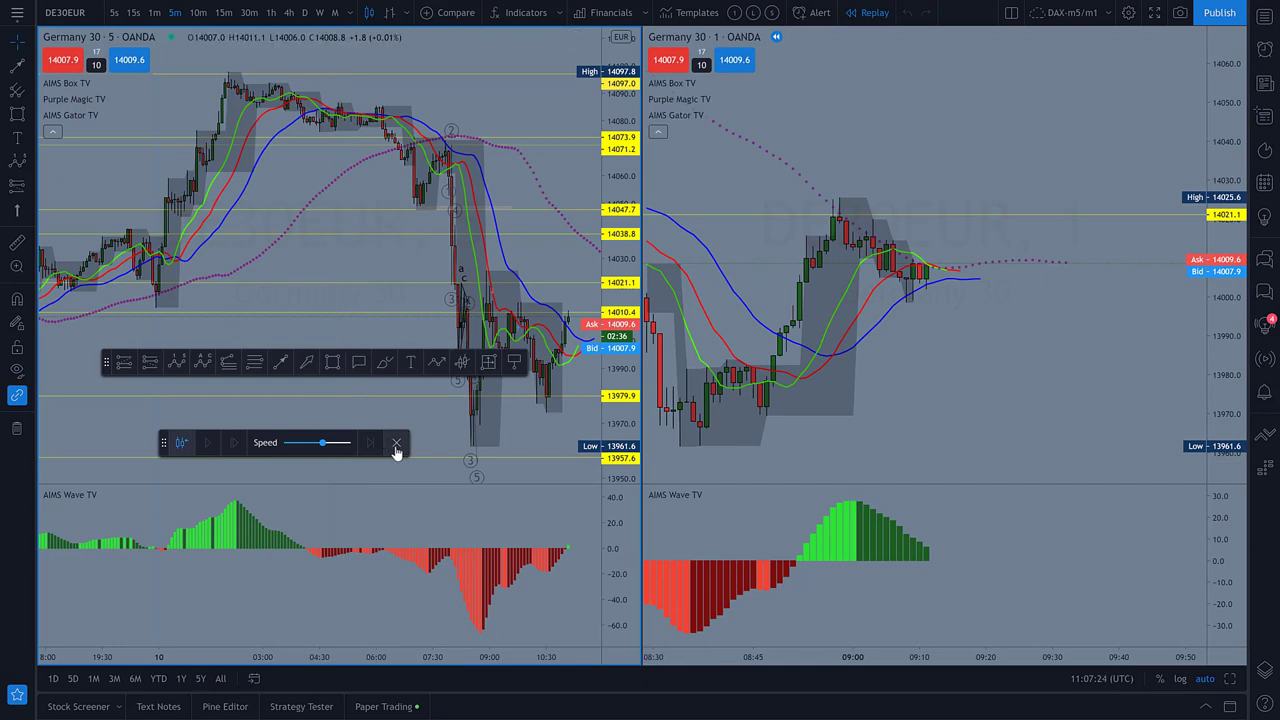
pyautogui.click(396, 443)
pyautogui.click(750, 404)
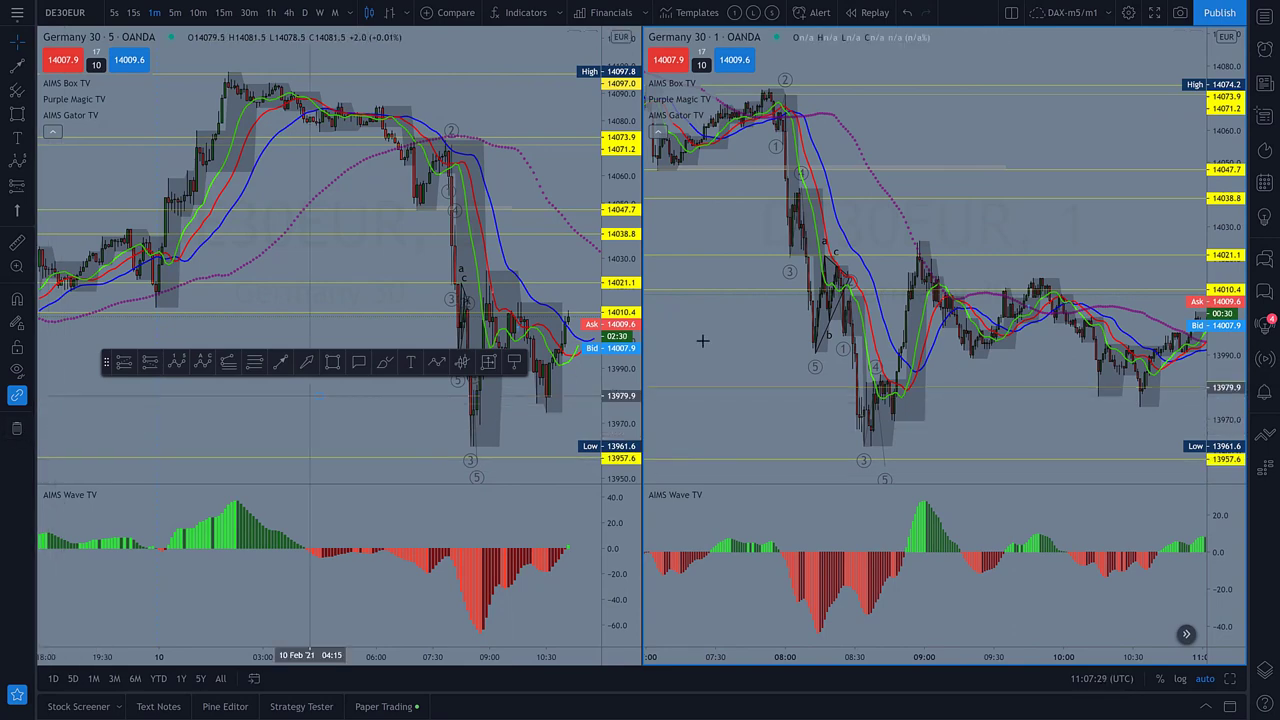
# - Hide all drawings and examine the sell-off after 08:00 and its rebound on the 5-minute and 1-minute charts
pyautogui.click(16, 372)
pyautogui.scroll(4, 906, 206)
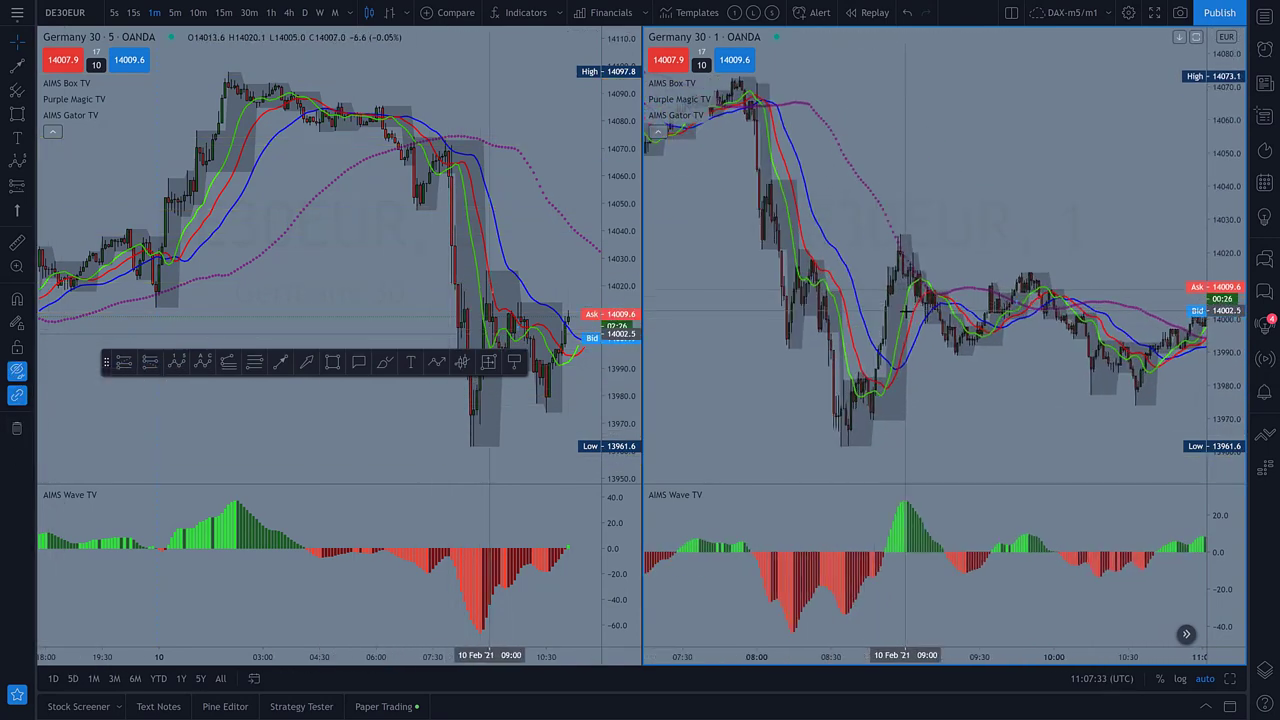
pyautogui.moveTo(906, 206); pyautogui.dragTo(1027, 206)
pyautogui.moveTo(380, 409); pyautogui.dragTo(302, 409)
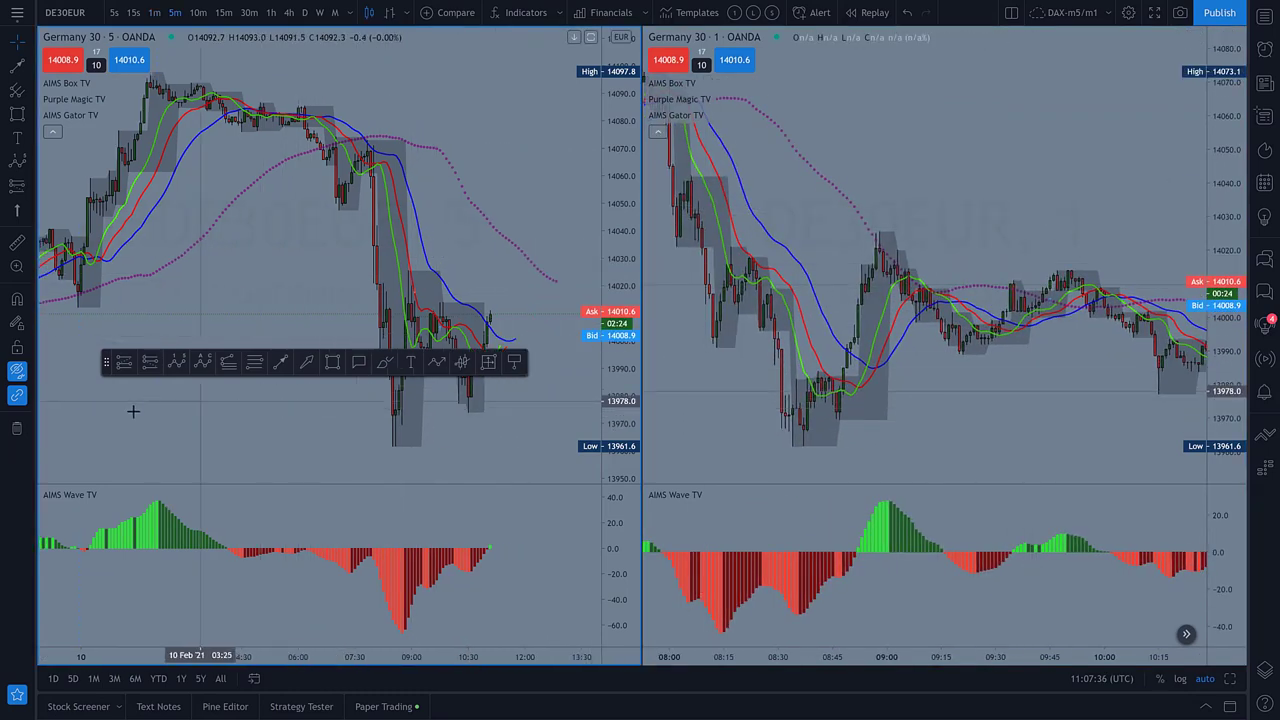
pyautogui.scroll(5, 486, 357)
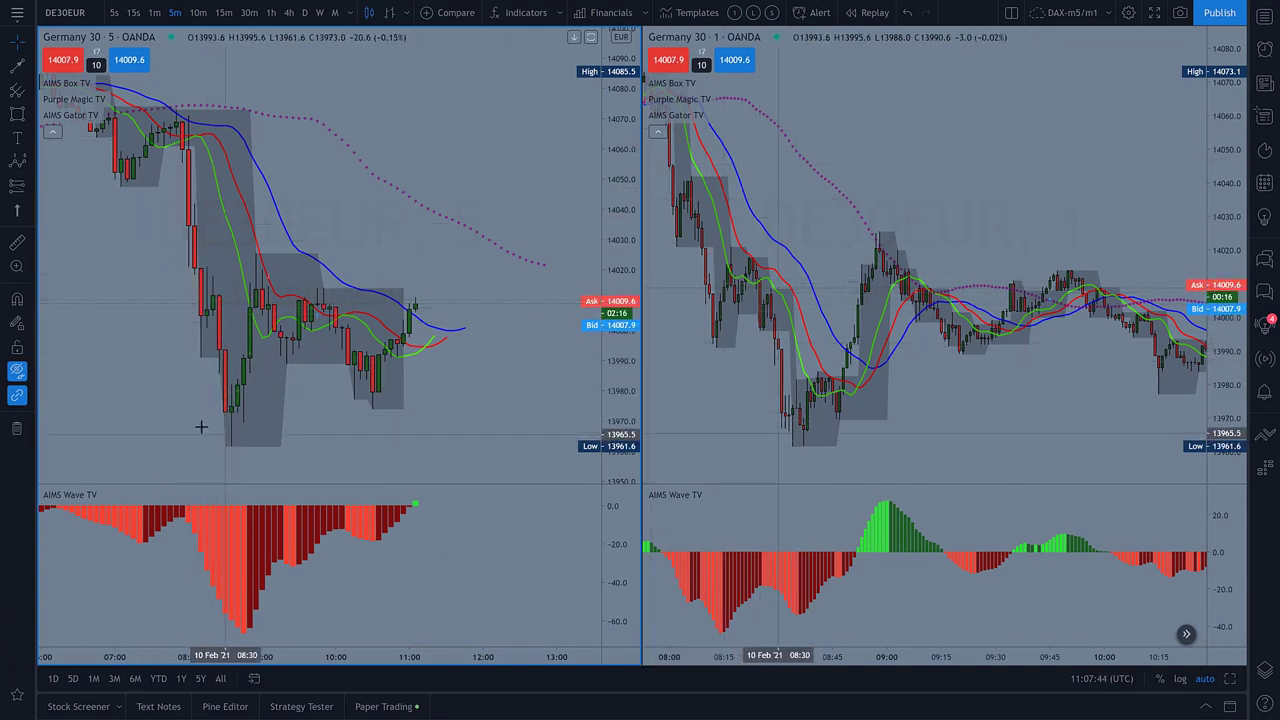
pyautogui.moveTo(235, 423); pyautogui.dragTo(337, 417)
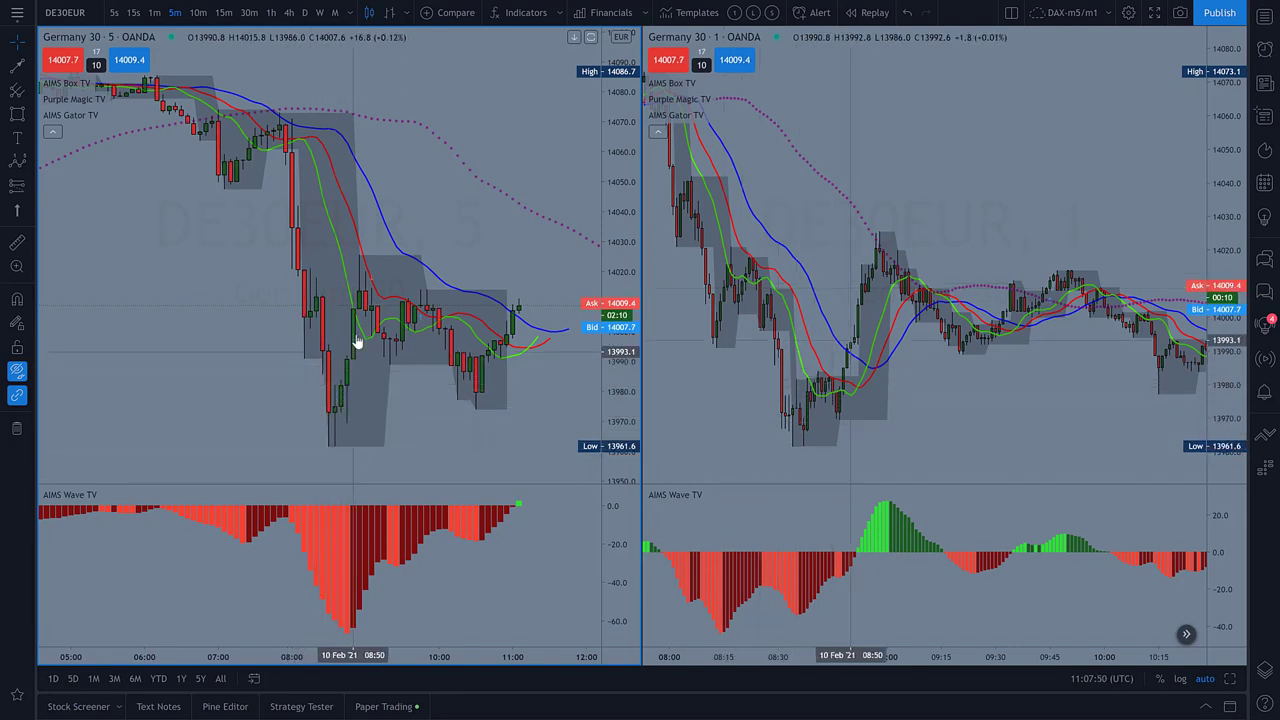
# - Apply the indicator template with three EMAs and volume to the 5-minute chart and examine price action around the averages
pyautogui.click(776, 13)
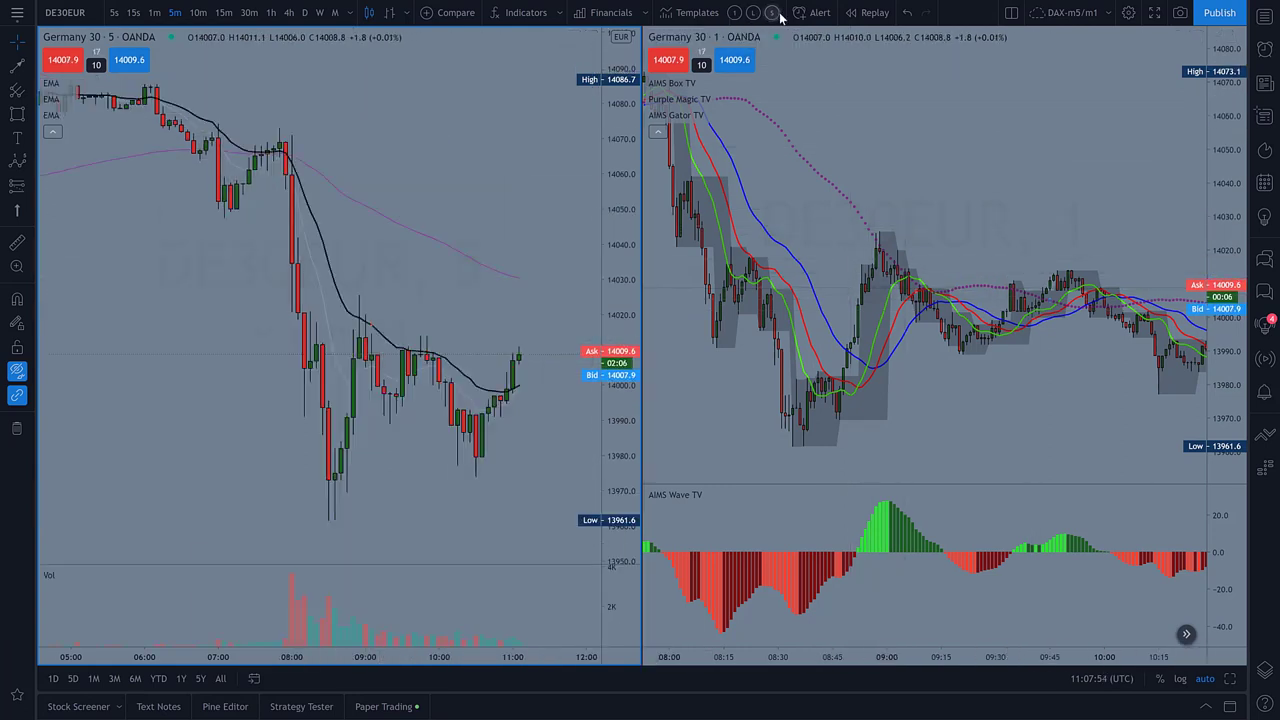
pyautogui.scroll(1, 478, 316)
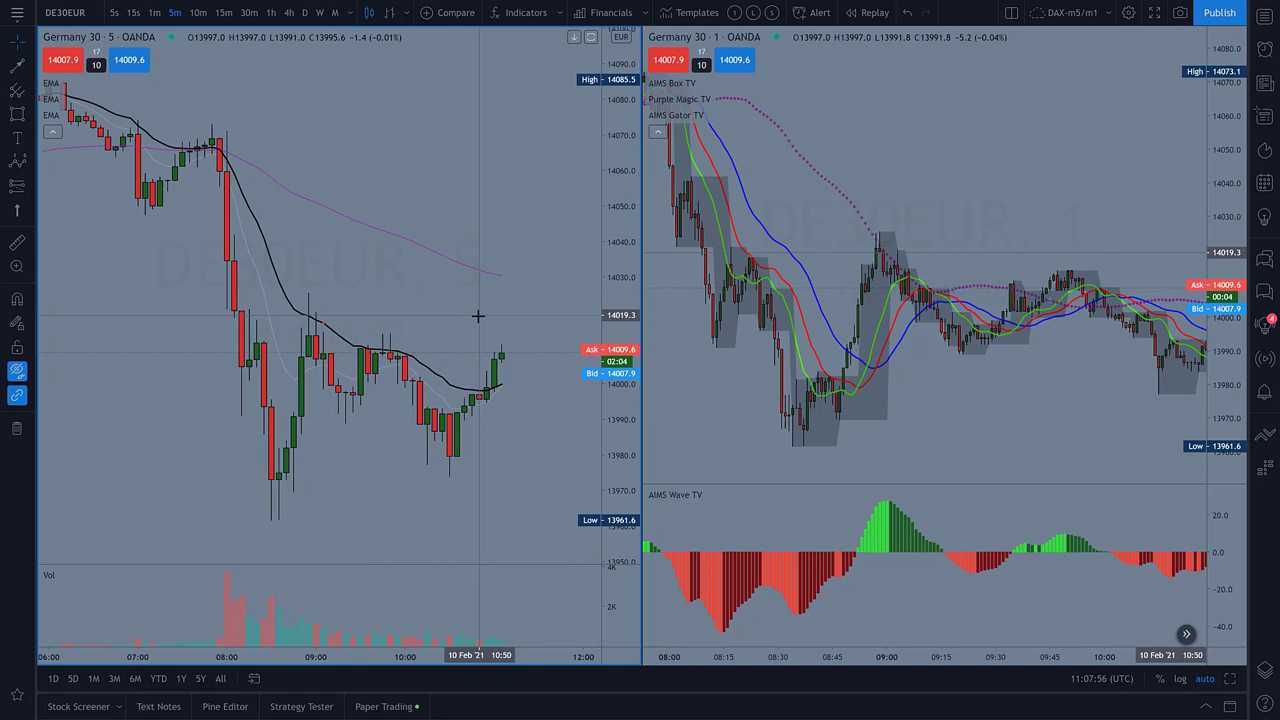
pyautogui.scroll(-2, 478, 316)
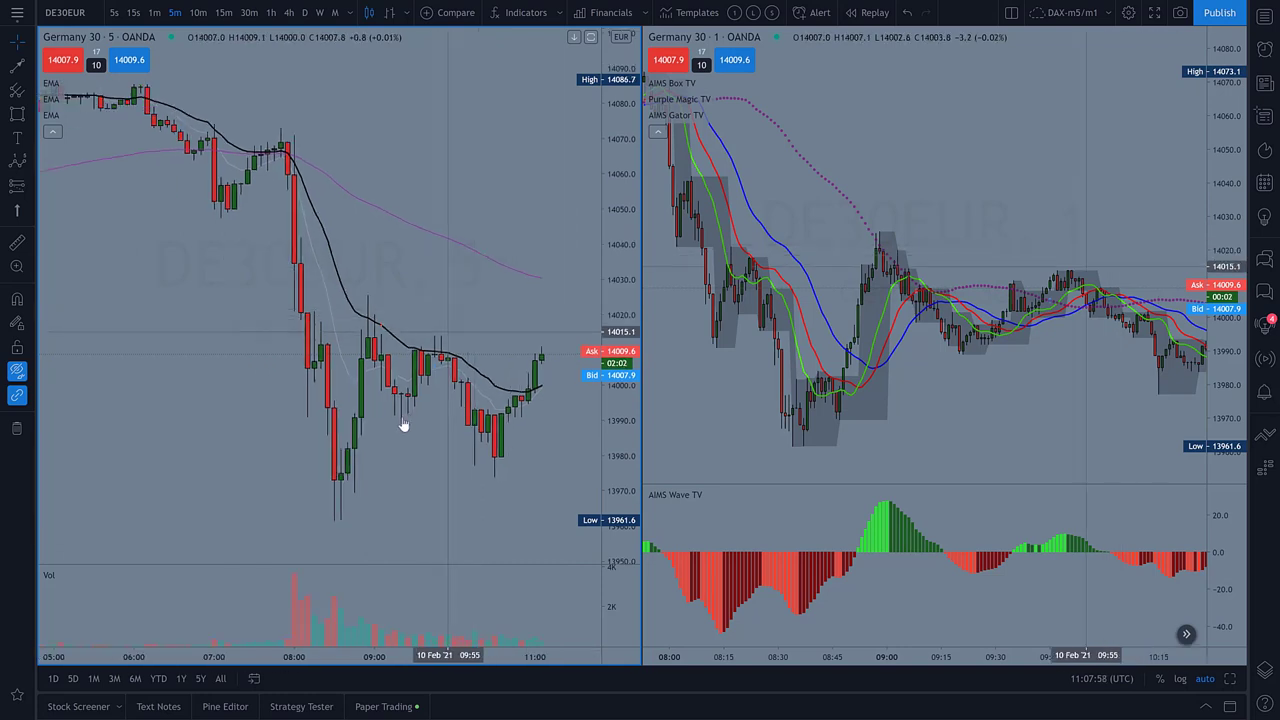
pyautogui.scroll(1, 286, 413)
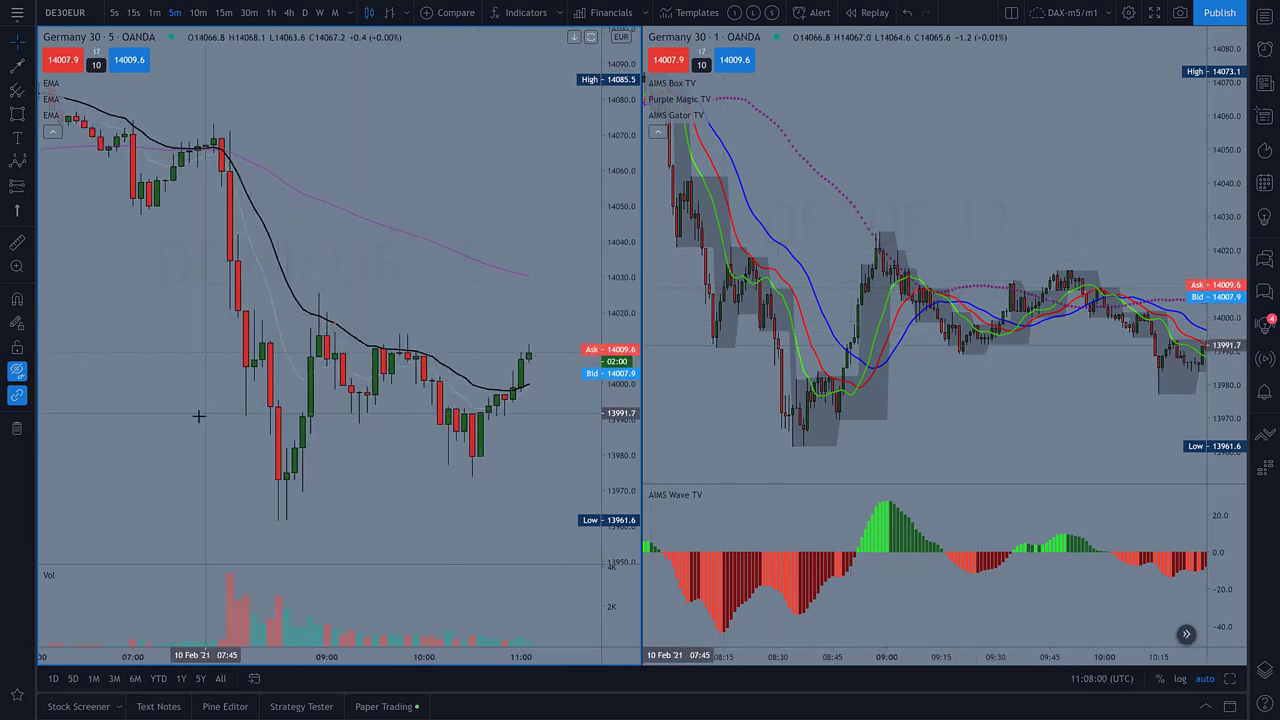
pyautogui.moveTo(197, 414); pyautogui.dragTo(340, 451)
pyautogui.scroll(1, 340, 451)
pyautogui.moveTo(318, 391); pyautogui.dragTo(335, 380)
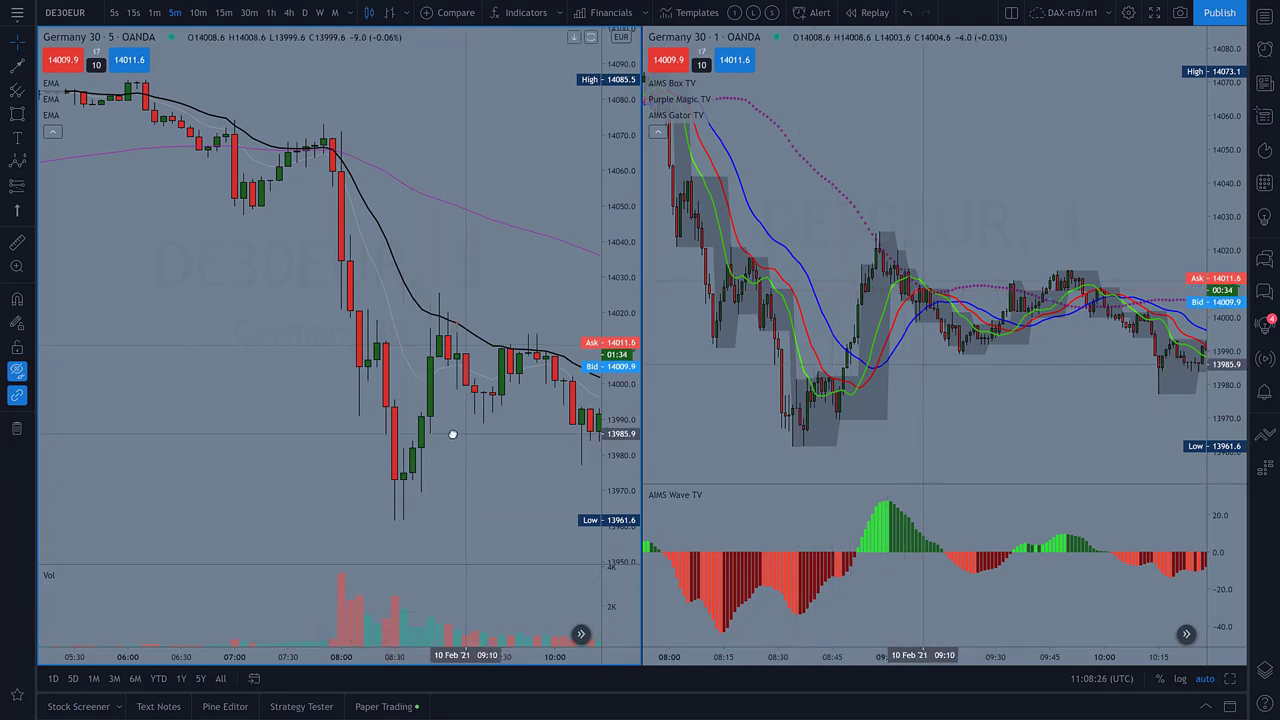
pyautogui.moveTo(451, 434); pyautogui.dragTo(420, 366)
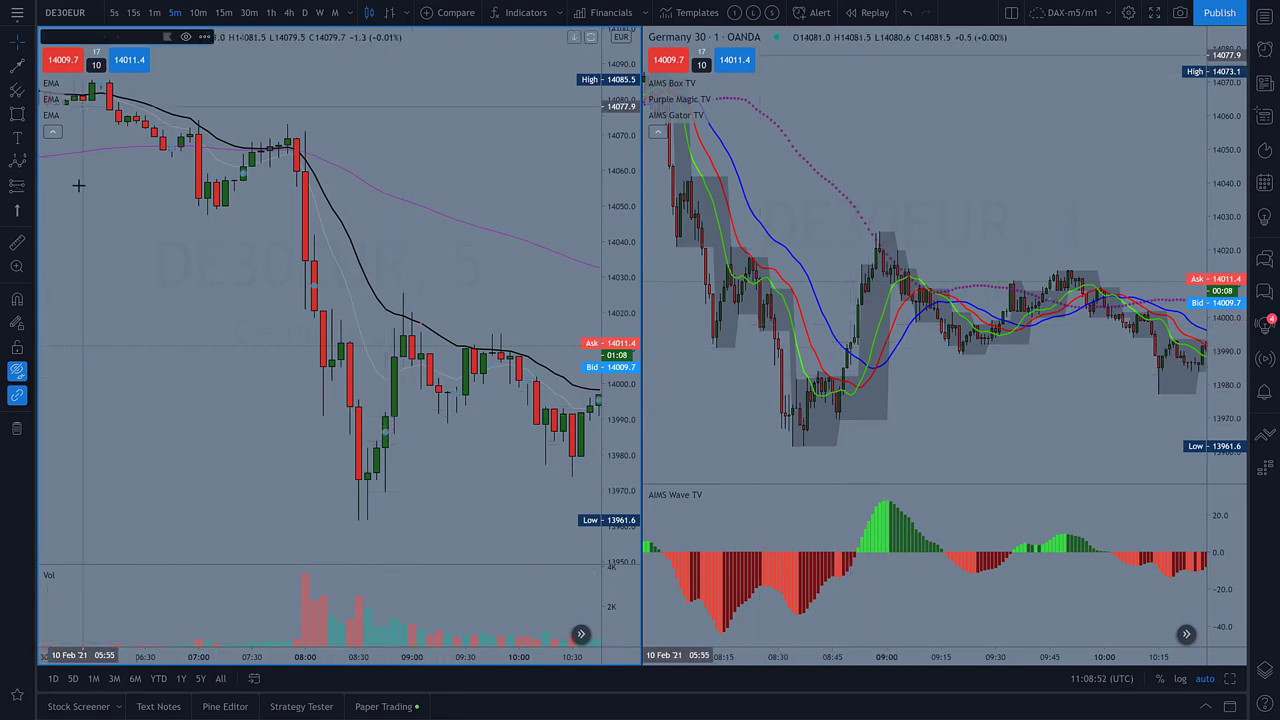
# - Draw a rectangle on the 5-minute chart from about 13992.2 to 13984.9, ending at 10:10, and check the zone on the 1-minute chart
pyautogui.click(17, 693)
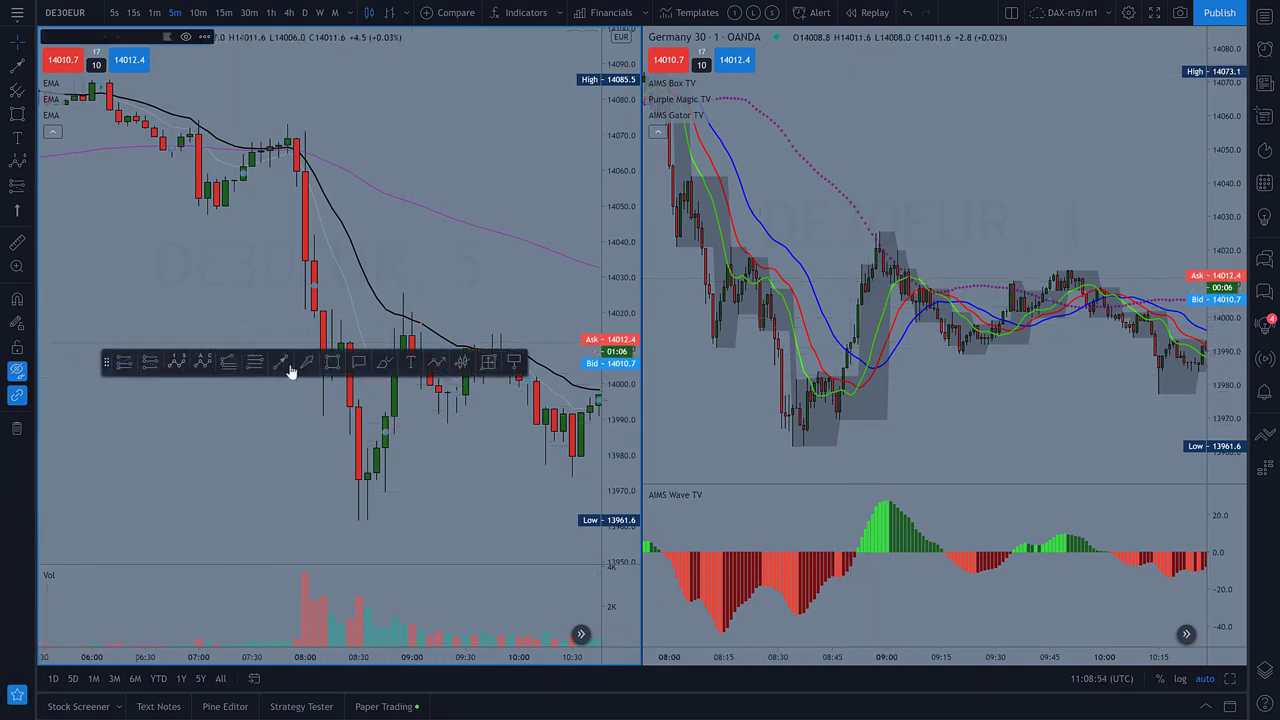
pyautogui.click(331, 362)
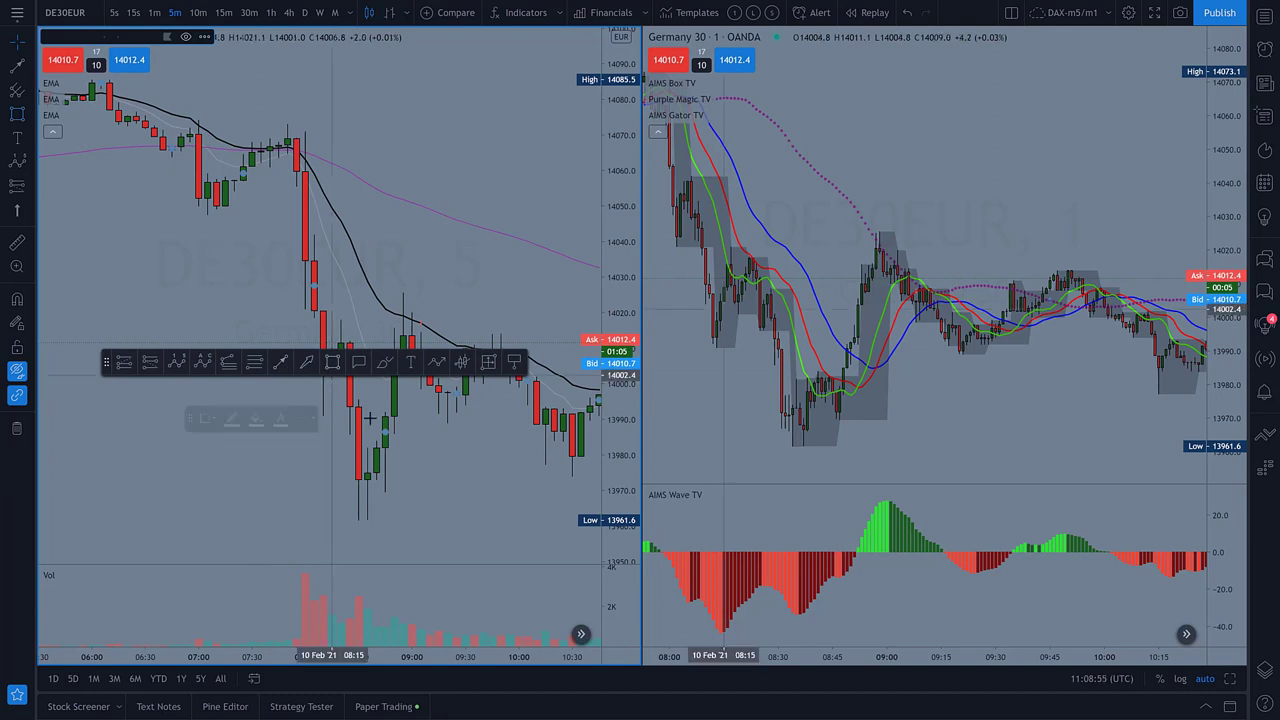
pyautogui.click(535, 437)
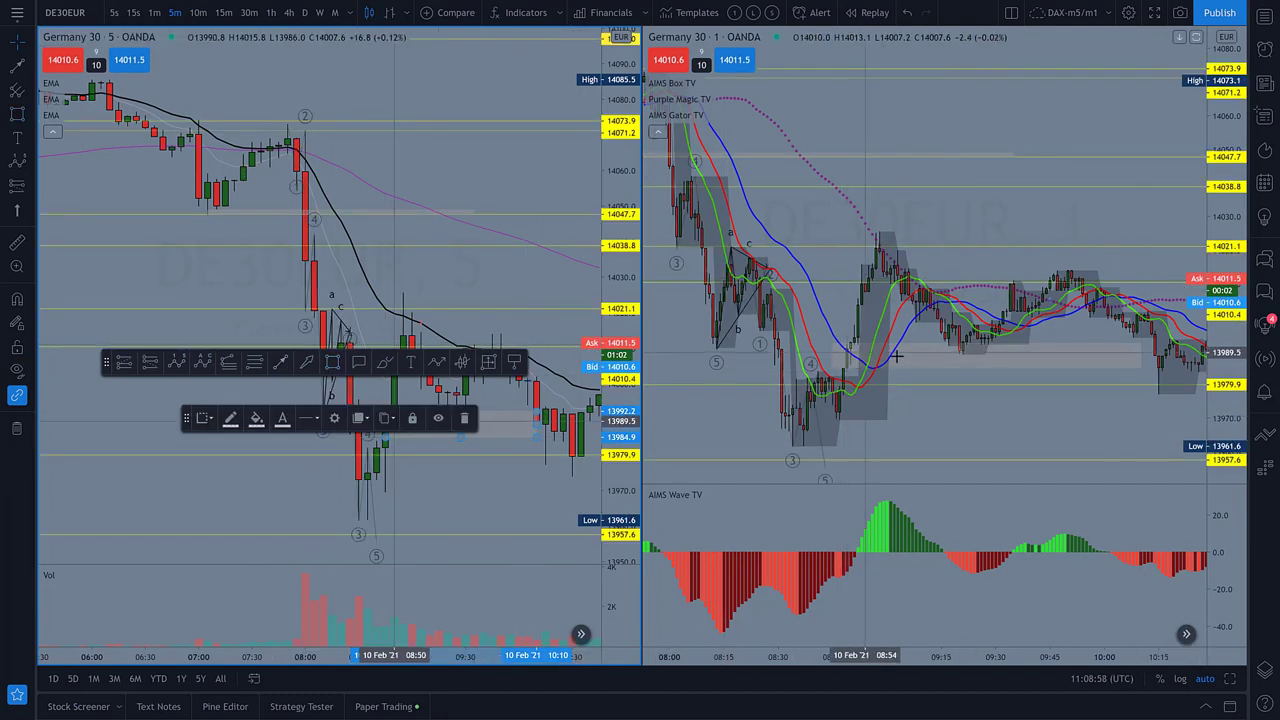
pyautogui.moveTo(945, 408); pyautogui.dragTo(911, 402)
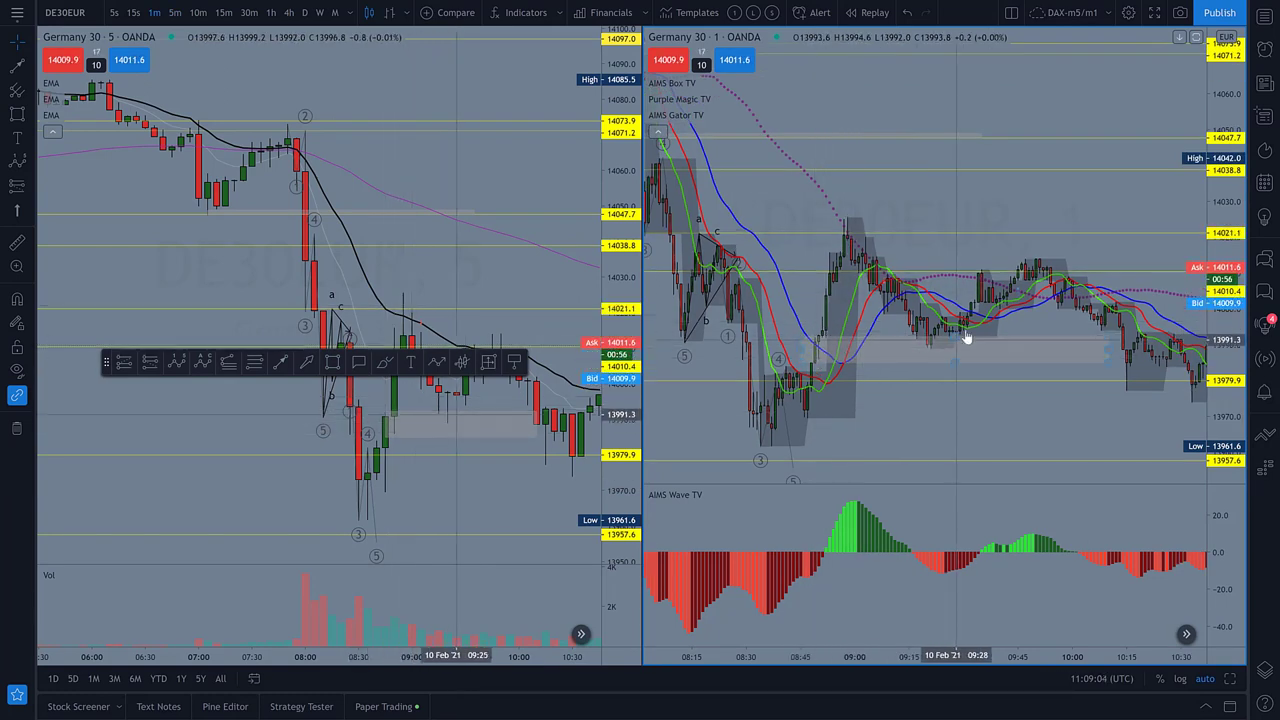
pyautogui.moveTo(1046, 423); pyautogui.dragTo(946, 431)
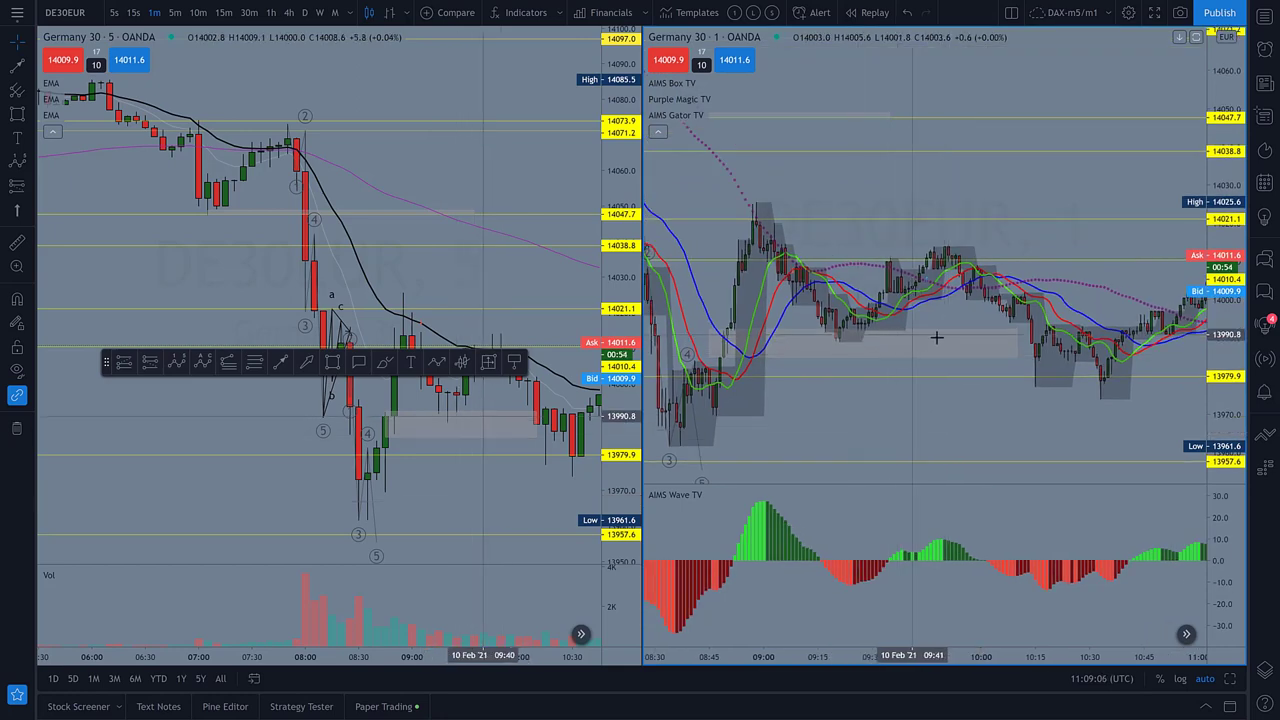
pyautogui.scroll(-2, 897, 316)
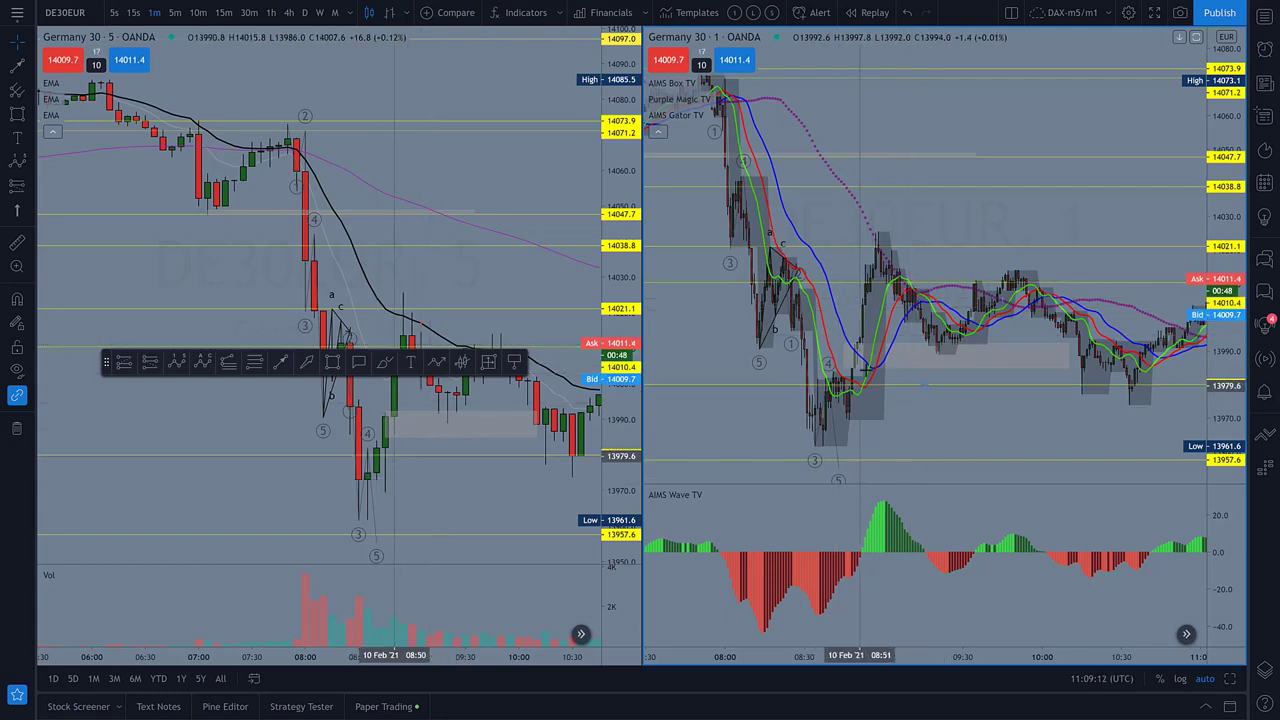
# - Examine the rebound and pullback around 09:00 on the 1-minute Germany 30 chart against the averages and the marked zone
pyautogui.scroll(5, 893, 306)
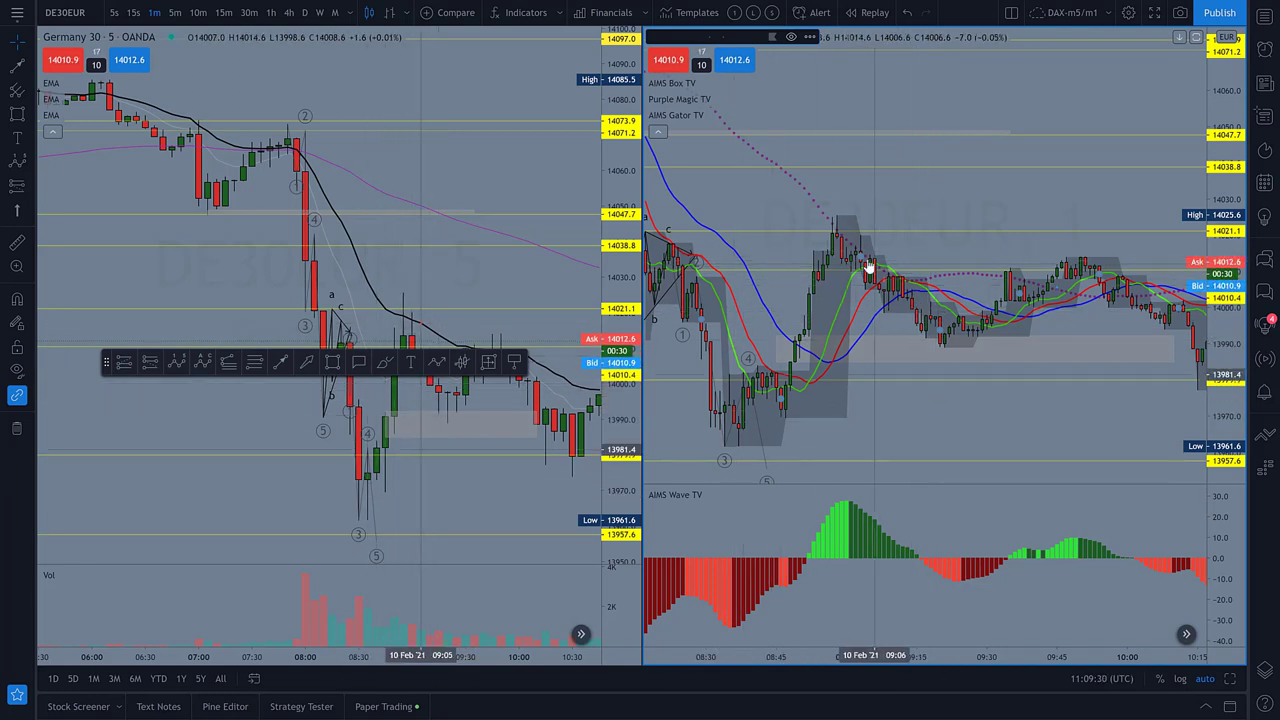
pyautogui.scroll(-2, 872, 330)
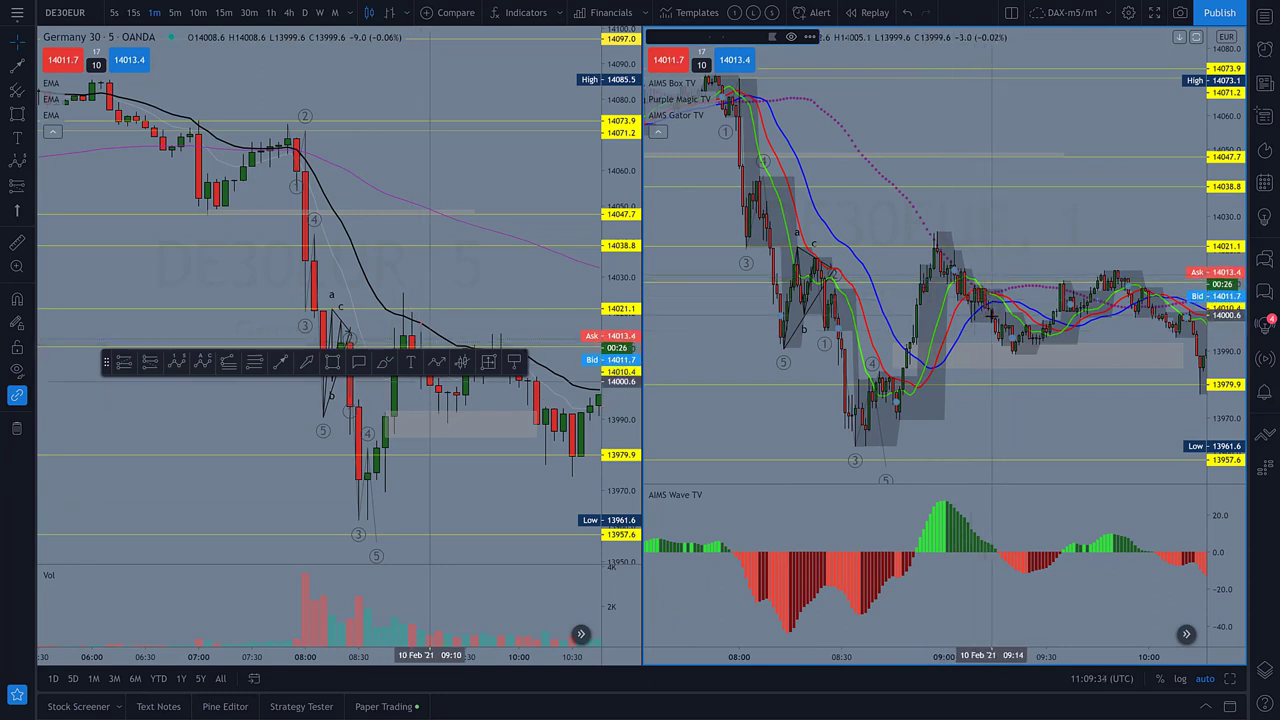
pyautogui.scroll(-1, 990, 316)
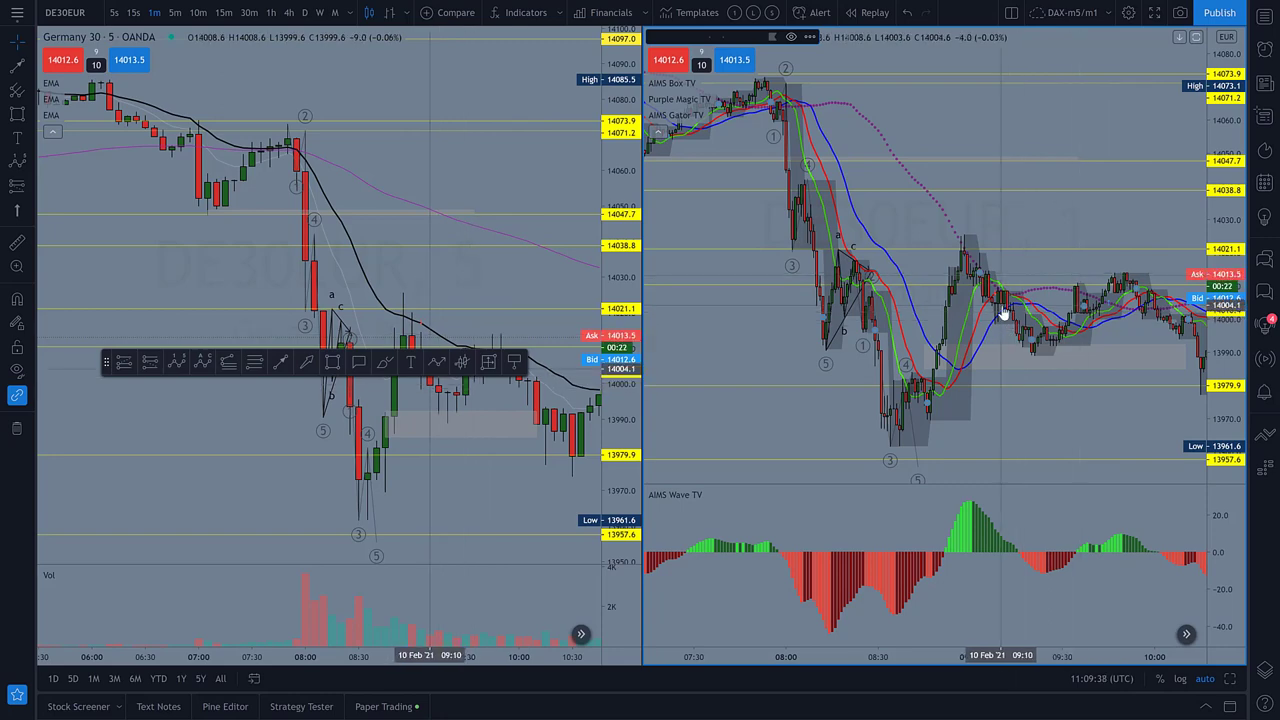
pyautogui.scroll(-2, 1004, 258)
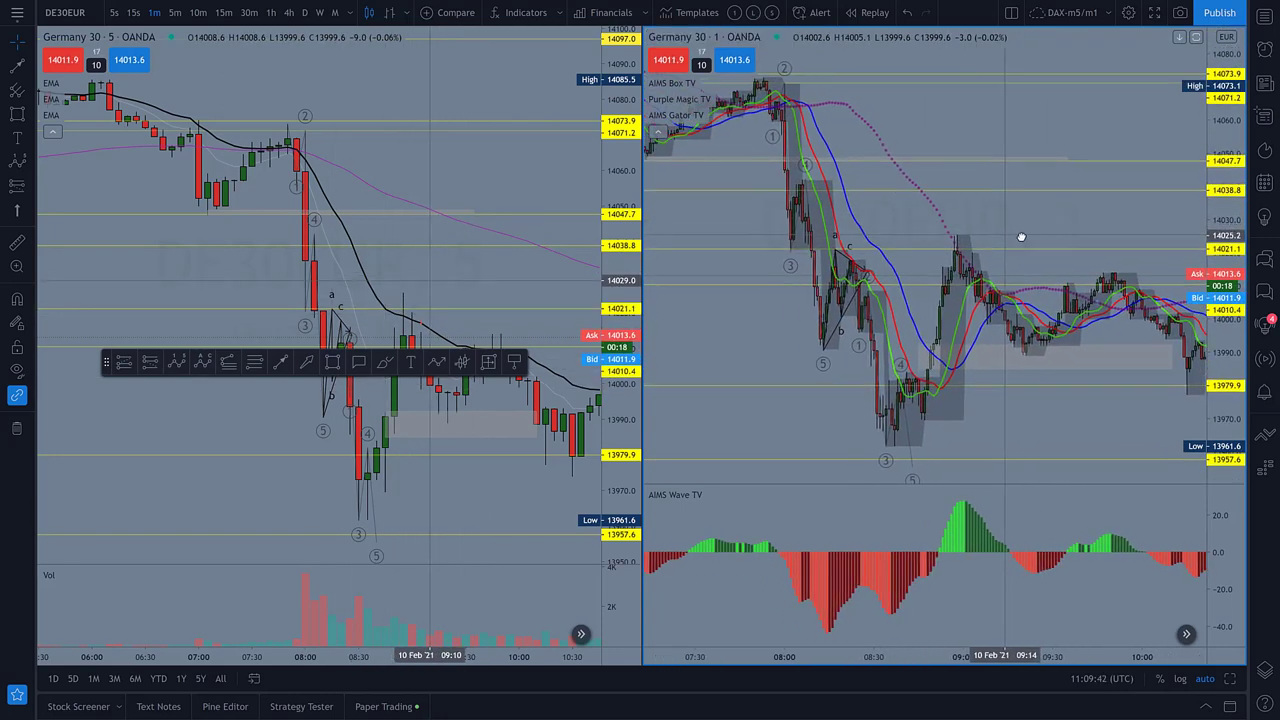
pyautogui.moveTo(560, 197); pyautogui.dragTo(480, 197)
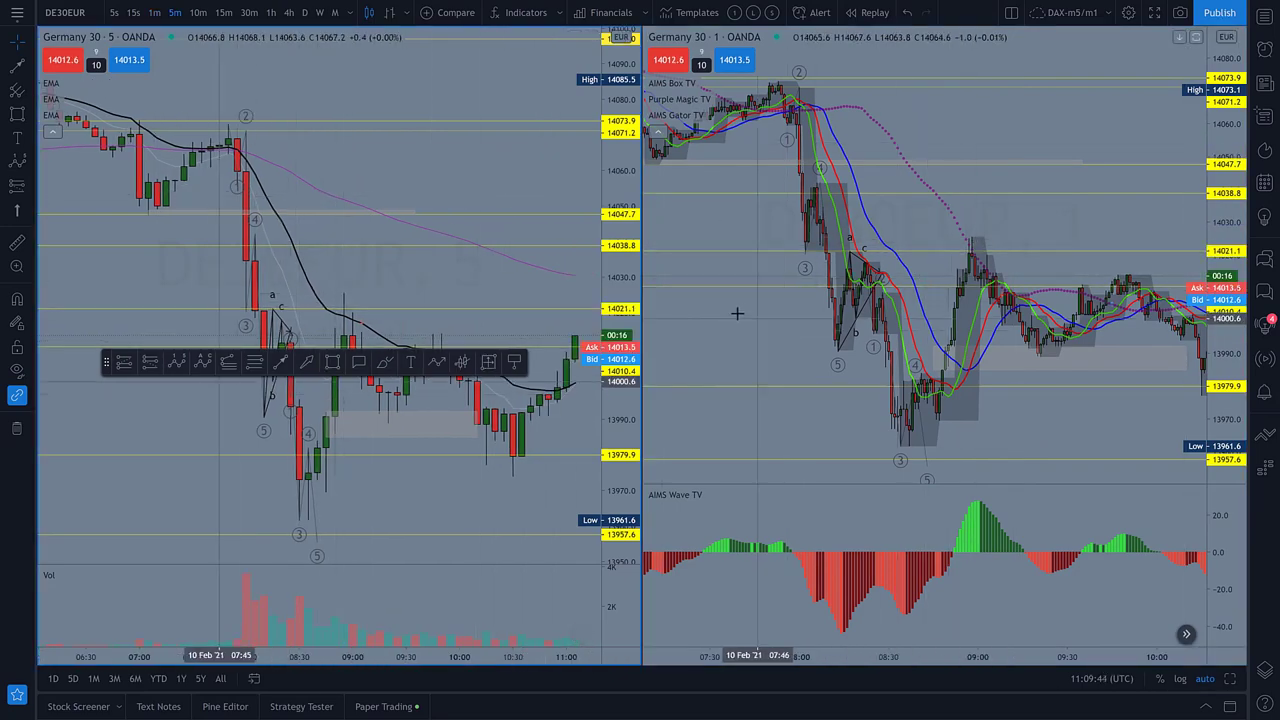
# - Switch through the browser tabs to the annotated trade screenshot and view its short and re-entry notes
pyautogui.hotkey('ctrl', 'Tab')
pyautogui.hotkey('ctrl', 'Tab')
pyautogui.hotkey('ctrl', 'Tab')
pyautogui.hotkey('ctrl', 'Tab')
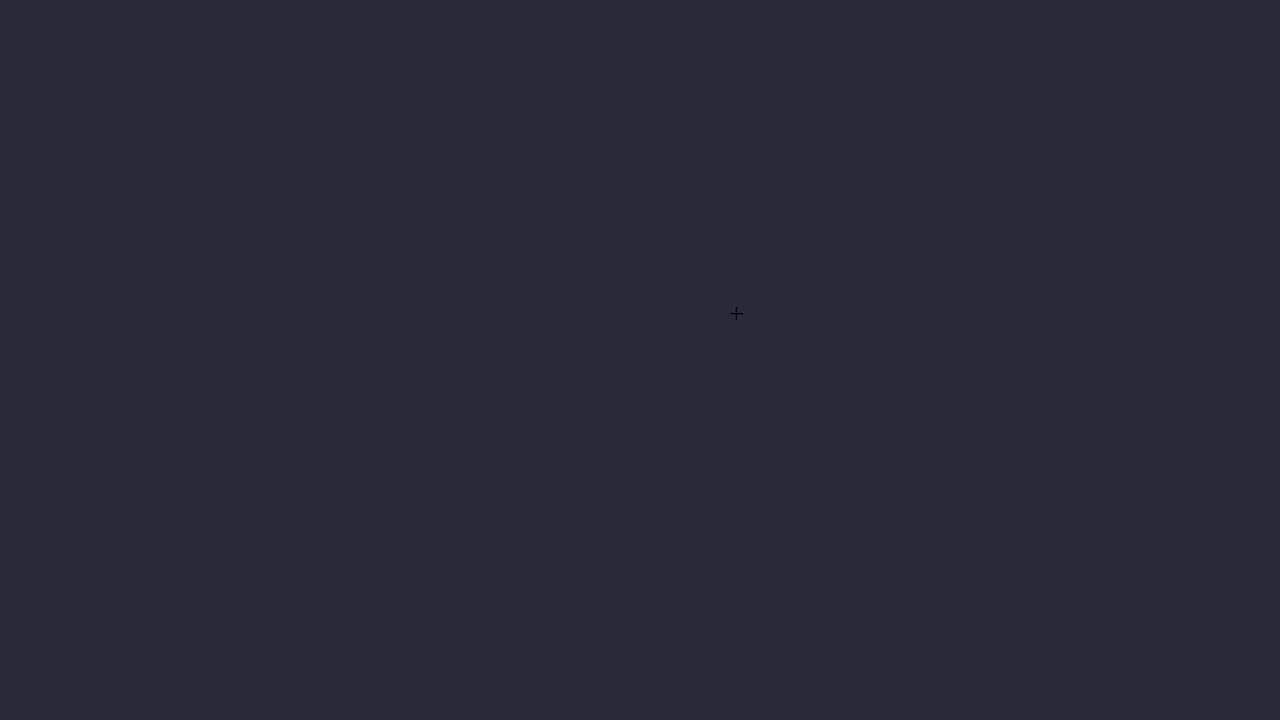
pyautogui.hotkey('ctrl', 'Tab')
pyautogui.hotkey('ctrl', 'Tab')
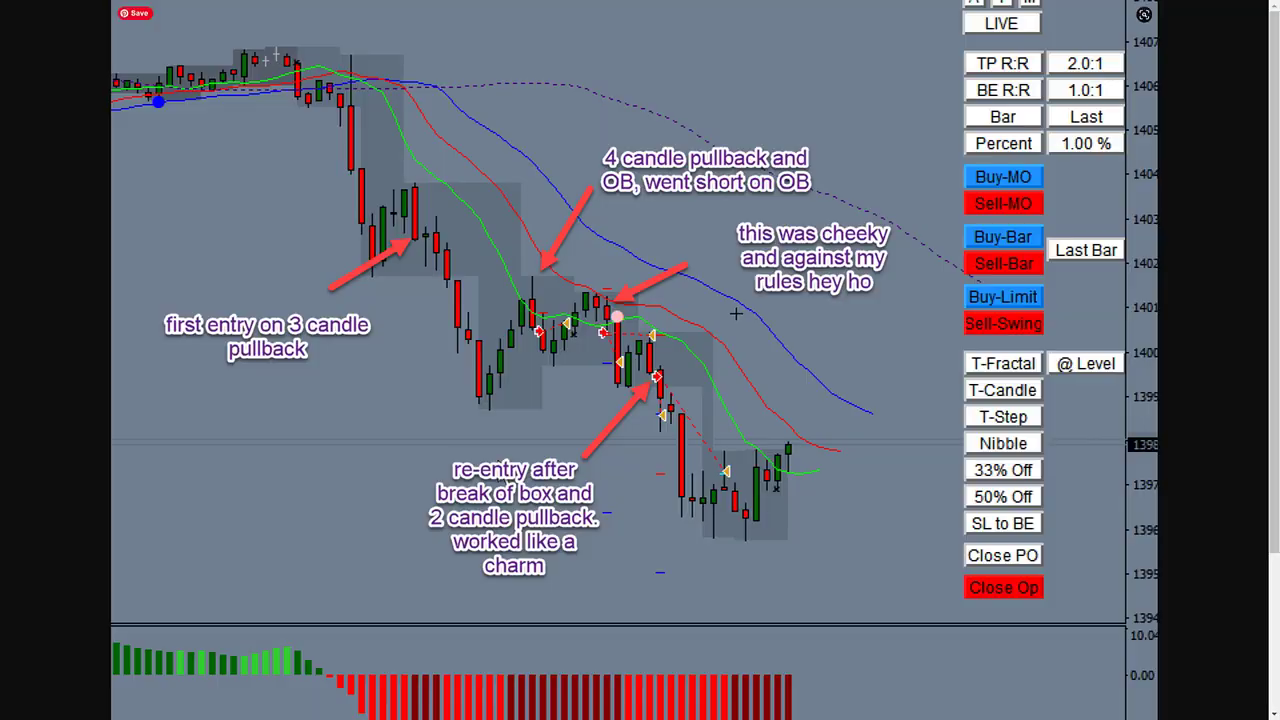
# - Switch to the Uranium Energy Corp charts and examine the five-wave count on the weekly and daily timeframes
pyautogui.moveTo(414, 229); pyautogui.dragTo(320, 237)
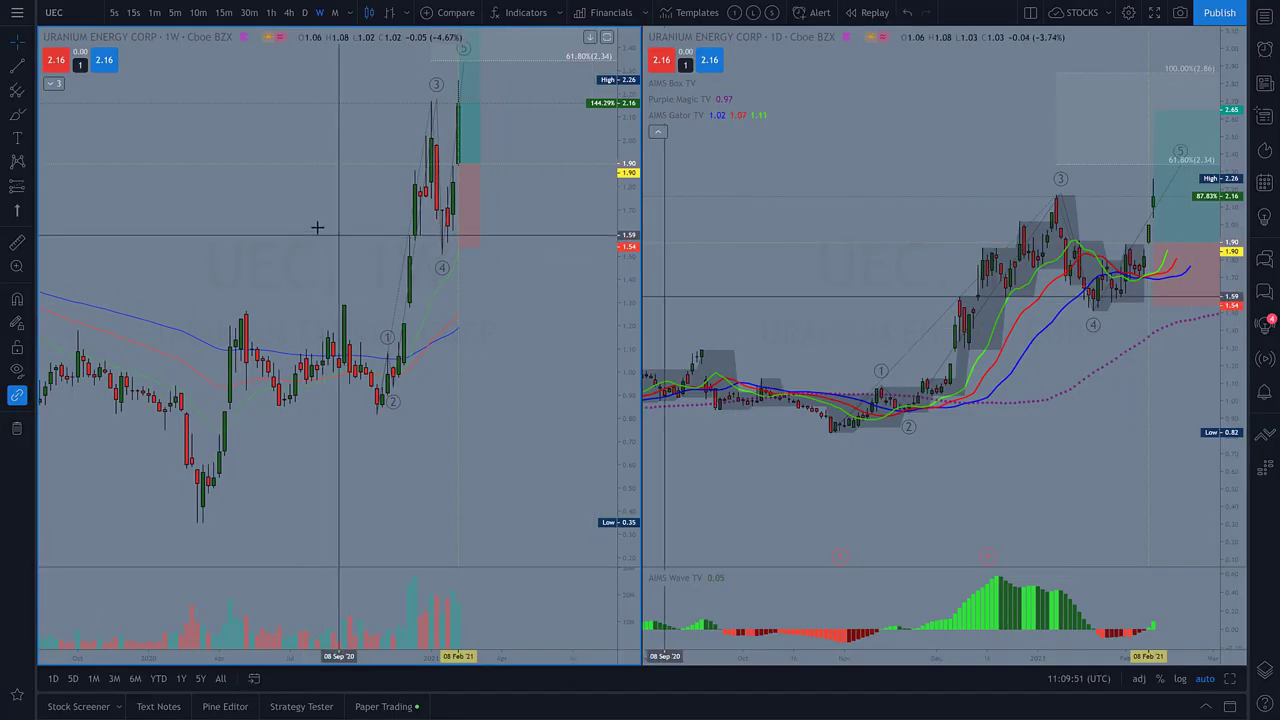
pyautogui.scroll(2, 317, 228)
pyautogui.moveTo(471, 297); pyautogui.dragTo(466, 254)
pyautogui.moveTo(974, 223); pyautogui.dragTo(863, 223)
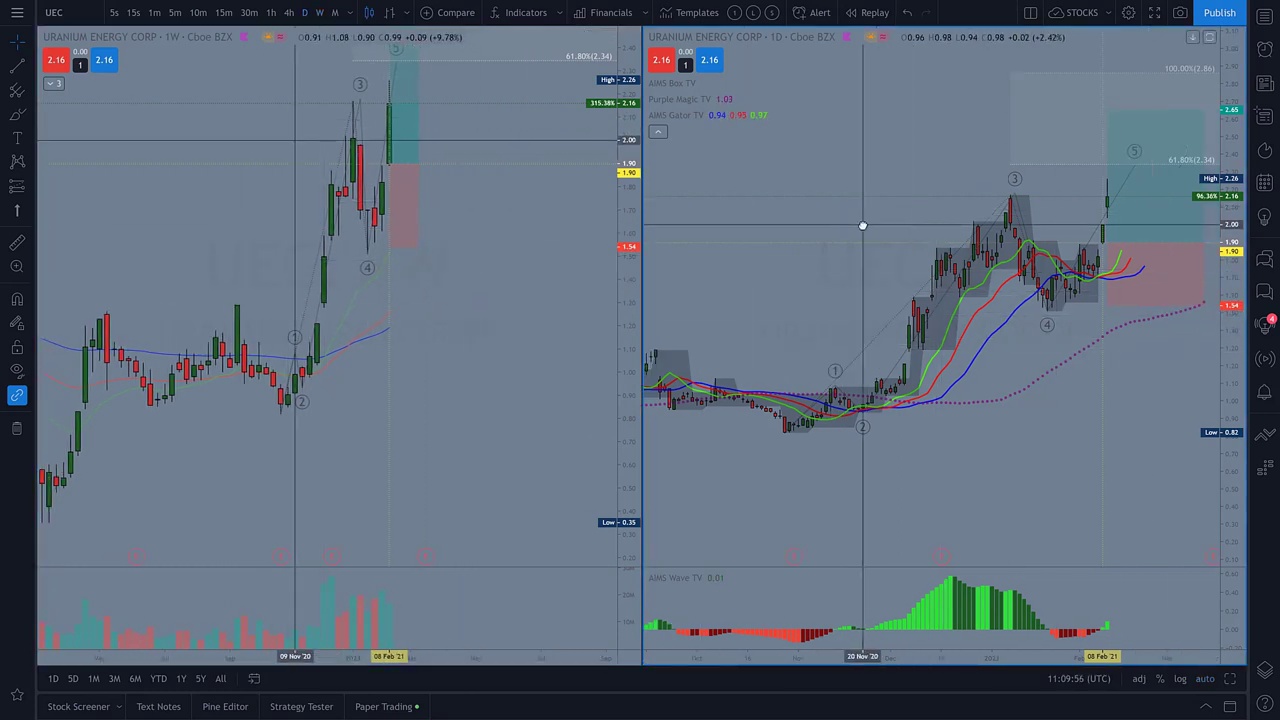
pyautogui.moveTo(1080, 406); pyautogui.dragTo(1057, 277)
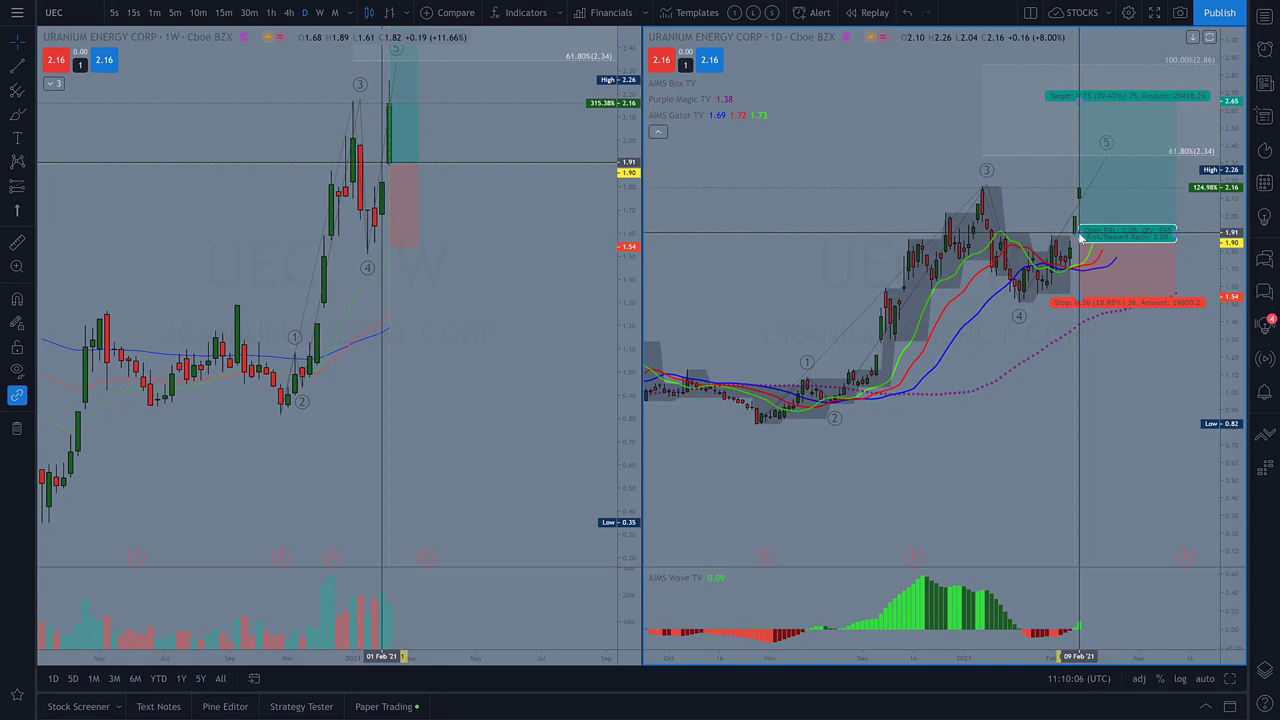
# - Examine the daily wave 4 pullback and the long position from 1.90, along with the weekly averages and volume
pyautogui.scroll(2, 1071, 251)
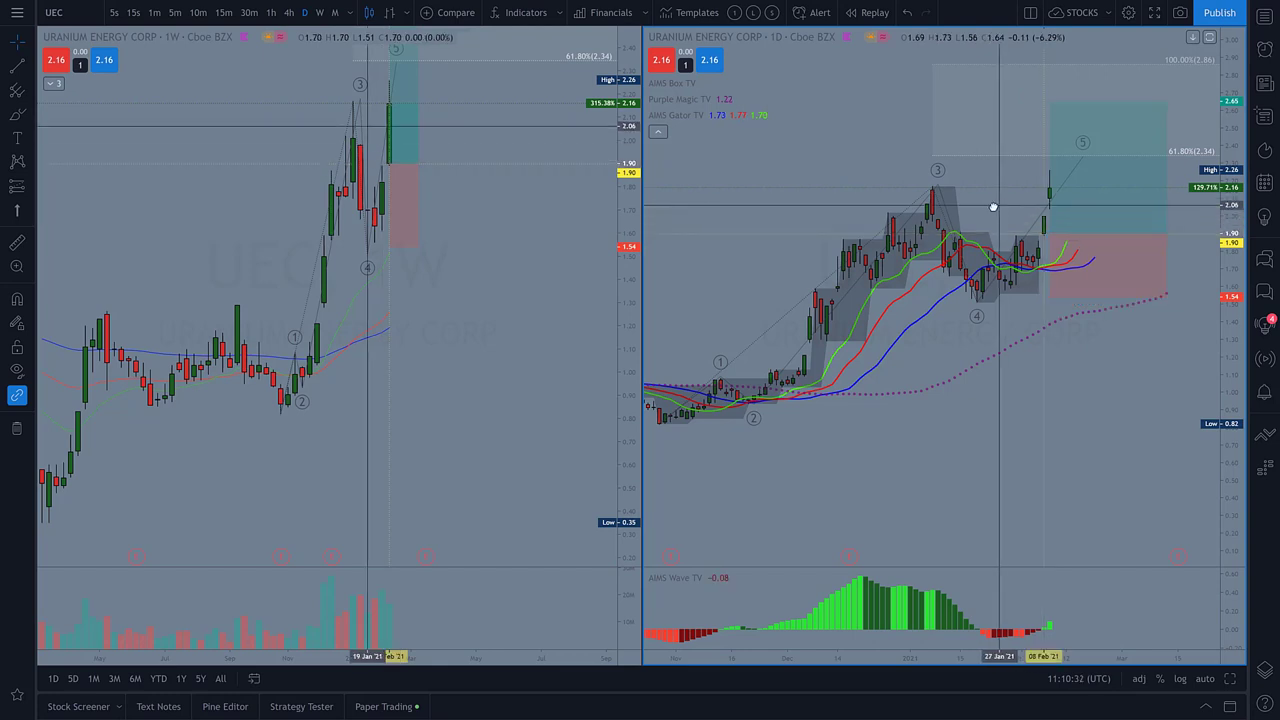
pyautogui.hscroll(1, 1010, 225)
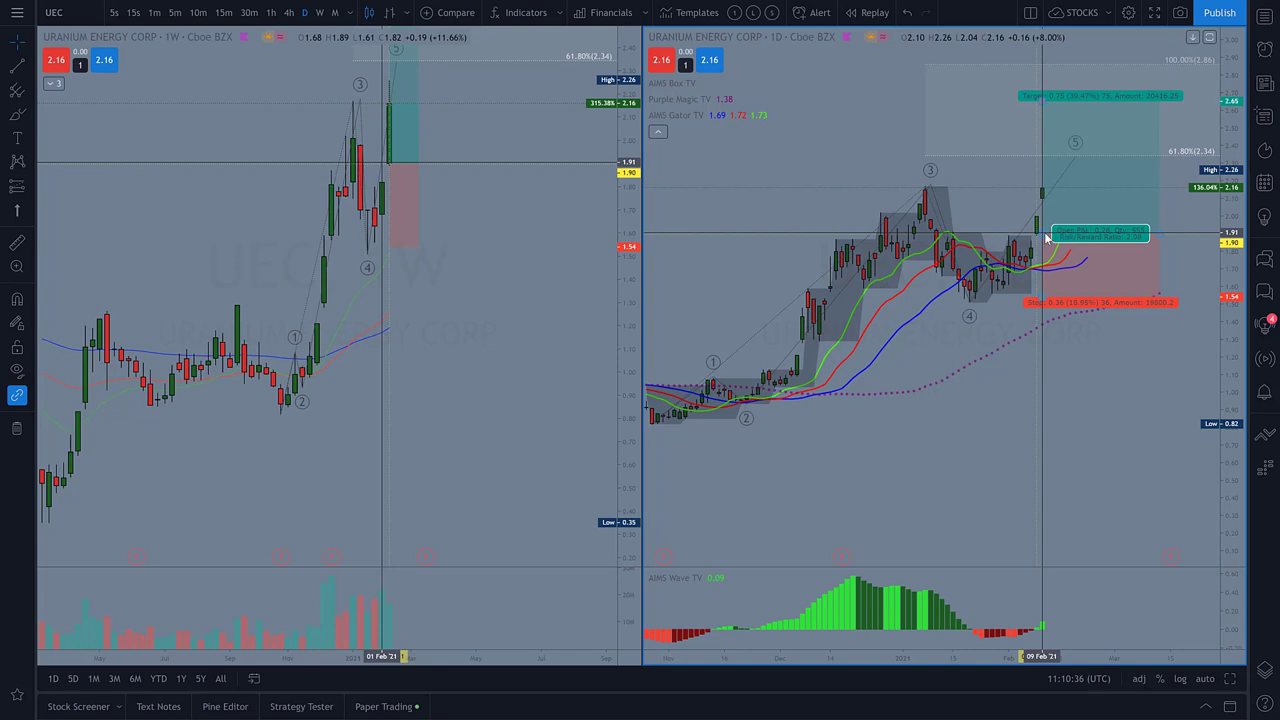
pyautogui.moveTo(843, 206); pyautogui.dragTo(815, 200)
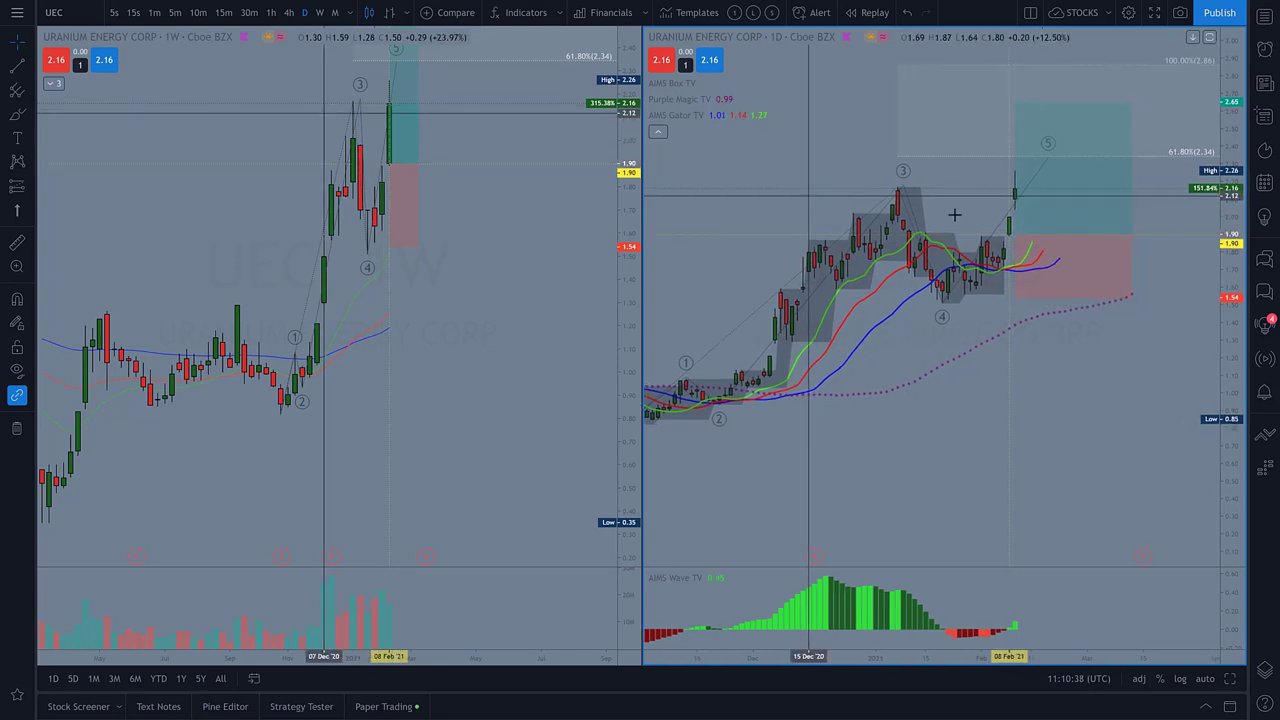
pyautogui.moveTo(1140, 209); pyautogui.dragTo(1182, 212)
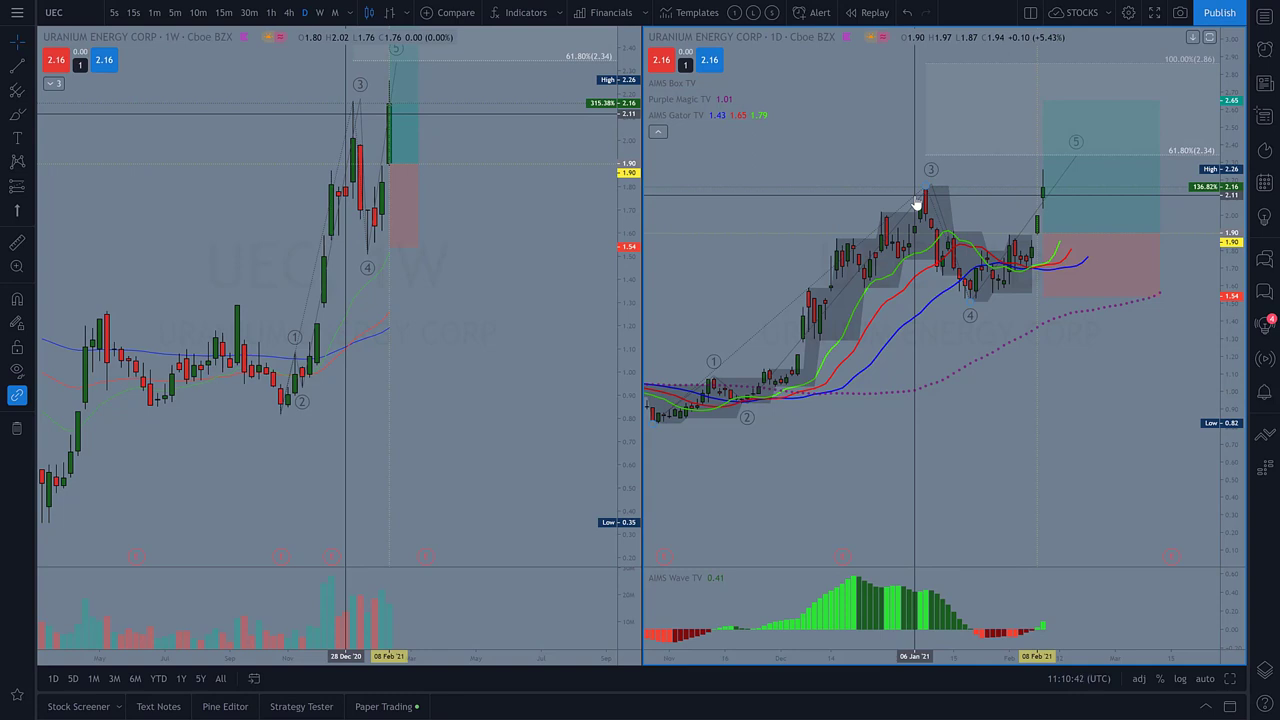
pyautogui.moveTo(886, 203); pyautogui.dragTo(872, 168)
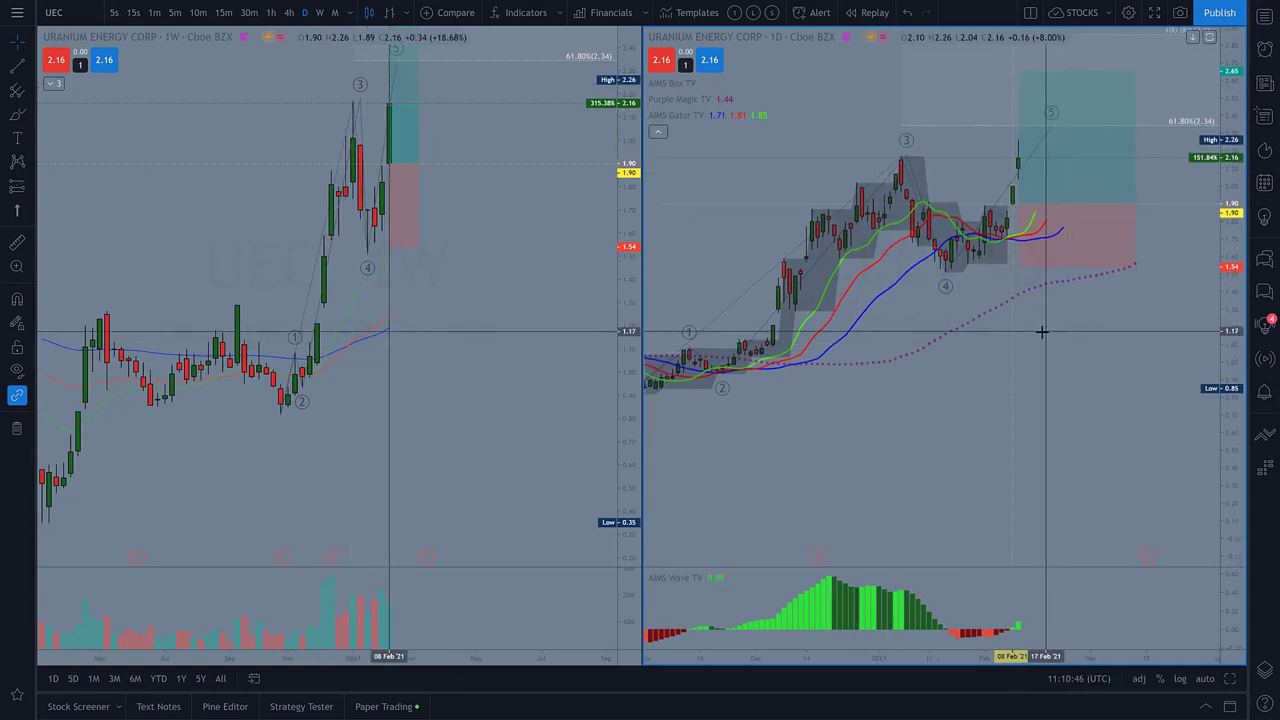
pyautogui.moveTo(1011, 291); pyautogui.dragTo(1000, 284)
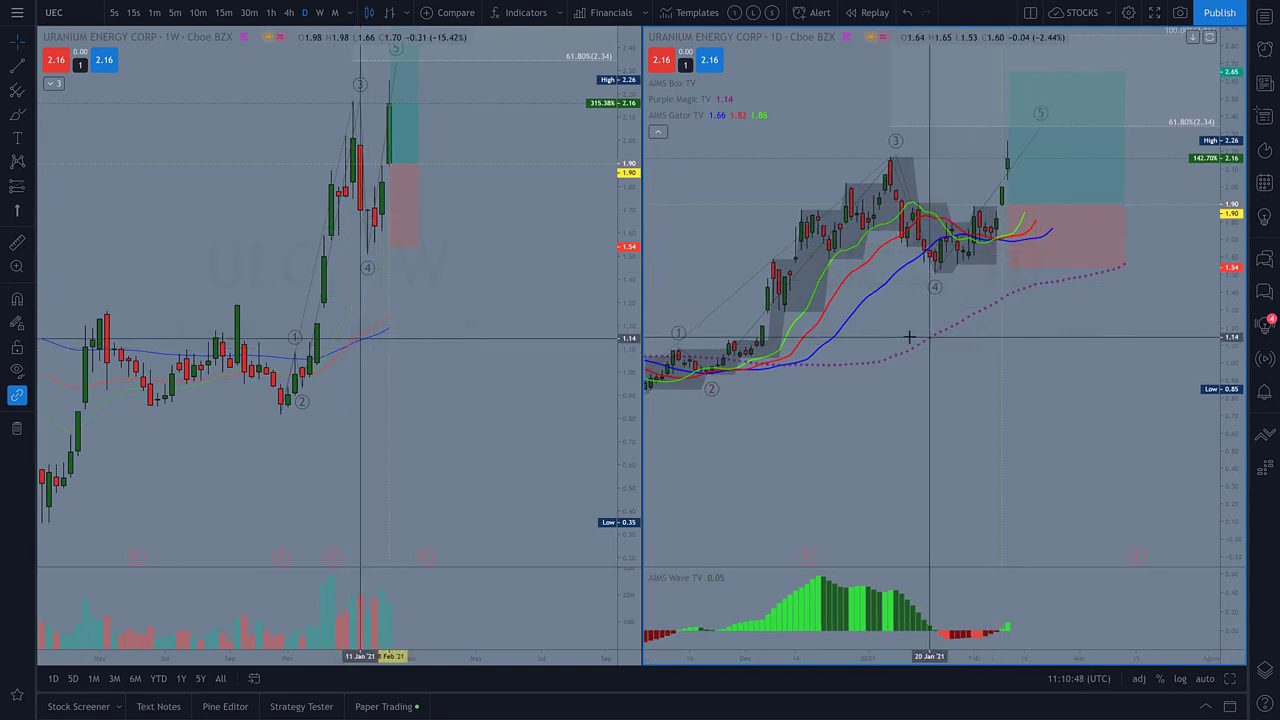
pyautogui.moveTo(997, 215); pyautogui.dragTo(1045, 207)
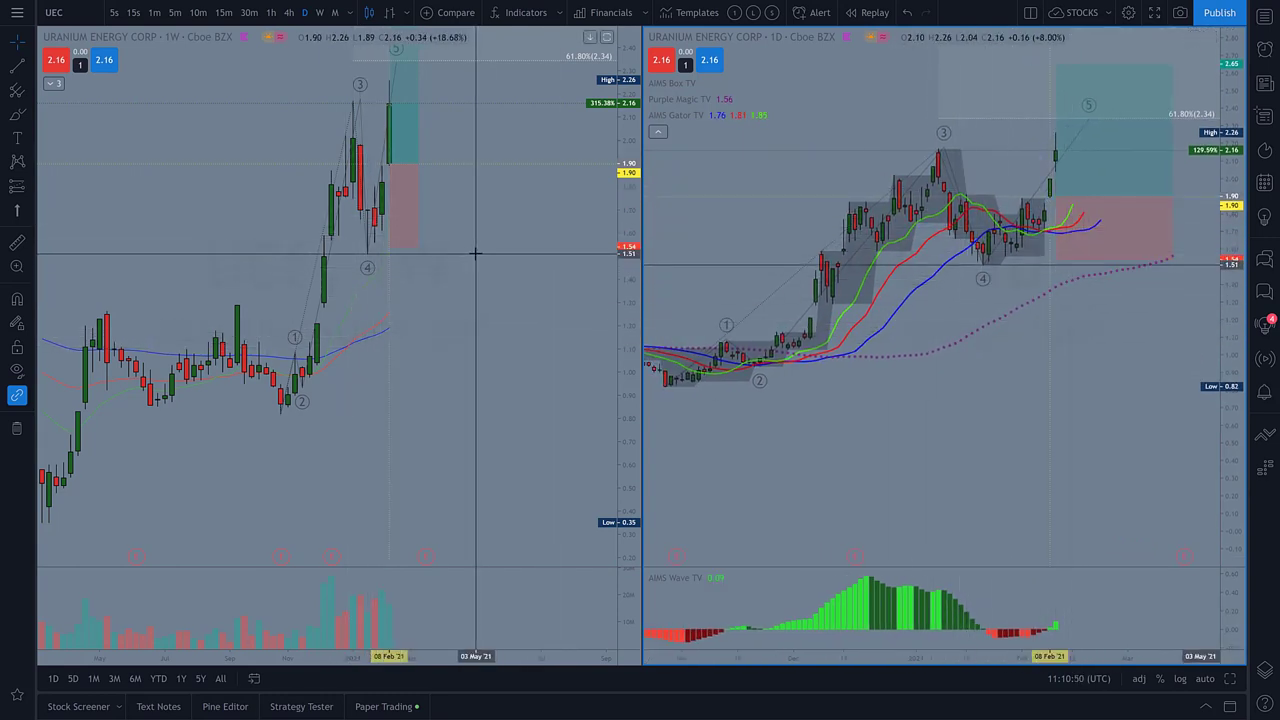
pyautogui.click(387, 328)
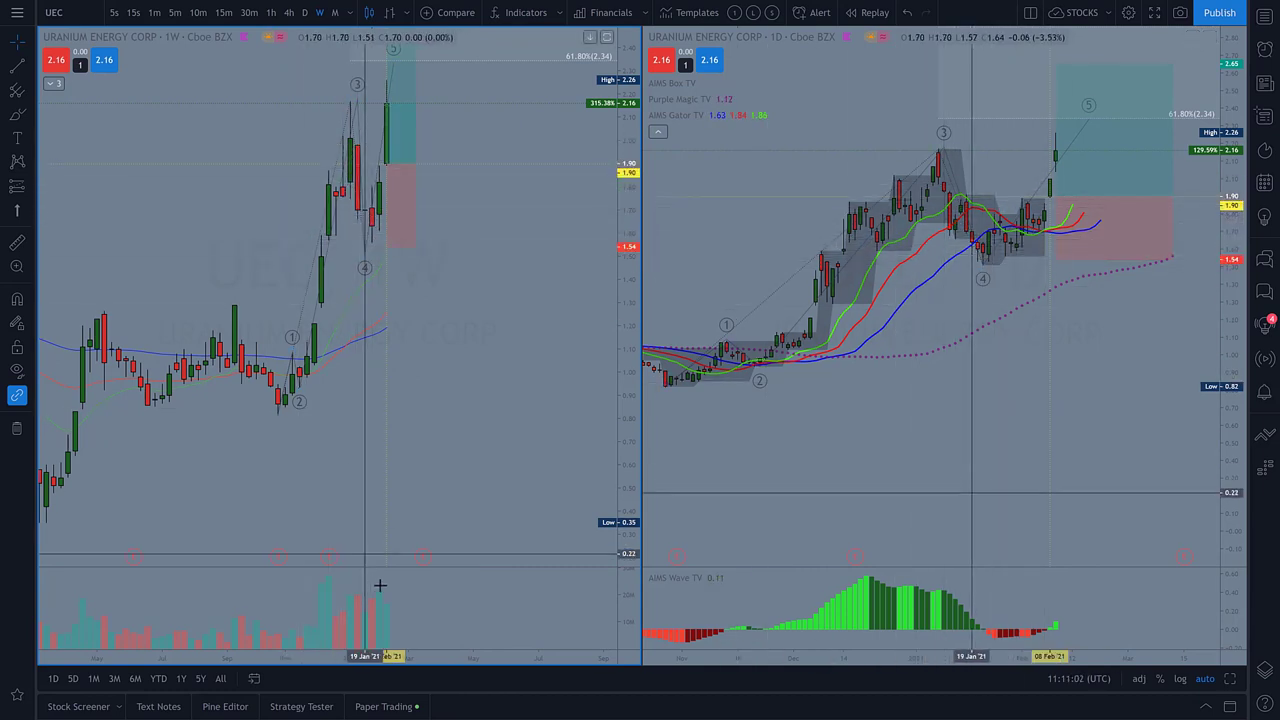
pyautogui.moveTo(326, 628)
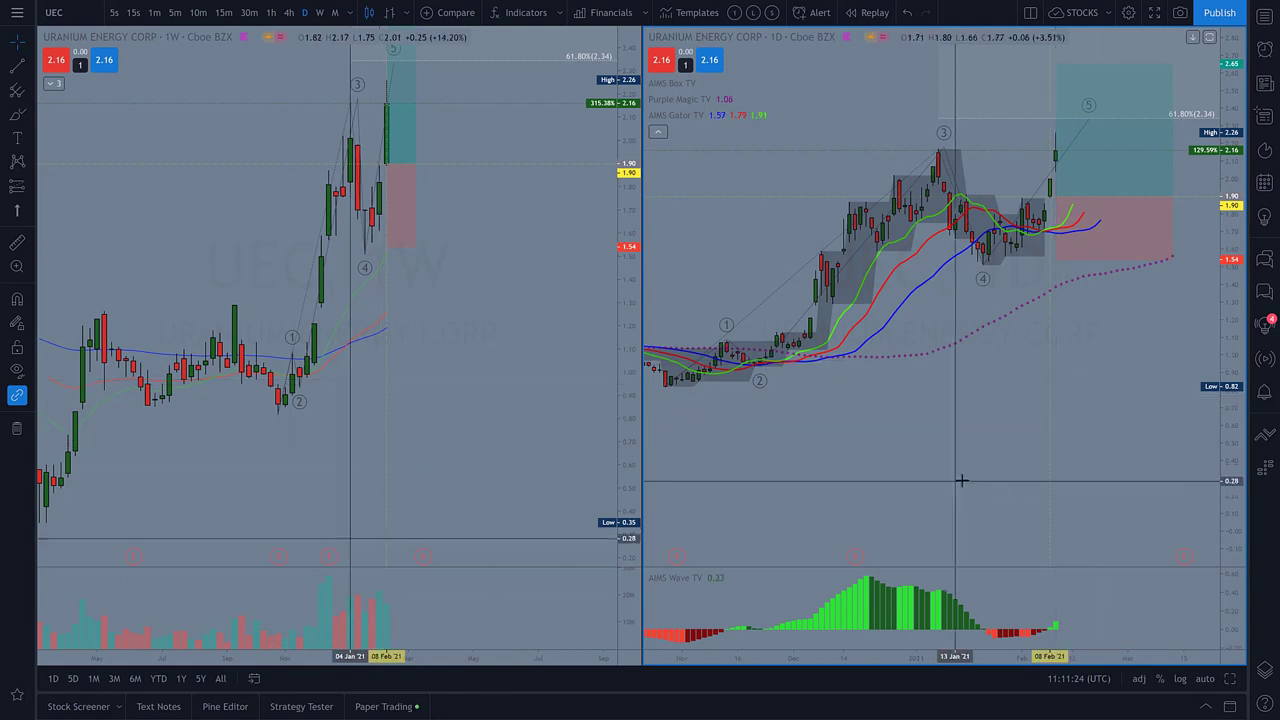
# - Switch the weekly UEC chart to the daily timeframe and examine the pullback to wave 4 against the moving averages
pyautogui.click(307, 13)
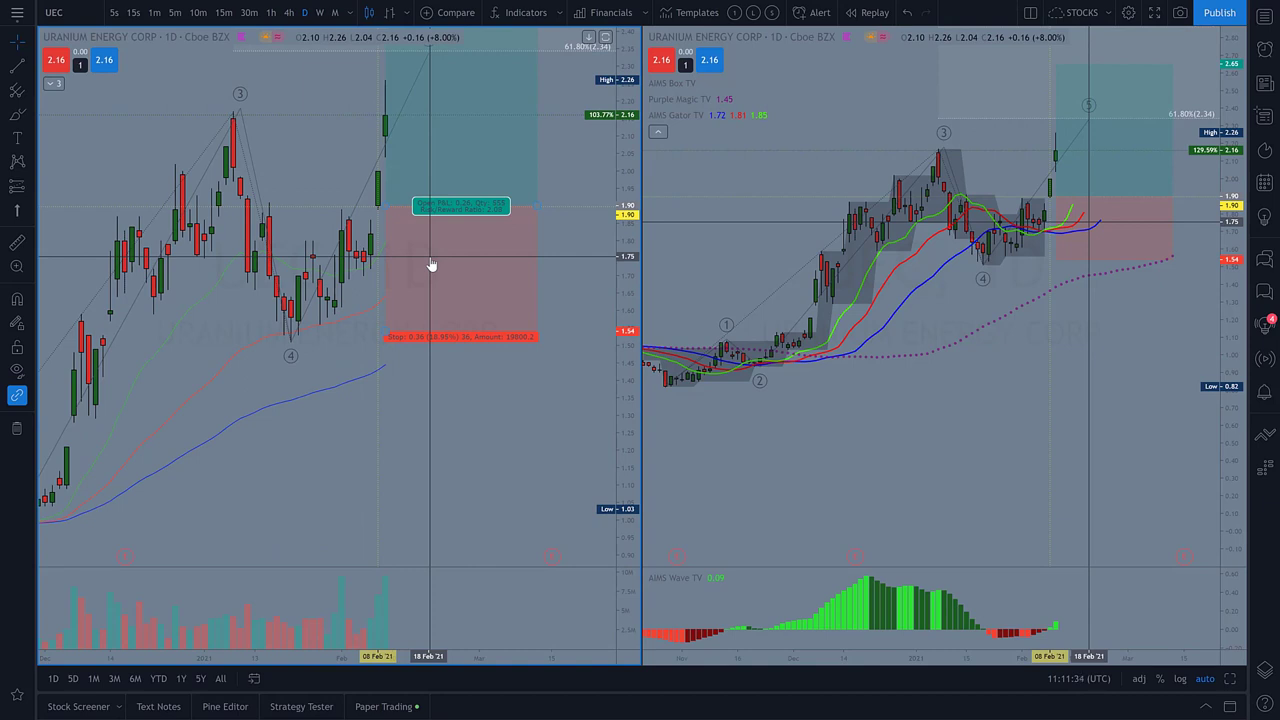
pyautogui.scroll(-5, 426, 314)
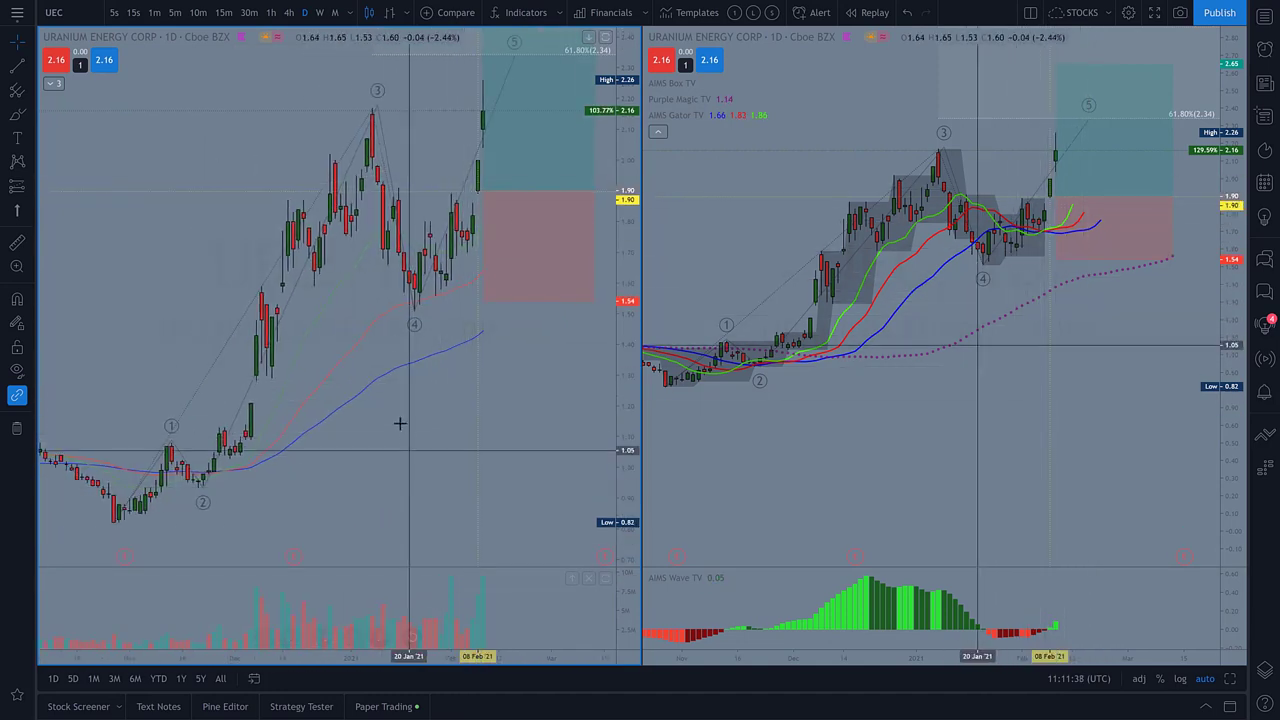
pyautogui.scroll(1, 395, 442)
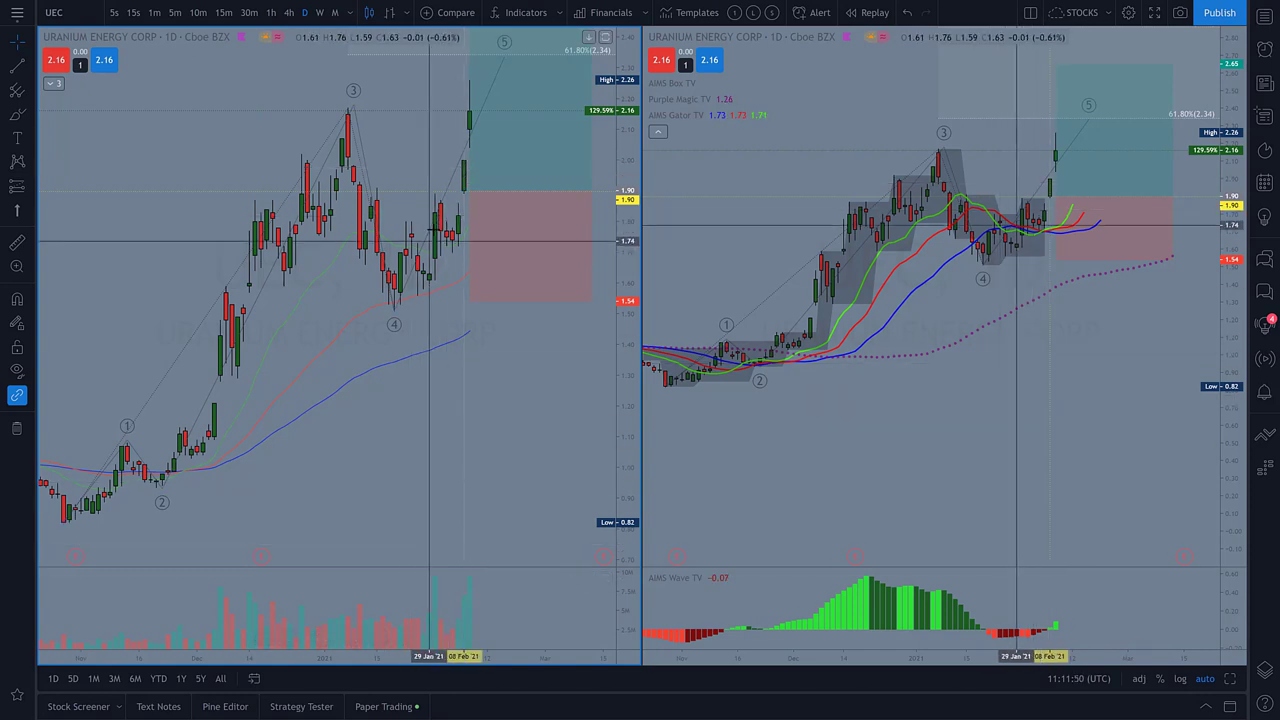
pyautogui.scroll(2, 440, 257)
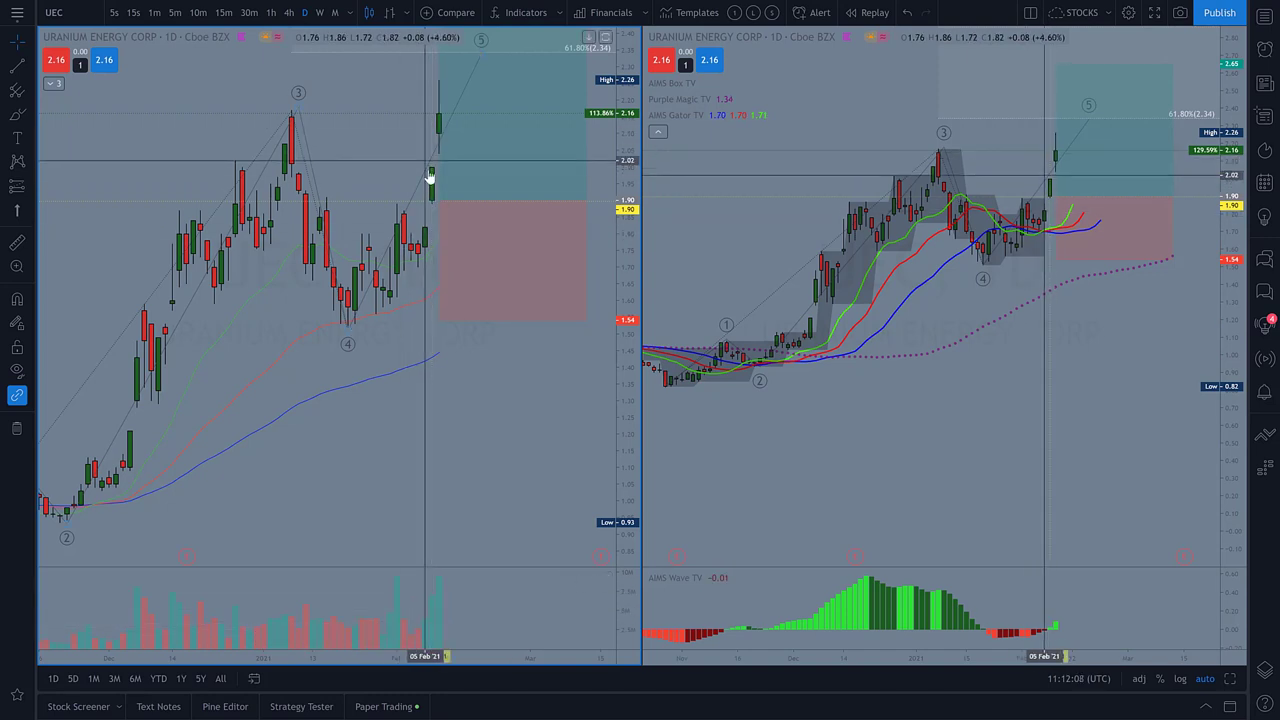
pyautogui.scroll(-2, 436, 180)
pyautogui.scroll(-2, 474, 369)
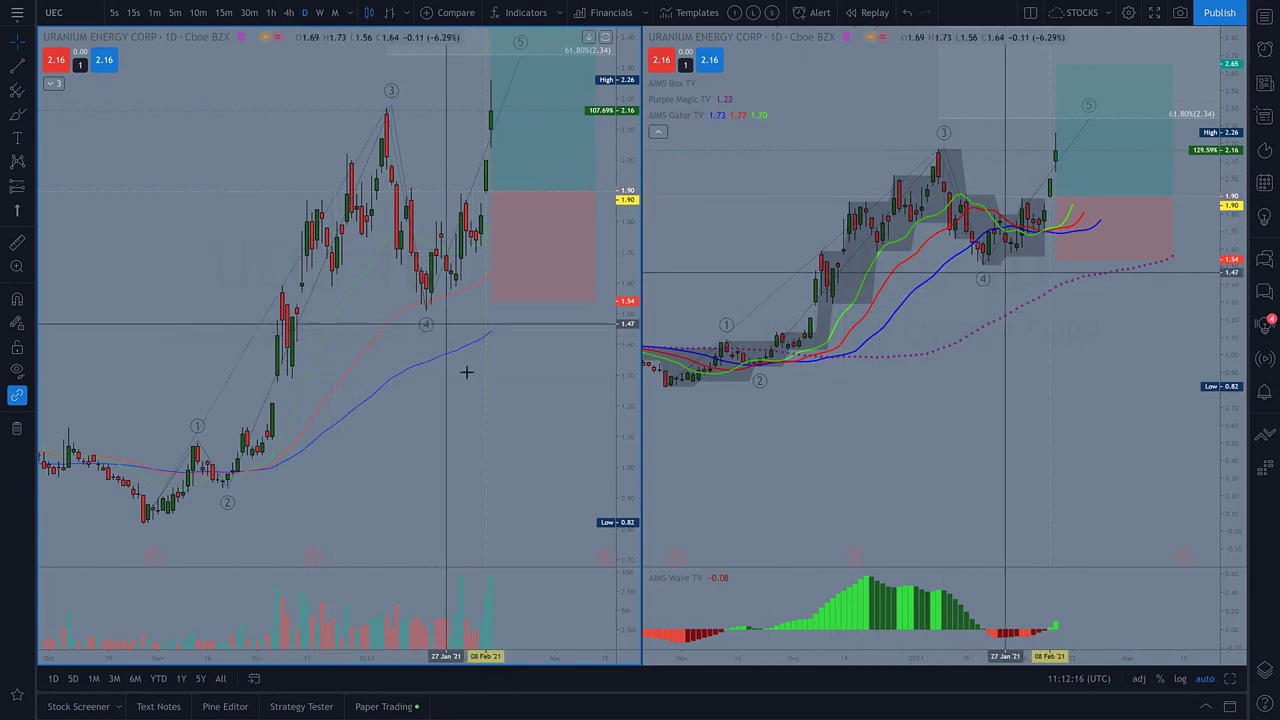
# - Return the chart to the weekly timeframe, adjust its view, and reset its price scale to automatic
pyautogui.click(319, 13)
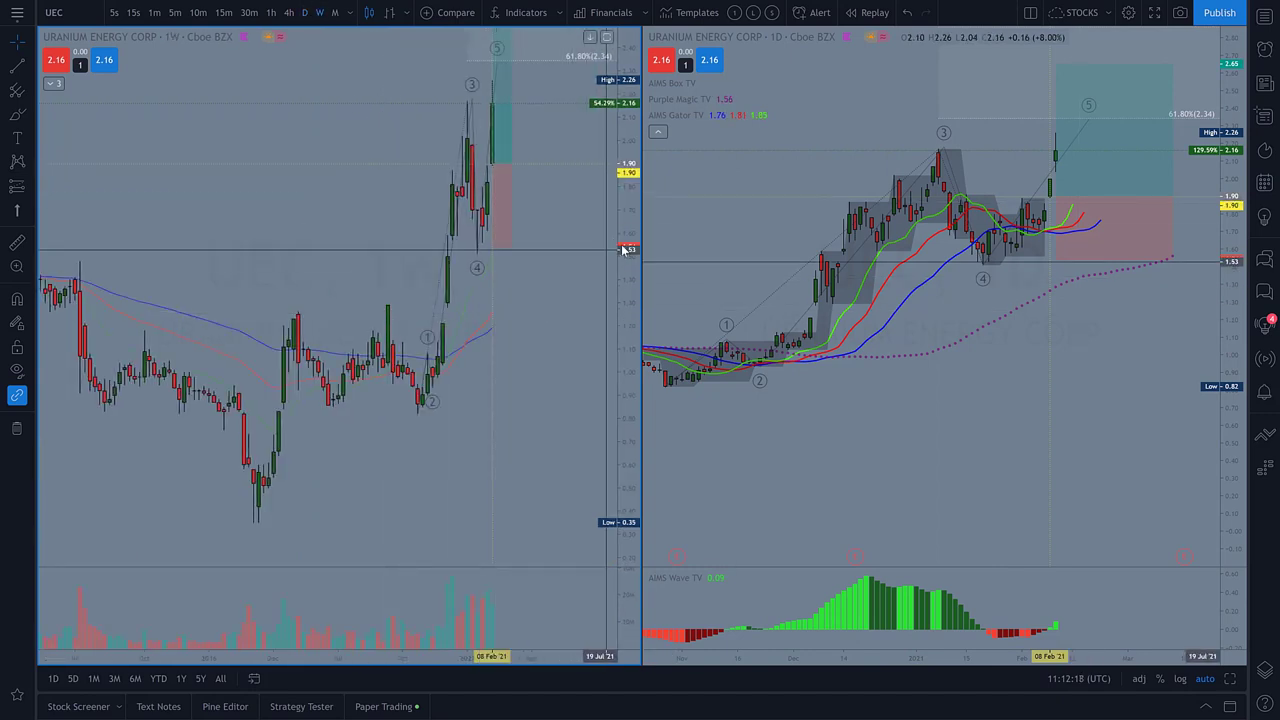
pyautogui.hscroll(3, 534, 303)
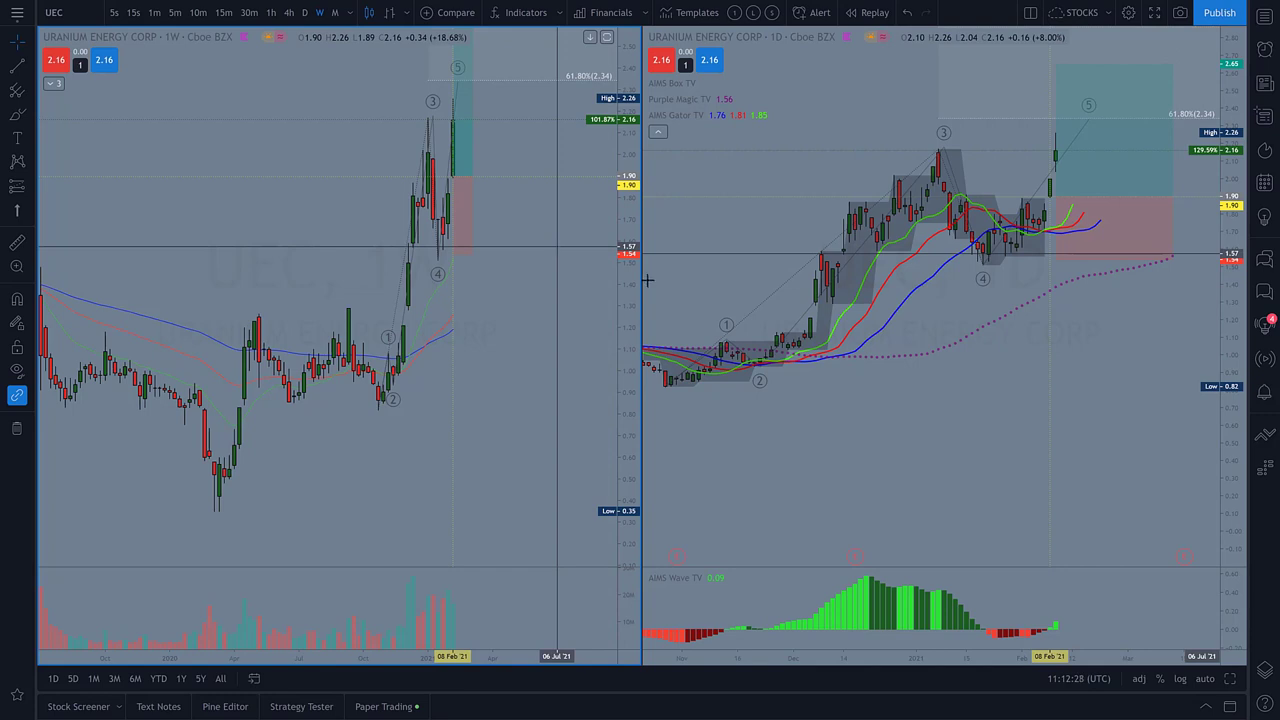
pyautogui.moveTo(909, 163); pyautogui.dragTo(886, 163)
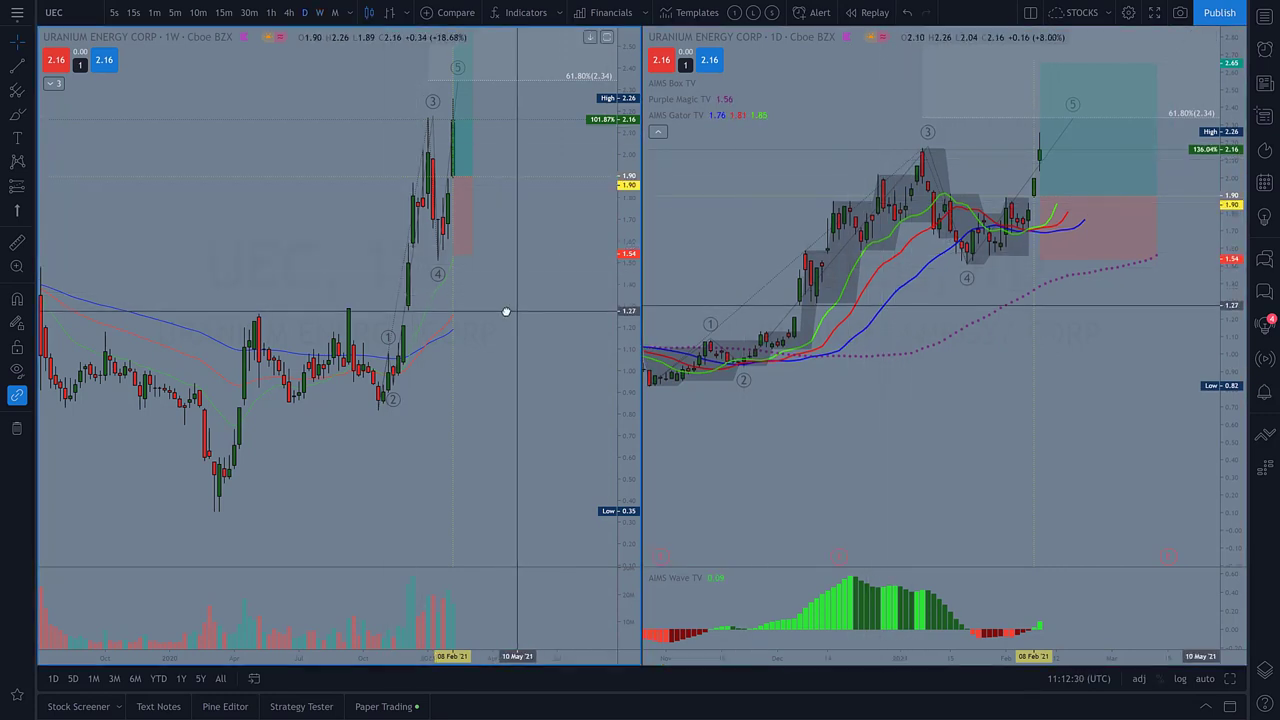
pyautogui.scroll(3, 506, 312)
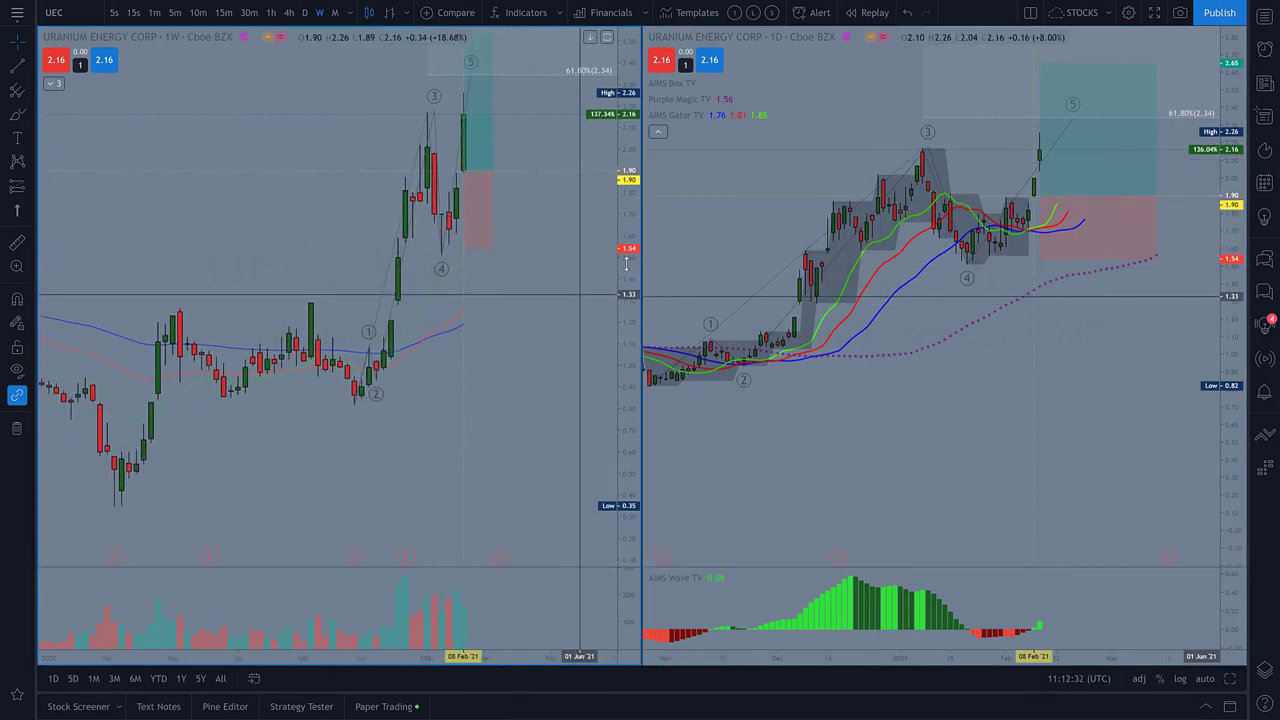
pyautogui.moveTo(626, 262); pyautogui.dragTo(624, 297)
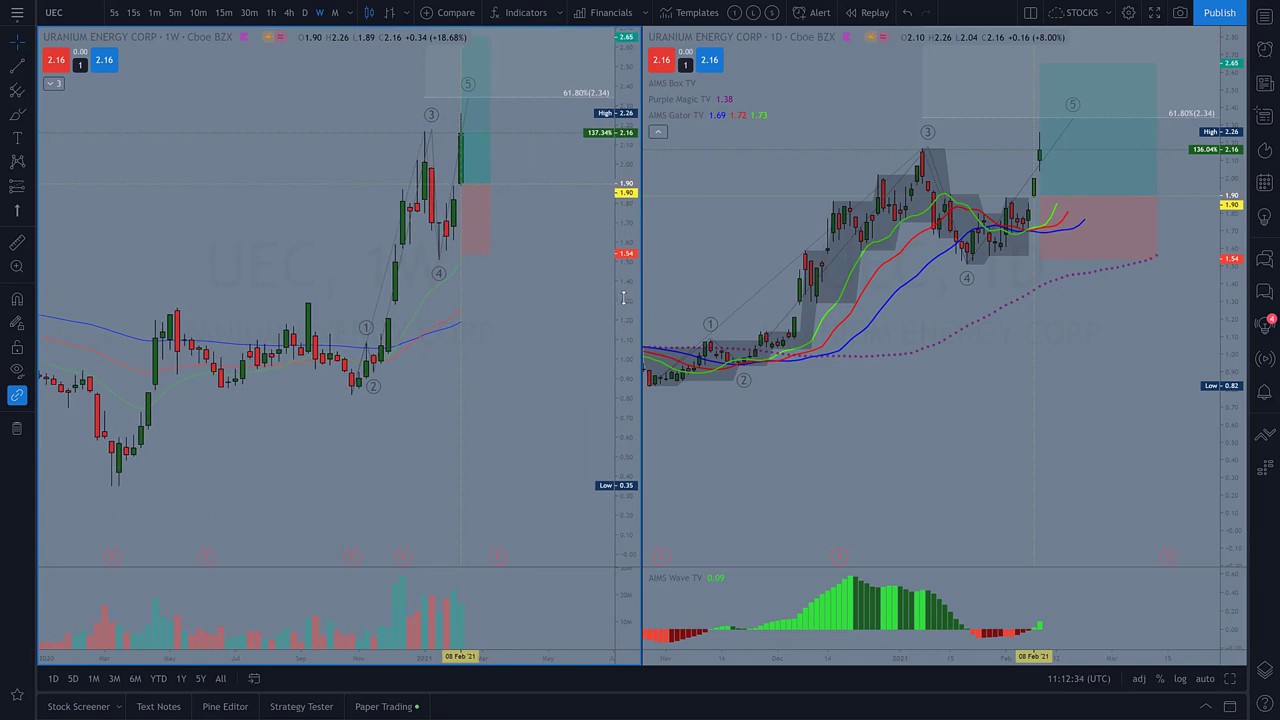
pyautogui.doubleClick(624, 297)
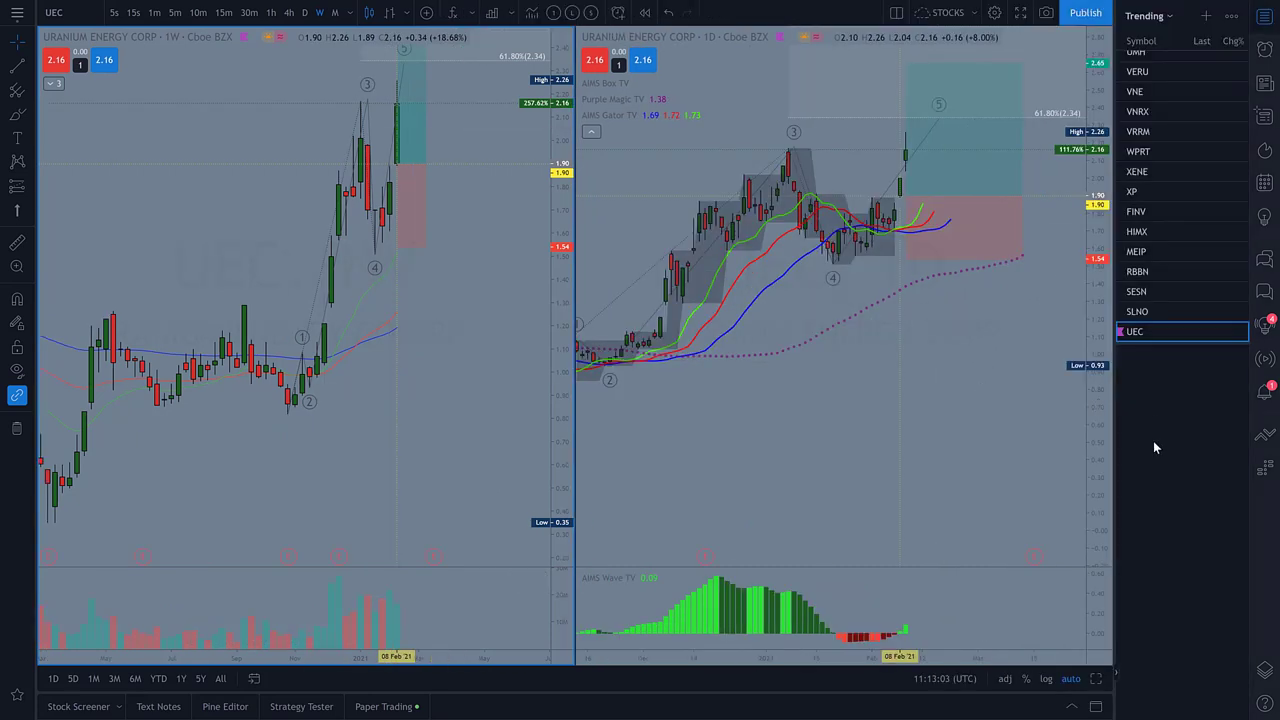
# - Review UEC's price ranges, key stats and earnings in the symbol details alongside its weekly price history
pyautogui.scroll(-3, 1184, 593)
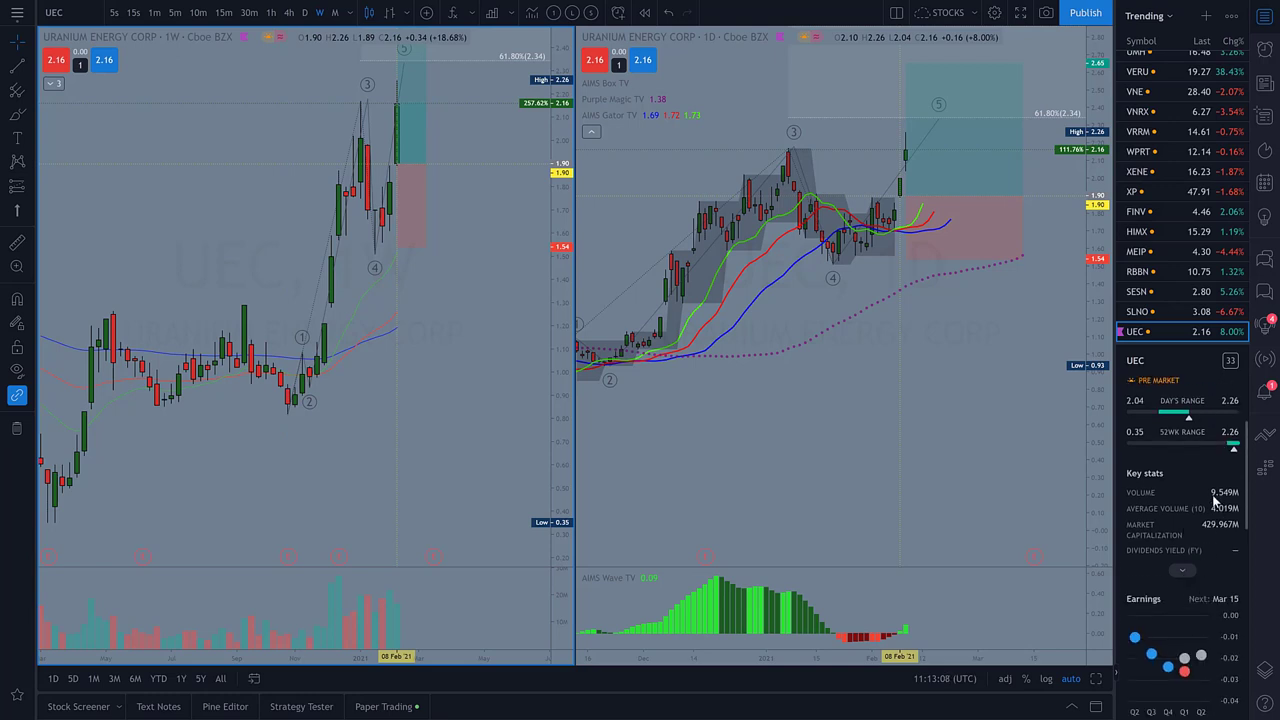
pyautogui.moveTo(914, 185)
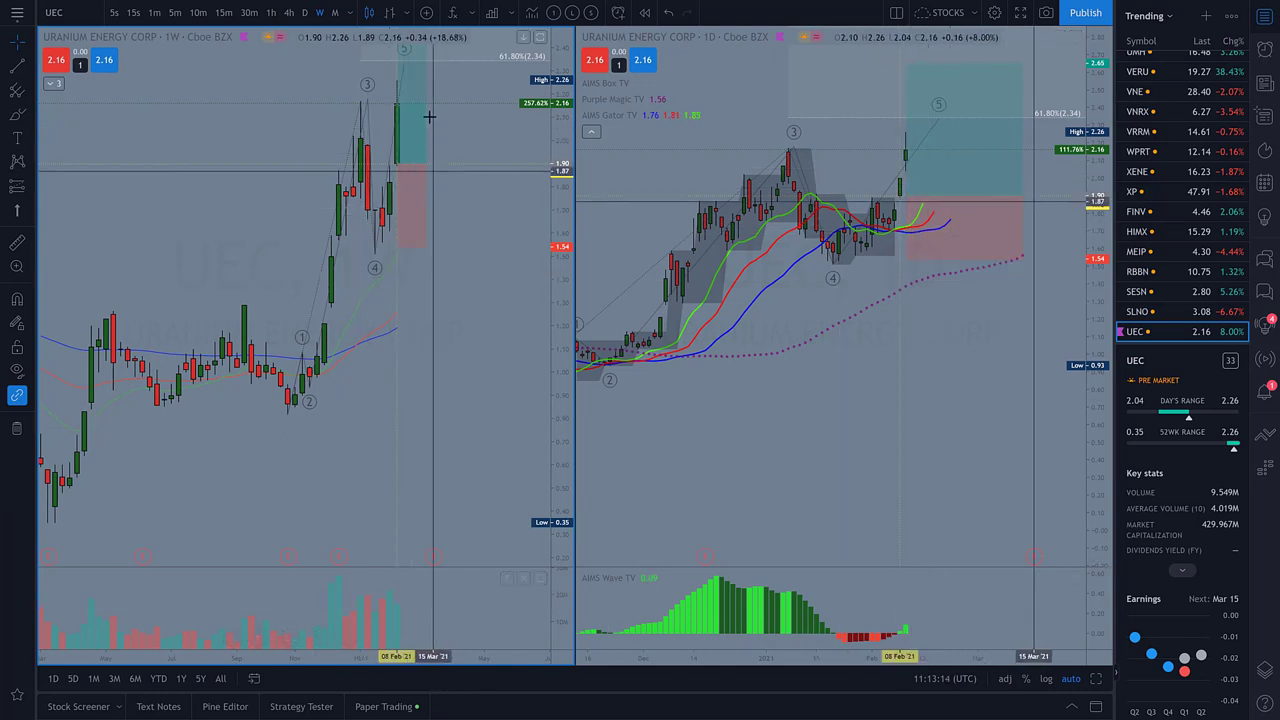
pyautogui.scroll(3, 412, 323)
pyautogui.scroll(-5, 440, 345)
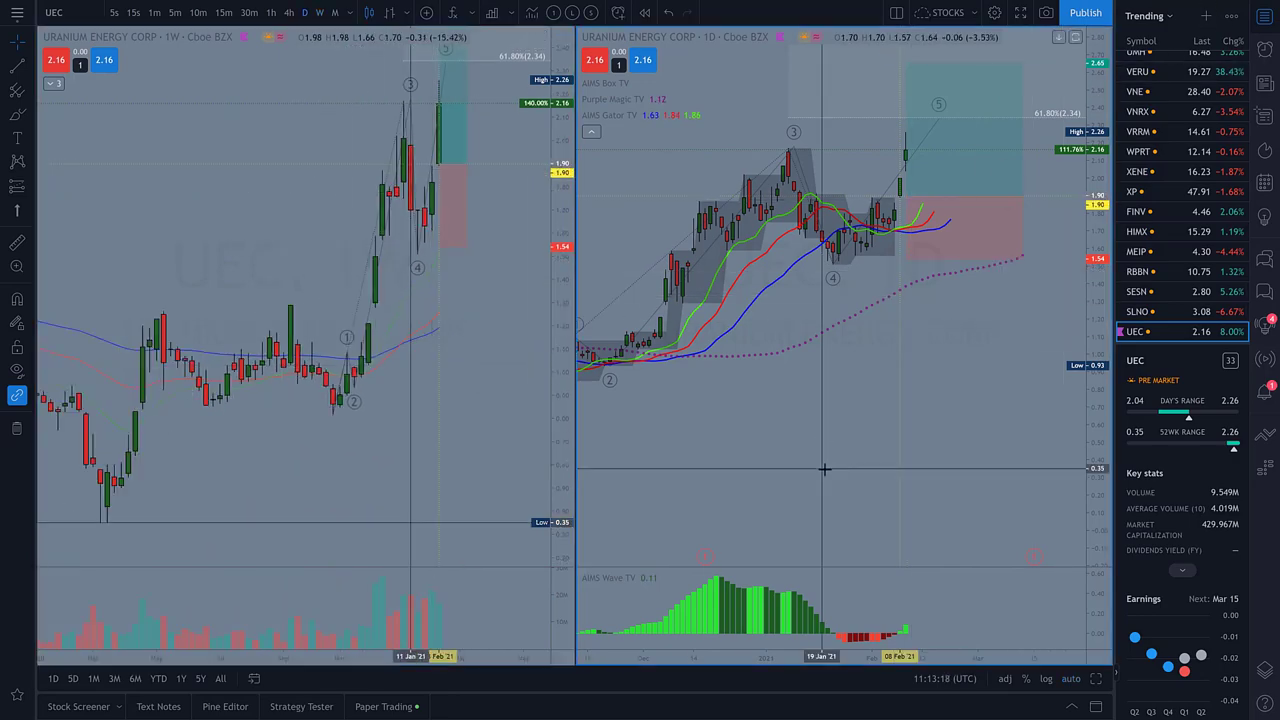
# - Switch back through the Germany 30 charts and go to the Daily Chart Scan spreadsheet in Google Sheets
pyautogui.hotkey('ctrl', 't')
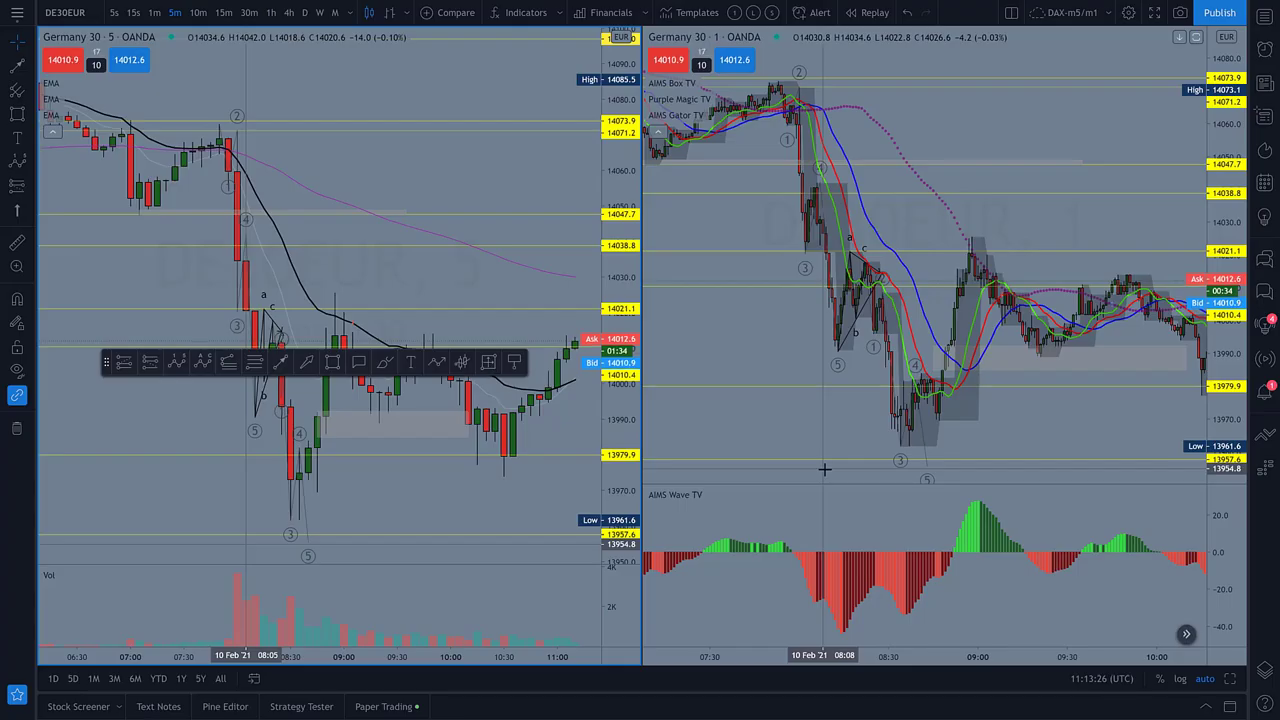
pyautogui.click(971, 249)
pyautogui.hscroll(3, 963, 243)
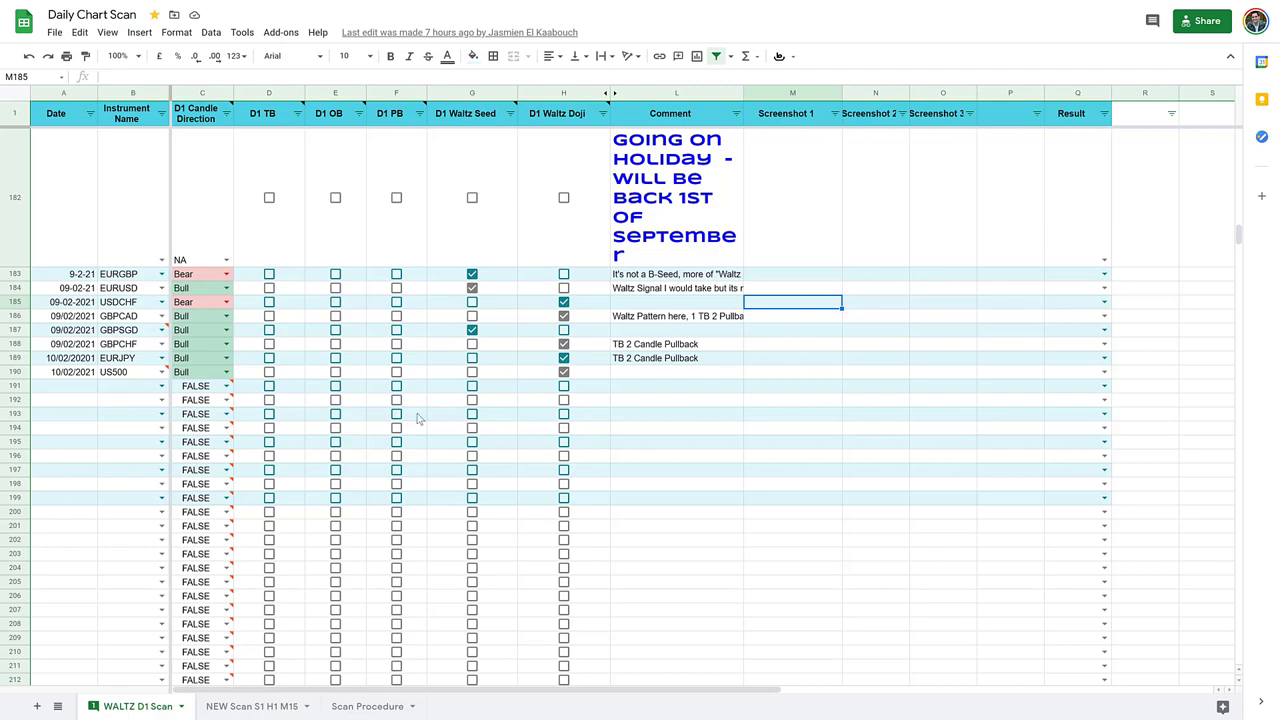
# - Review the WALTZ D1 Scan entries from the 2019 signals through the holiday comment to the February 2021 rows
pyautogui.scroll(5, 402, 419)
pyautogui.scroll(15, 402, 419)
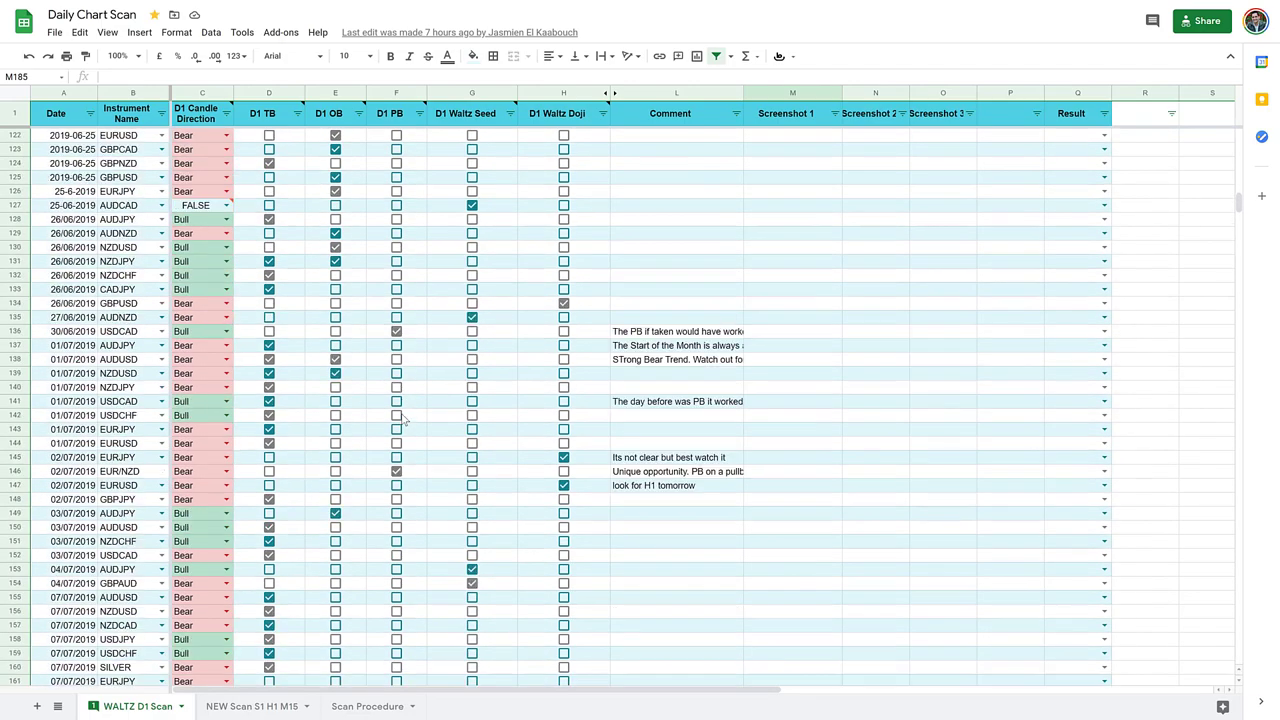
pyautogui.scroll(-13, 402, 419)
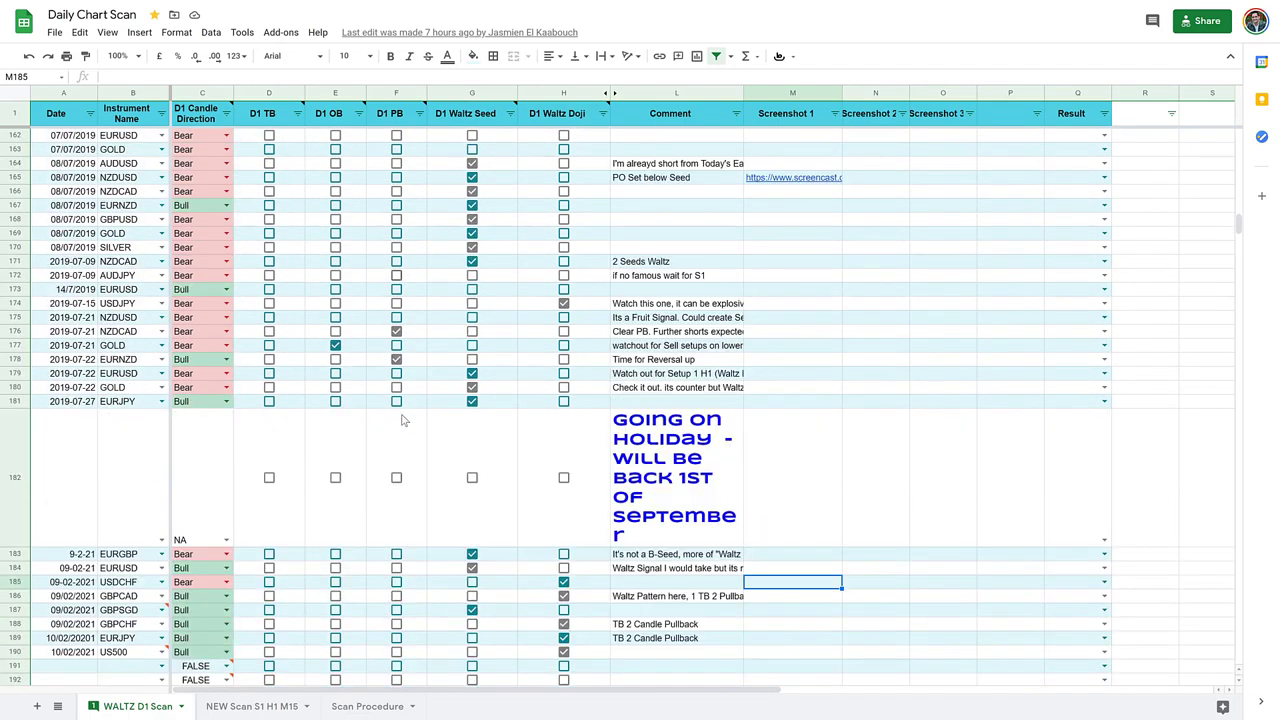
pyautogui.scroll(-7, 402, 420)
pyautogui.scroll(3, 402, 419)
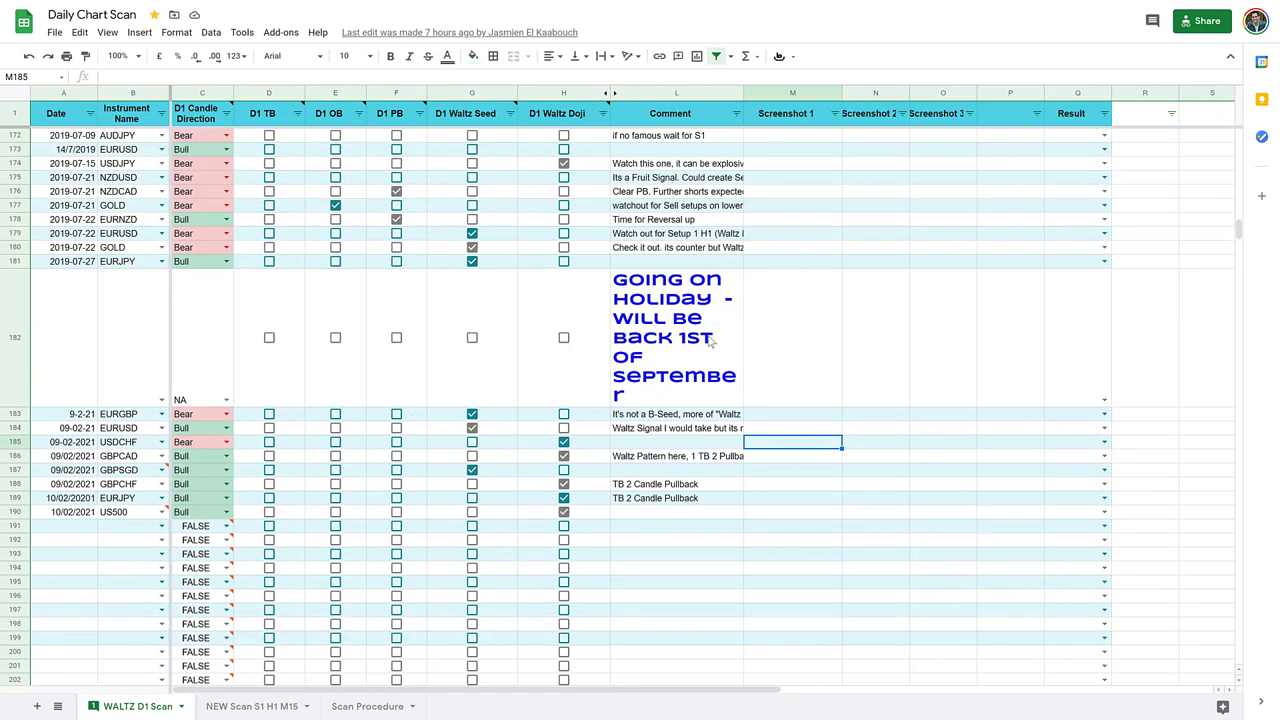
pyautogui.click(654, 312)
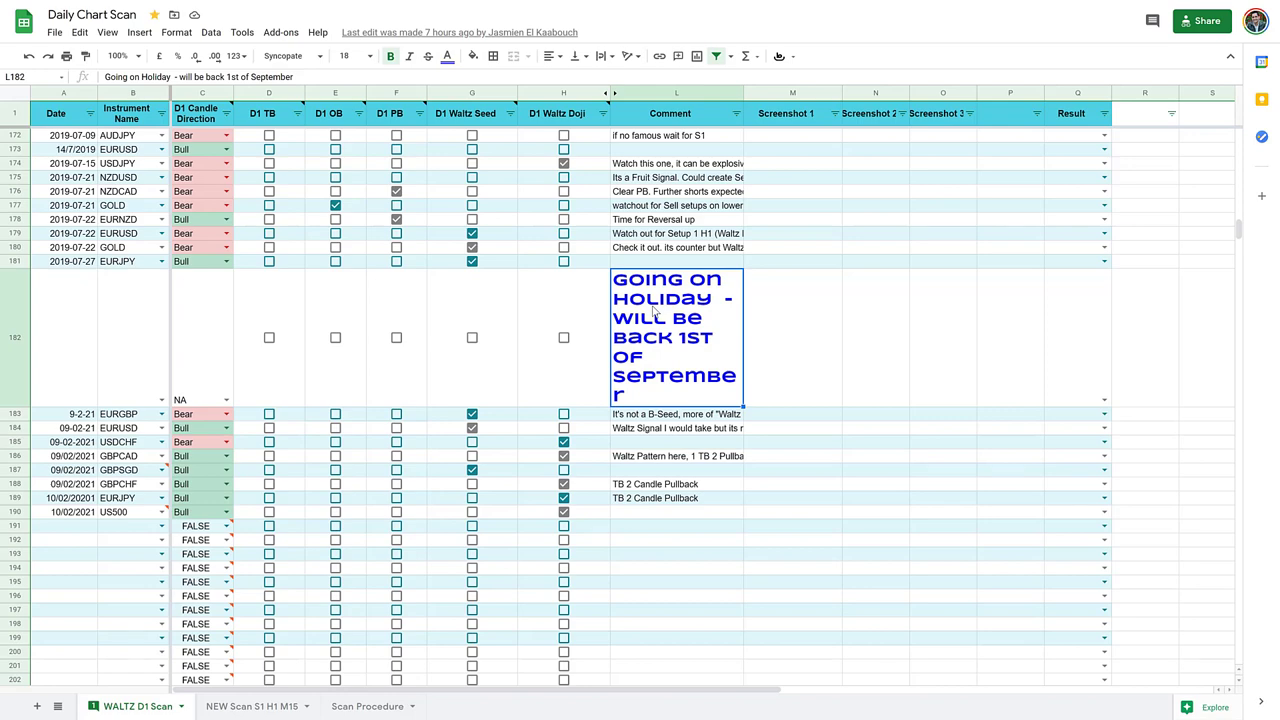
pyautogui.scroll(-3, 662, 400)
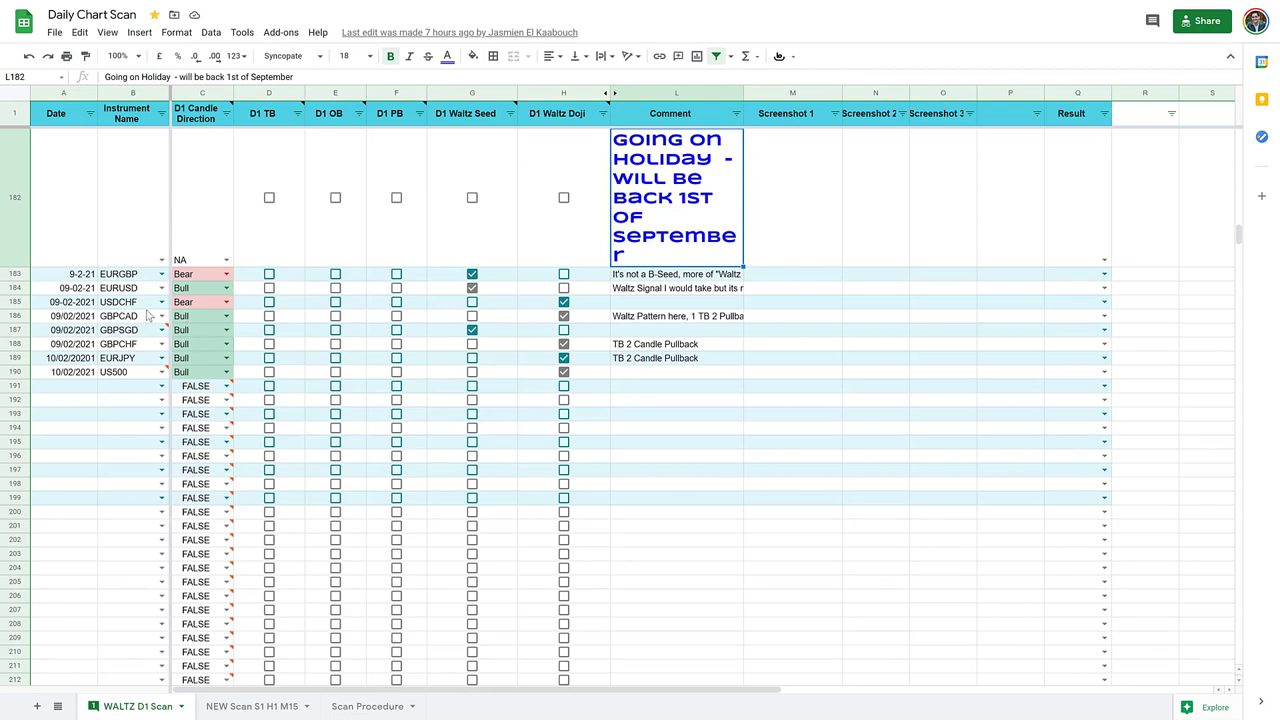
pyautogui.scroll(3, 155, 316)
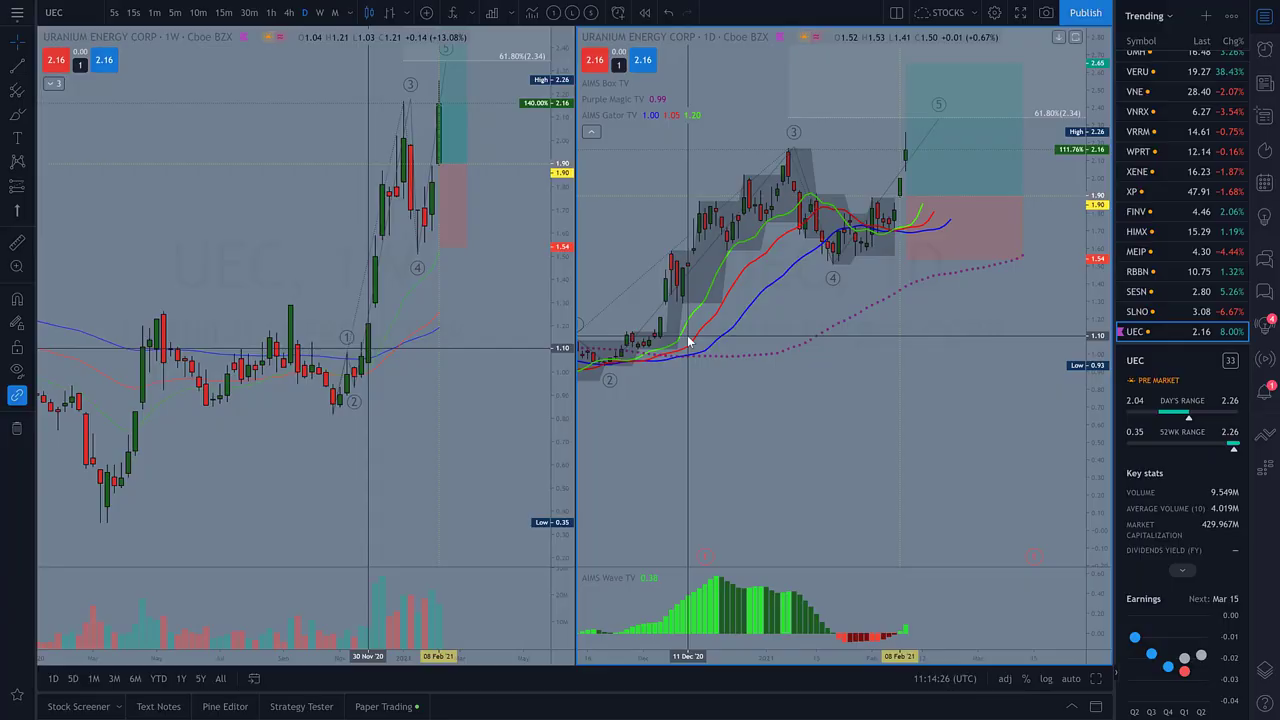
pyautogui.click(60, 14)
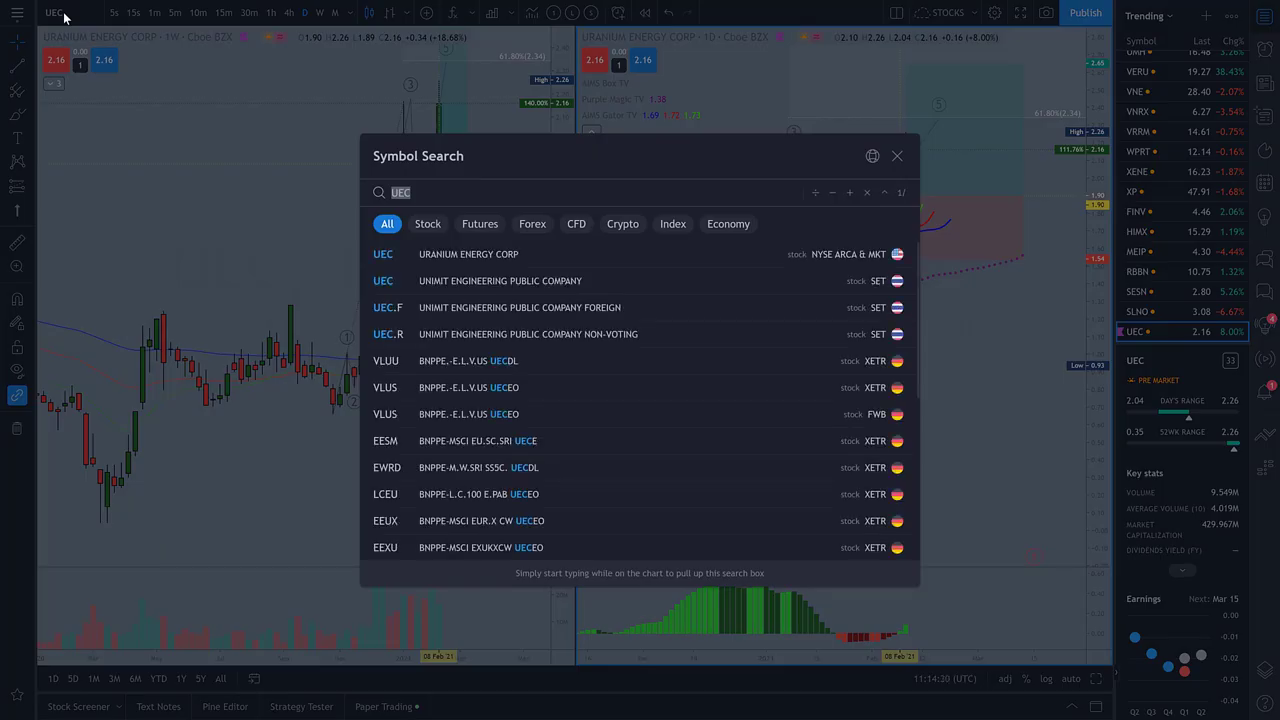
pyautogui.write('EURUSD')
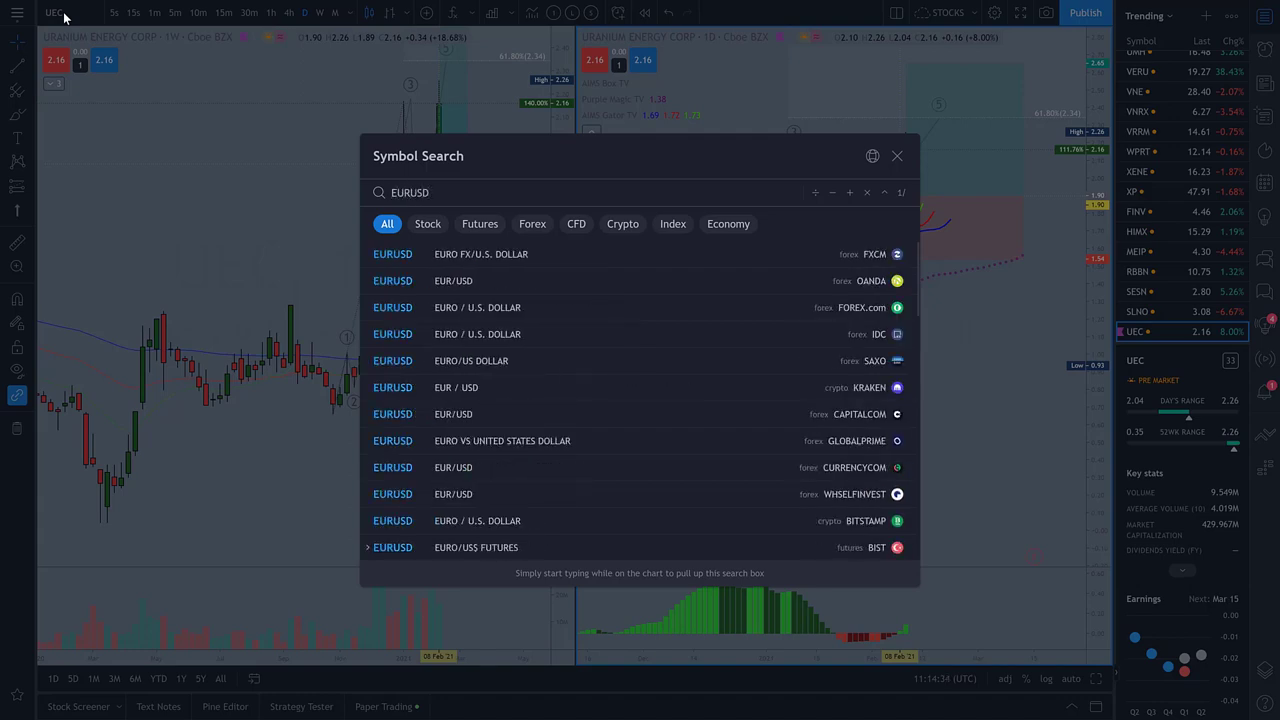
pyautogui.press('Escape')
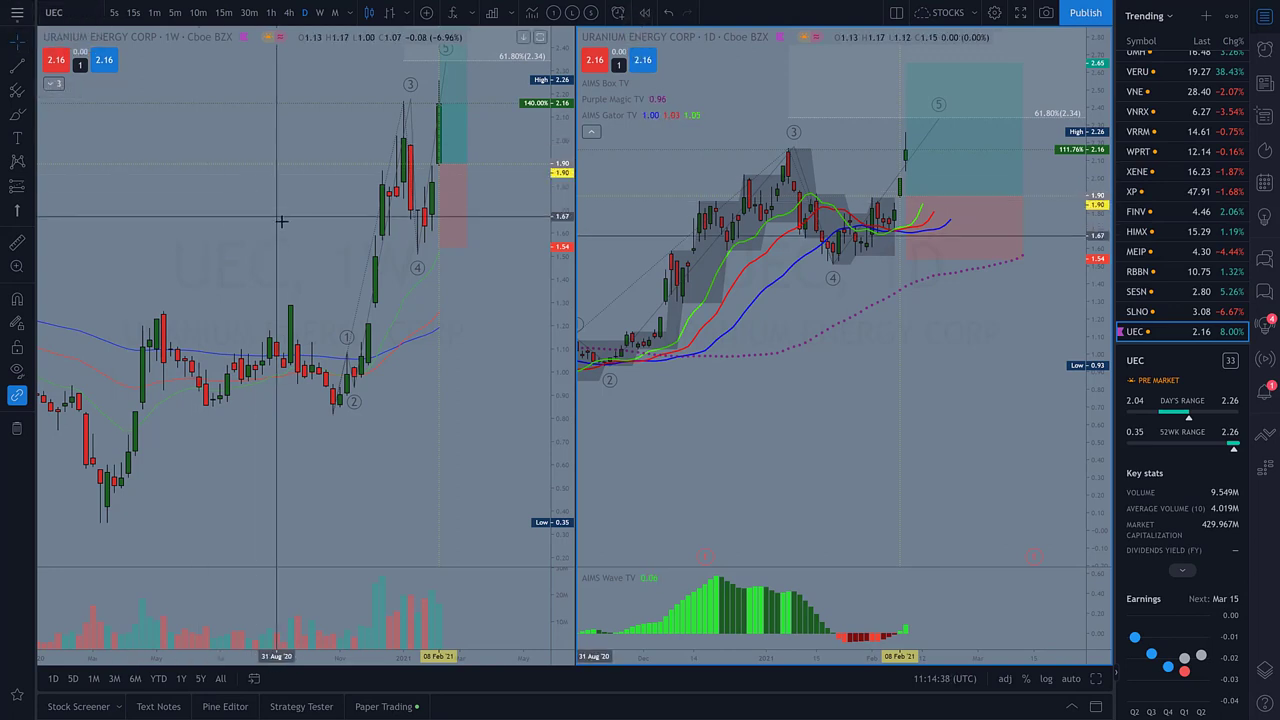
# - Hide all drawings on the UEC charts and maximize the weekly chart to show its candles more closely
pyautogui.scroll(5, 280, 220)
pyautogui.scroll(-4, 340, 280)
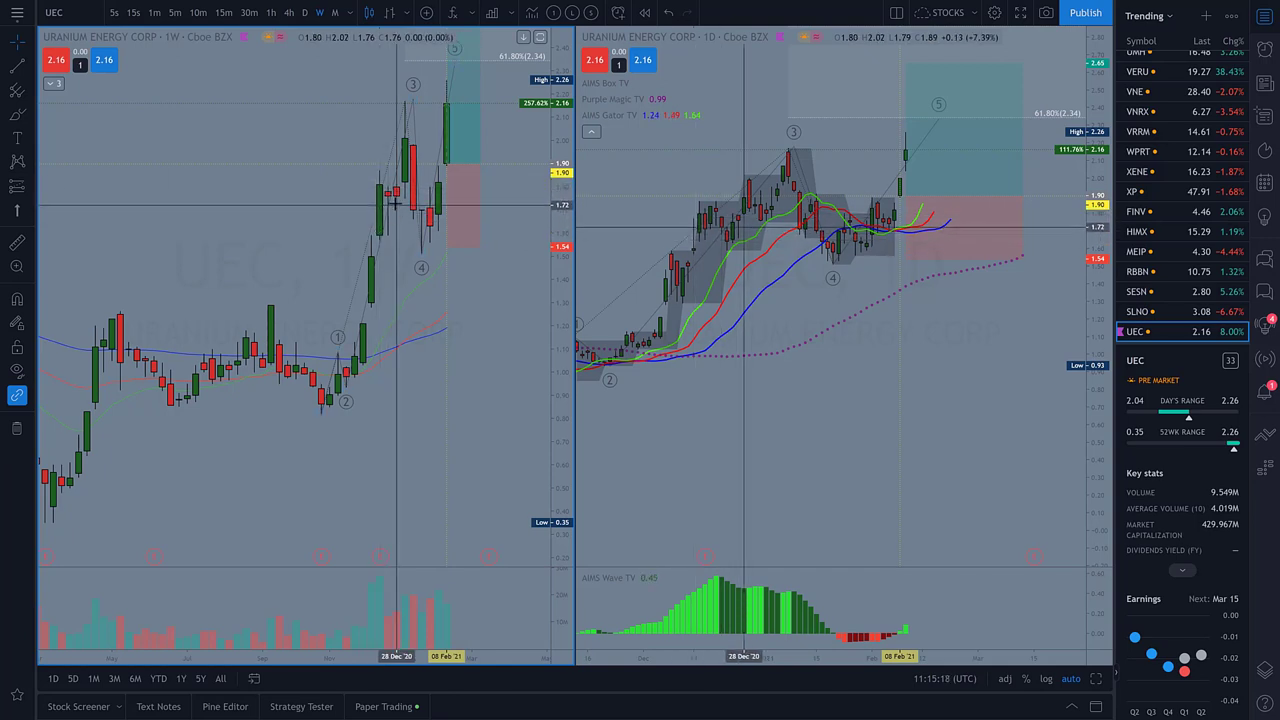
pyautogui.scroll(3, 396, 201)
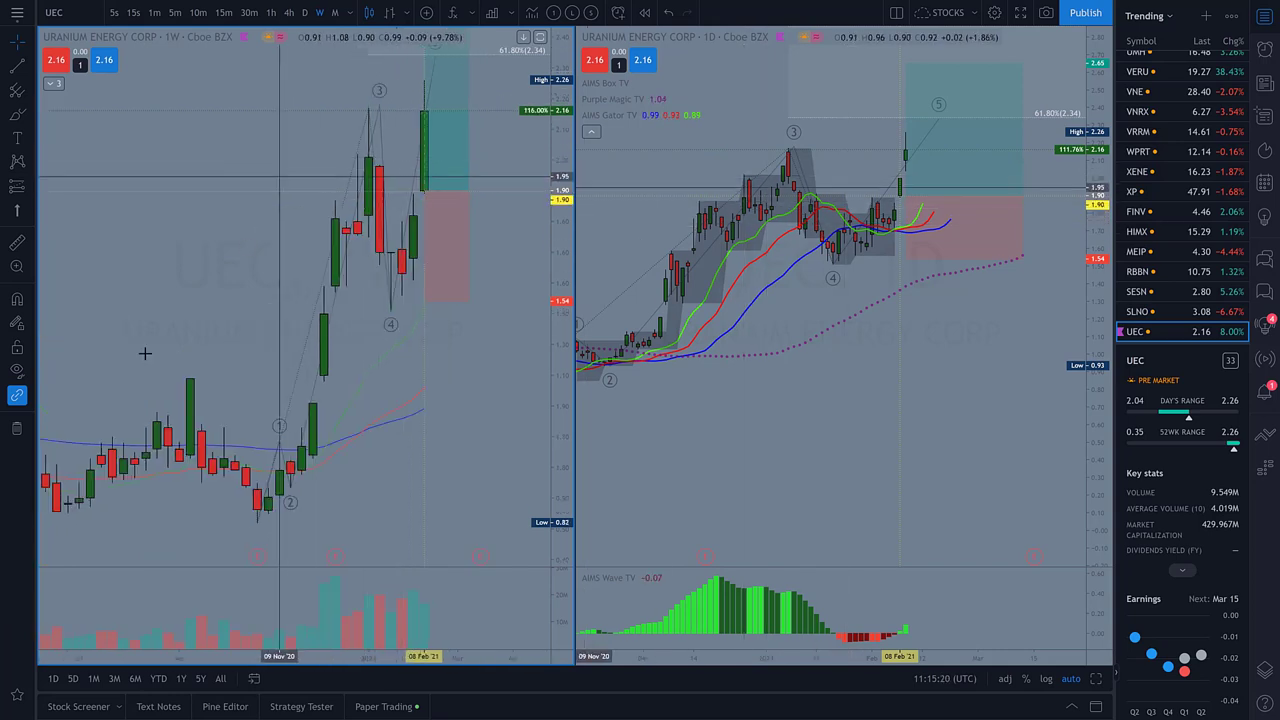
pyautogui.click(17, 370)
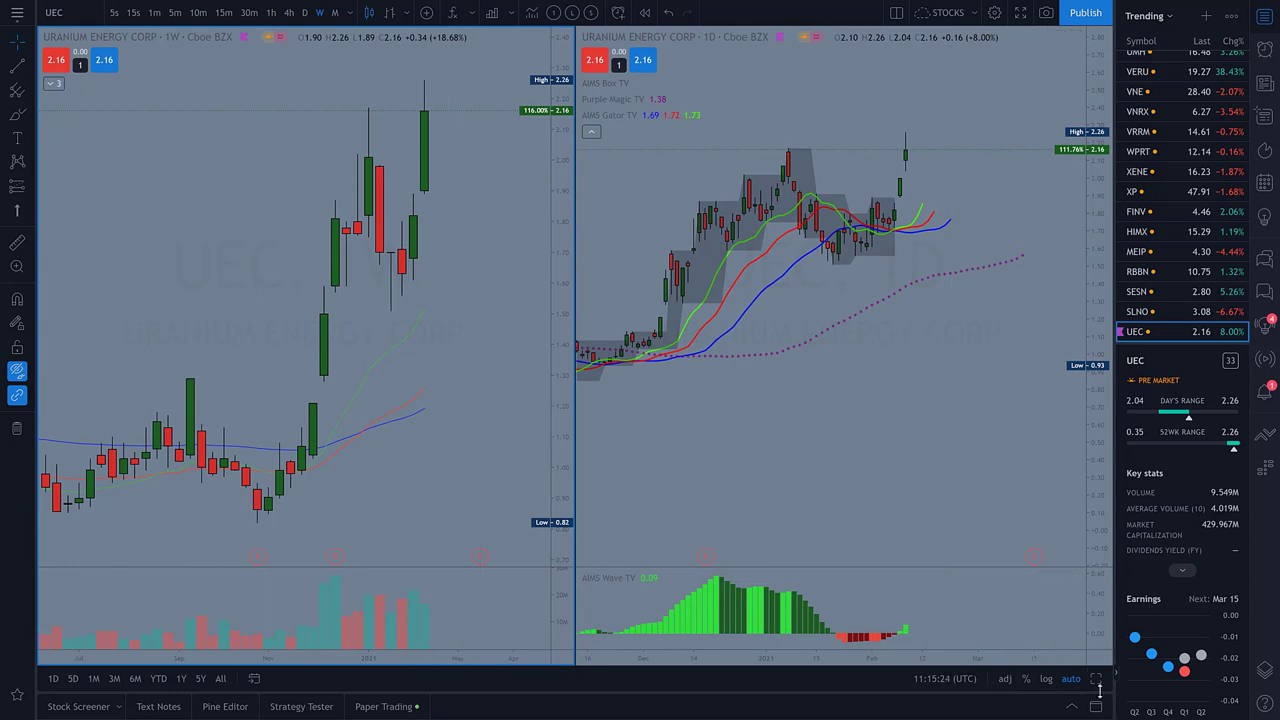
pyautogui.hotkey('alt', 'Return')
pyautogui.scroll(5, 680, 410)
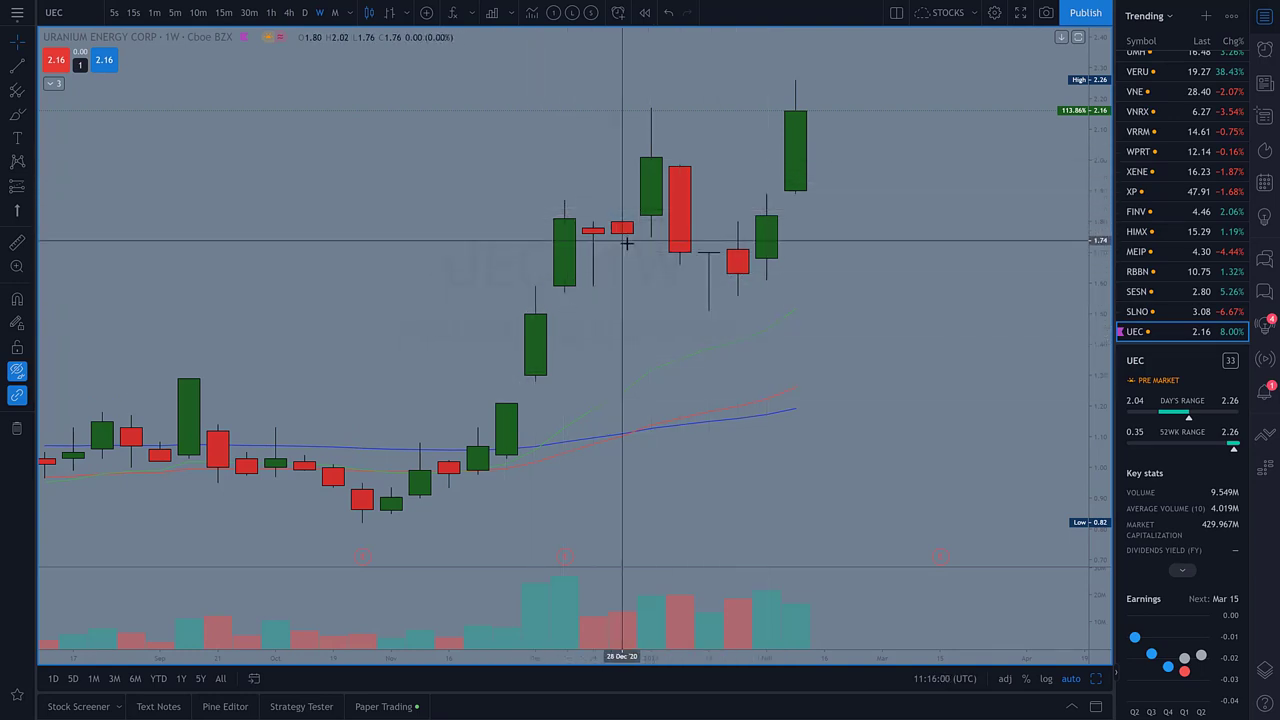
# - Switch the maximized UEC chart to the monthly timeframe and examine the latest candles against the moving averages
pyautogui.scroll(-3, 623, 243)
pyautogui.moveTo(771, 194); pyautogui.dragTo(440, 110)
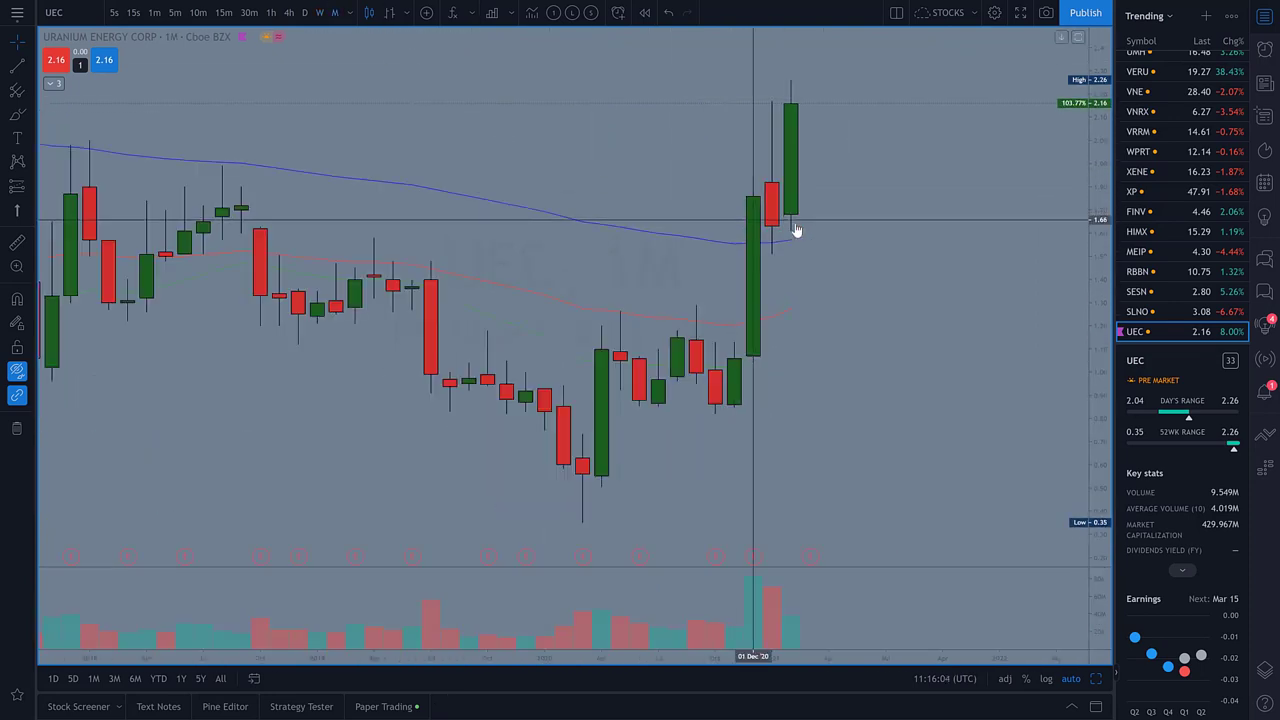
pyautogui.moveTo(795, 230); pyautogui.dragTo(711, 223)
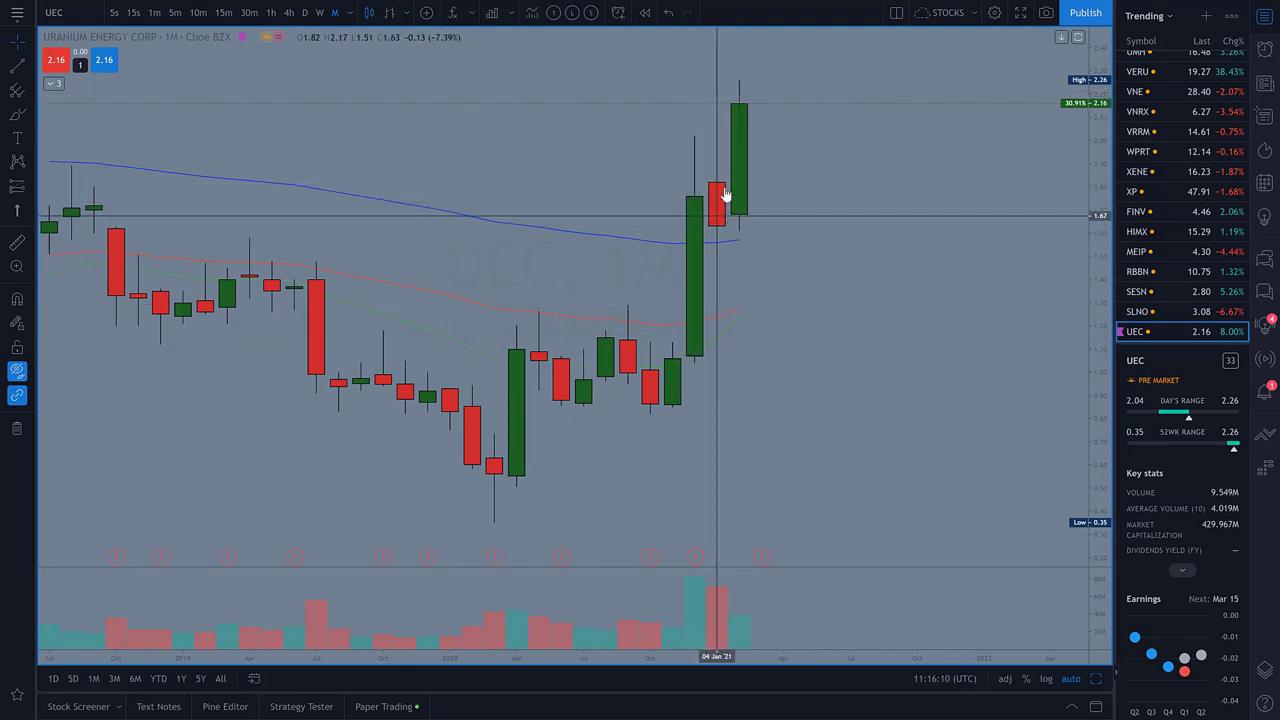
# - Switch the UEC chart to the daily timeframe and examine the rally and pullback since December 2020
pyautogui.click(305, 13)
pyautogui.scroll(-3, 634, 205)
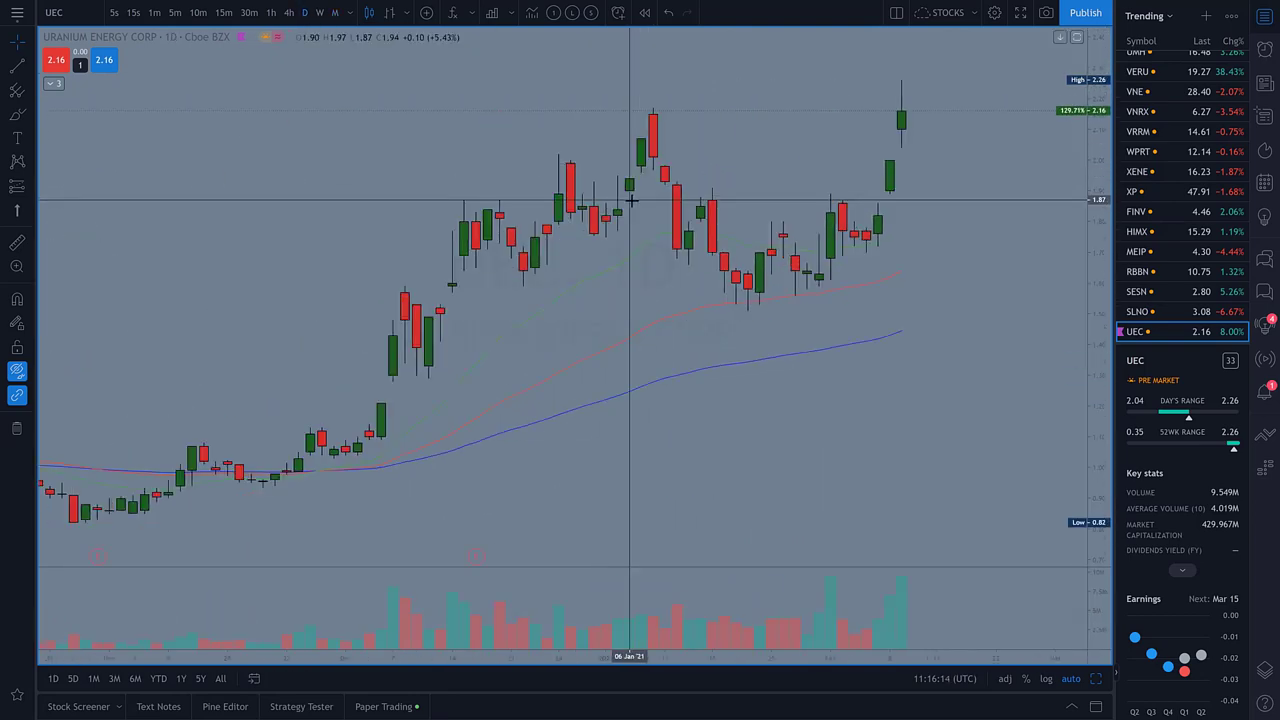
pyautogui.scroll(-3, 632, 207)
pyautogui.scroll(1, 440, 246)
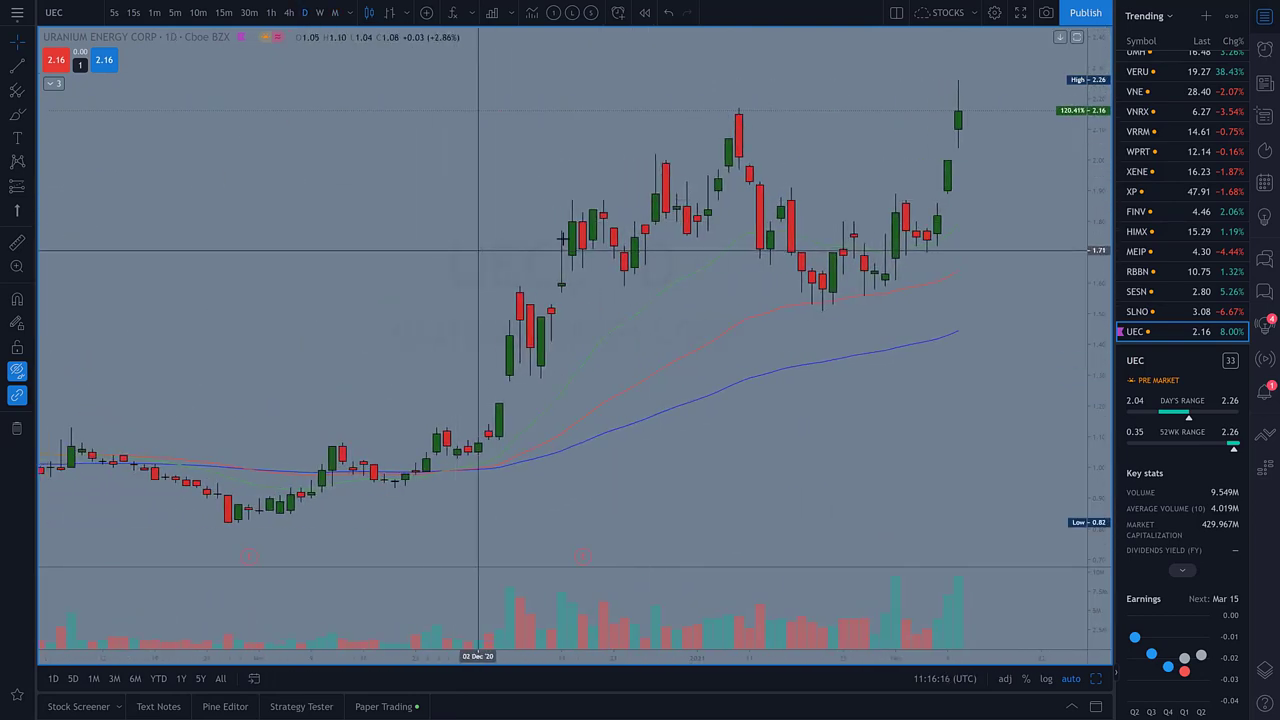
# - Go to the forum trading journal, look through its enlarged trade chart images, and close the image viewer
pyautogui.hotkey('ctrl', 't')
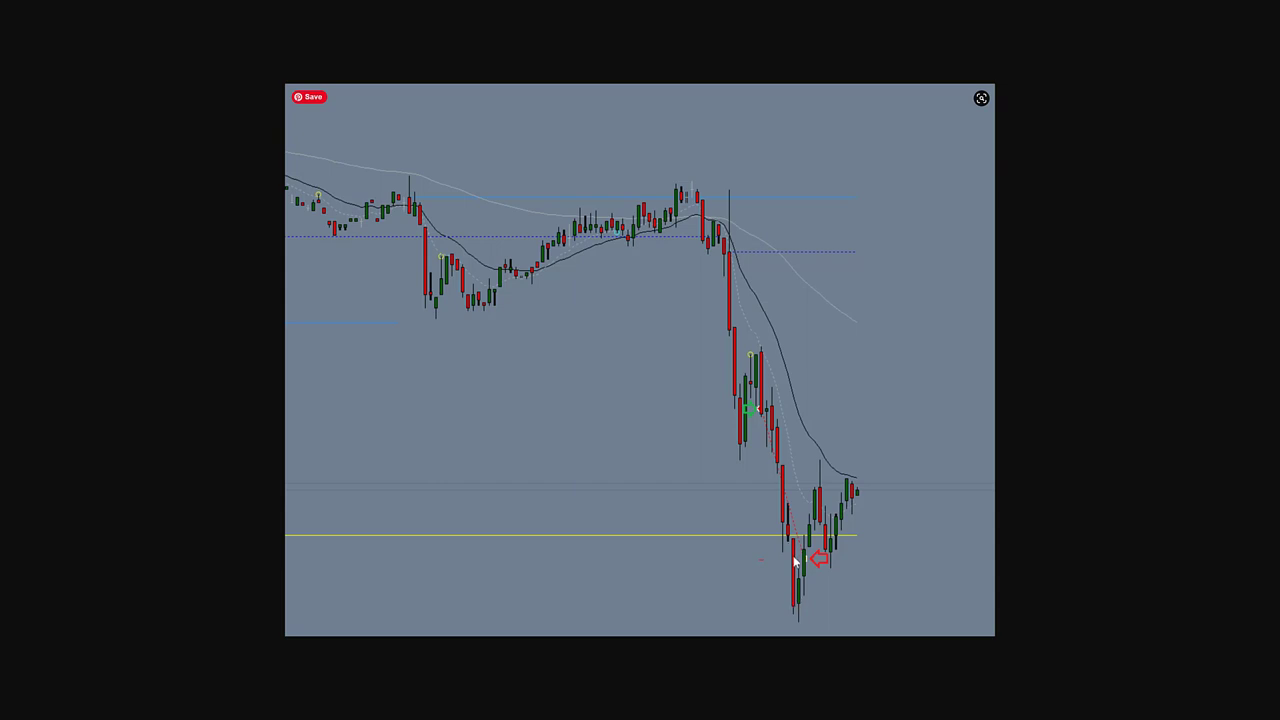
pyautogui.press('Right')
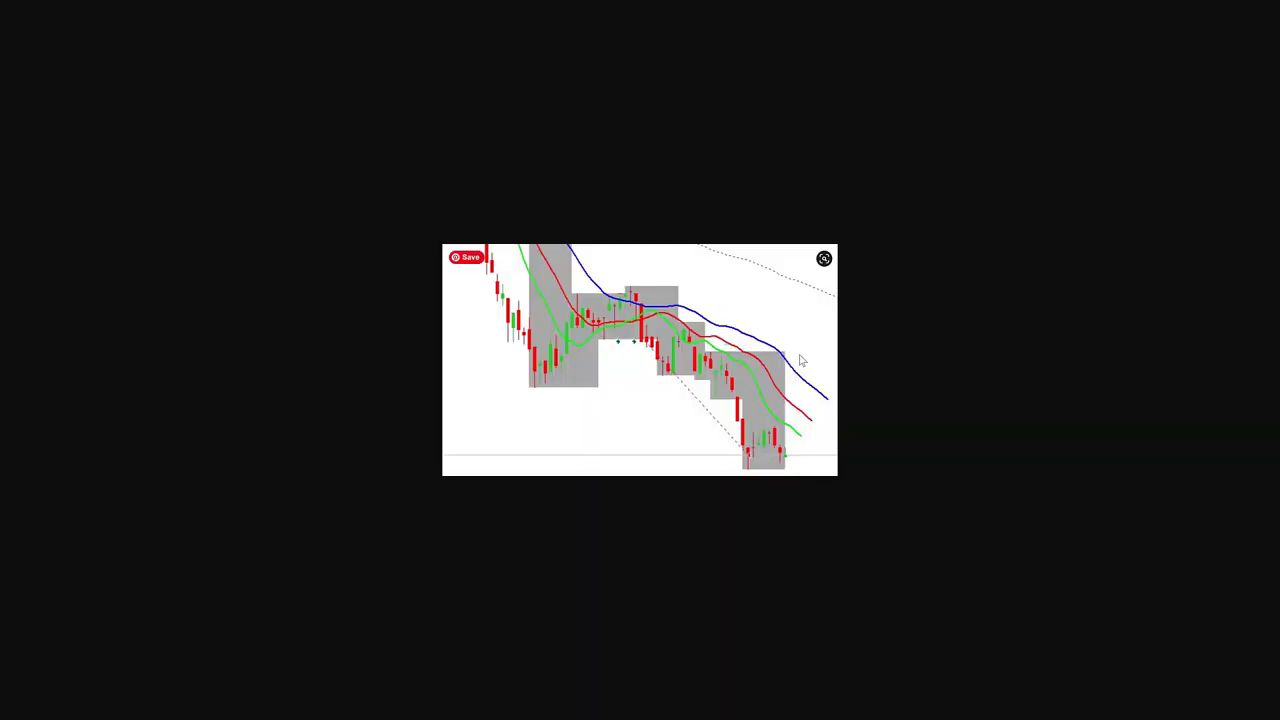
pyautogui.press('Escape')
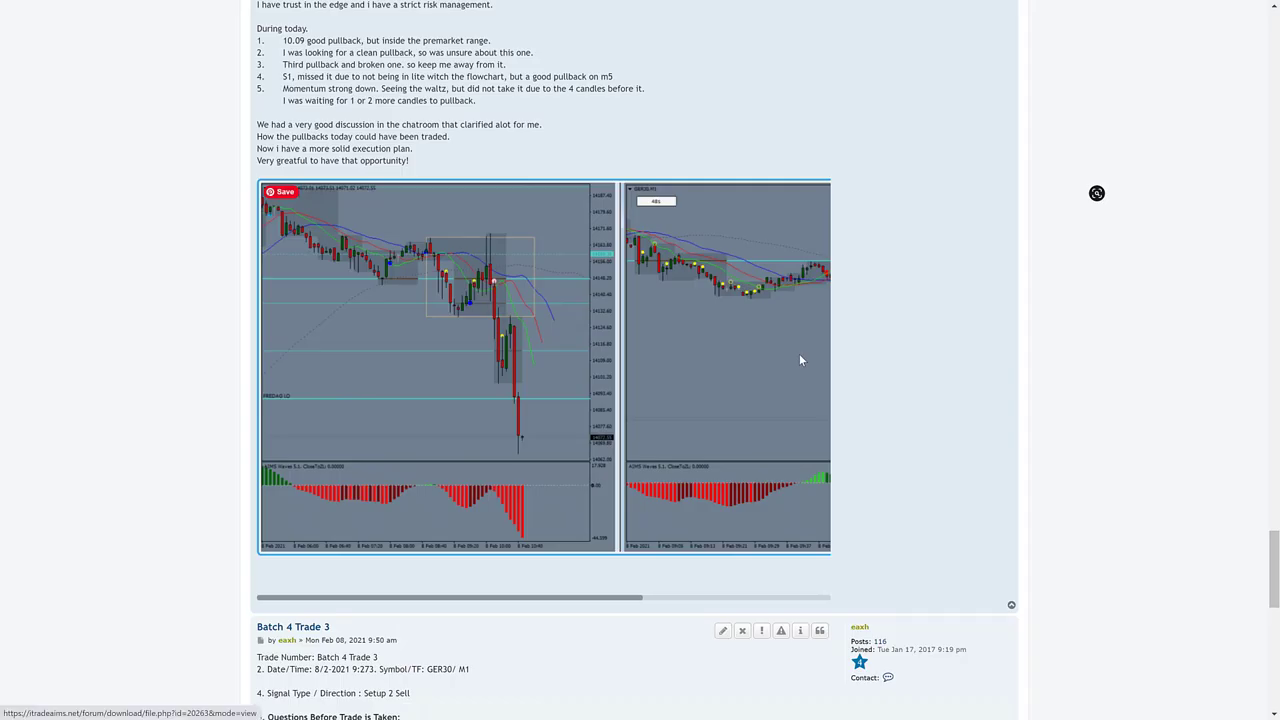
# - Exit full screen, return to the T20 Recording Zone [Journals] topic list, and open the daily trades journal at its last post
pyautogui.scroll(7, 857, 336)
pyautogui.scroll(4, 857, 338)
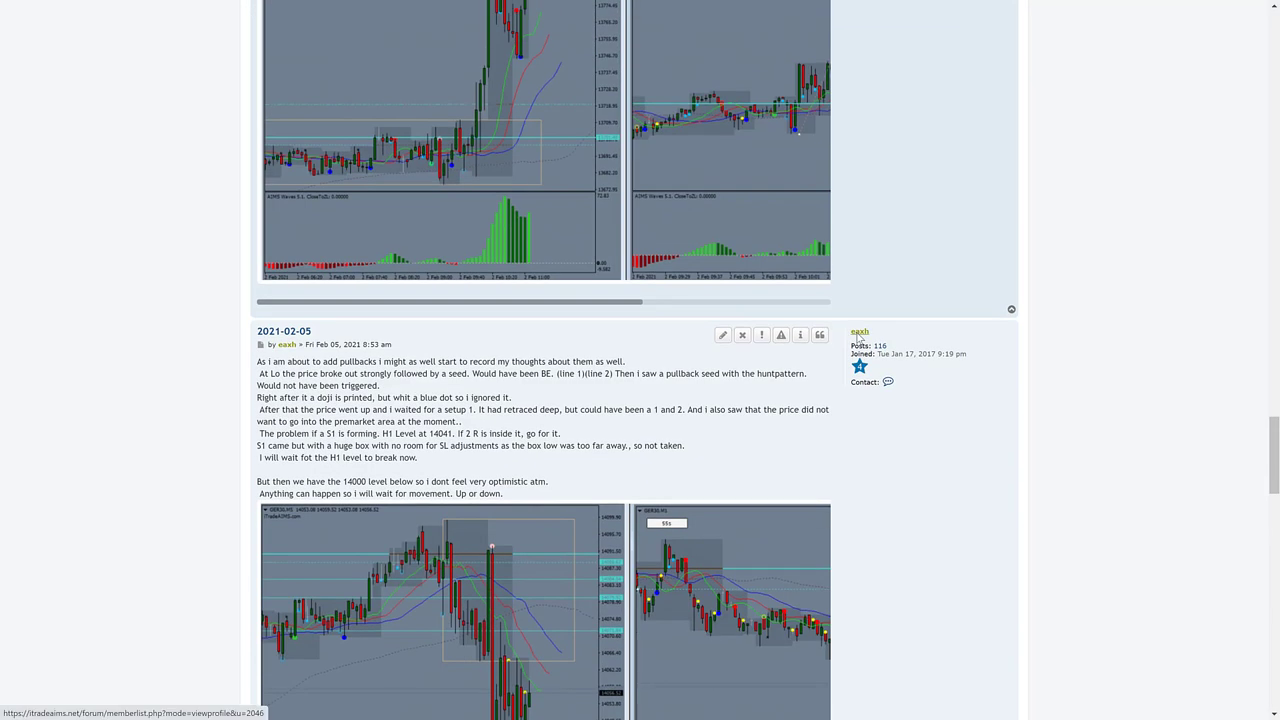
pyautogui.press('F11')
pyautogui.scroll(15, 857, 338)
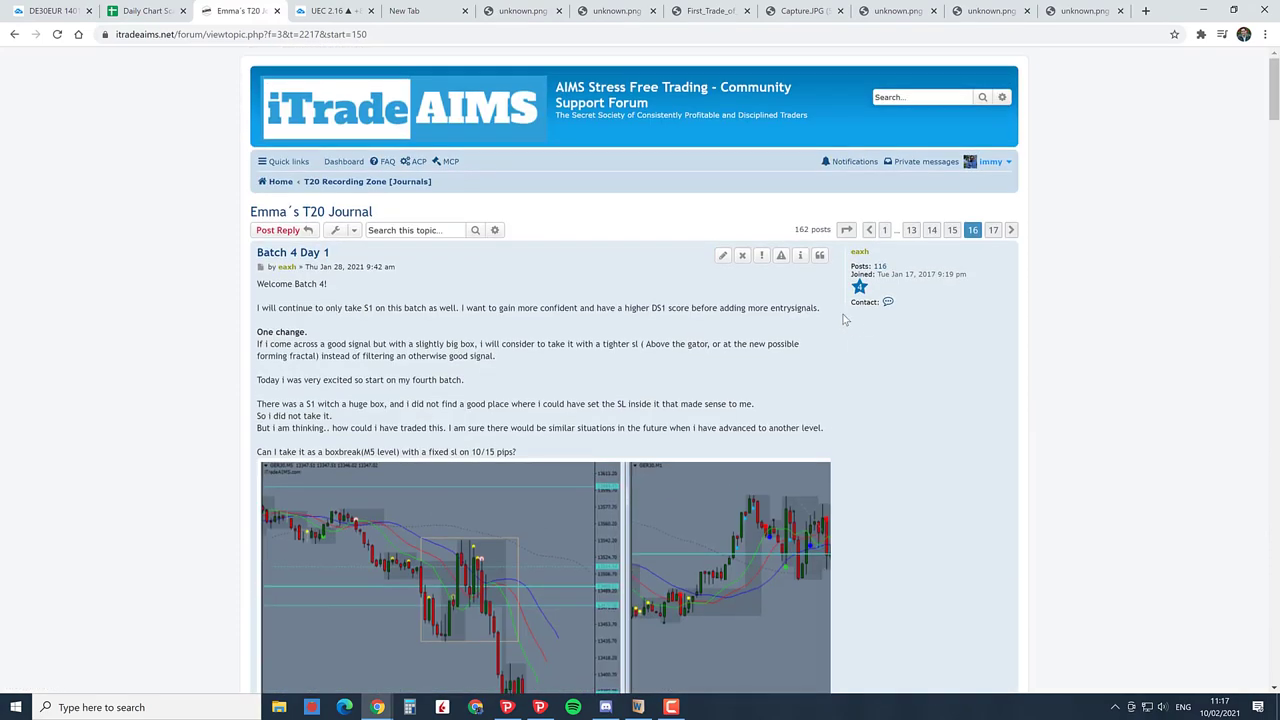
pyautogui.click(367, 182)
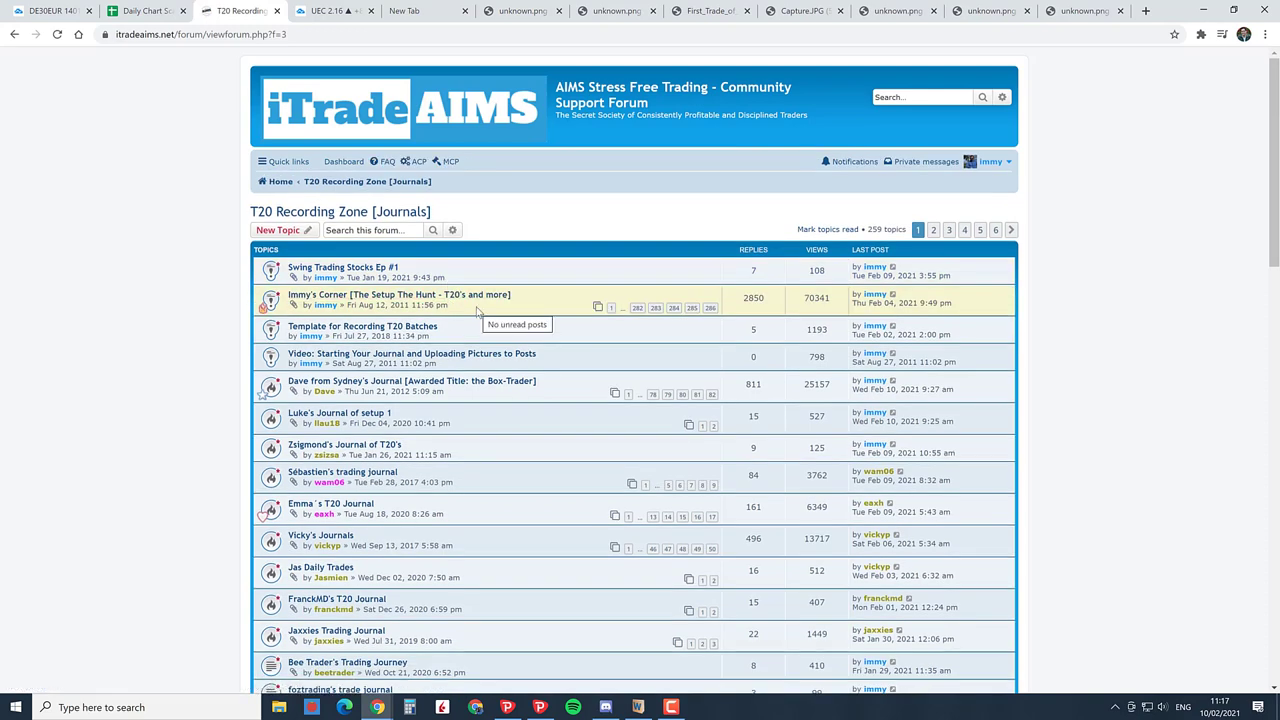
pyautogui.scroll(-1, 477, 313)
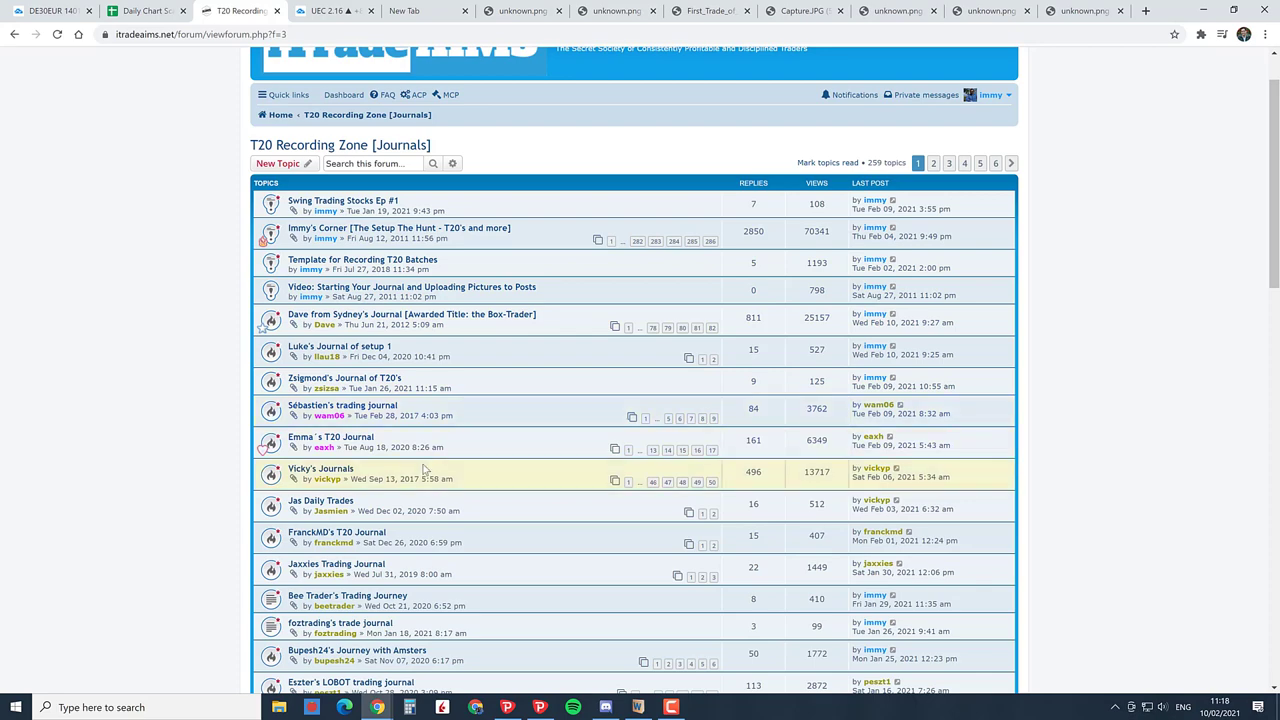
pyautogui.click(899, 508)
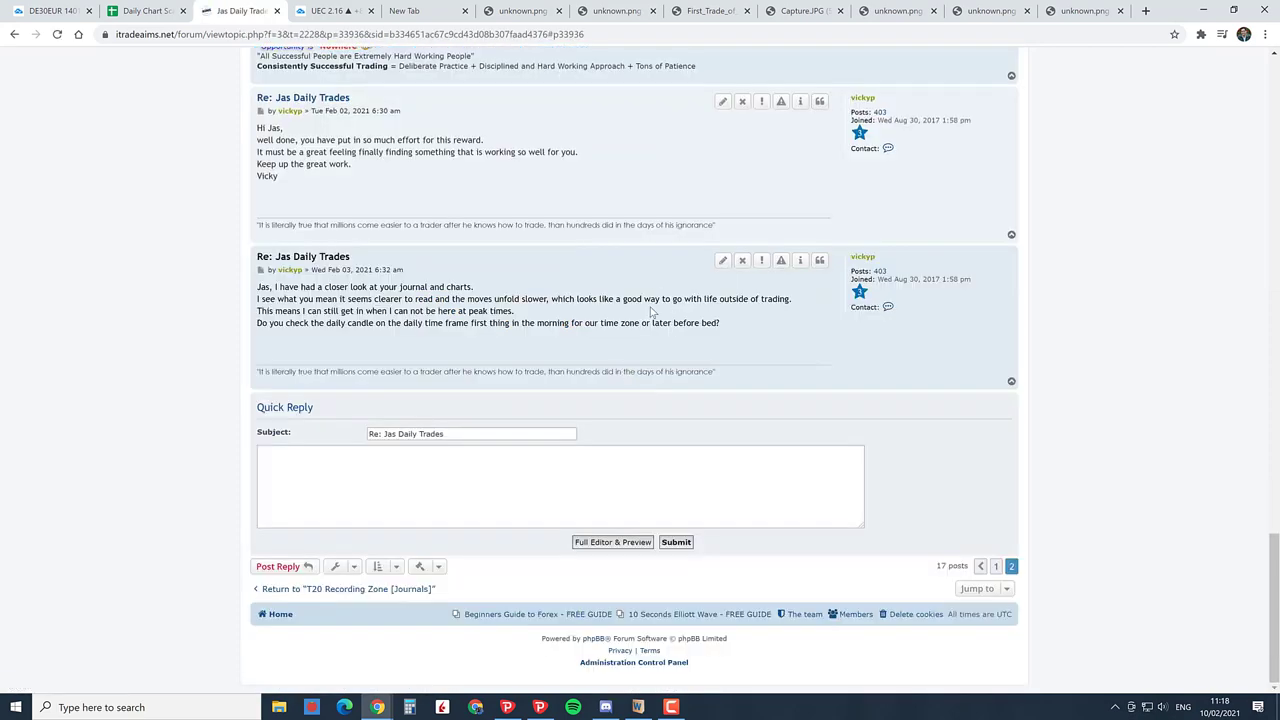
# - Review the daily trades journal backwards from the February 2021 replies to the 22-12-2020 AudUsd Pinbar trade
pyautogui.scroll(3, 650, 312)
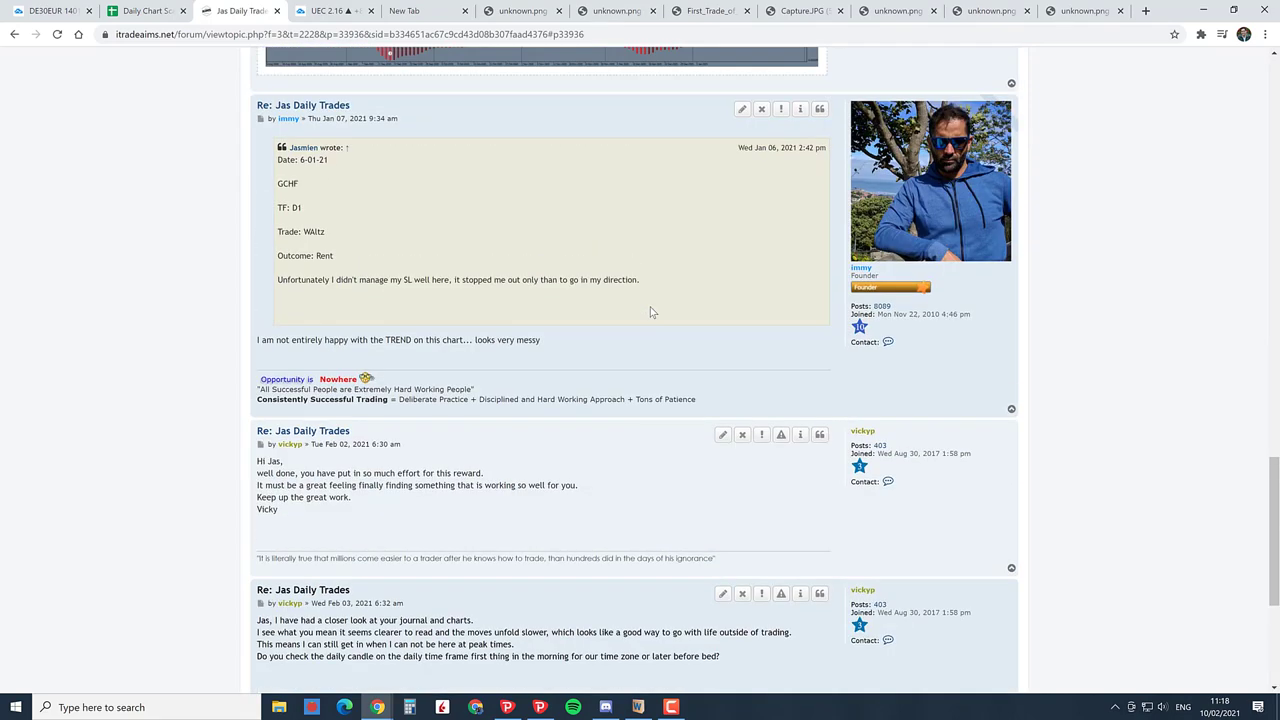
pyautogui.scroll(3, 650, 312)
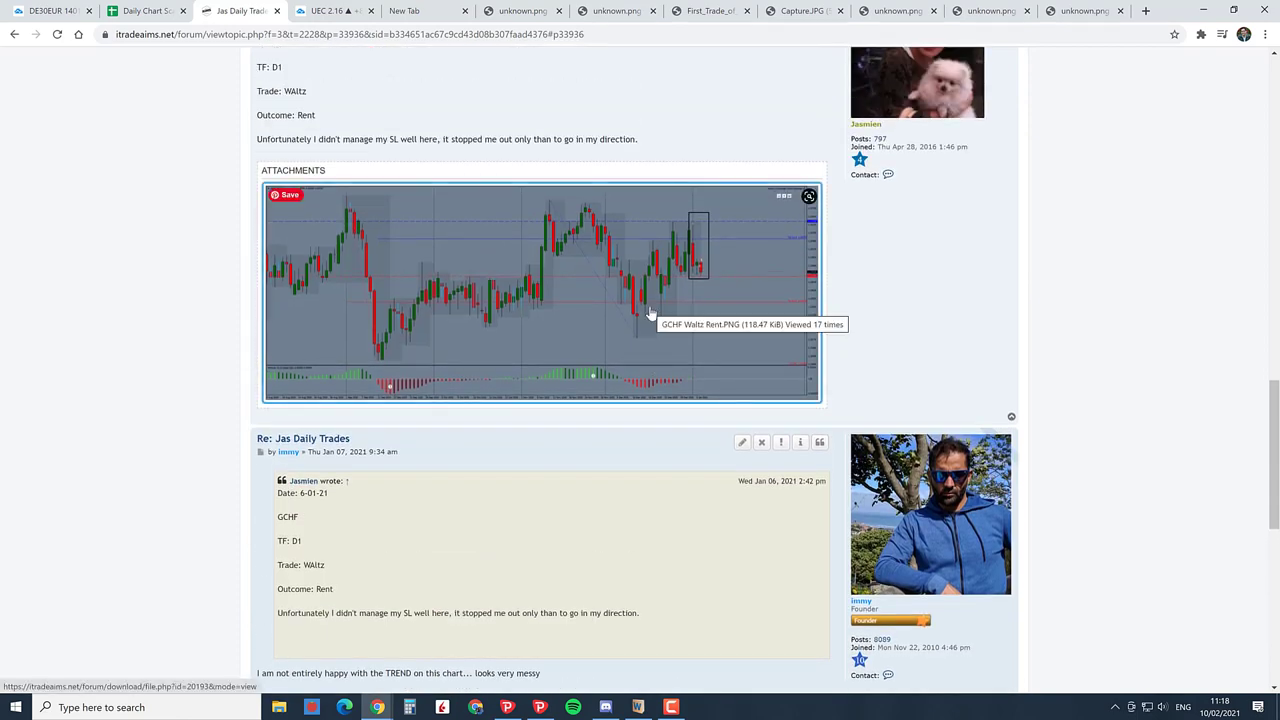
pyautogui.scroll(2, 650, 313)
pyautogui.scroll(1, 650, 312)
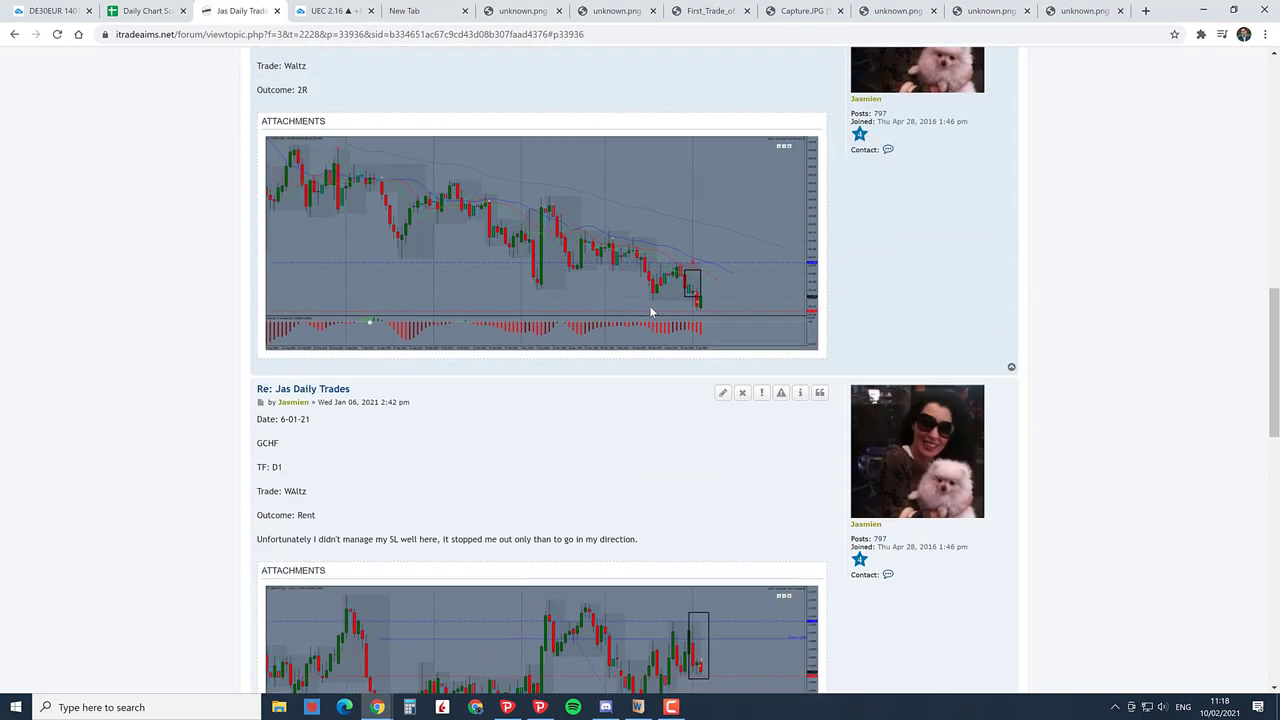
pyautogui.scroll(2, 650, 313)
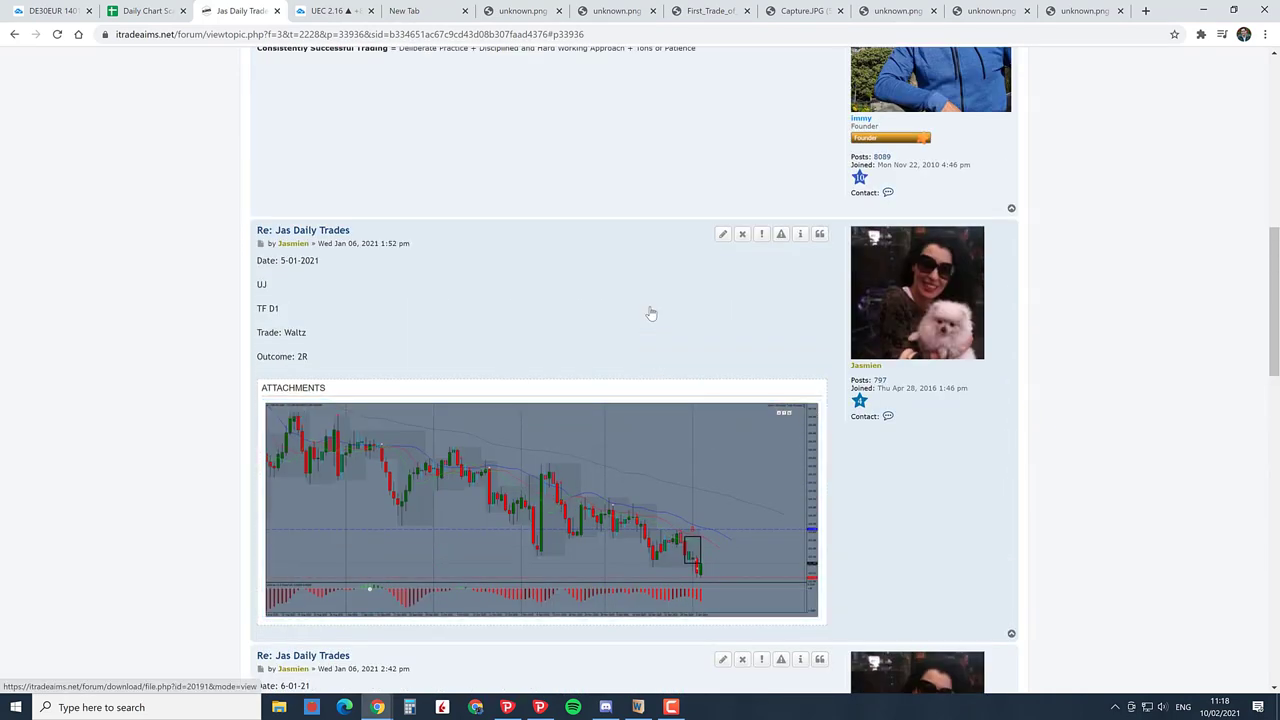
pyautogui.scroll(2, 650, 313)
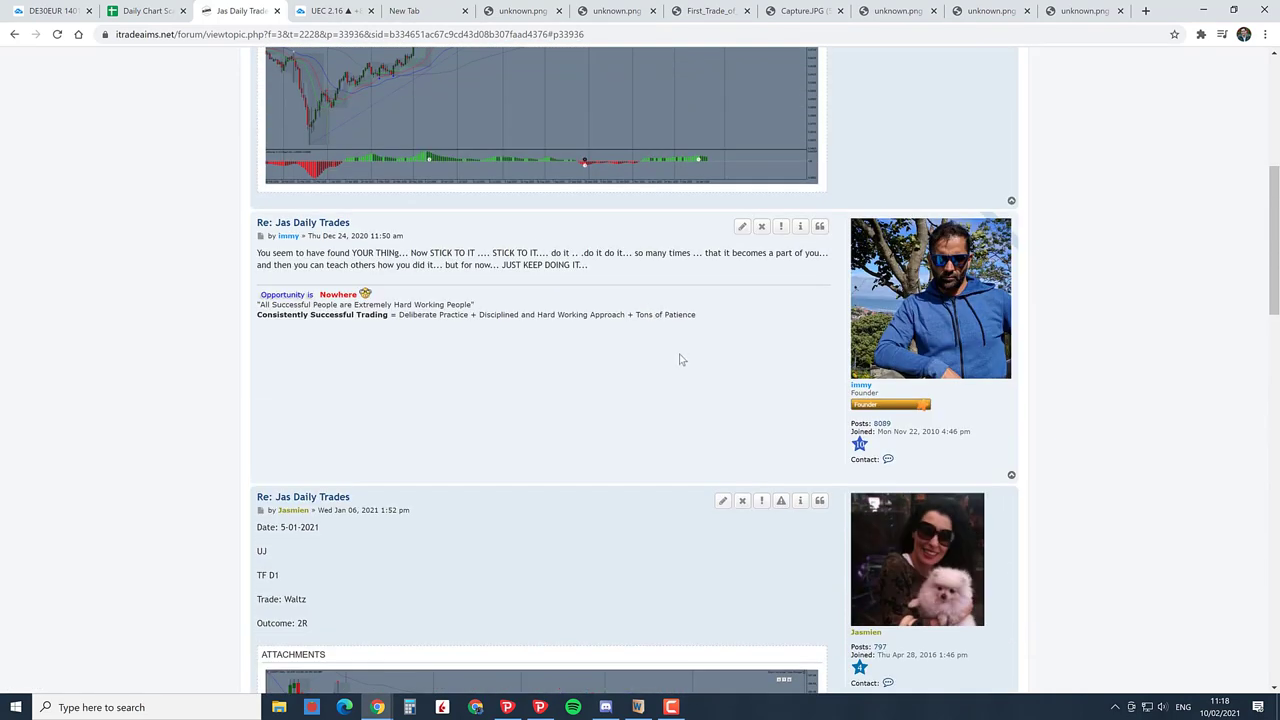
pyautogui.scroll(2, 677, 355)
pyautogui.scroll(2, 678, 345)
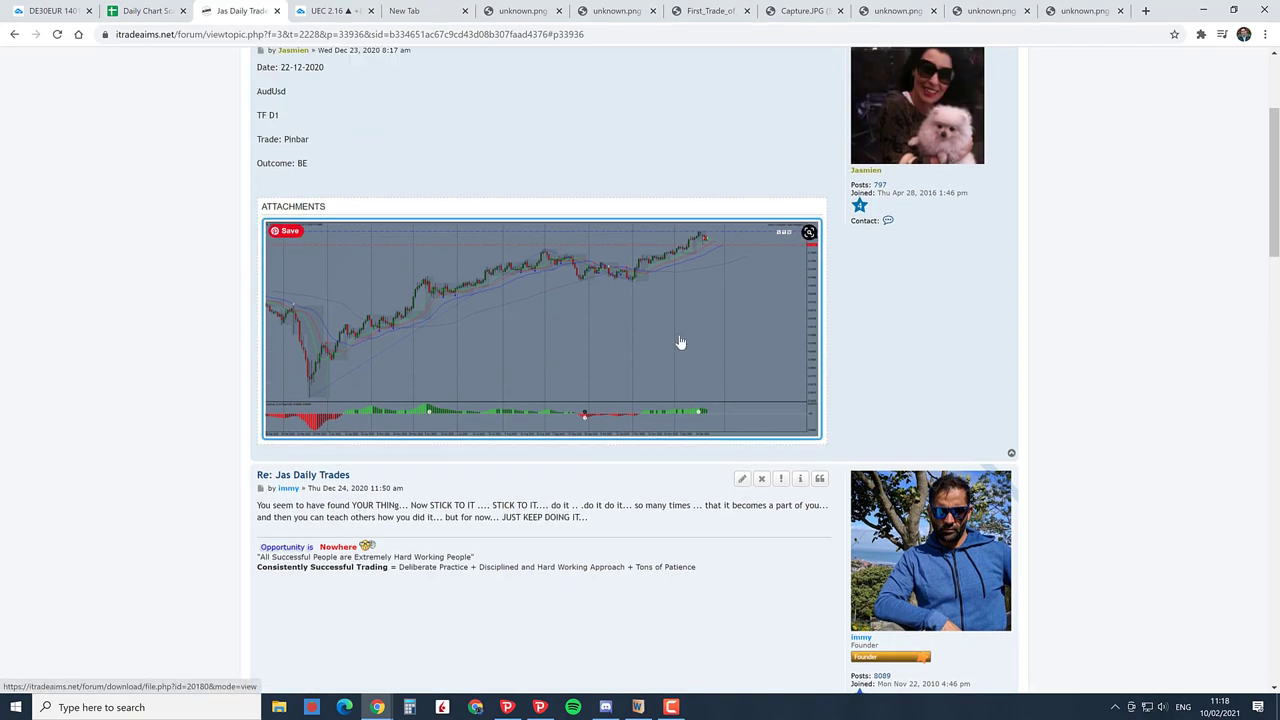
# - Compare the 5-01-2021 UJ and 6-01-21 GCHF Waltz trades, examining the trend in their attached charts
pyautogui.scroll(-6, 642, 440)
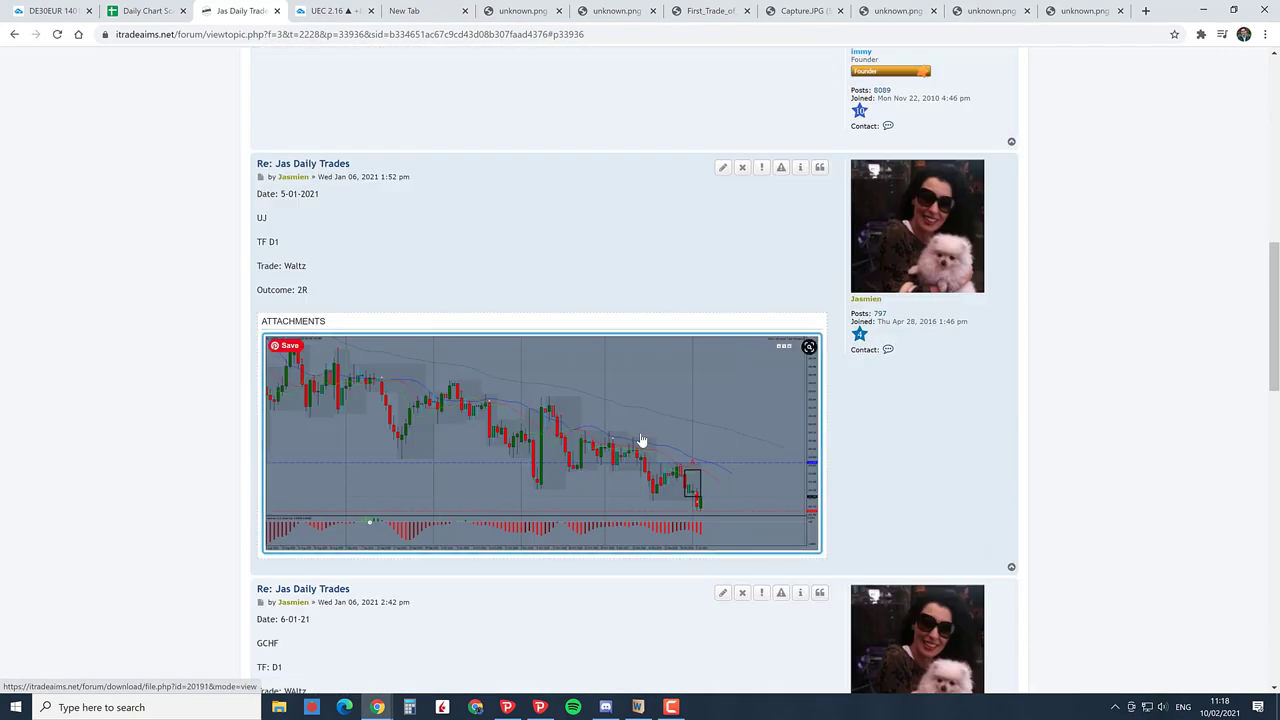
pyautogui.scroll(-3, 642, 440)
pyautogui.scroll(-2, 642, 440)
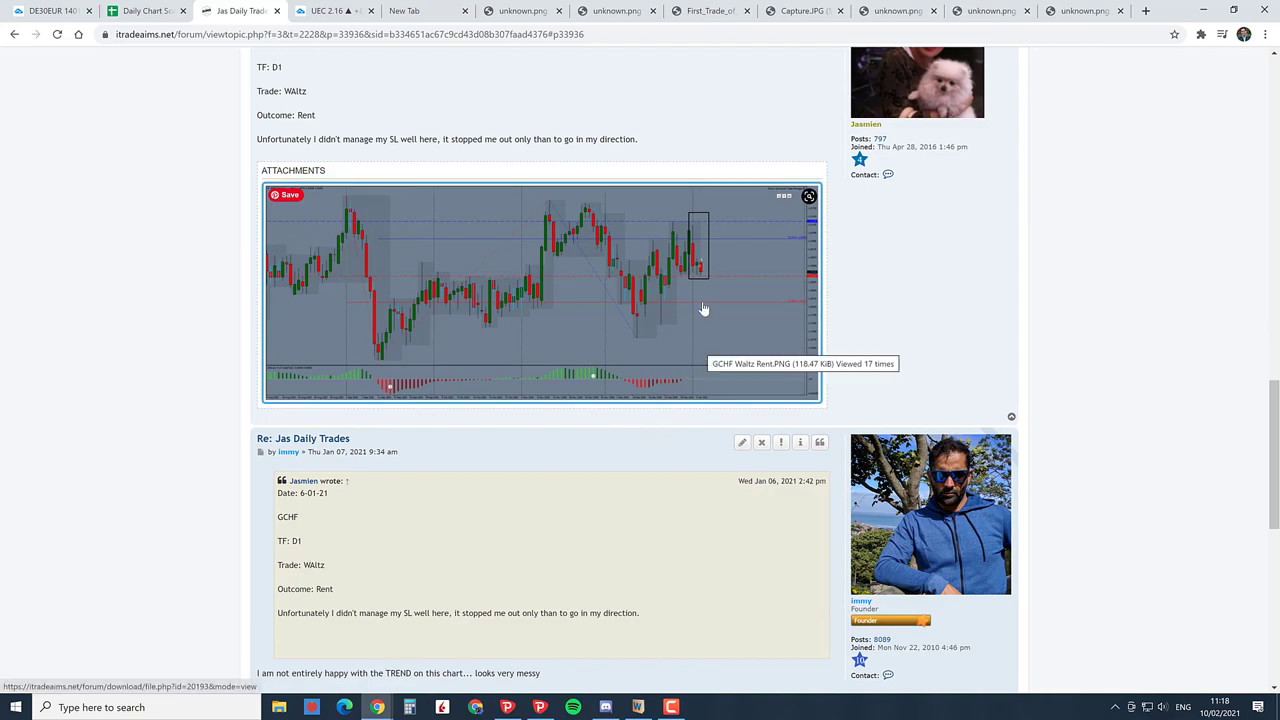
pyautogui.scroll(-3, 704, 312)
pyautogui.scroll(-3, 704, 310)
pyautogui.scroll(6, 708, 300)
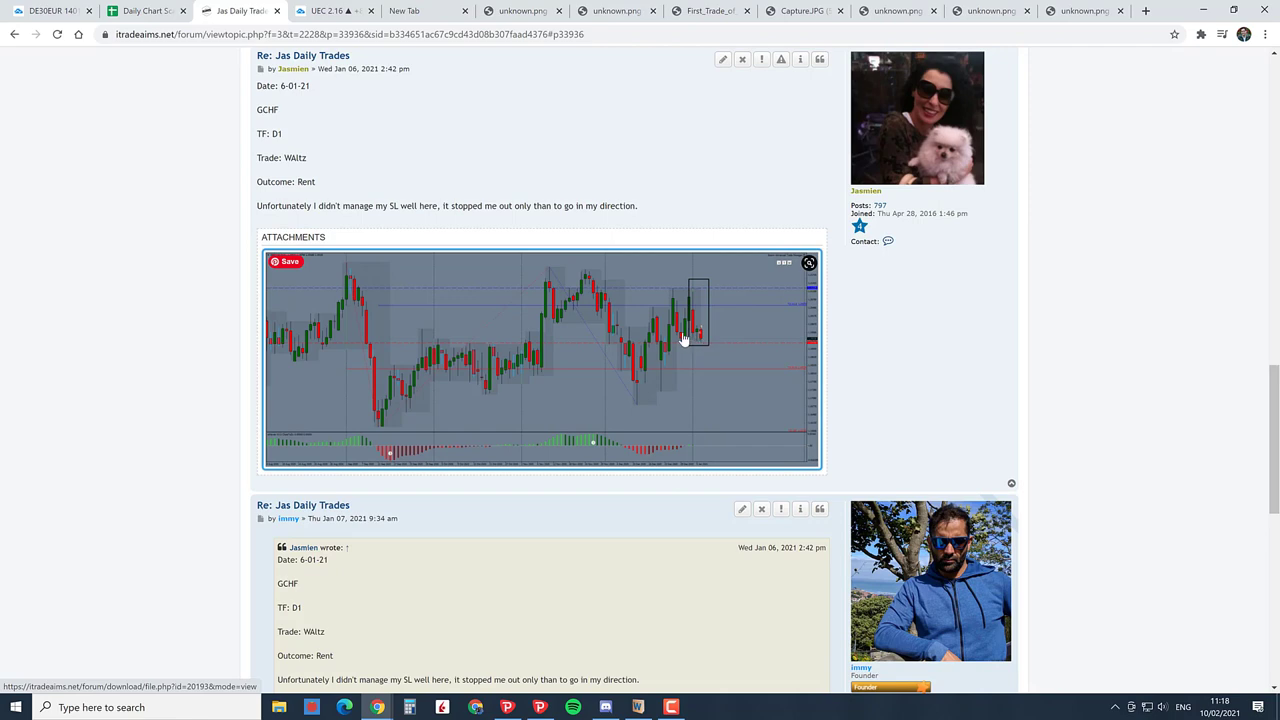
pyautogui.scroll(3, 683, 340)
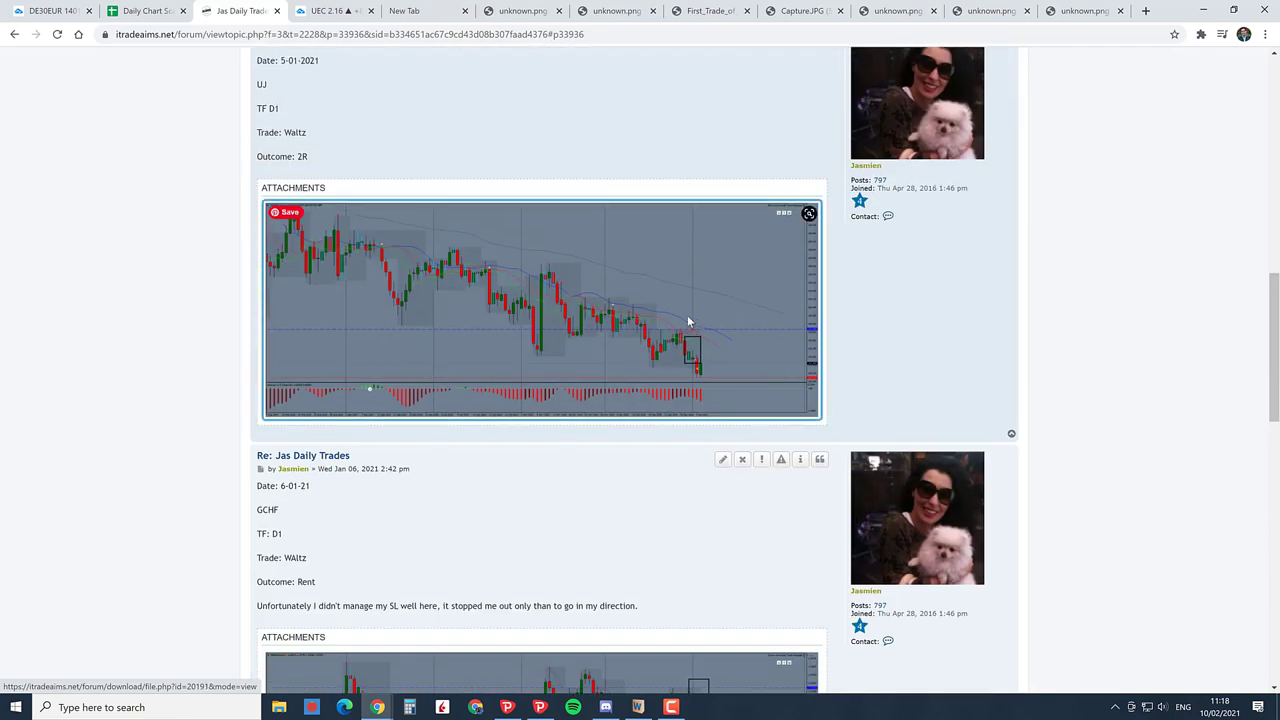
# - Enlarge the chart attached to the 5-01-2021 UJ Waltz trade, examine its latest candles, and close the image viewer
pyautogui.click(688, 352)
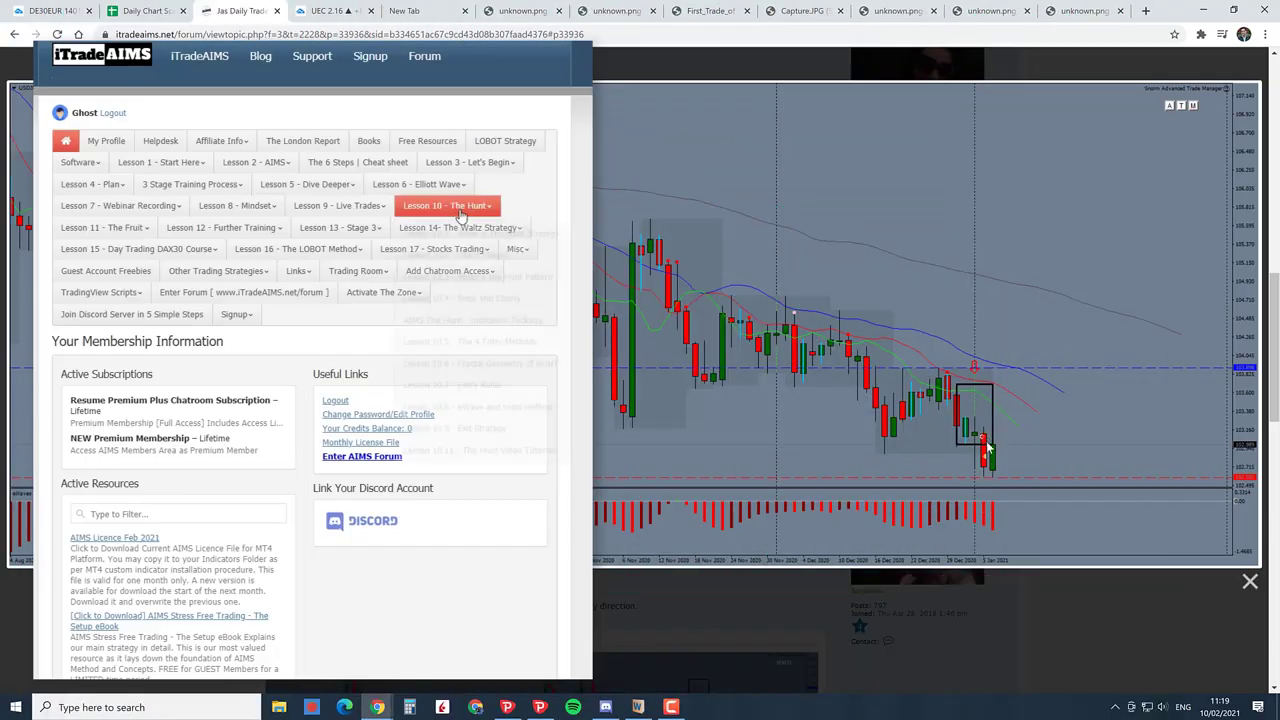
pyautogui.moveTo(447, 210)
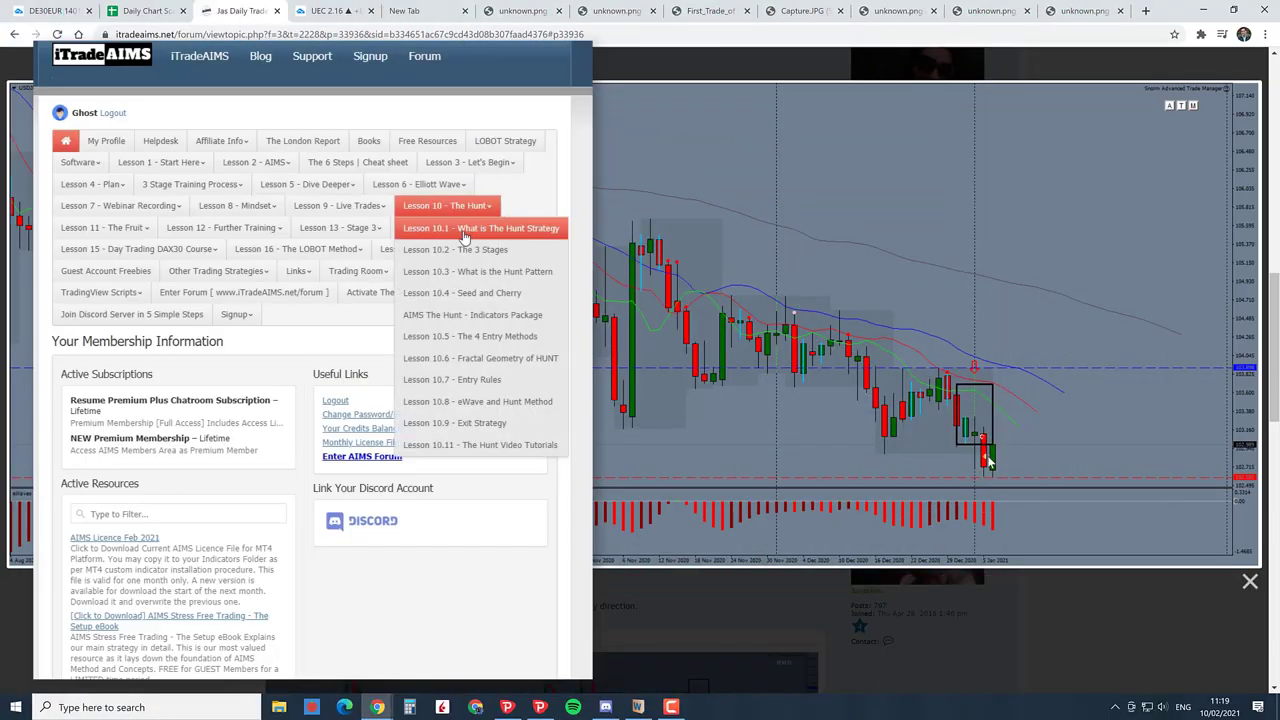
pyautogui.hotkey('ctrl', 'Tab')
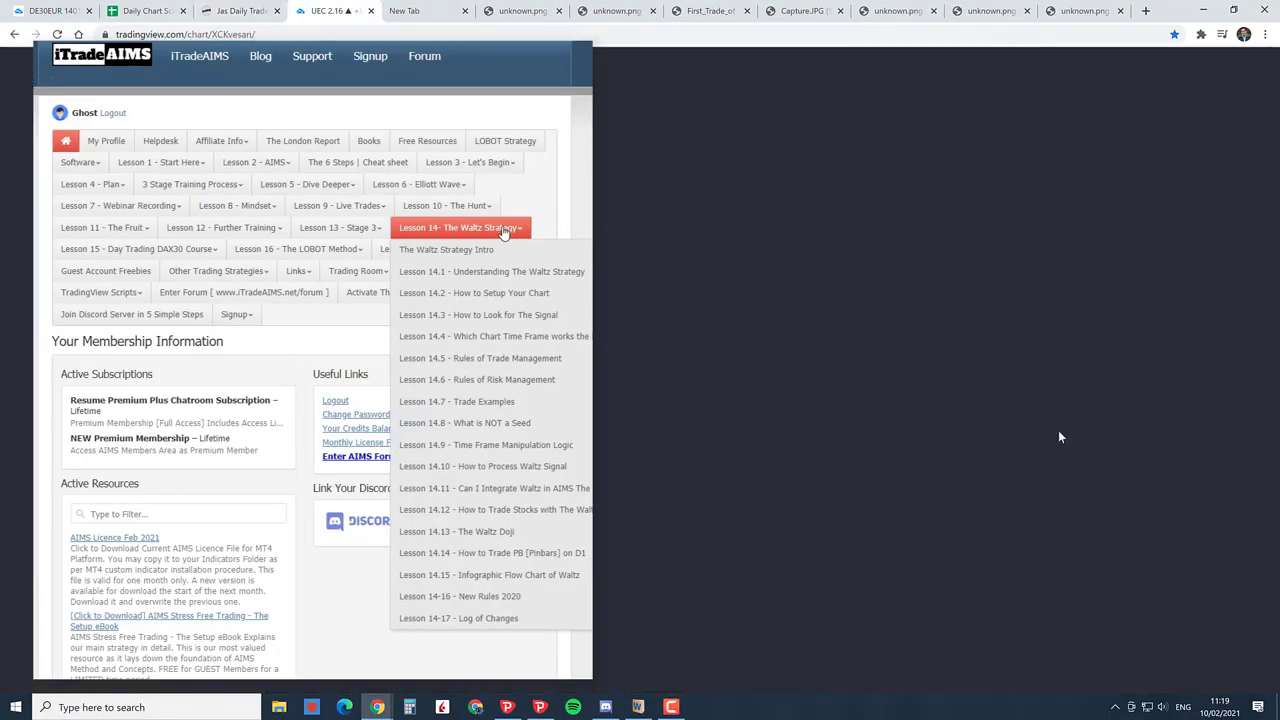
pyautogui.hotkey('ctrl', 'shift', 'Tab')
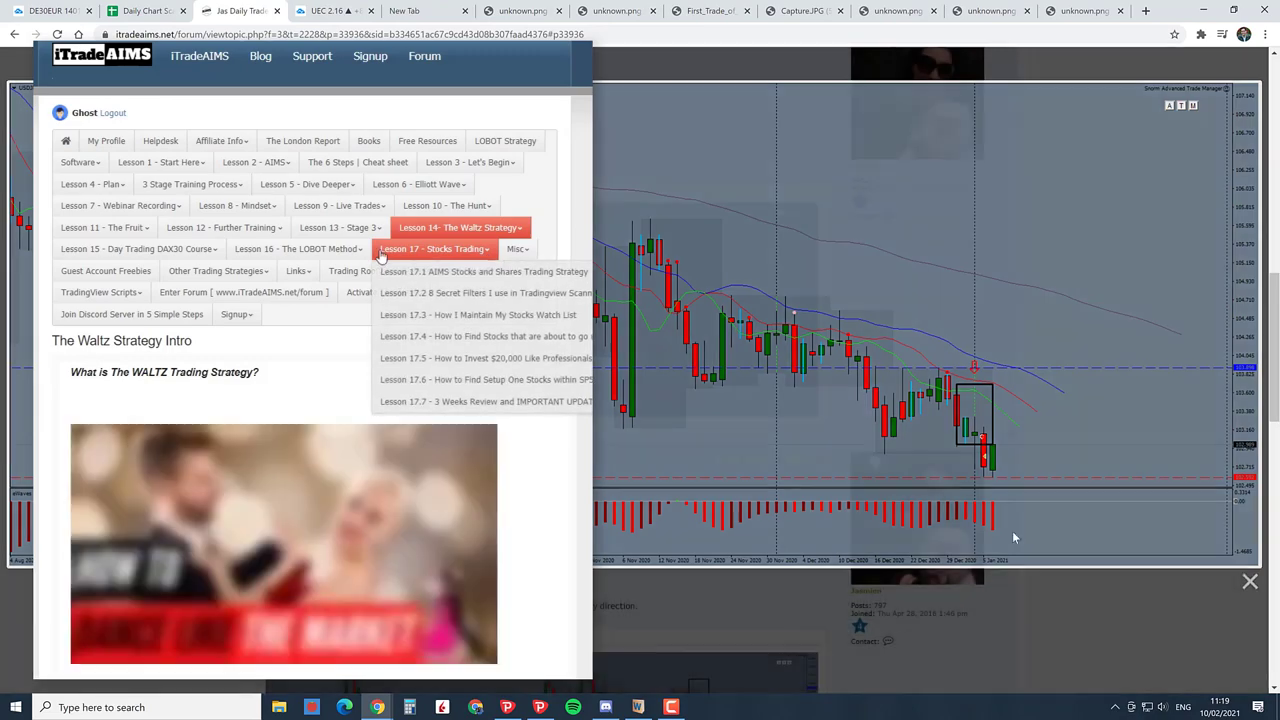
pyautogui.click(1012, 538)
# - Go to page 1 of the daily trades journal and examine the first trade's enlarged chart, closing the image viewer when done
pyautogui.scroll(5, 1012, 532)
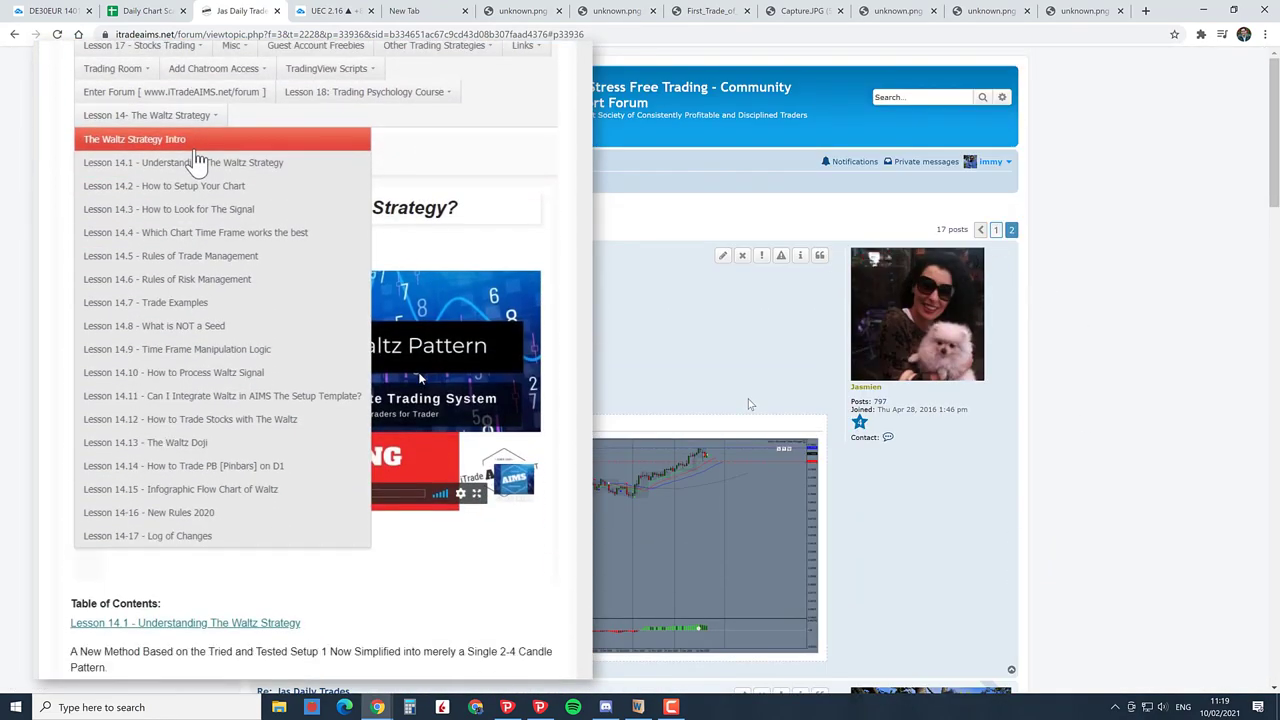
pyautogui.click(996, 230)
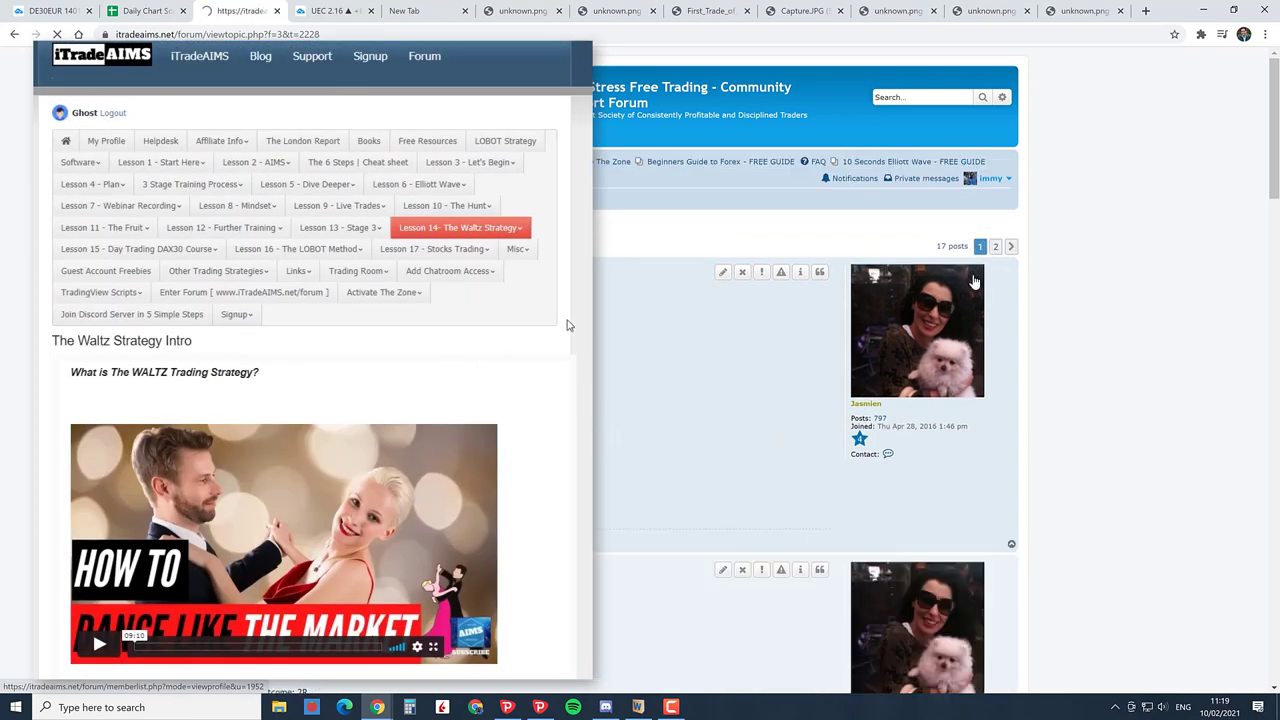
pyautogui.scroll(-3, 762, 372)
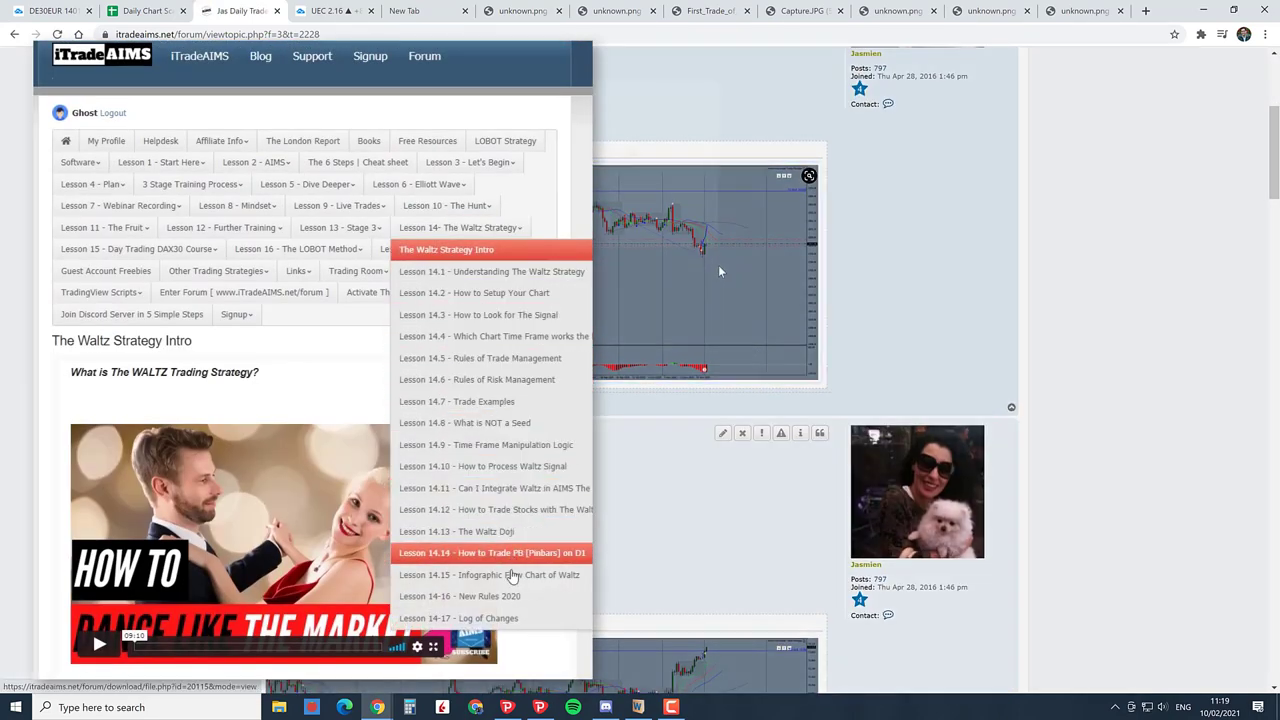
pyautogui.click(718, 265)
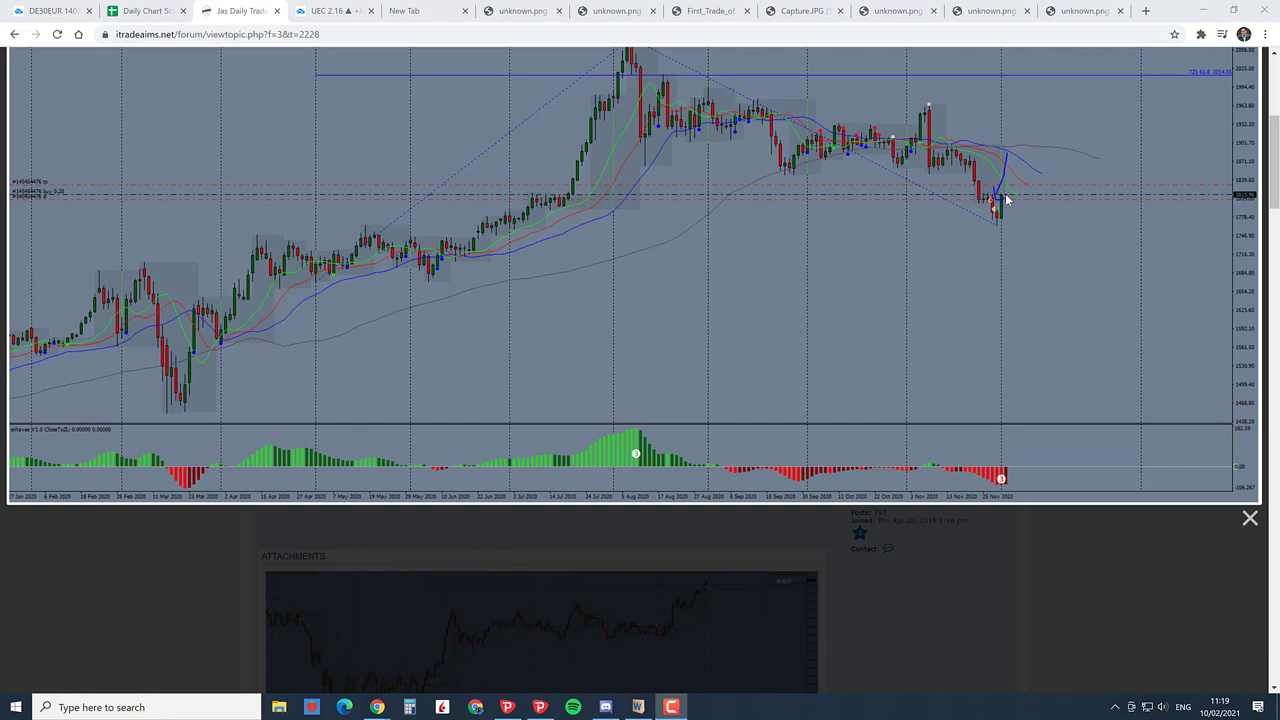
pyautogui.click(1006, 552)
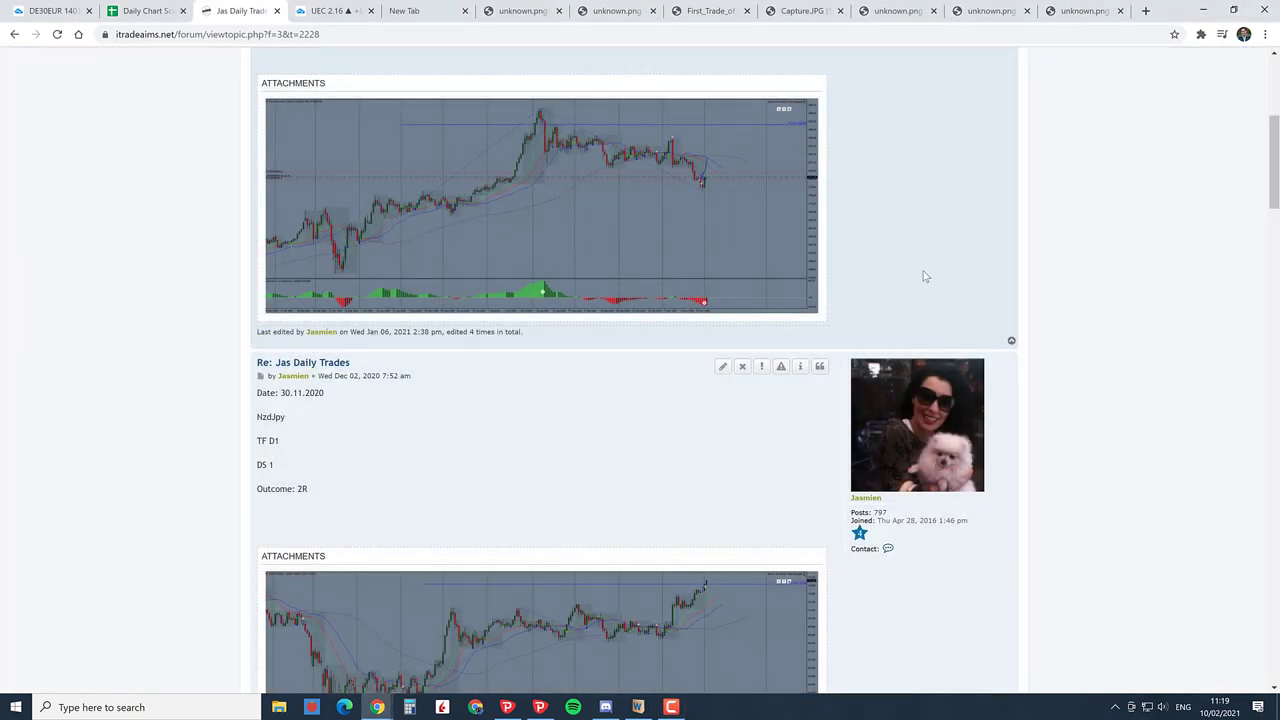
# - Return to the Daily Chart Scan spreadsheet and review its February 2021 entries, singling out the 09-02-2021 USDCHF row
pyautogui.click(148, 11)
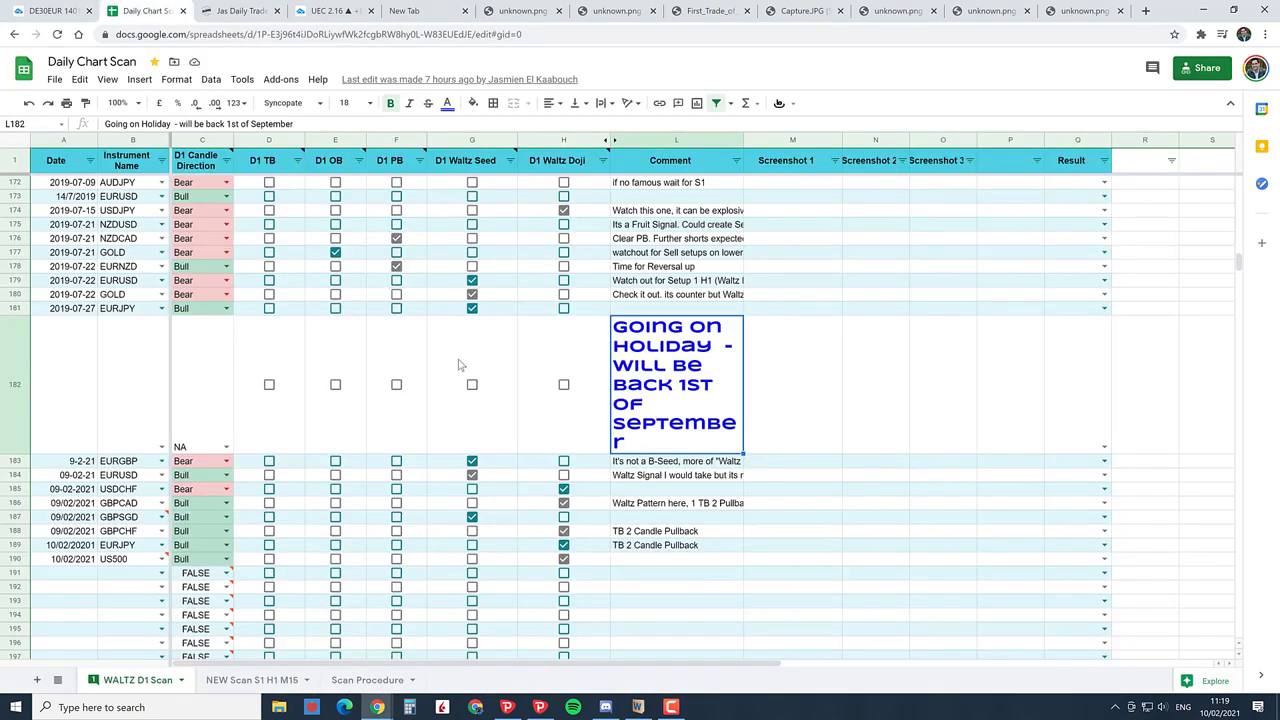
pyautogui.scroll(-3, 457, 363)
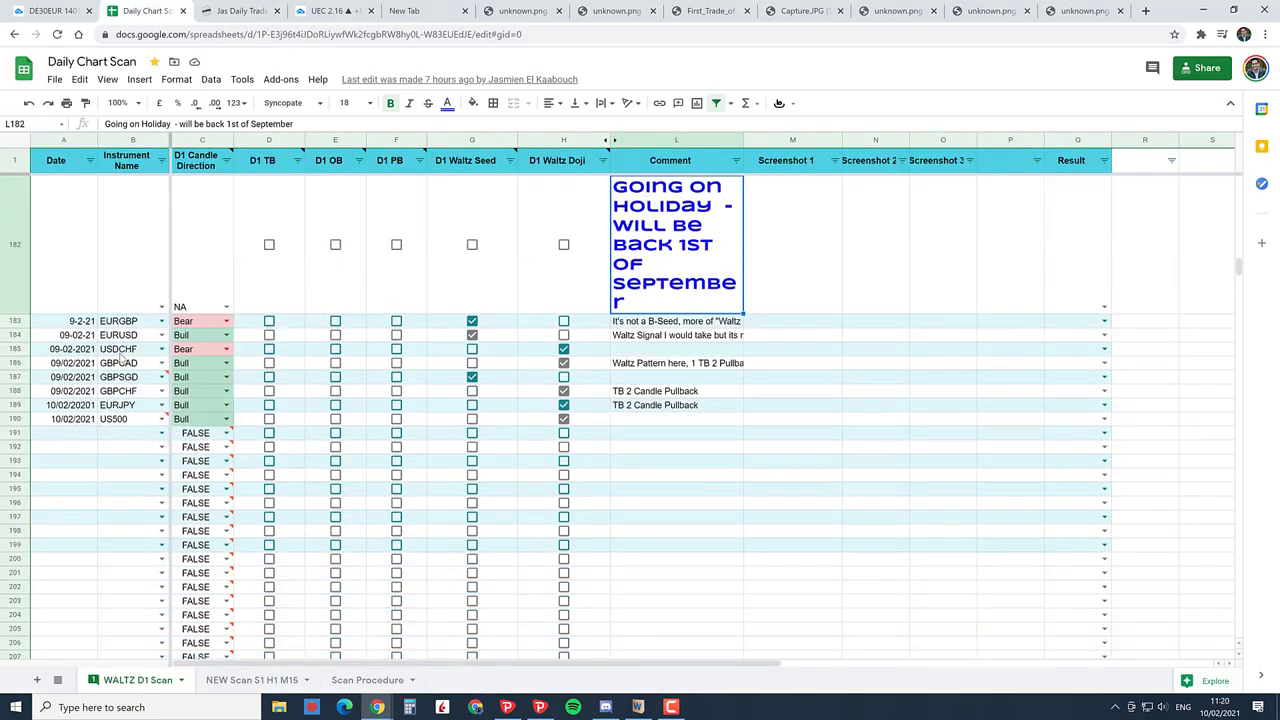
pyautogui.click(16, 350)
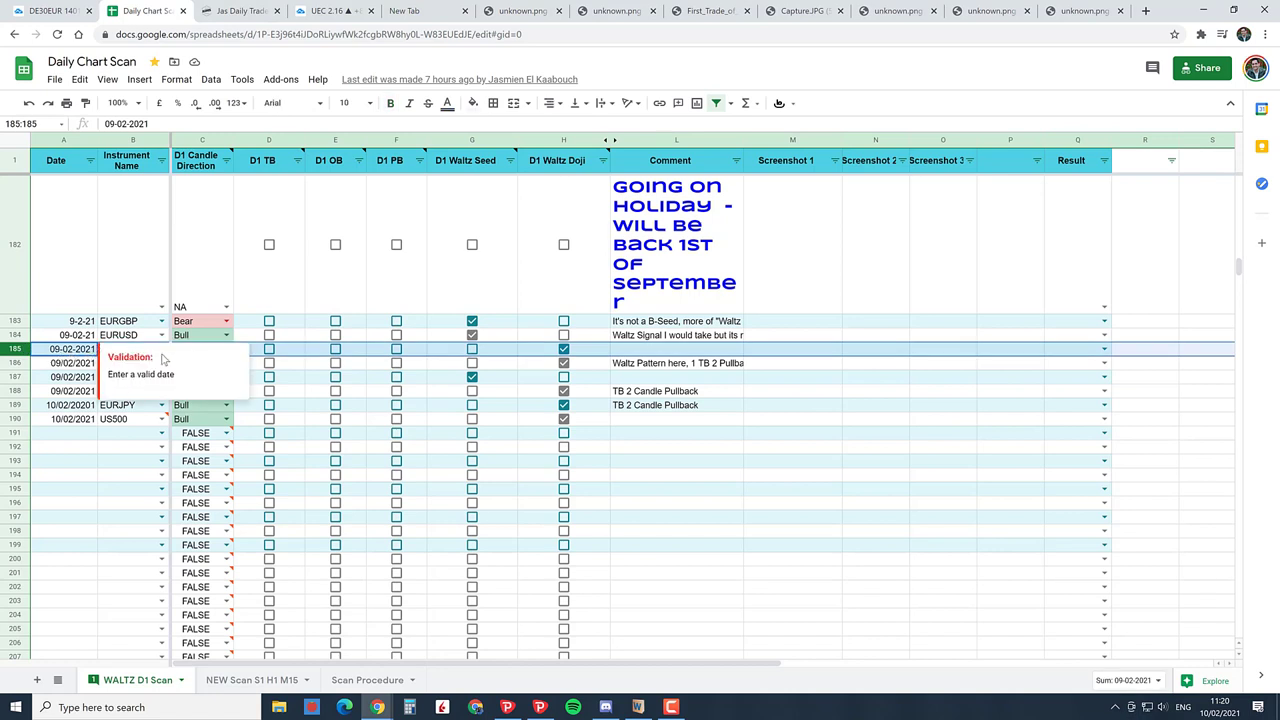
pyautogui.click(134, 448)
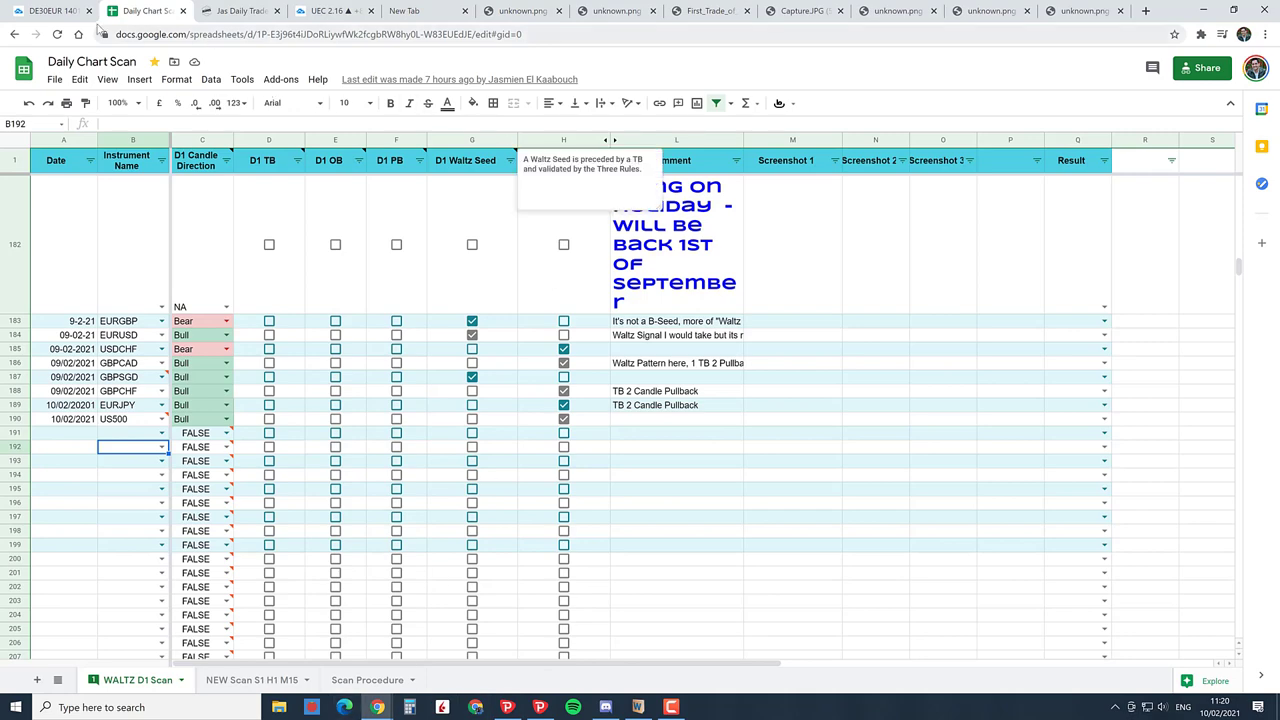
# - Show the UEC daily chart in full screen and switch its symbol to FXCM's USDCHF, with empty space beyond the latest candle
pyautogui.click(52, 11)
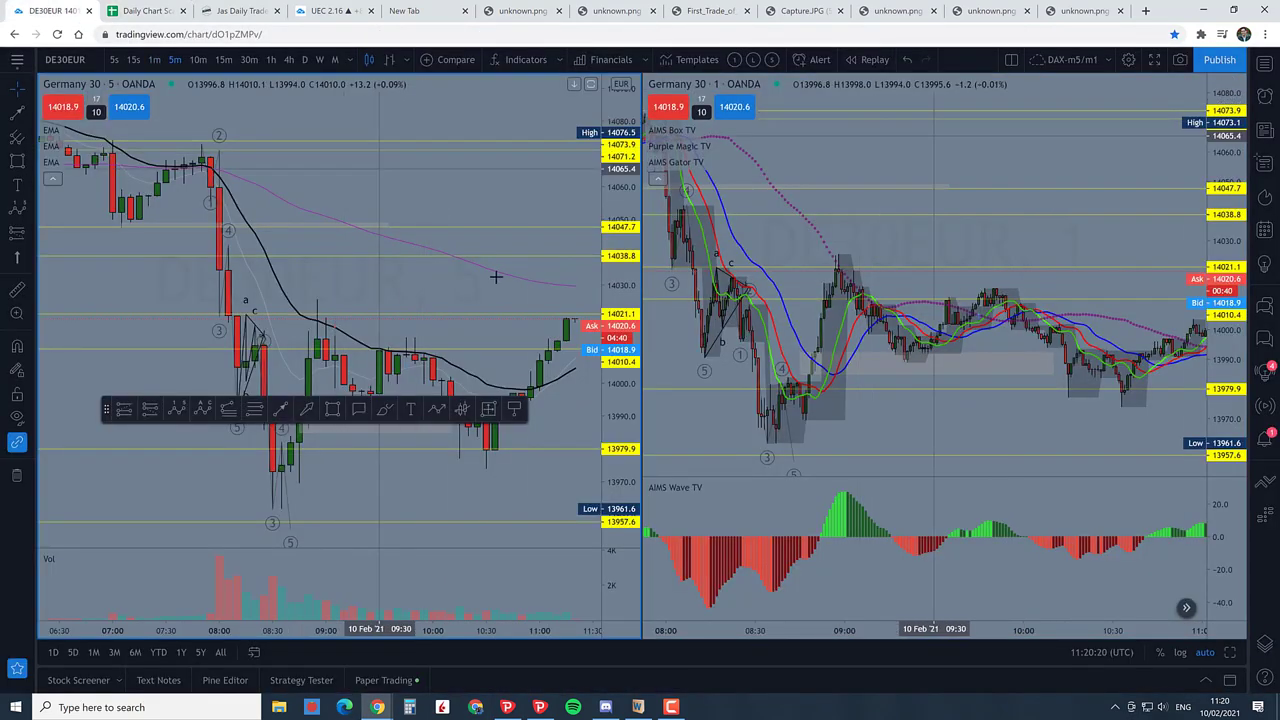
pyautogui.click(335, 12)
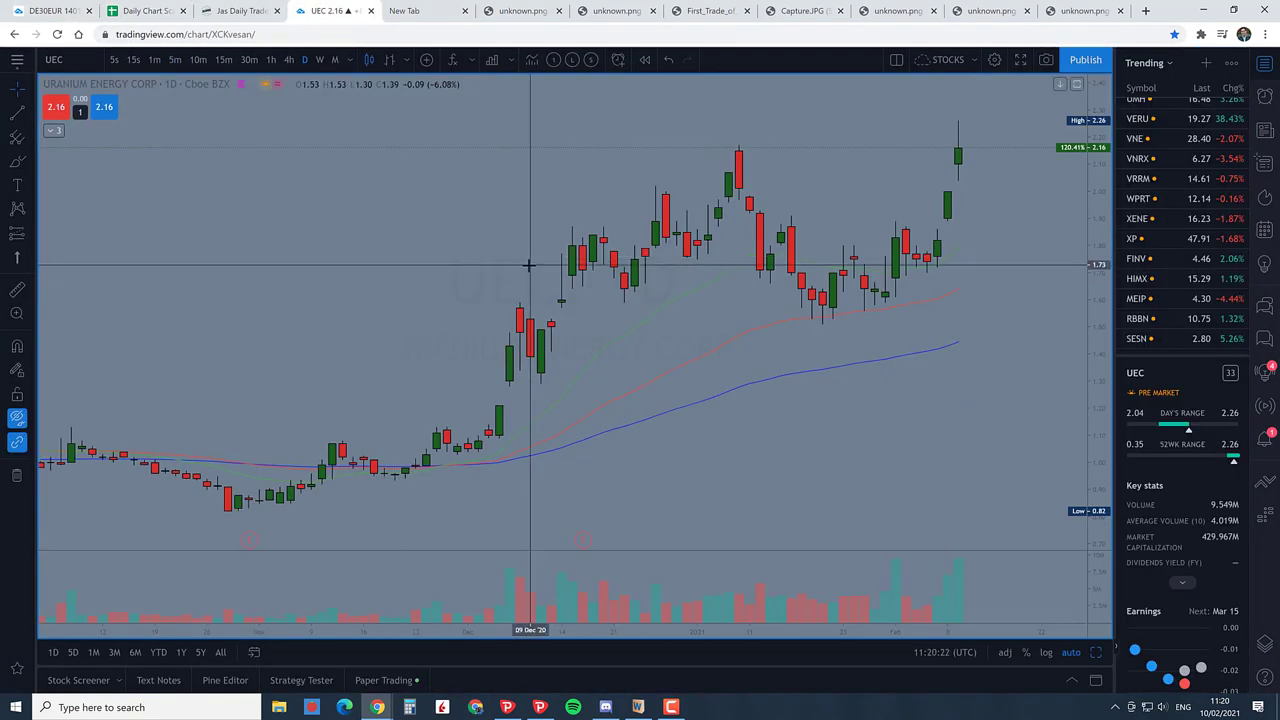
pyautogui.press('F11')
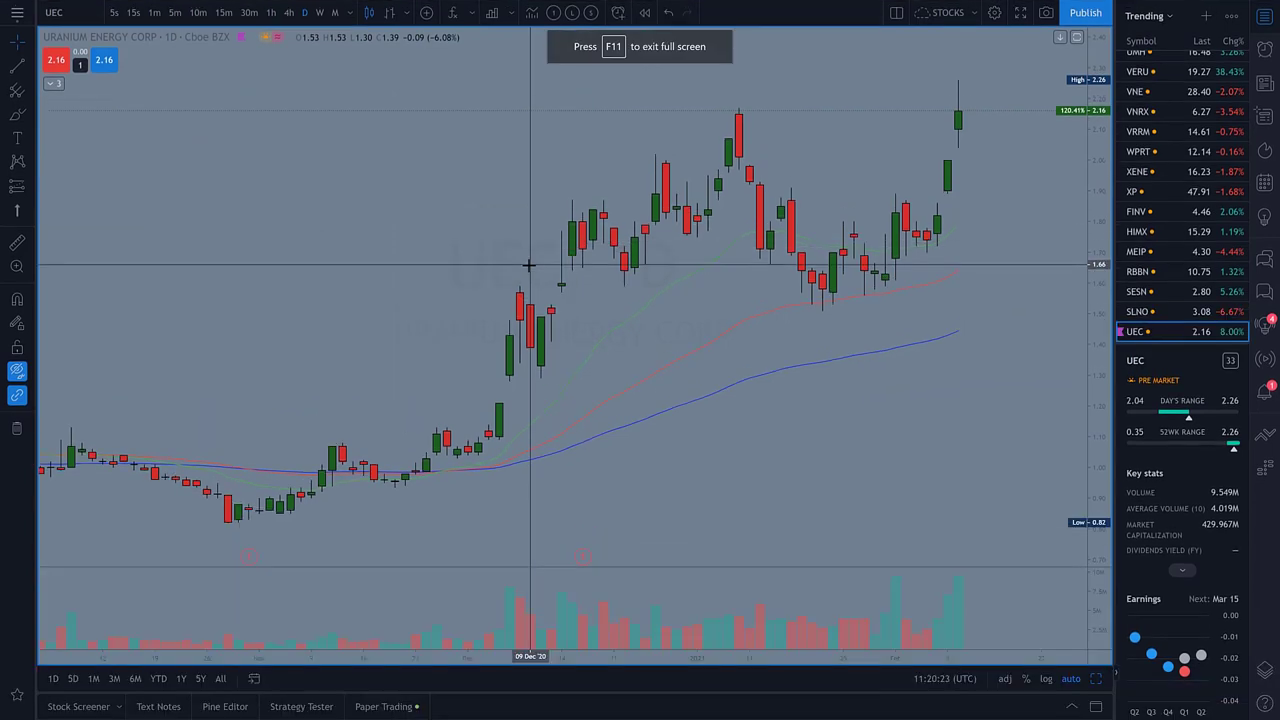
pyautogui.click(88, 18)
pyautogui.write('USD')
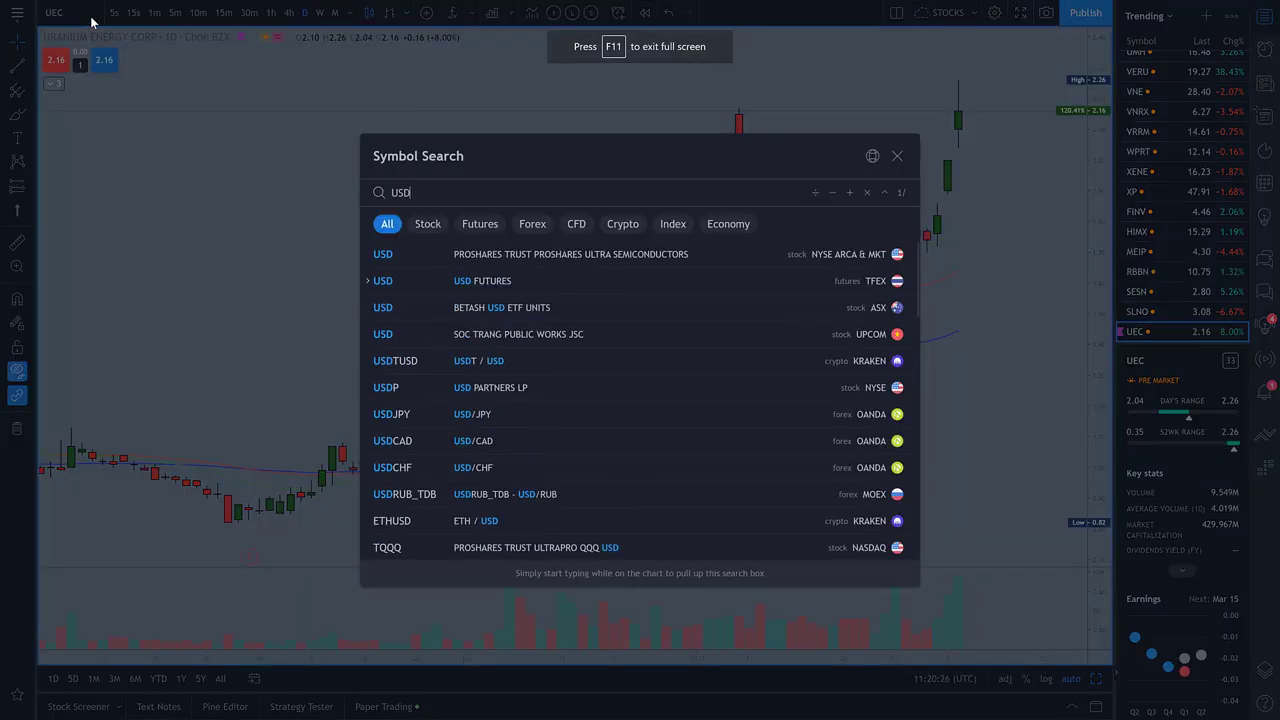
pyautogui.write('CHF')
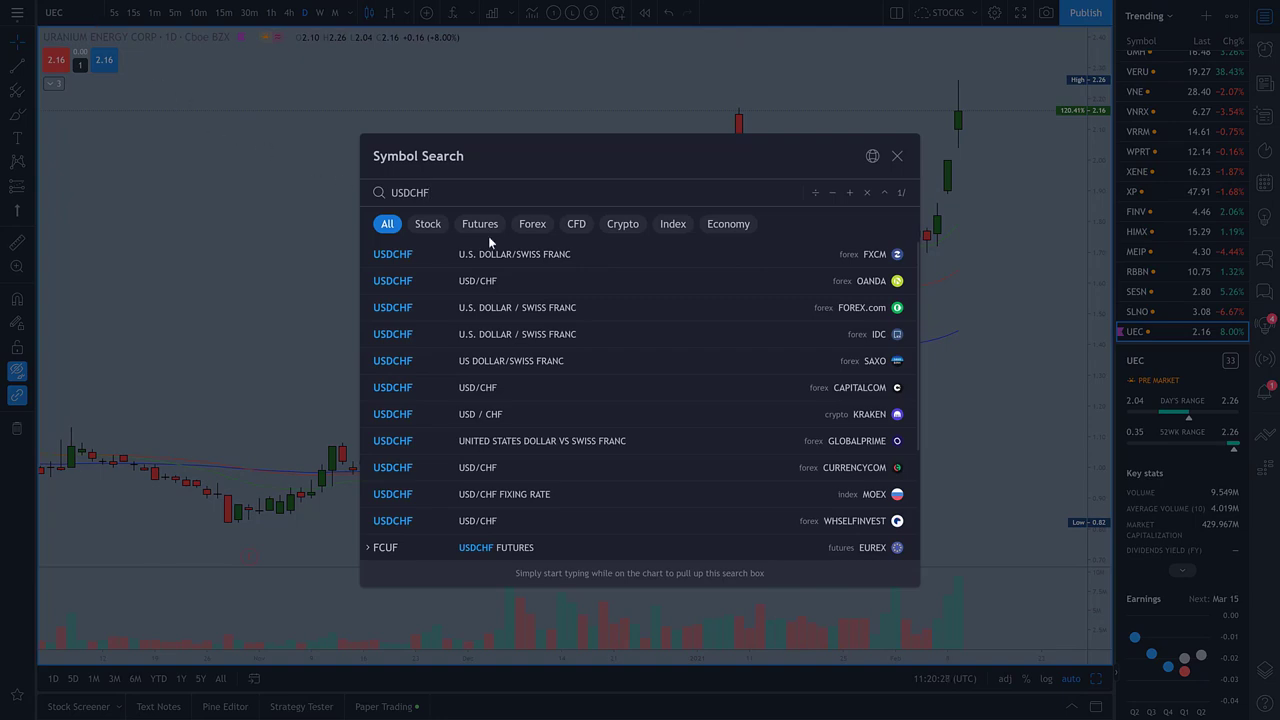
pyautogui.click(548, 256)
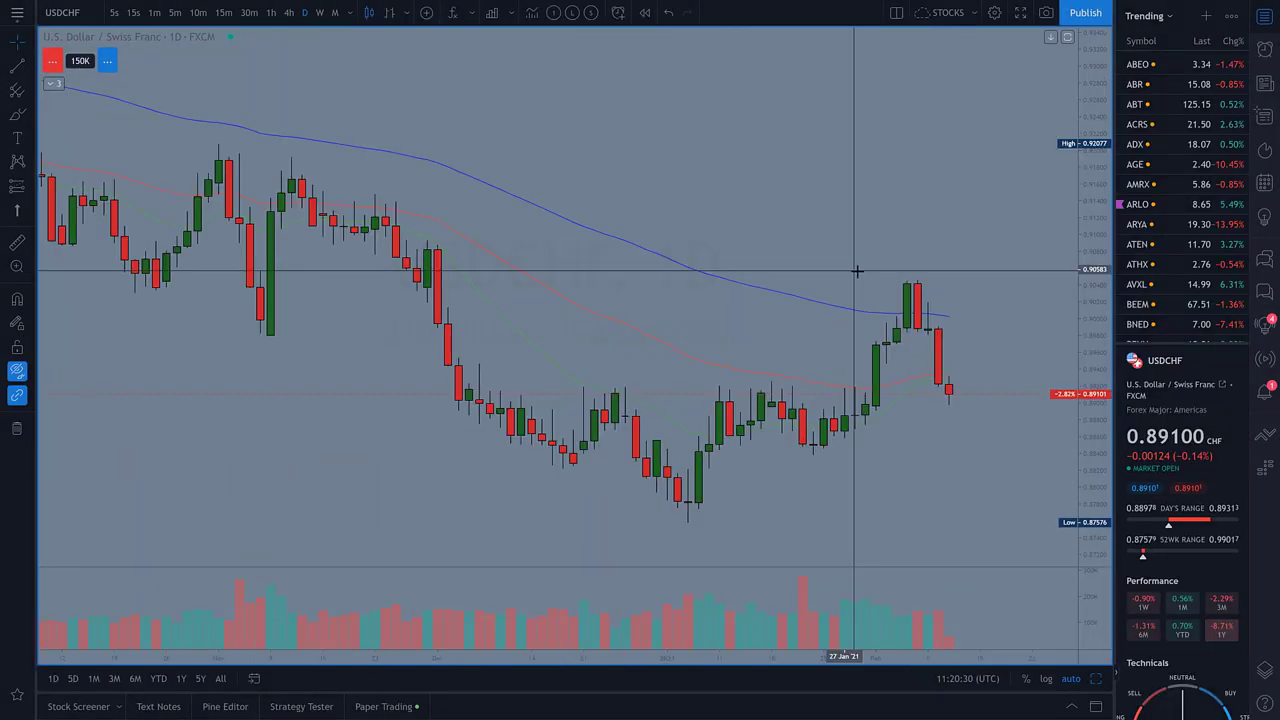
pyautogui.scroll(3, 866, 286)
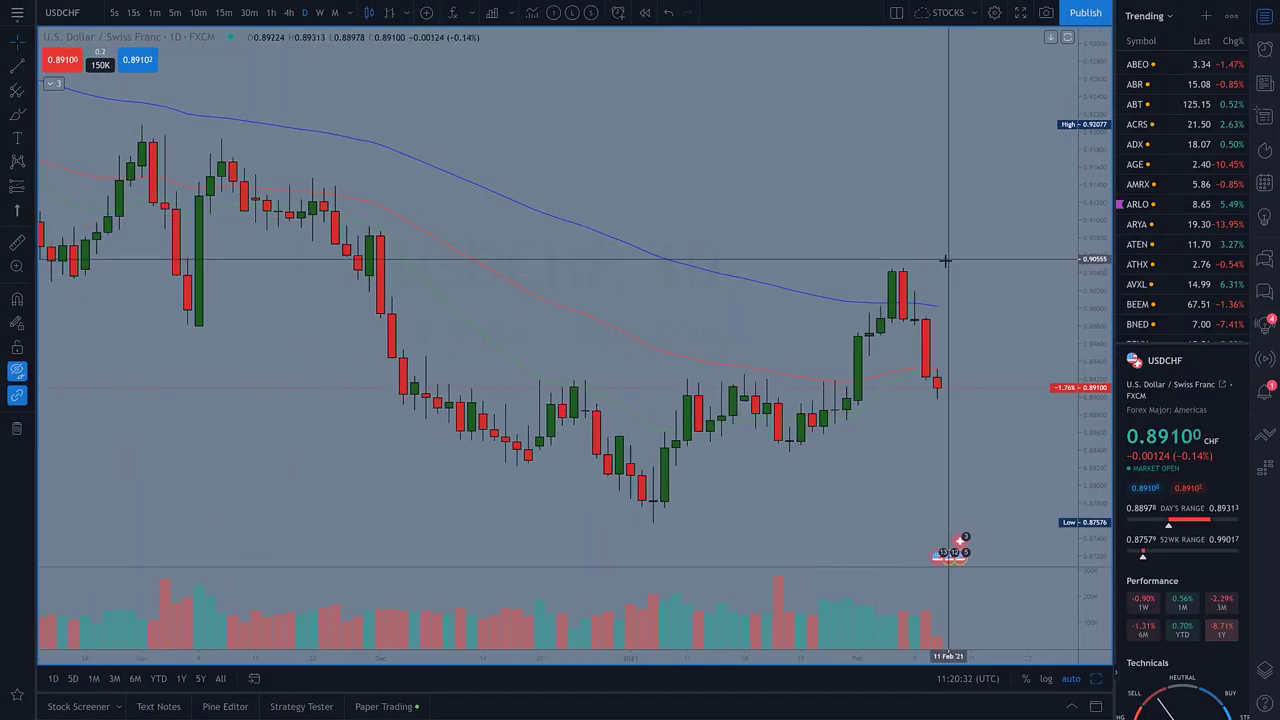
pyautogui.moveTo(945, 260); pyautogui.dragTo(786, 314)
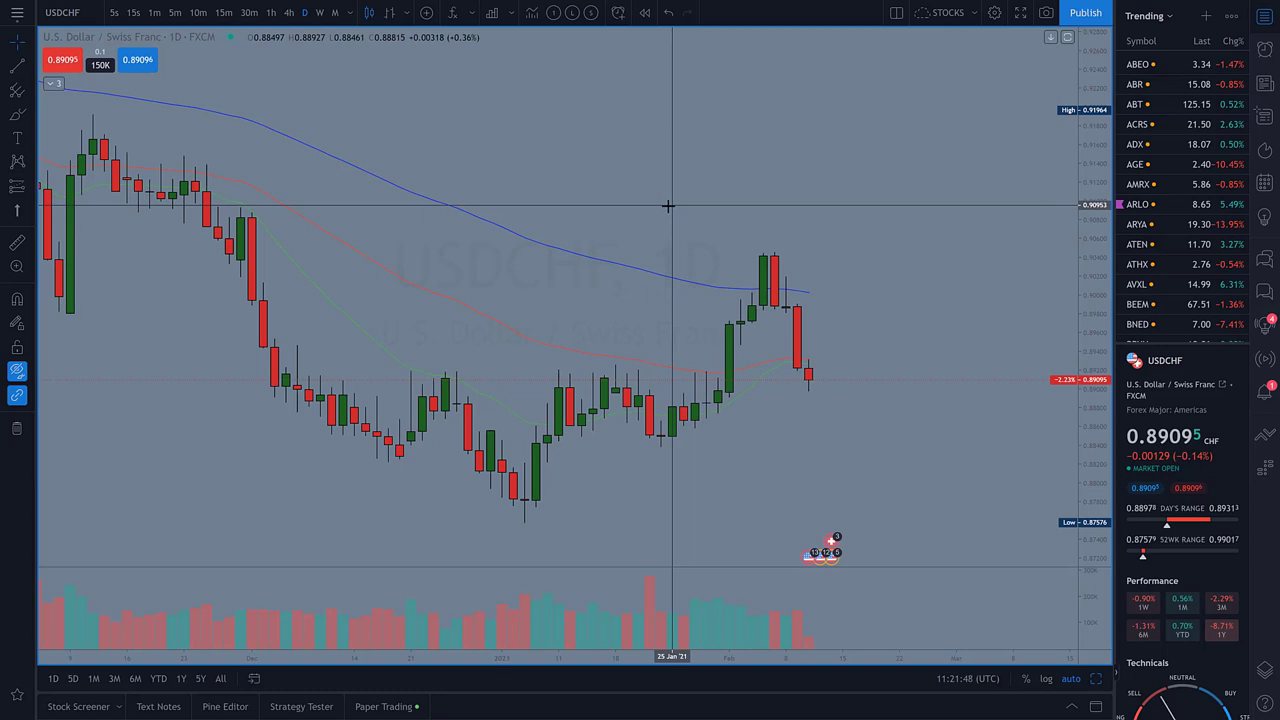
# - Try to give the USDCHF chart a custom interval of 2880 minutes
pyautogui.write('2')
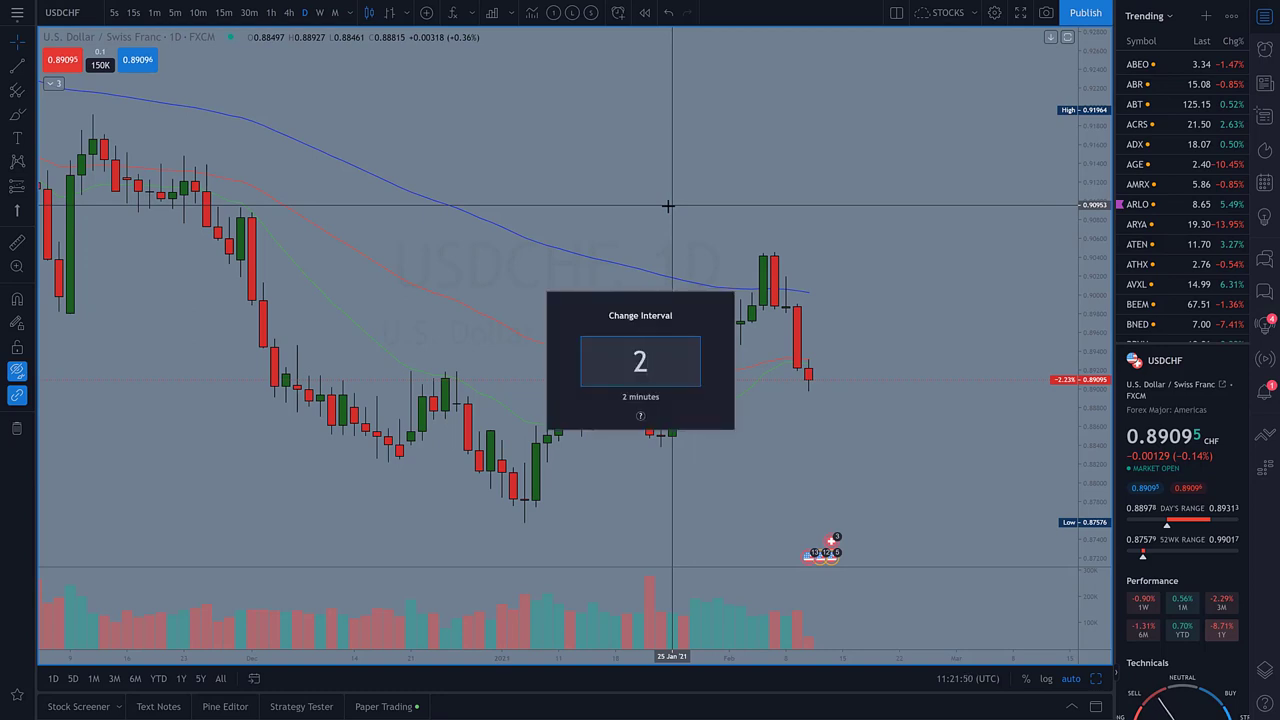
pyautogui.write('880')
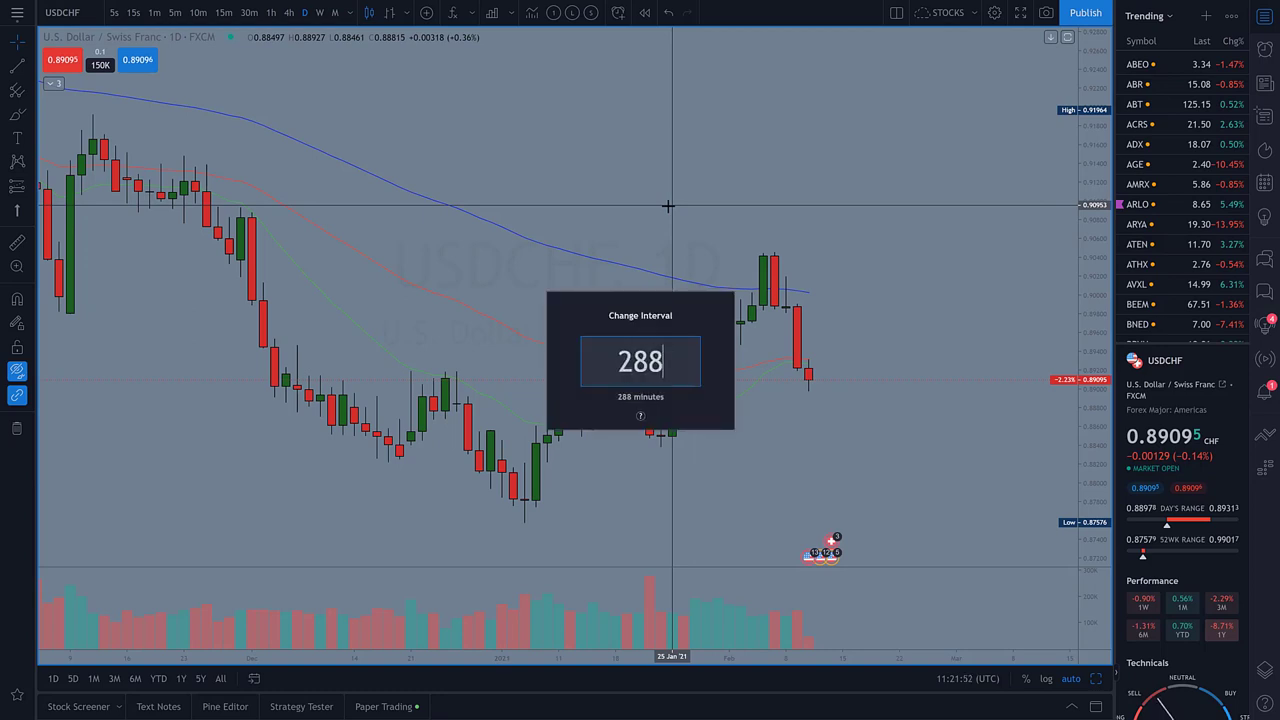
pyautogui.press('BackSpace')
pyautogui.press('BackSpace')
pyautogui.press('BackSpace')
pyautogui.press('BackSpace')
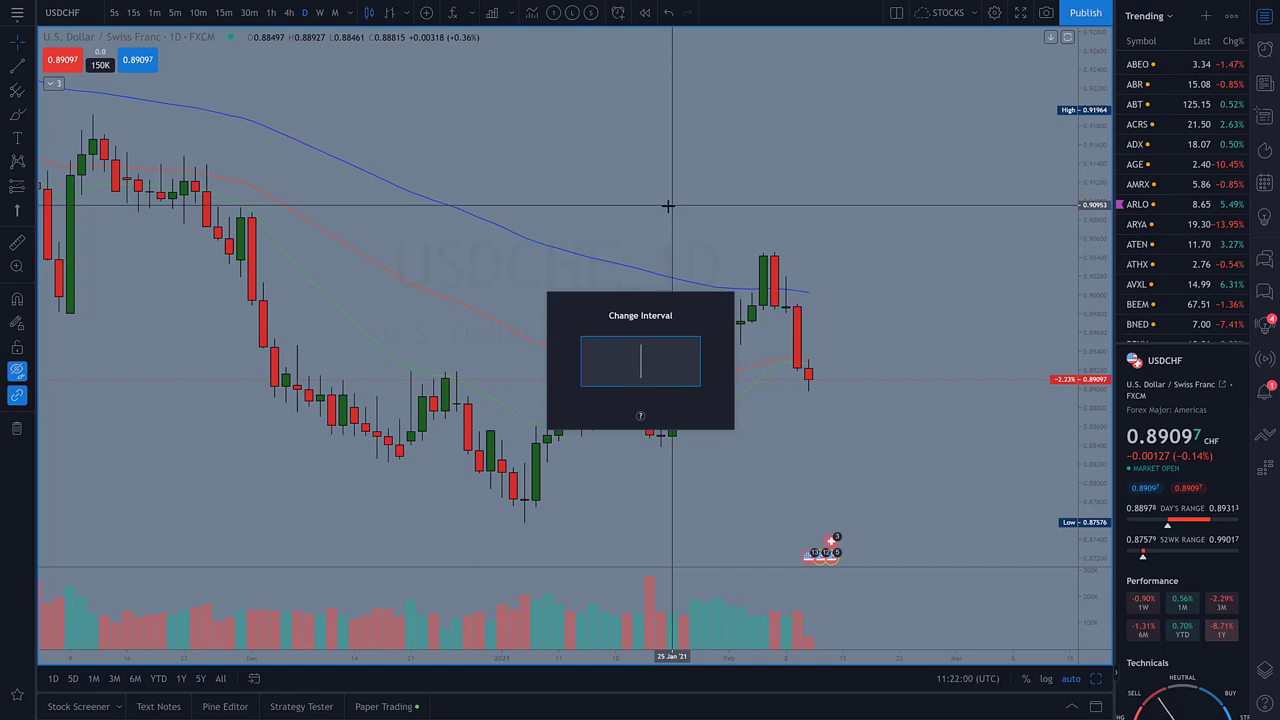
pyautogui.press('Escape')
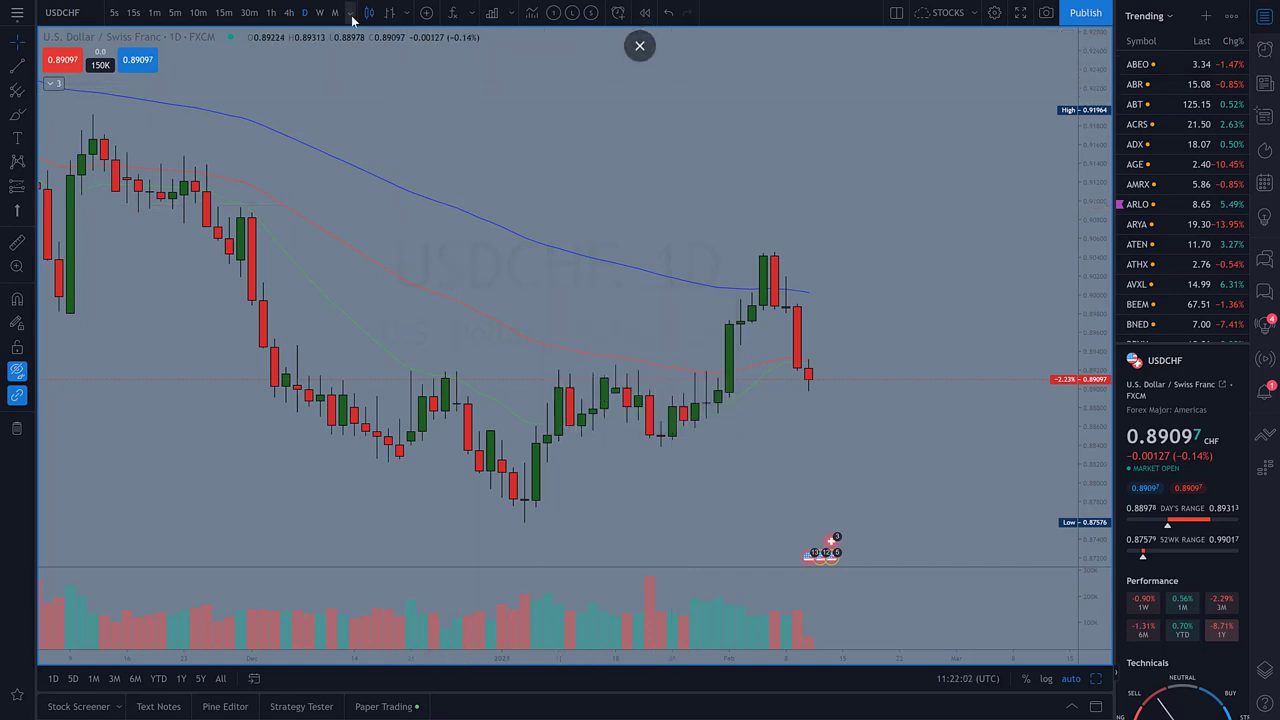
pyautogui.click(350, 13)
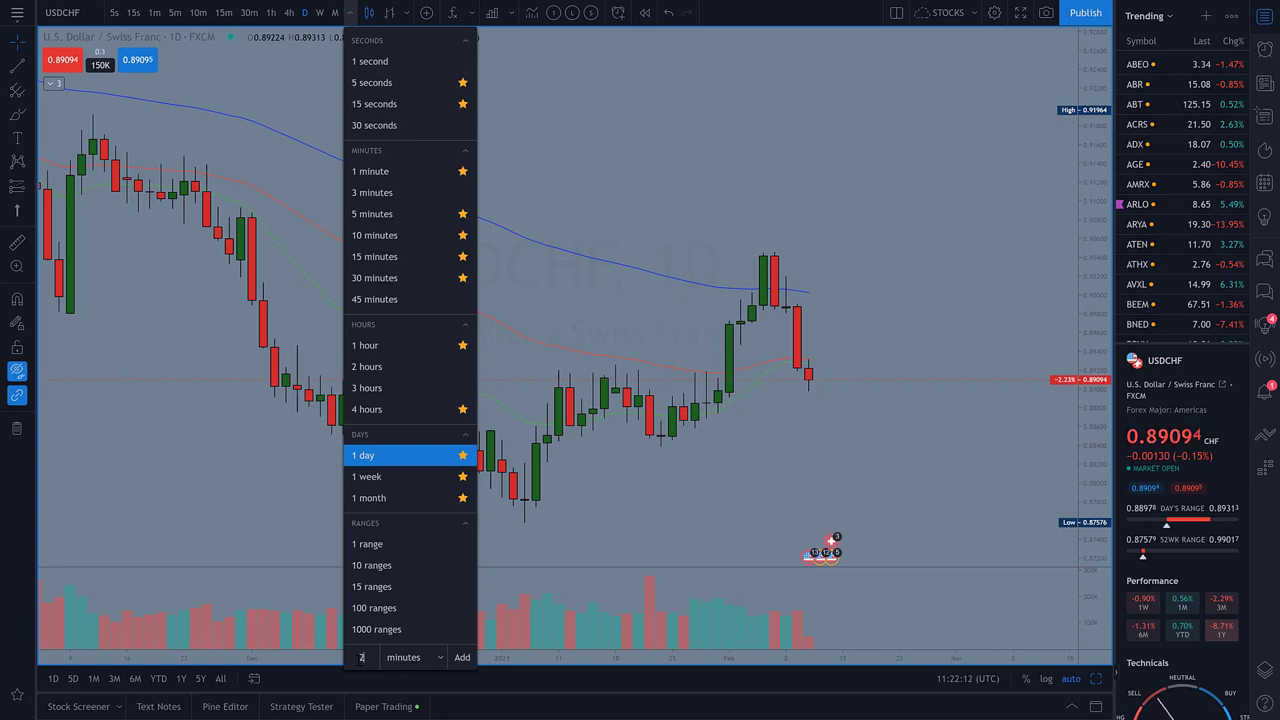
pyautogui.write('3')
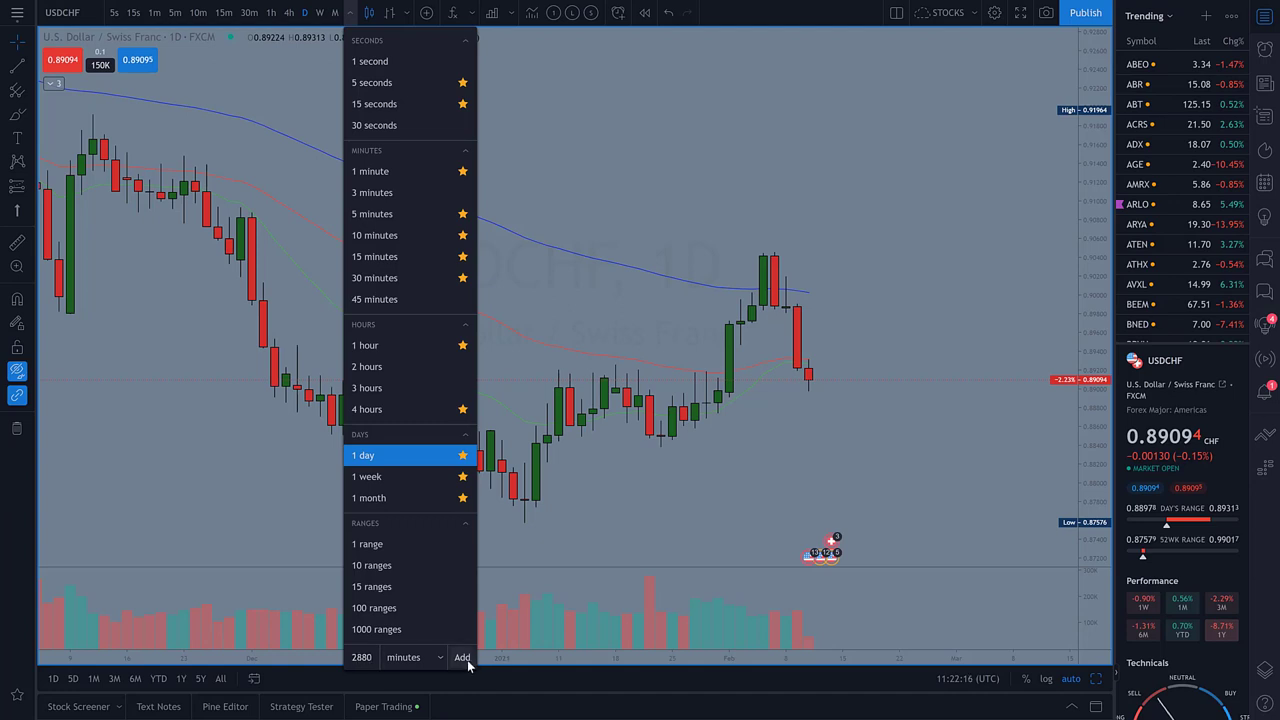
pyautogui.click(560, 420)
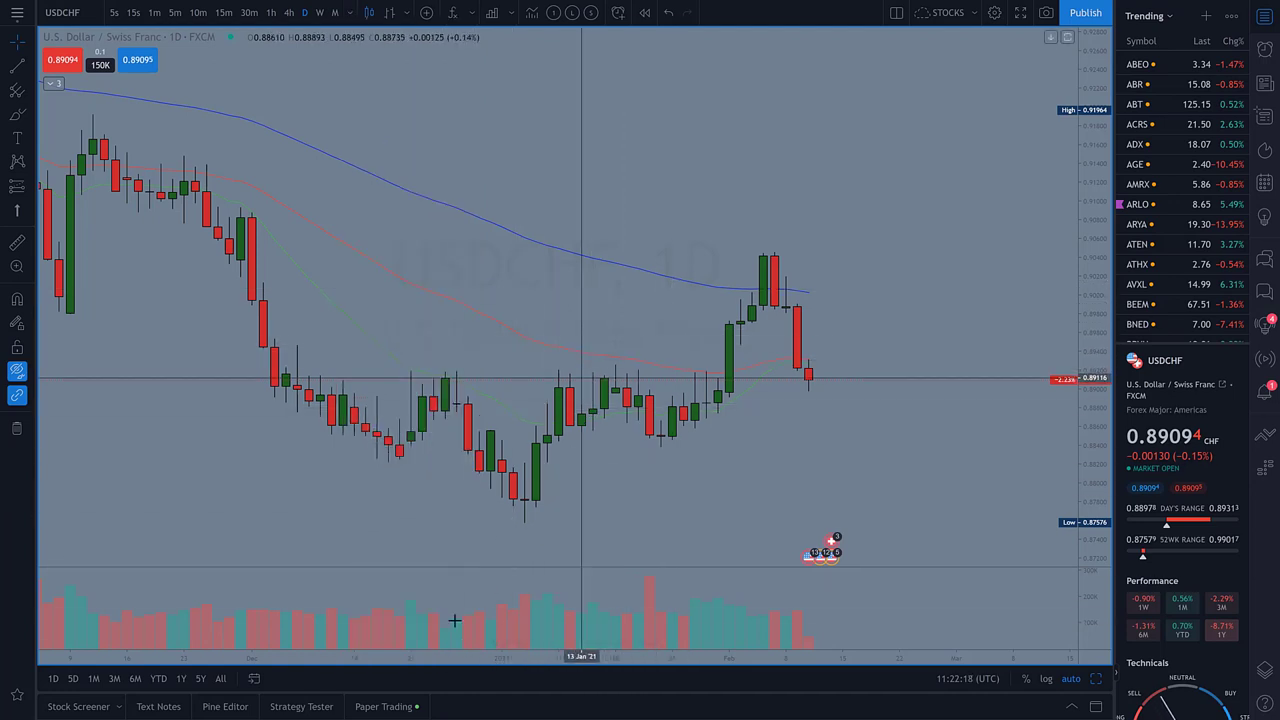
# - Add a custom 2-day interval to the interval list and apply it to the USDCHF chart
pyautogui.click(349, 12)
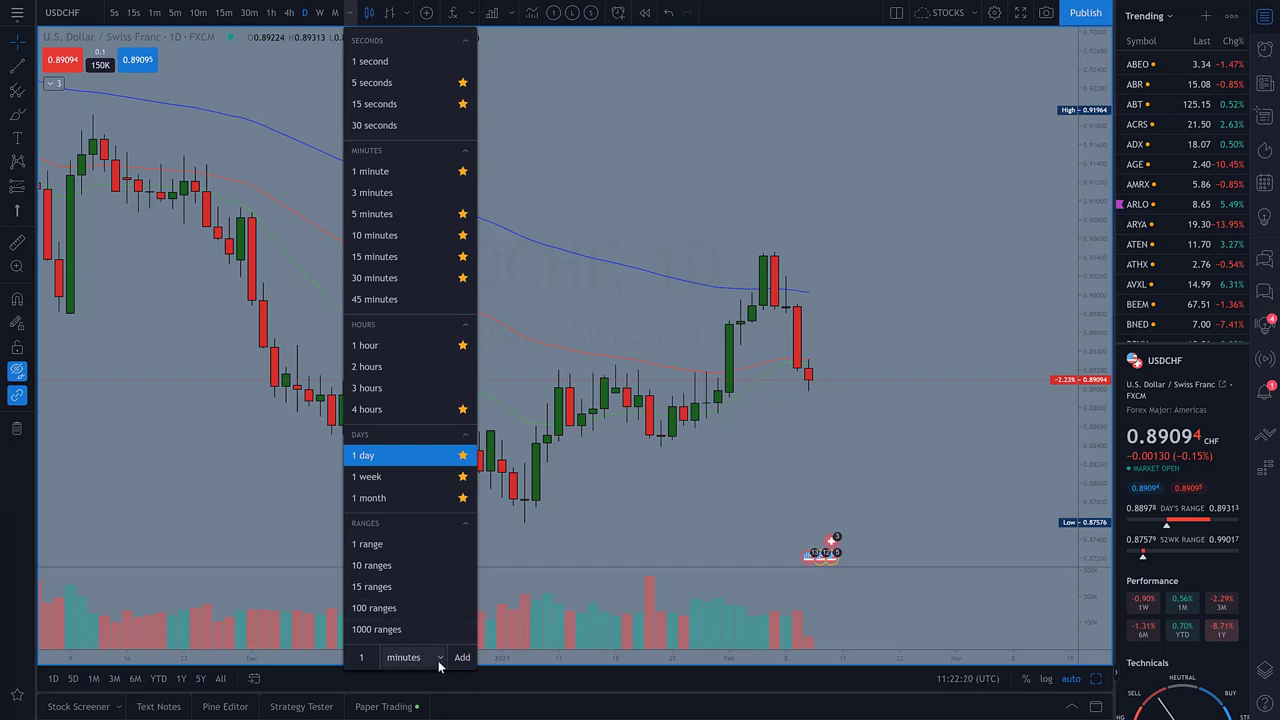
pyautogui.click(438, 657)
pyautogui.click(418, 641)
pyautogui.write('2')
pyautogui.click(460, 657)
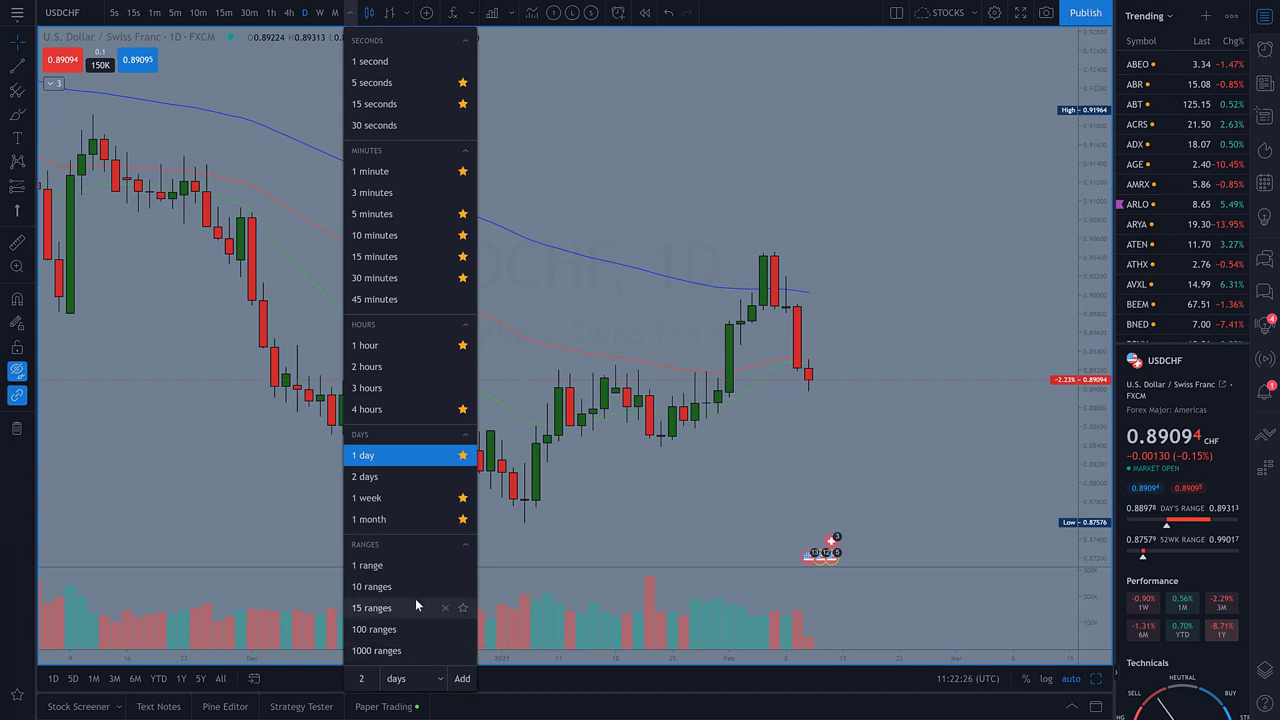
pyautogui.click(380, 477)
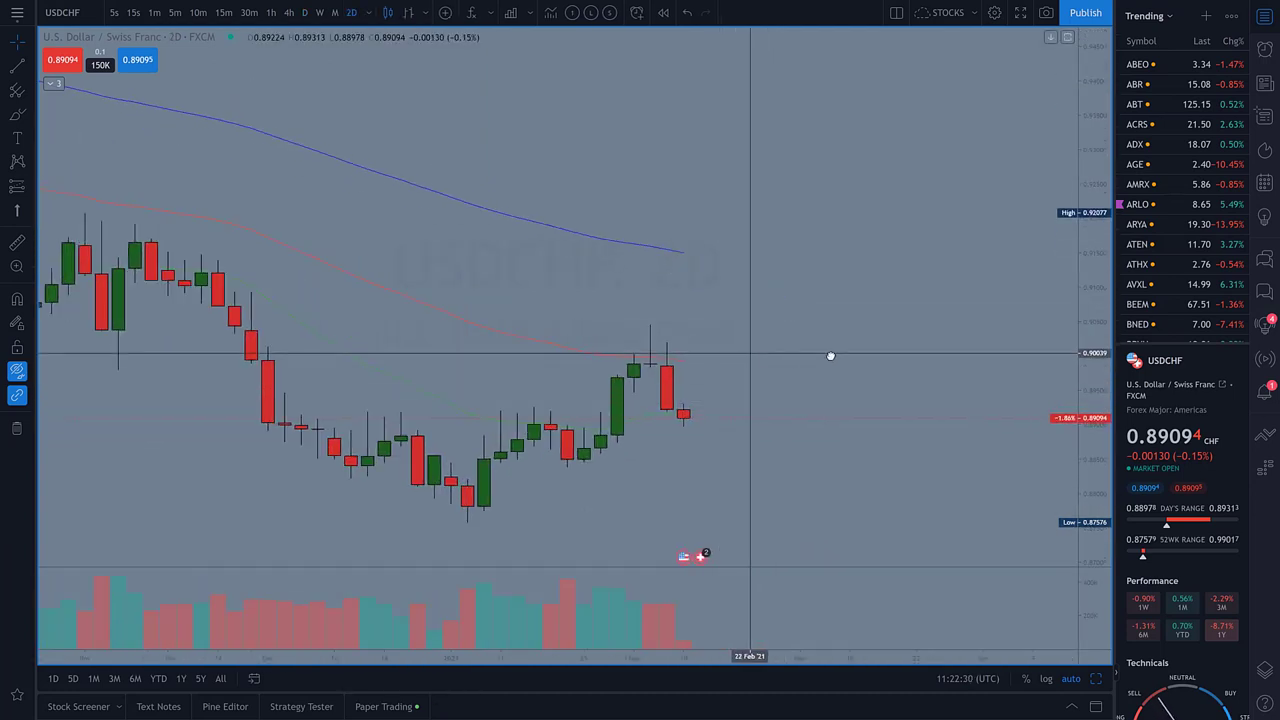
pyautogui.hscroll(-3, 771, 360)
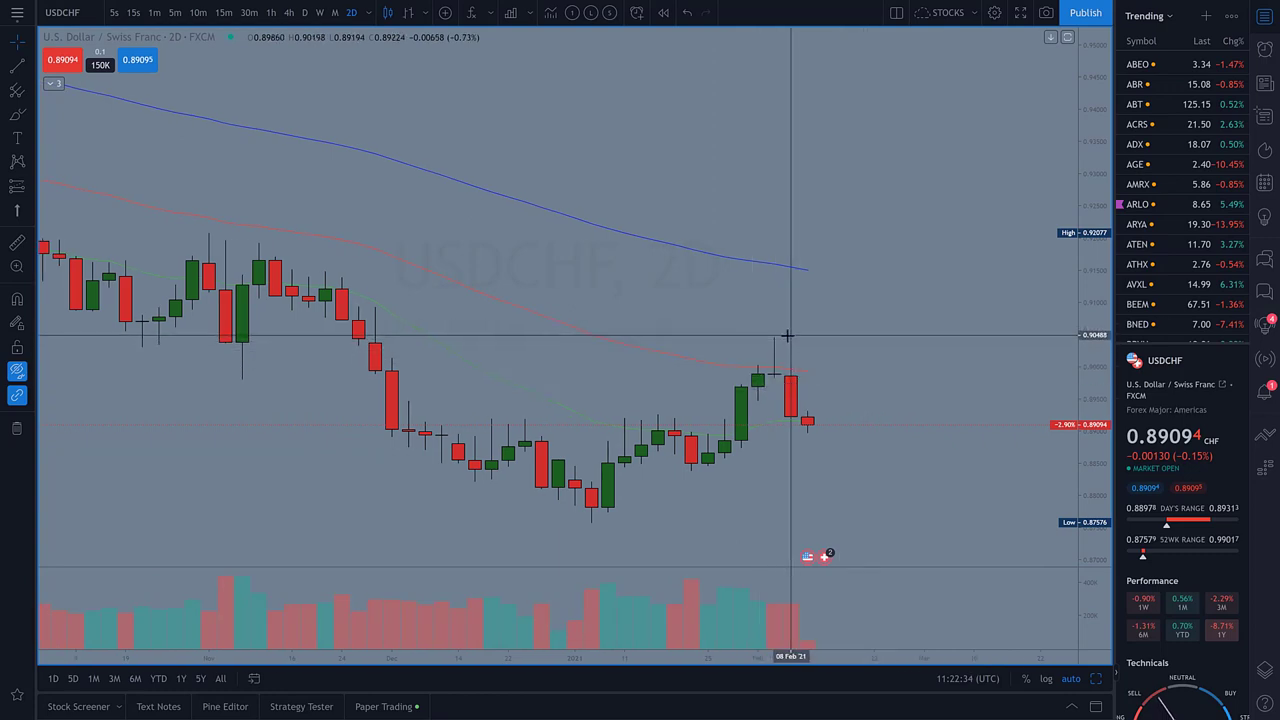
# - Change the chart cursor to Arrow and examine the February 2021 candles on the 2-day USDCHF chart
pyautogui.click(22, 45)
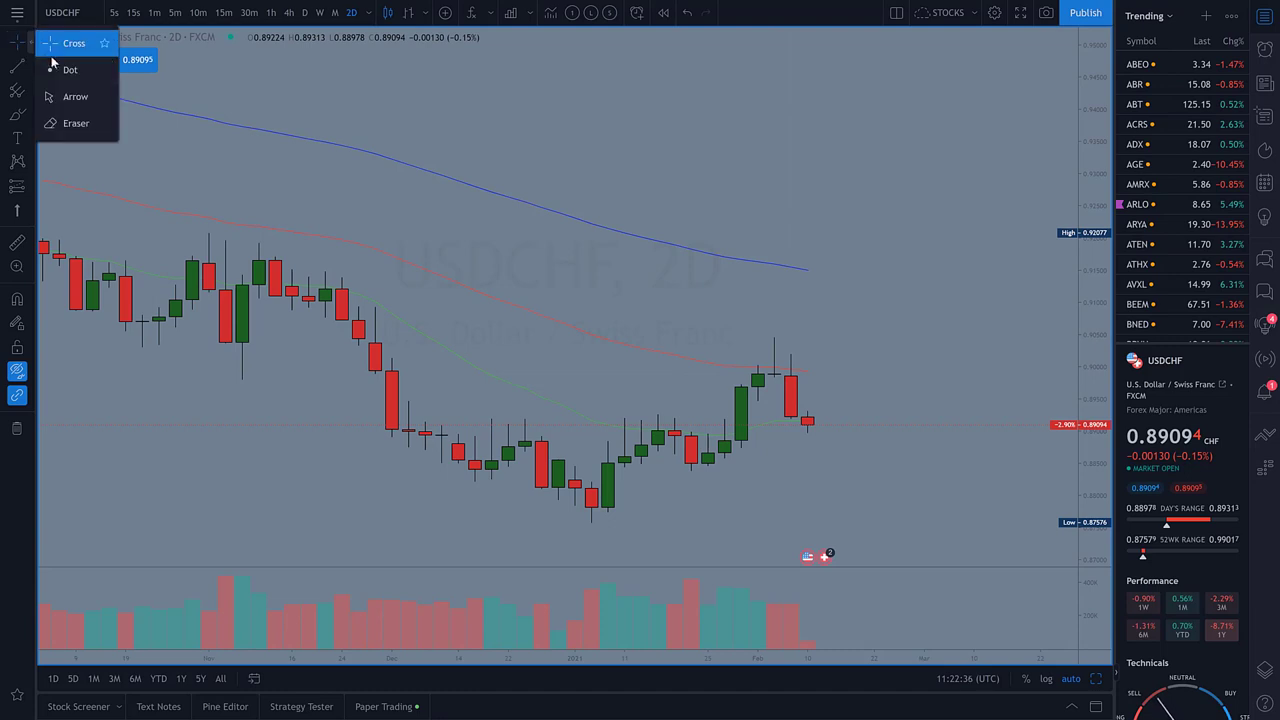
pyautogui.click(68, 94)
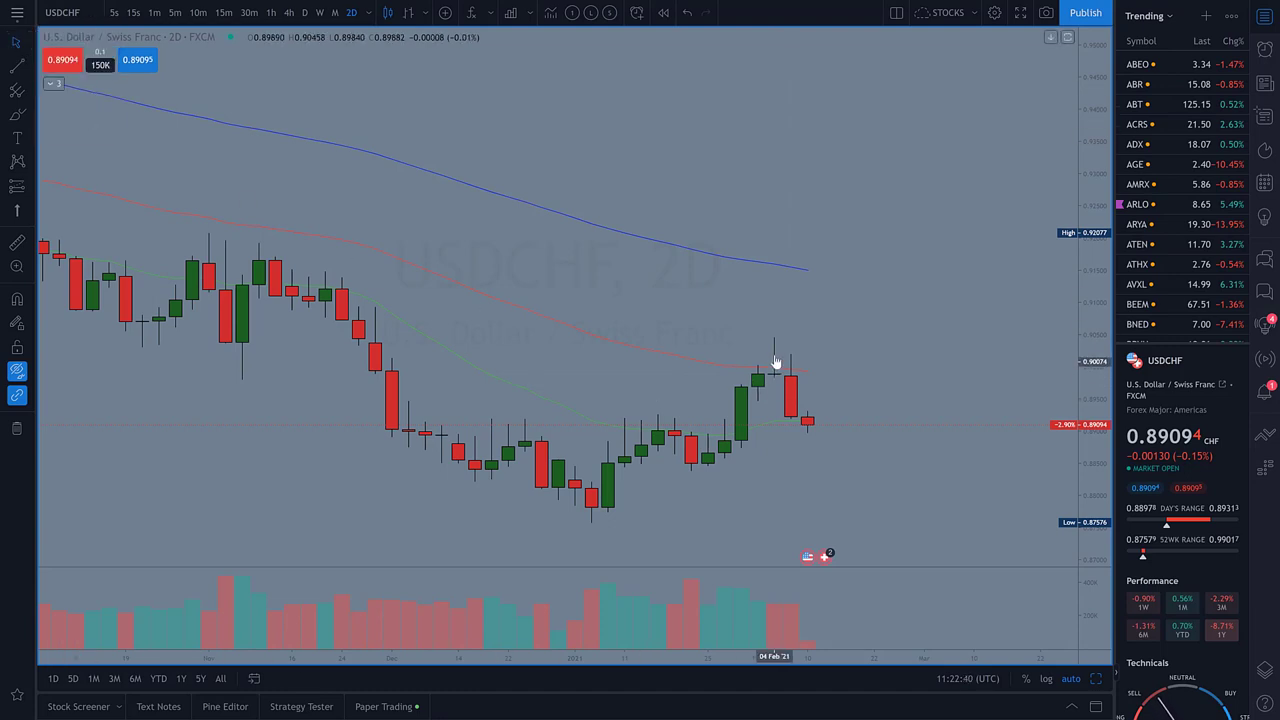
pyautogui.scroll(-3, 777, 363)
pyautogui.scroll(4, 690, 315)
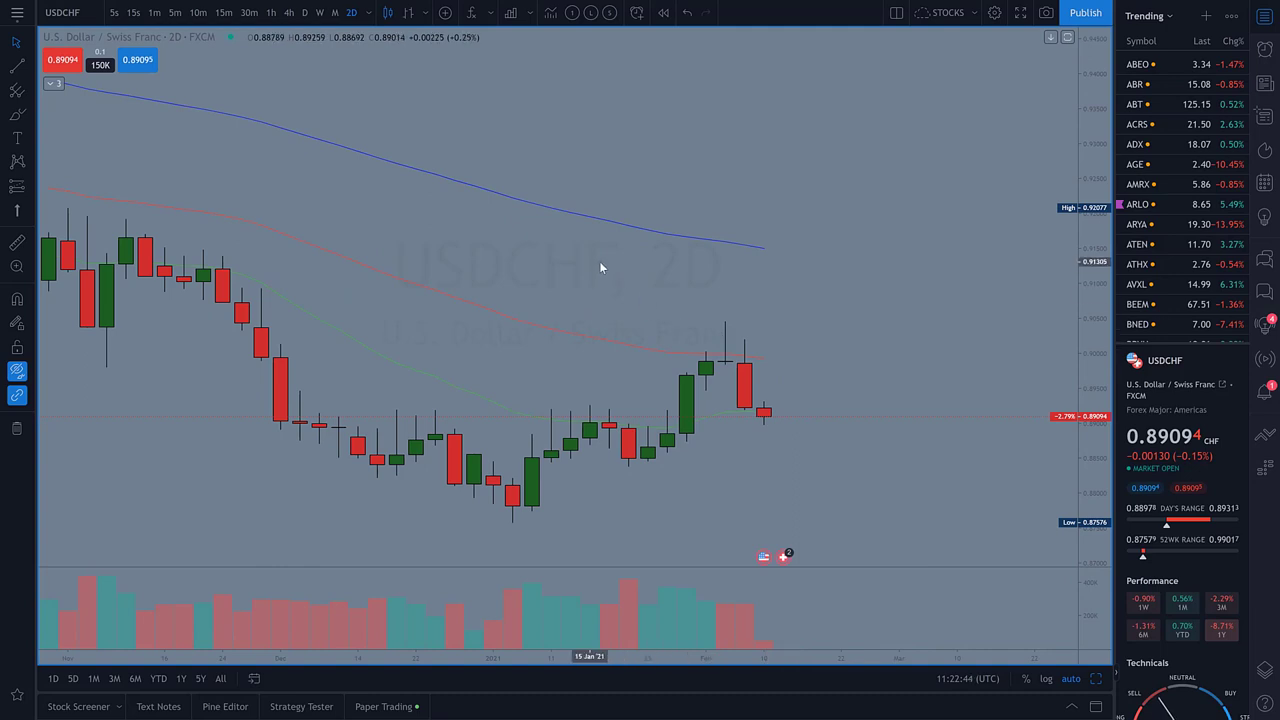
# - Switch the USDCHF chart from the 2-day interval back to the daily interval
pyautogui.scroll(-2, 600, 266)
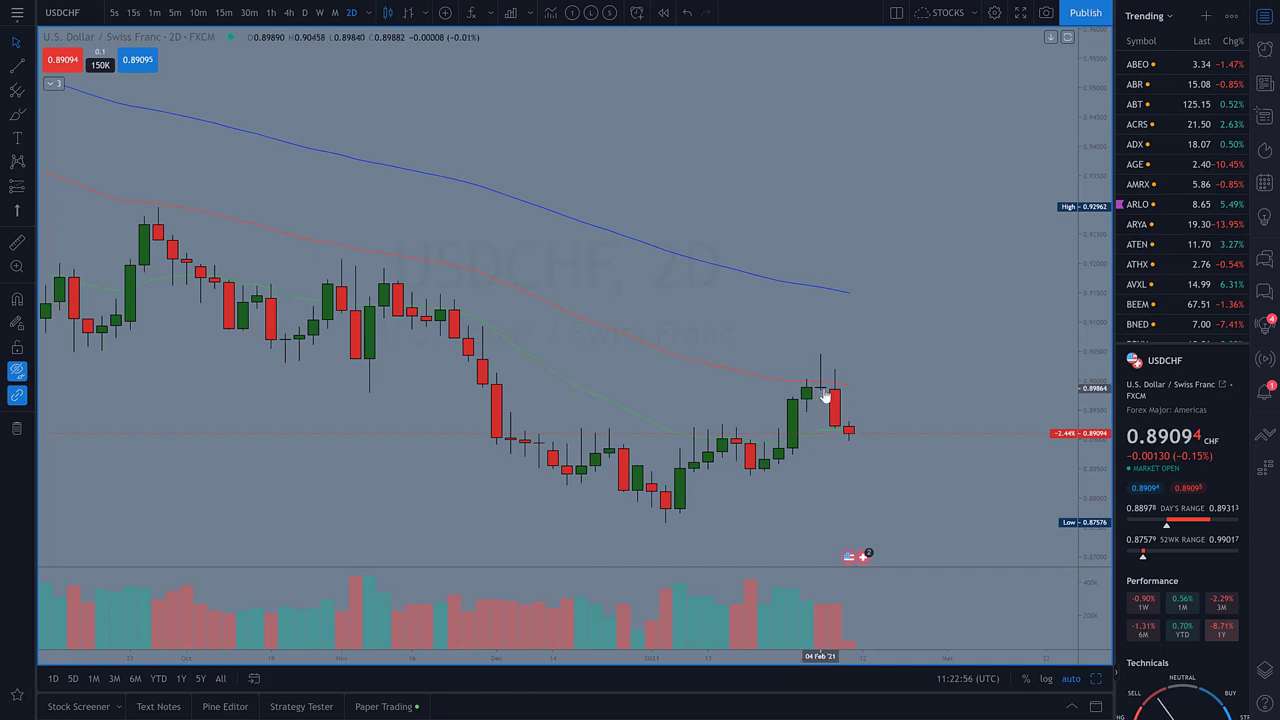
pyautogui.click(368, 13)
pyautogui.click(400, 457)
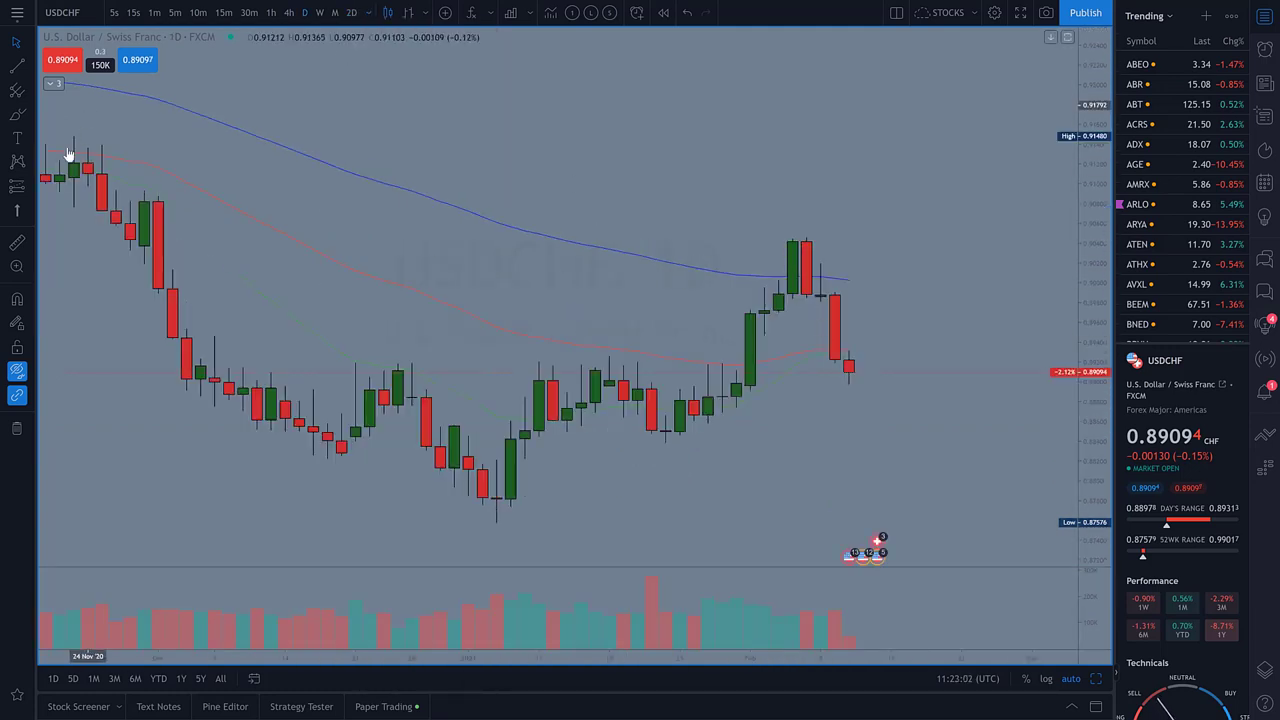
# - Draw a rectangle around the 4 and 5 February 2021 candles, from about 0.9047 to 0.8985, and return USDCHF to the 2-day interval
pyautogui.click(17, 697)
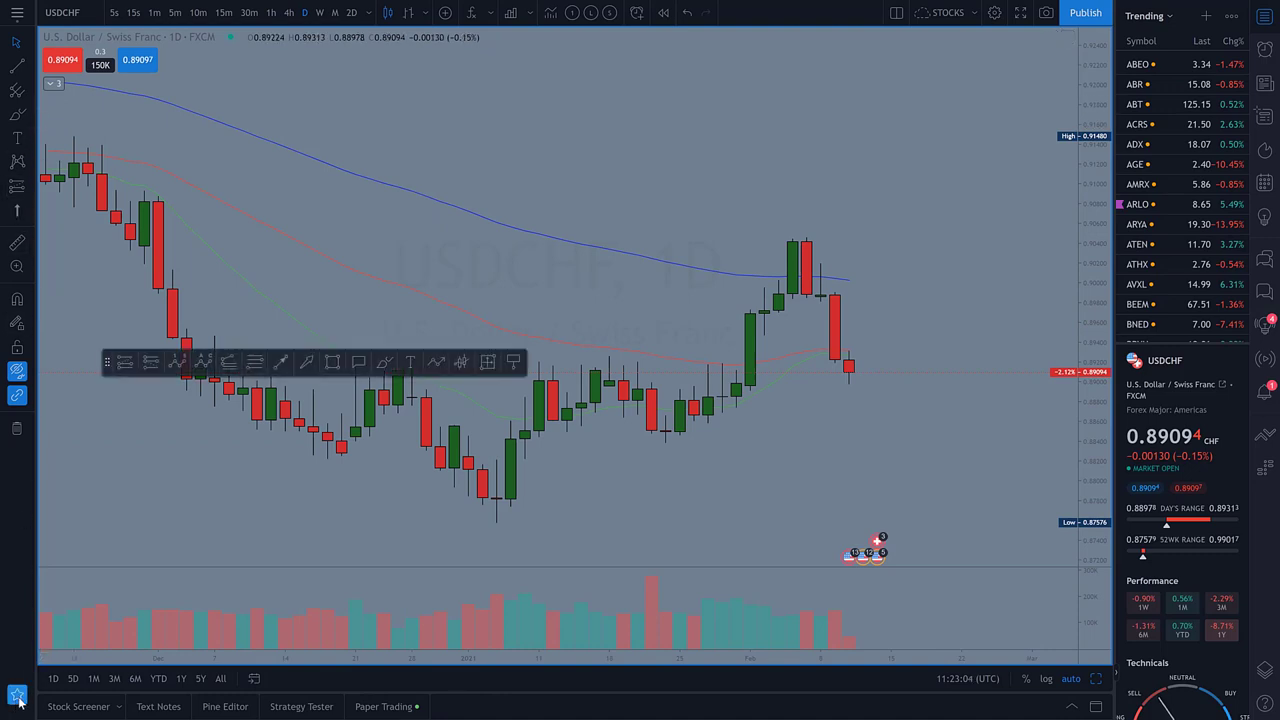
pyautogui.click(328, 366)
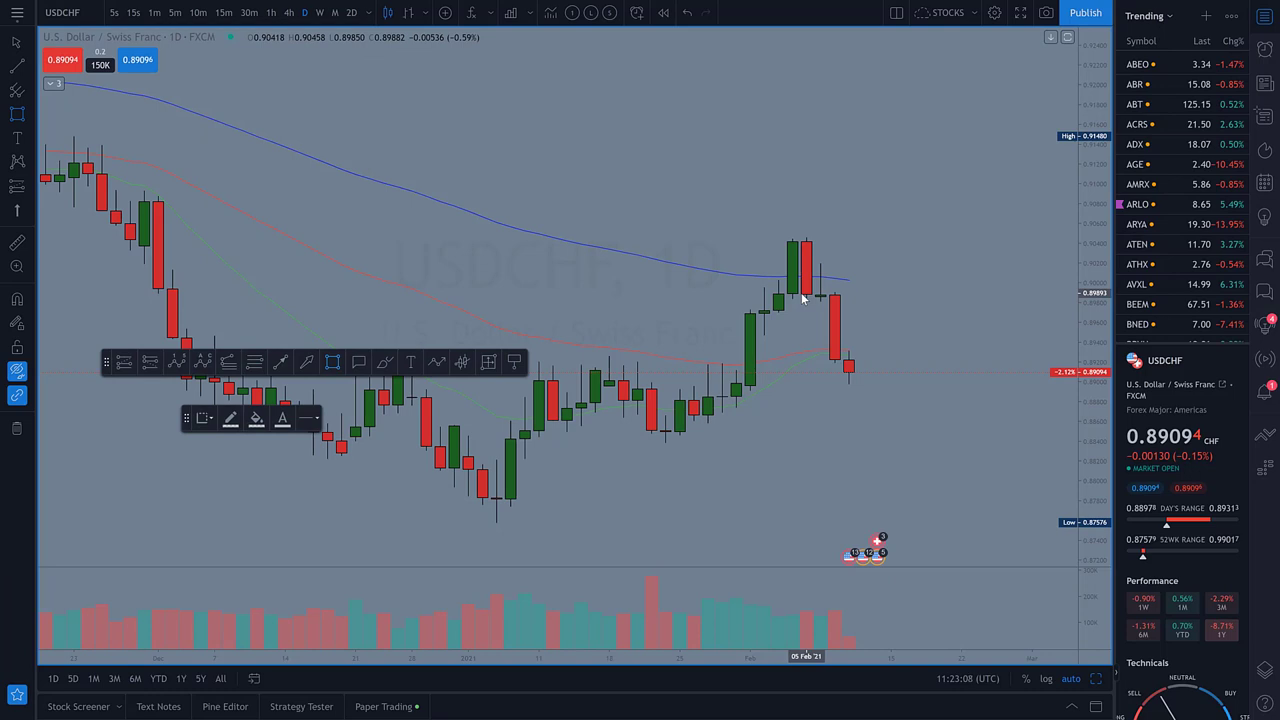
pyautogui.click(792, 237)
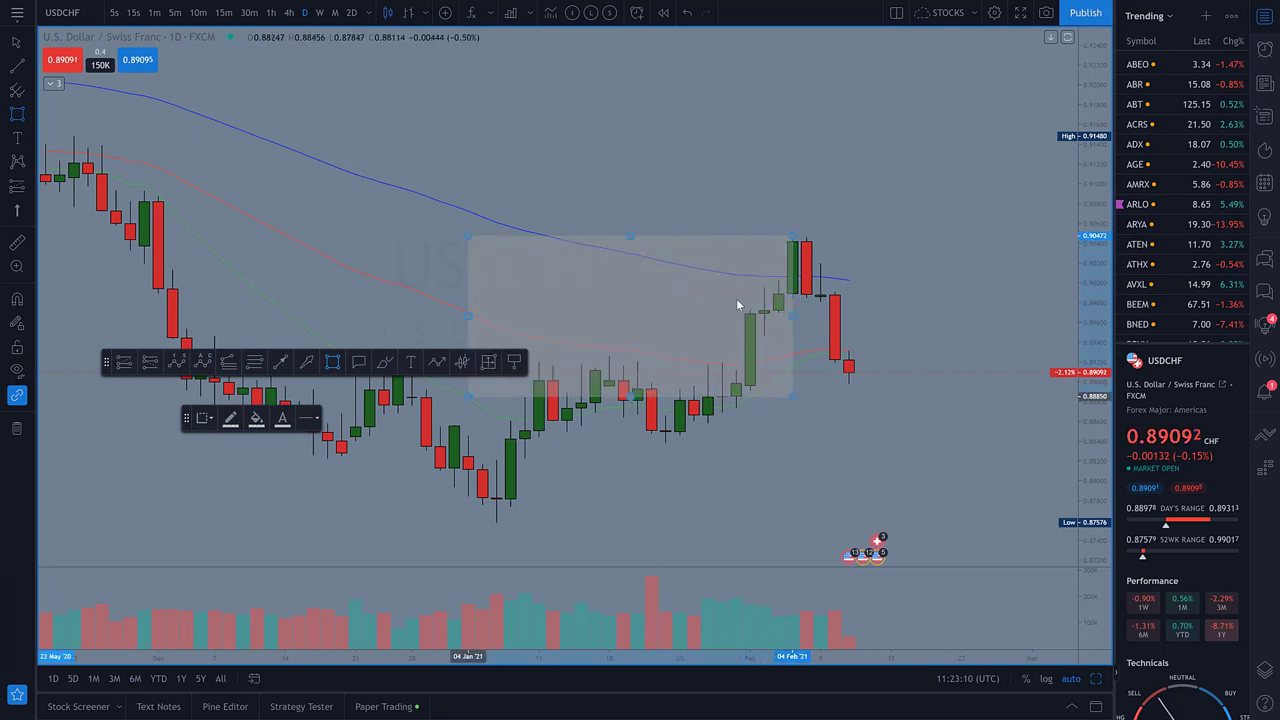
pyautogui.click(818, 300)
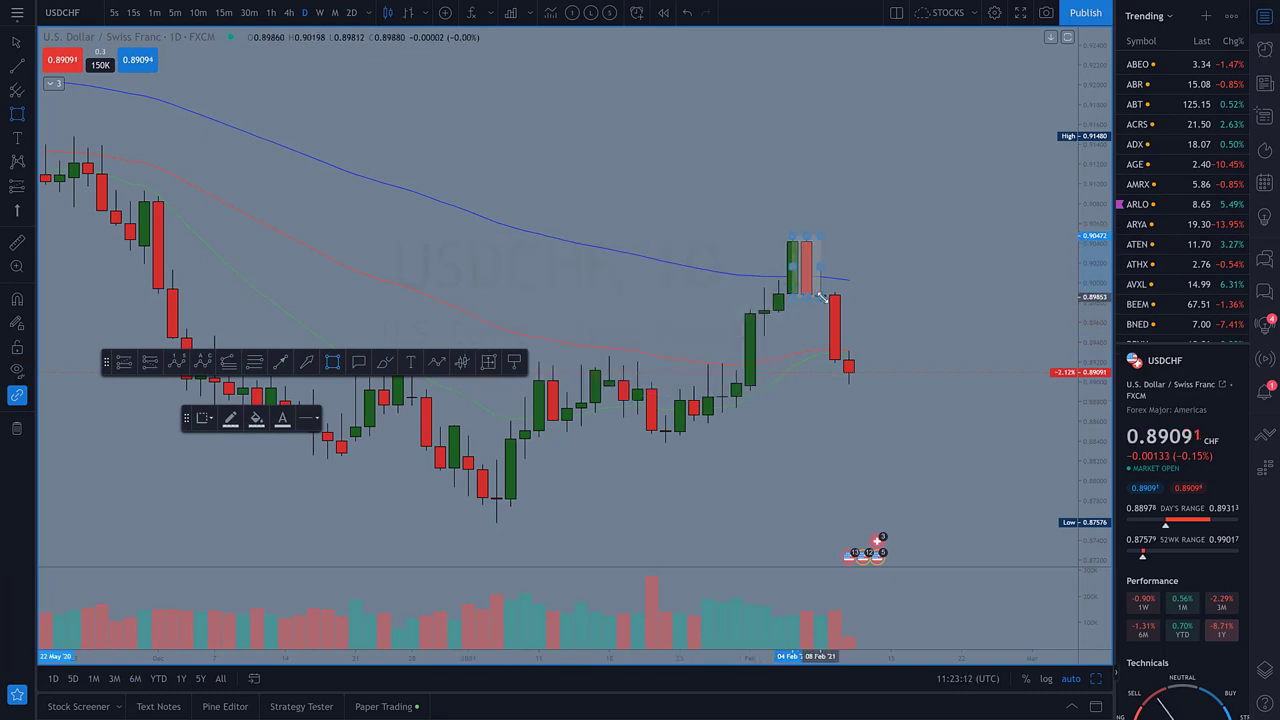
pyautogui.moveTo(821, 297); pyautogui.dragTo(815, 299)
pyautogui.click(815, 302)
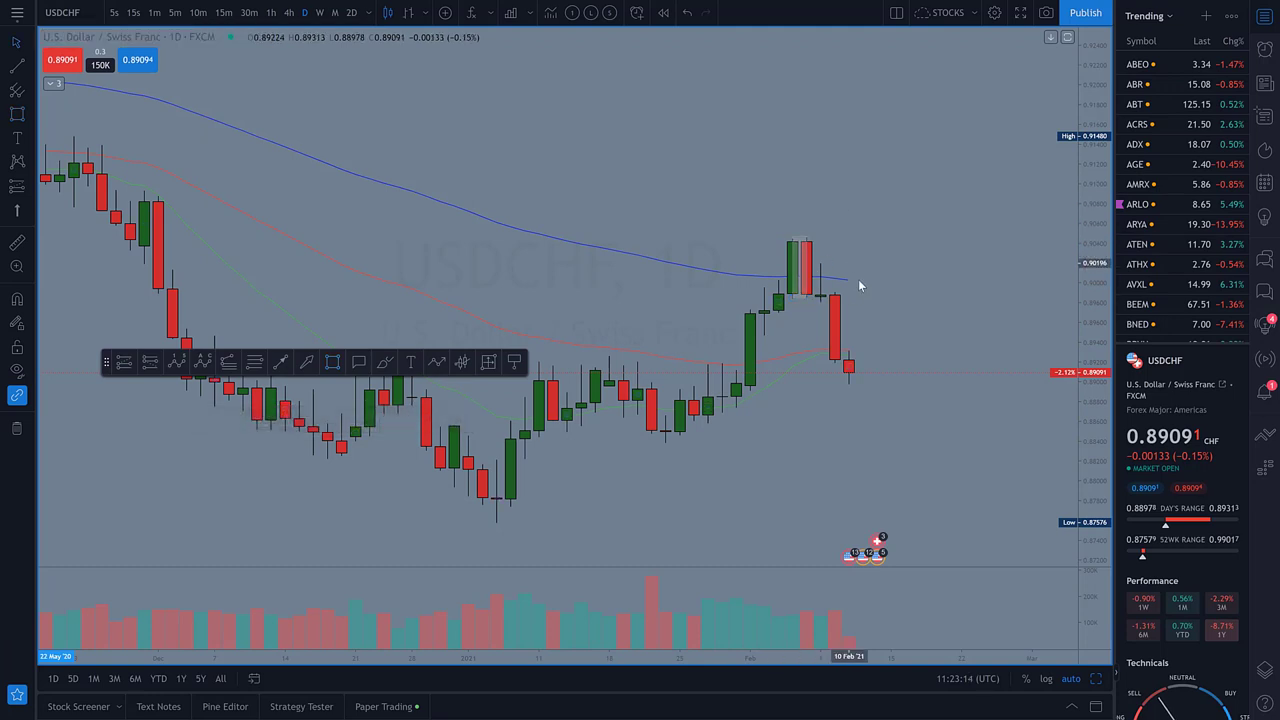
pyautogui.click(804, 267)
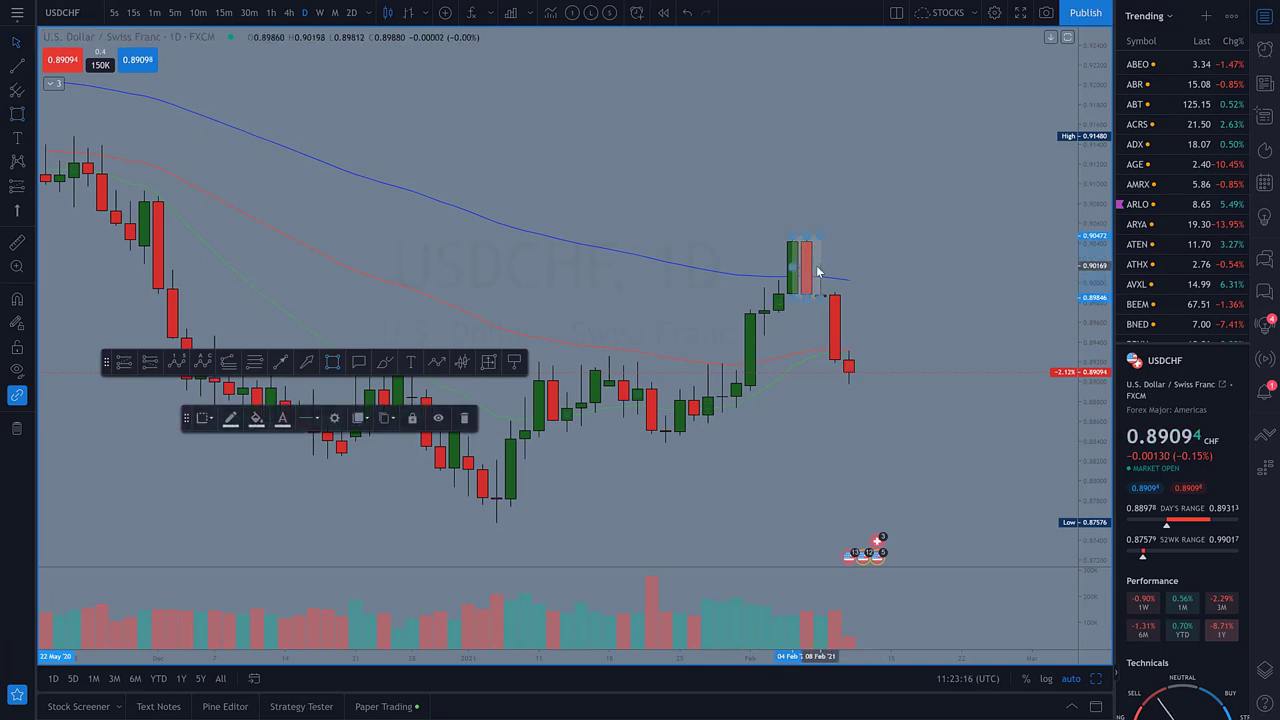
pyautogui.click(795, 189)
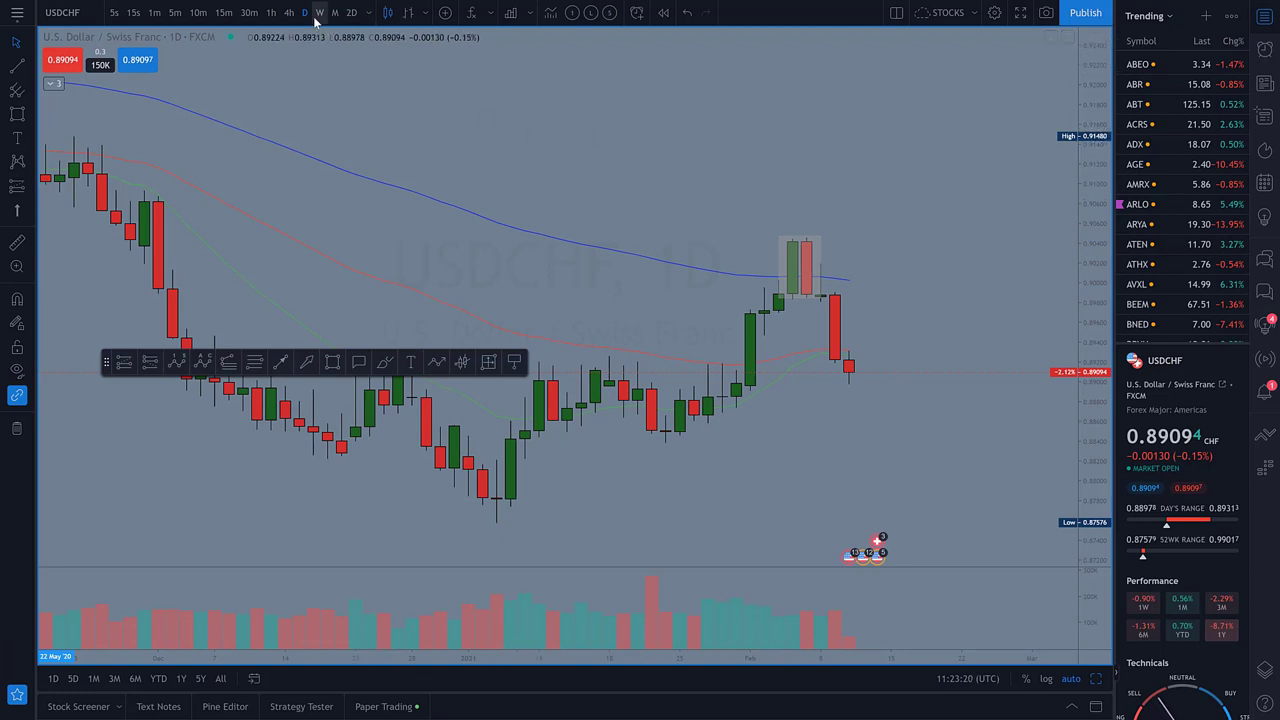
pyautogui.click(352, 13)
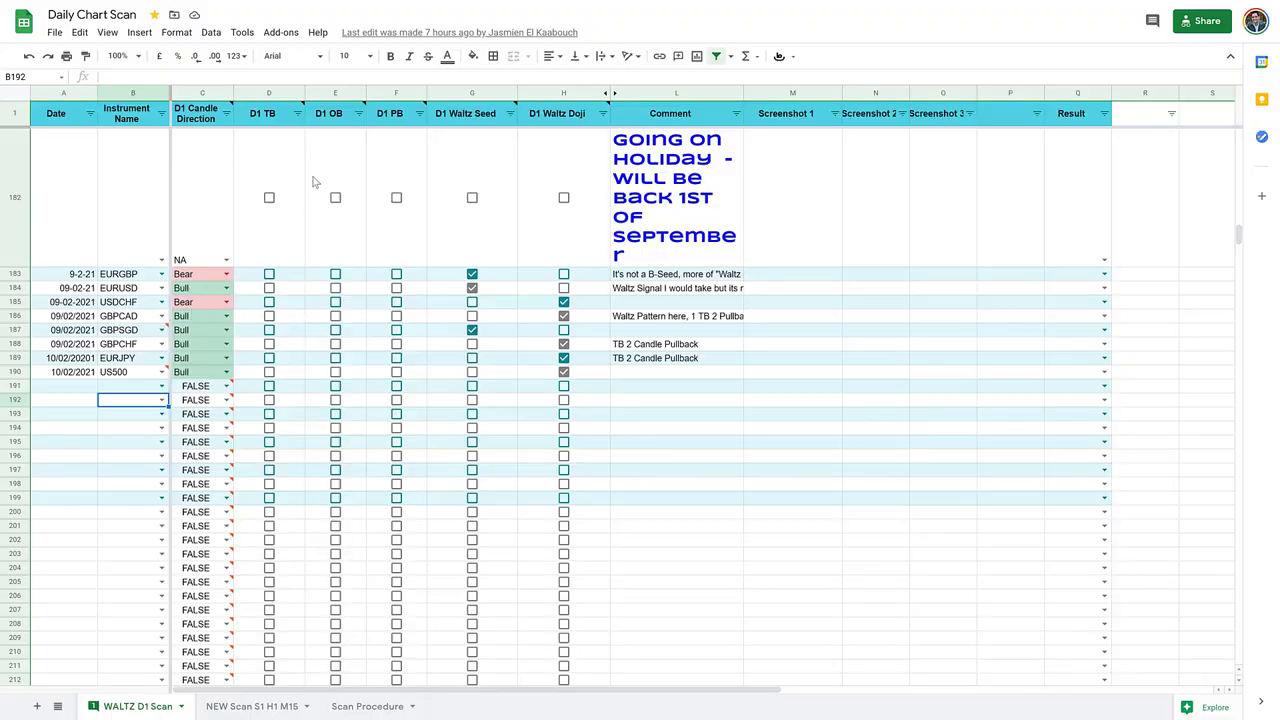
# - In the Daily Chart Scan spreadsheet, read the header notes for D1 Candle Direction, D1 TB, D1 PB and D1 Waltz Seed
pyautogui.moveTo(262, 118)
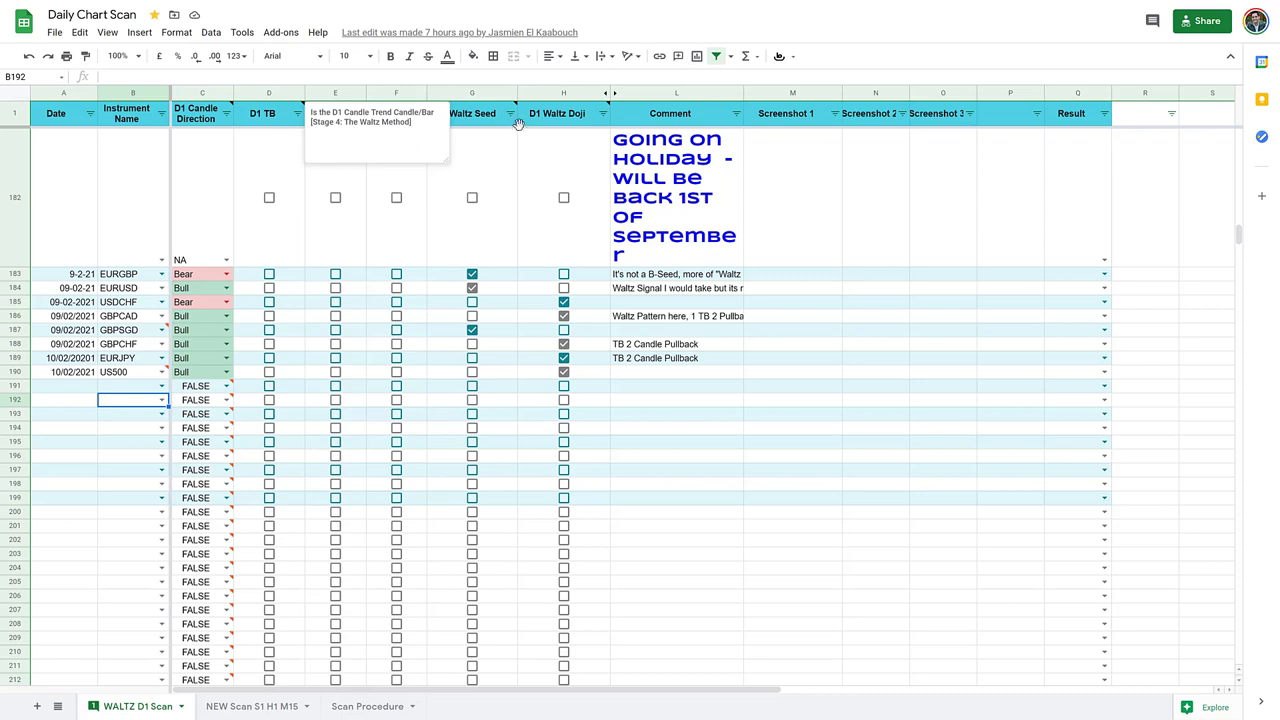
pyautogui.click(310, 378)
pyautogui.moveTo(403, 122)
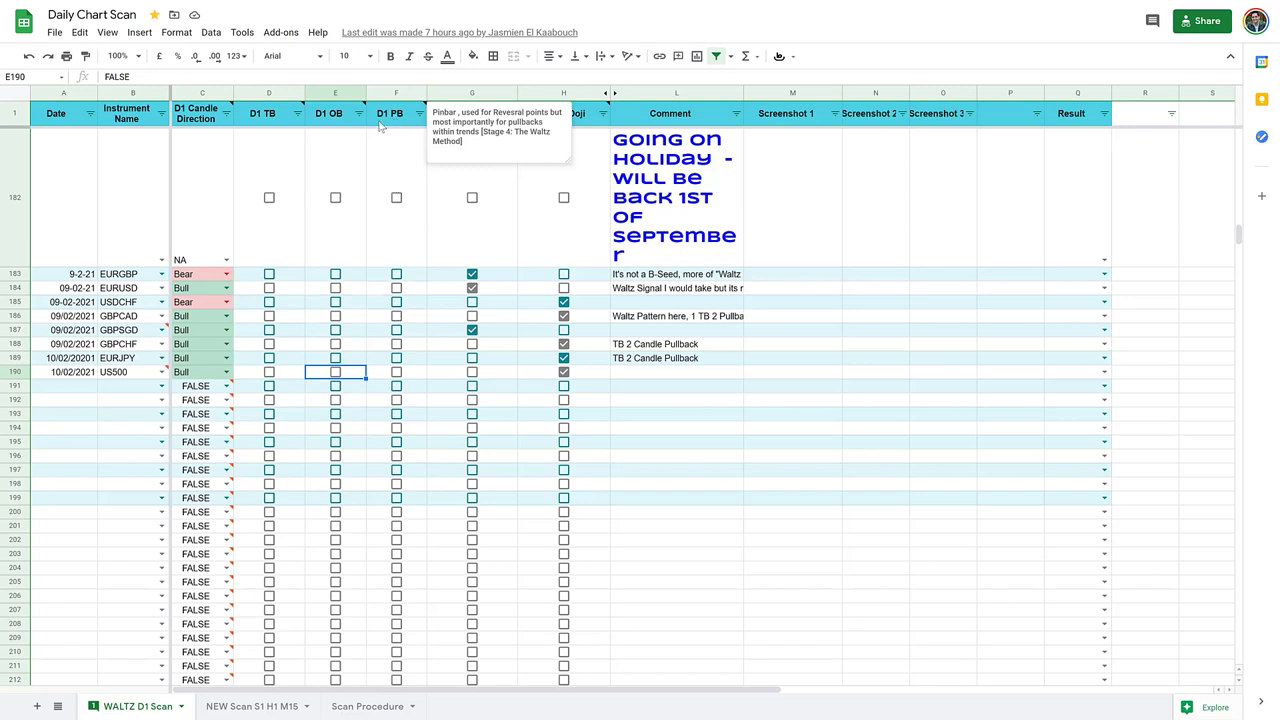
pyautogui.moveTo(333, 119)
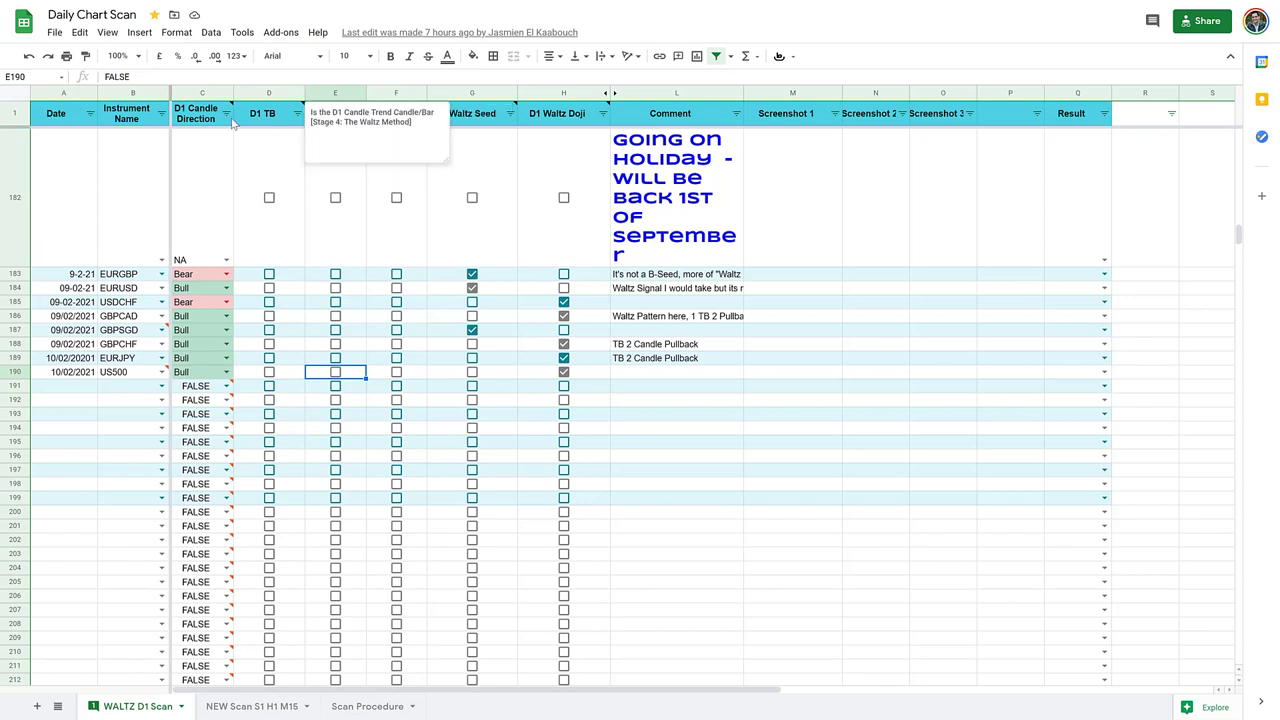
pyautogui.moveTo(202, 118)
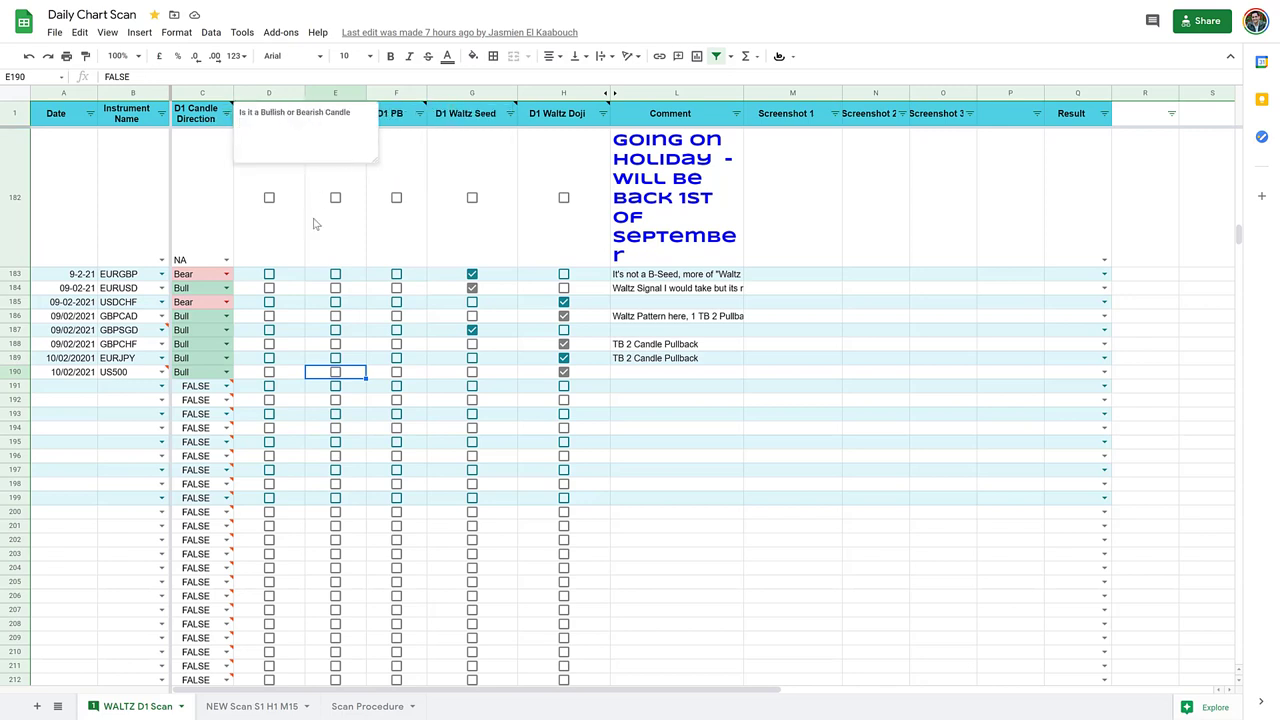
pyautogui.moveTo(452, 118)
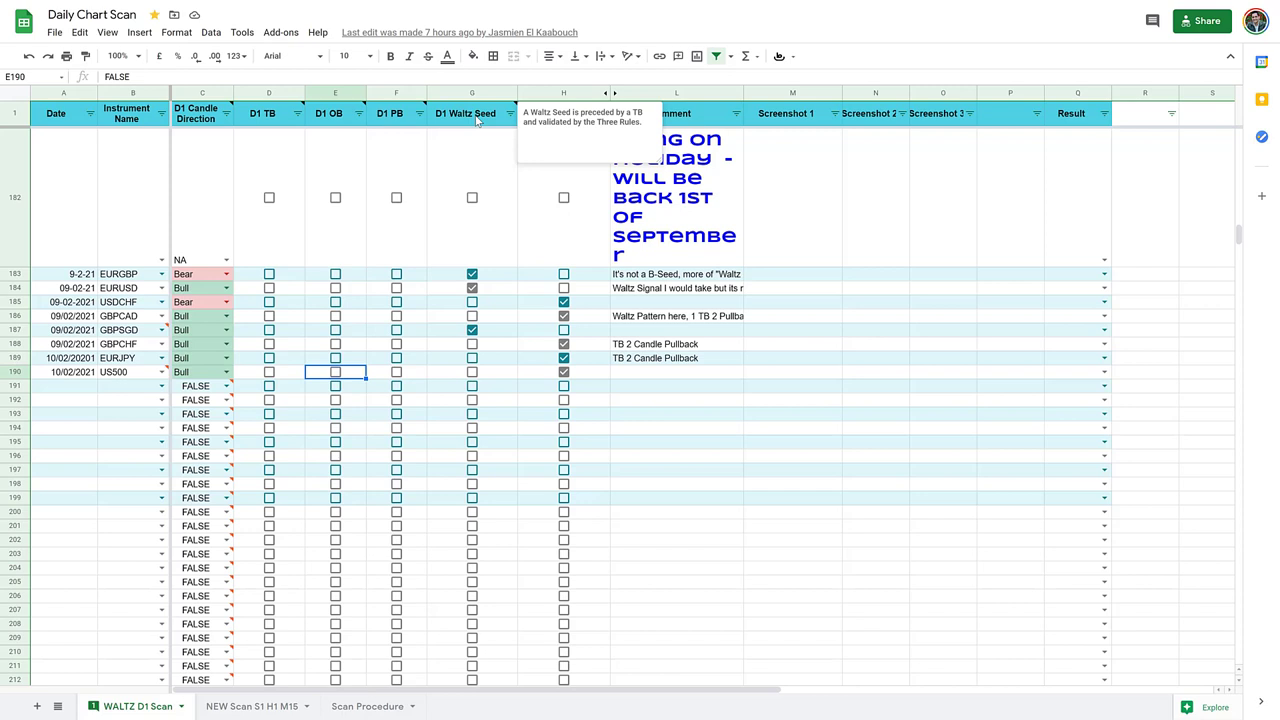
pyautogui.click(474, 161)
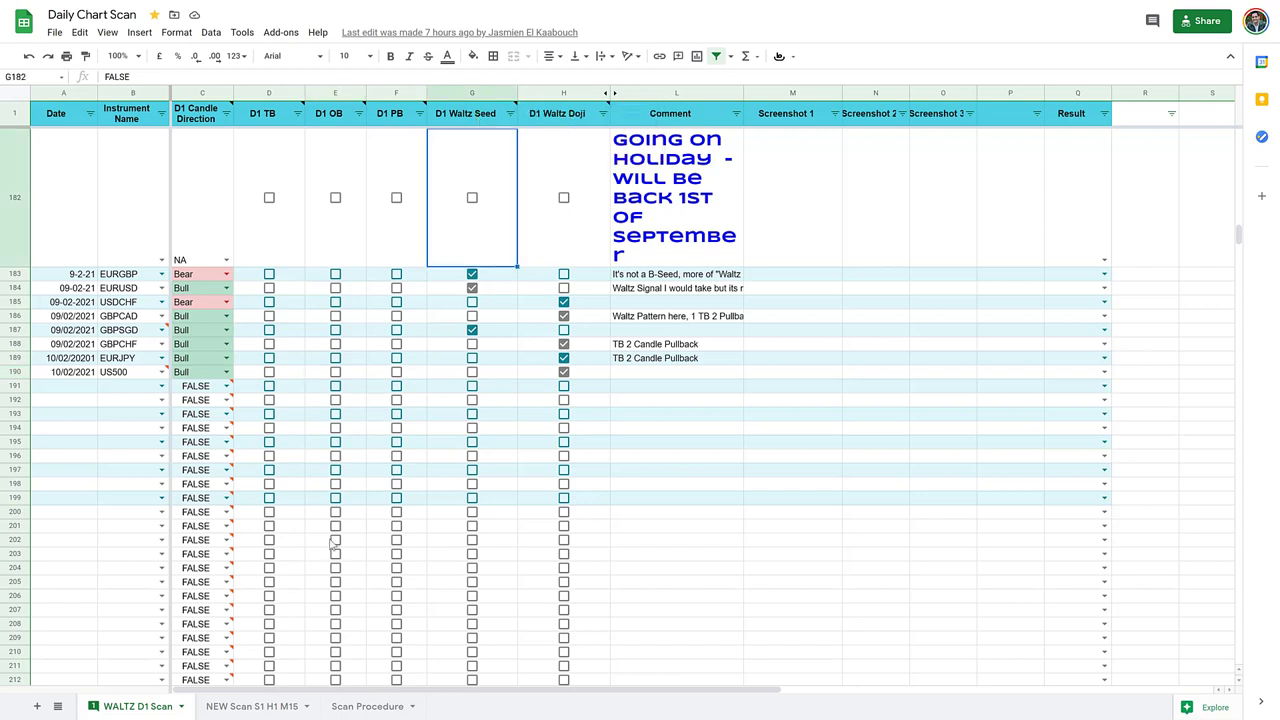
# - Look through the Scan Procedure and NEW Scan S1 H1 M15 sheets and review the WALTZ D1 Scan entries around row 182
pyautogui.click(370, 706)
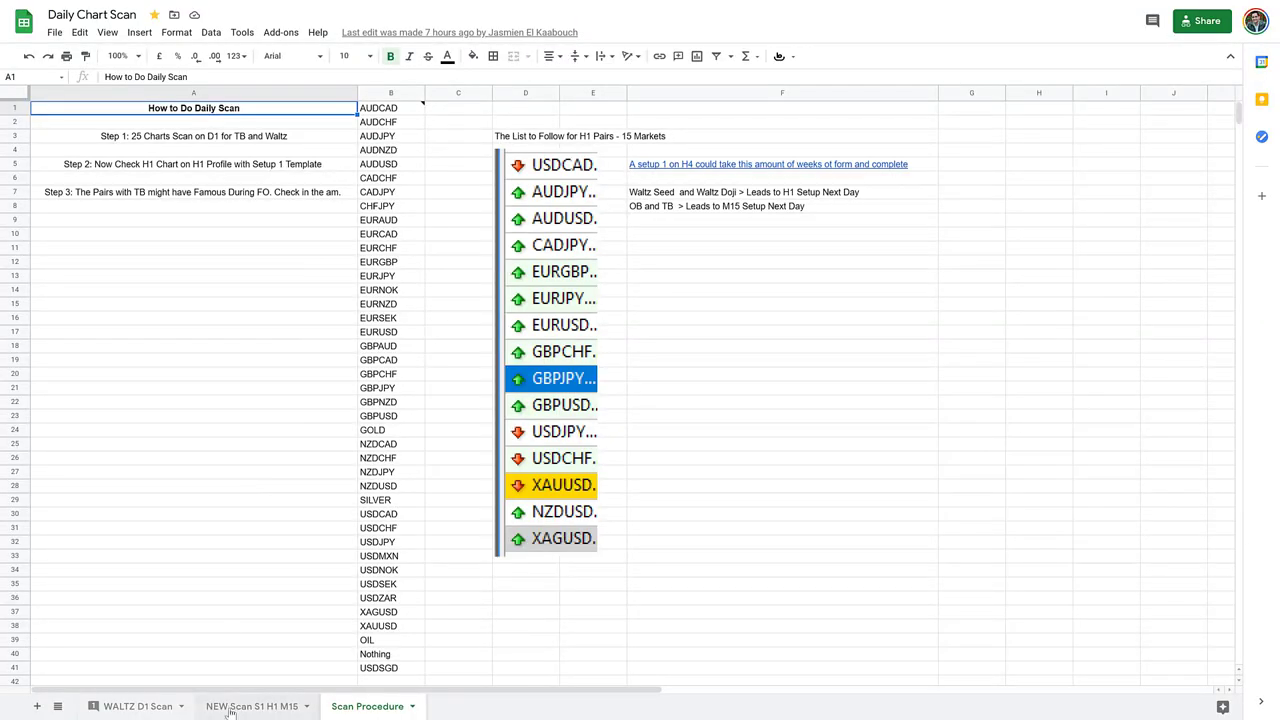
pyautogui.click(230, 708)
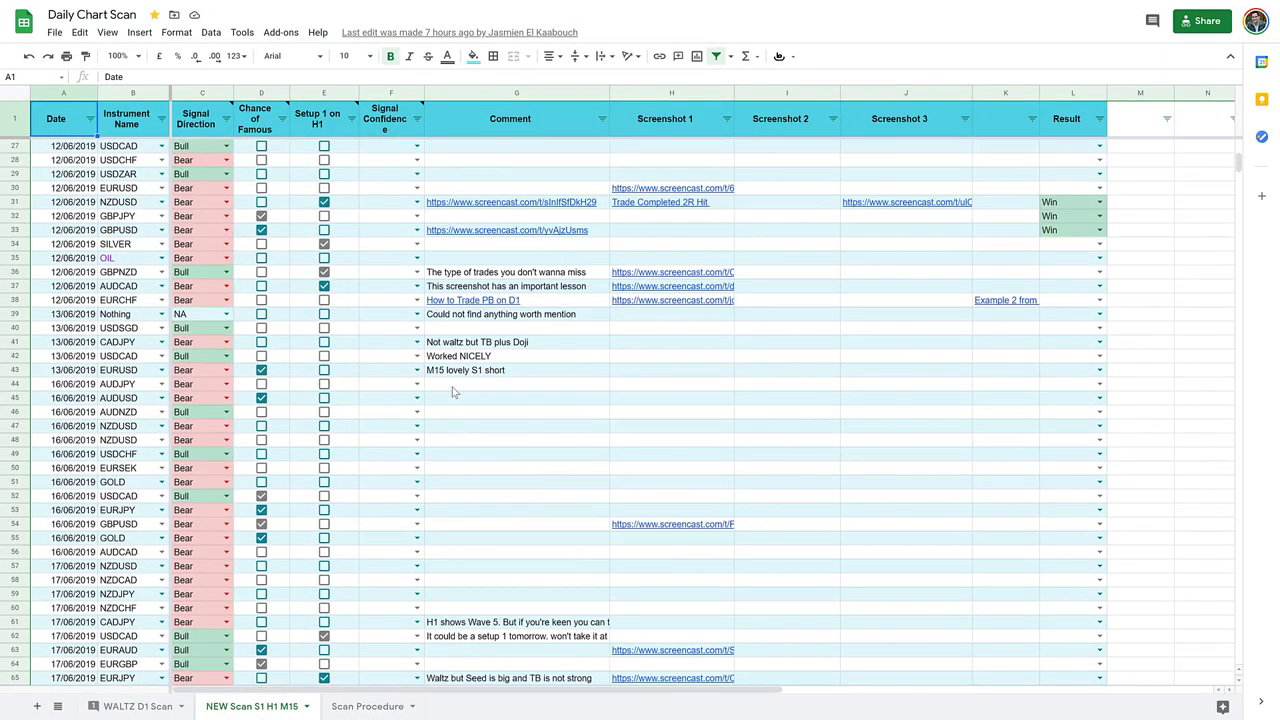
pyautogui.scroll(8, 452, 392)
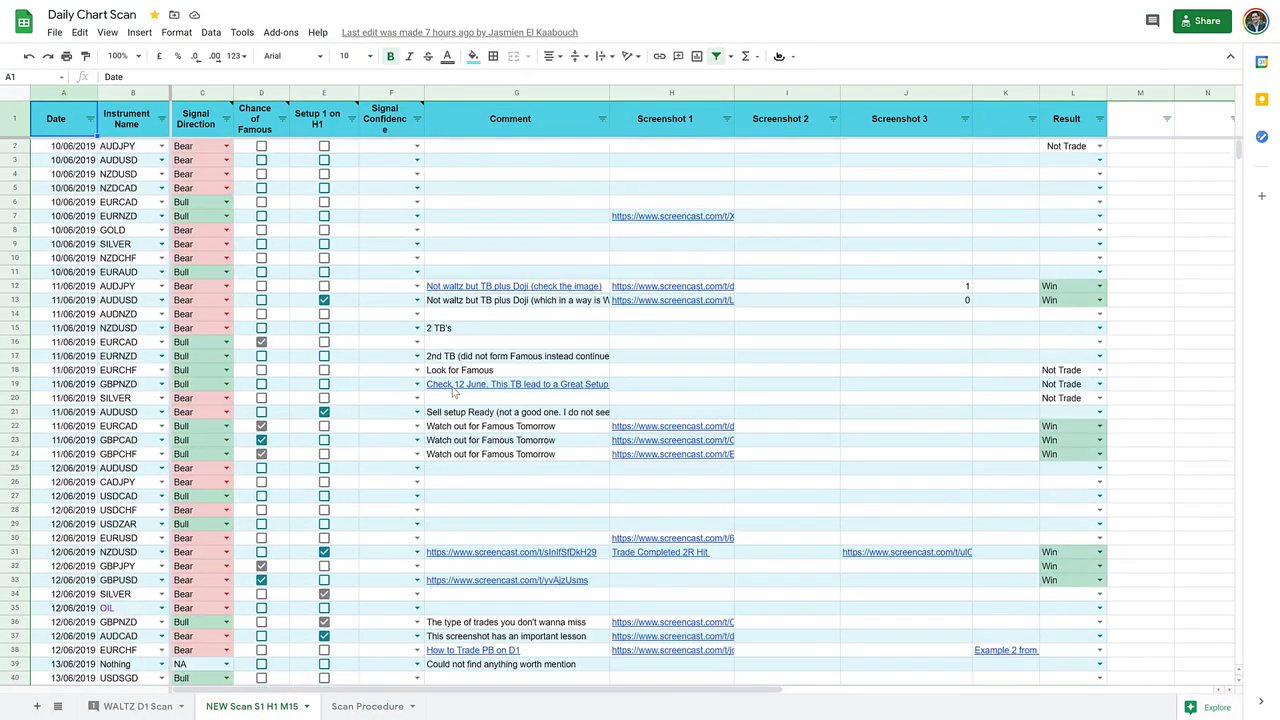
pyautogui.click(148, 708)
pyautogui.scroll(3, 363, 405)
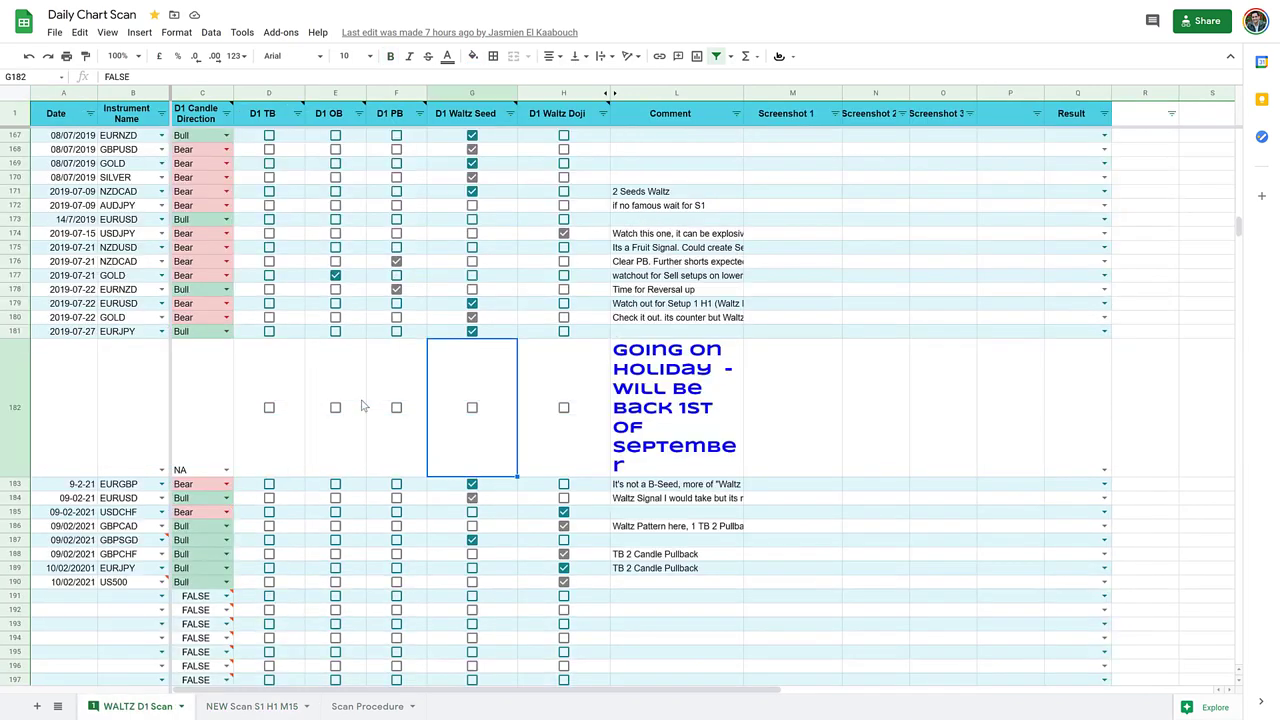
pyautogui.click(14, 476)
pyautogui.scroll(-3, 345, 507)
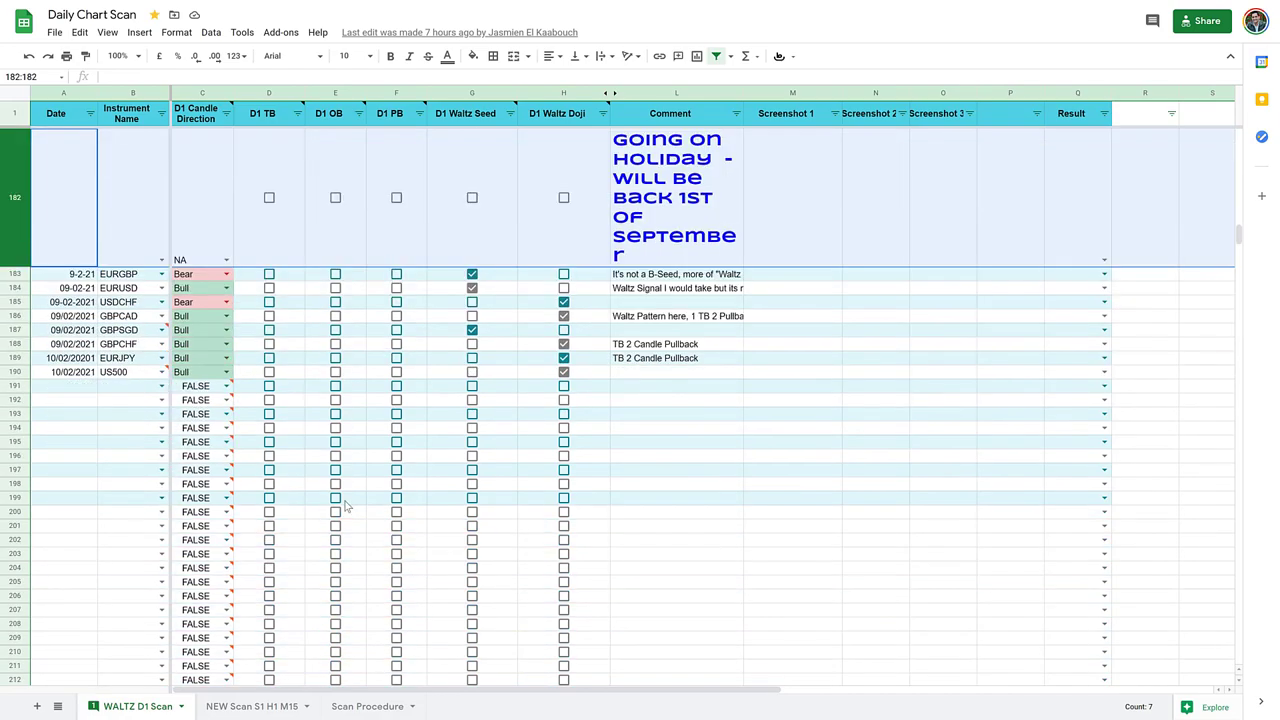
pyautogui.scroll(4, 345, 507)
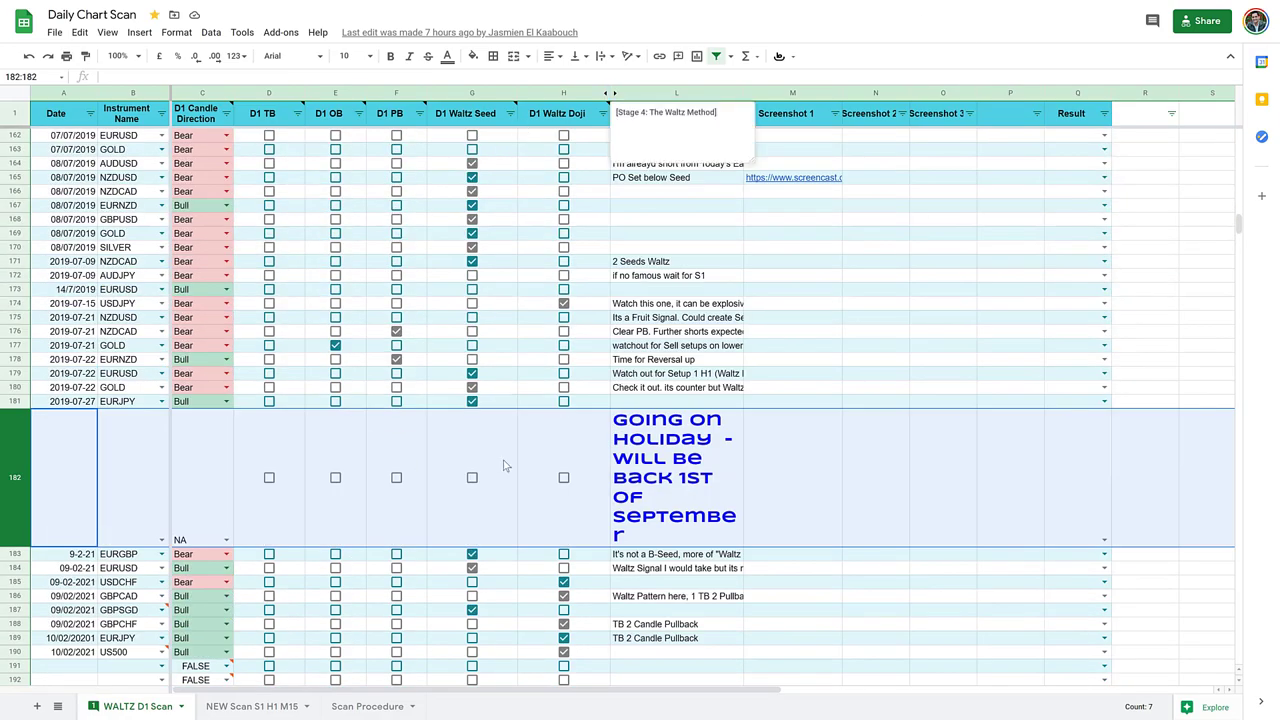
# - Switch to TradingView's Germany 30 layout, hide the favourite drawing toolbar, and examine the 10 February morning moves on the 5-minute and 1-minute charts
pyautogui.hotkey('alt', 'Tab')
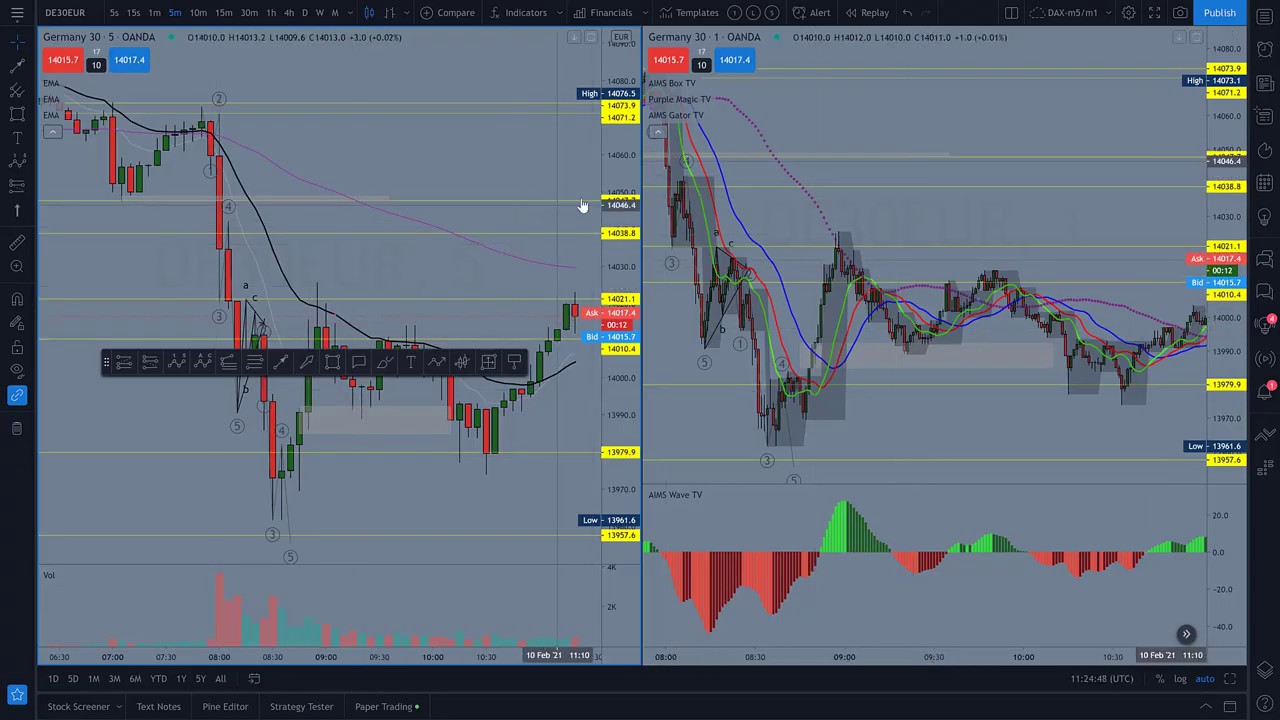
pyautogui.moveTo(543, 177); pyautogui.dragTo(515, 180)
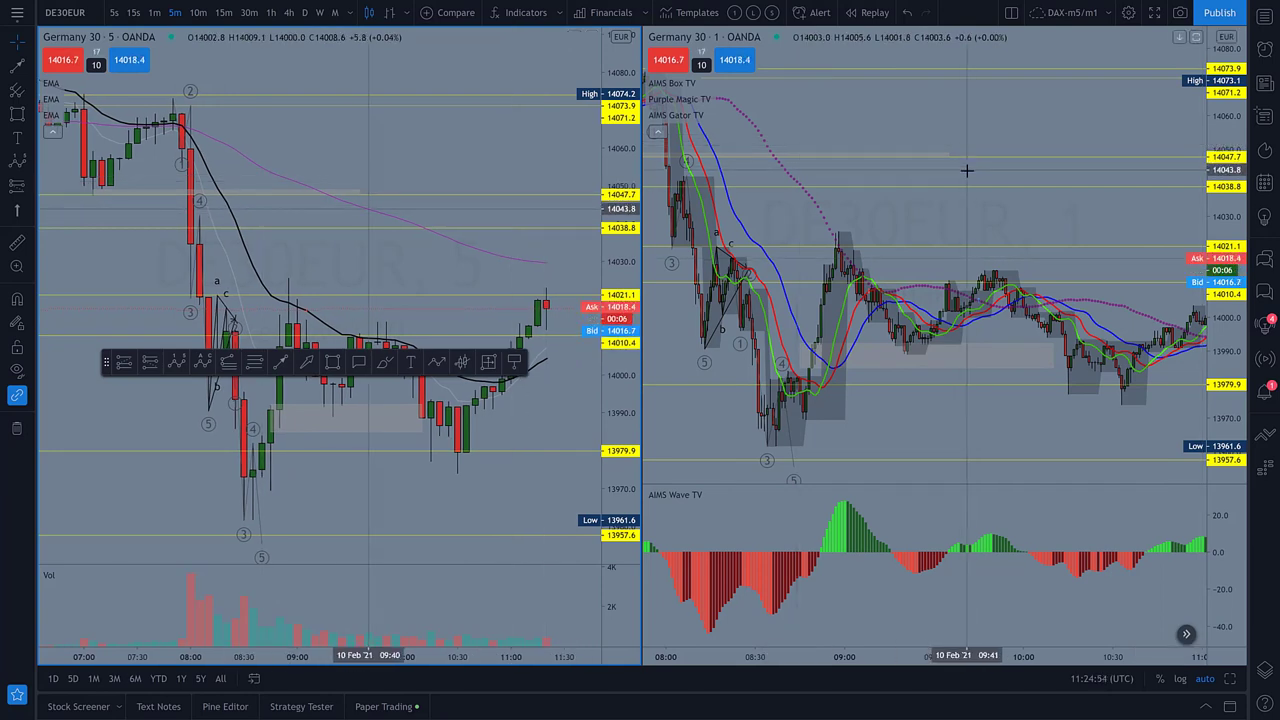
pyautogui.scroll(-3, 400, 186)
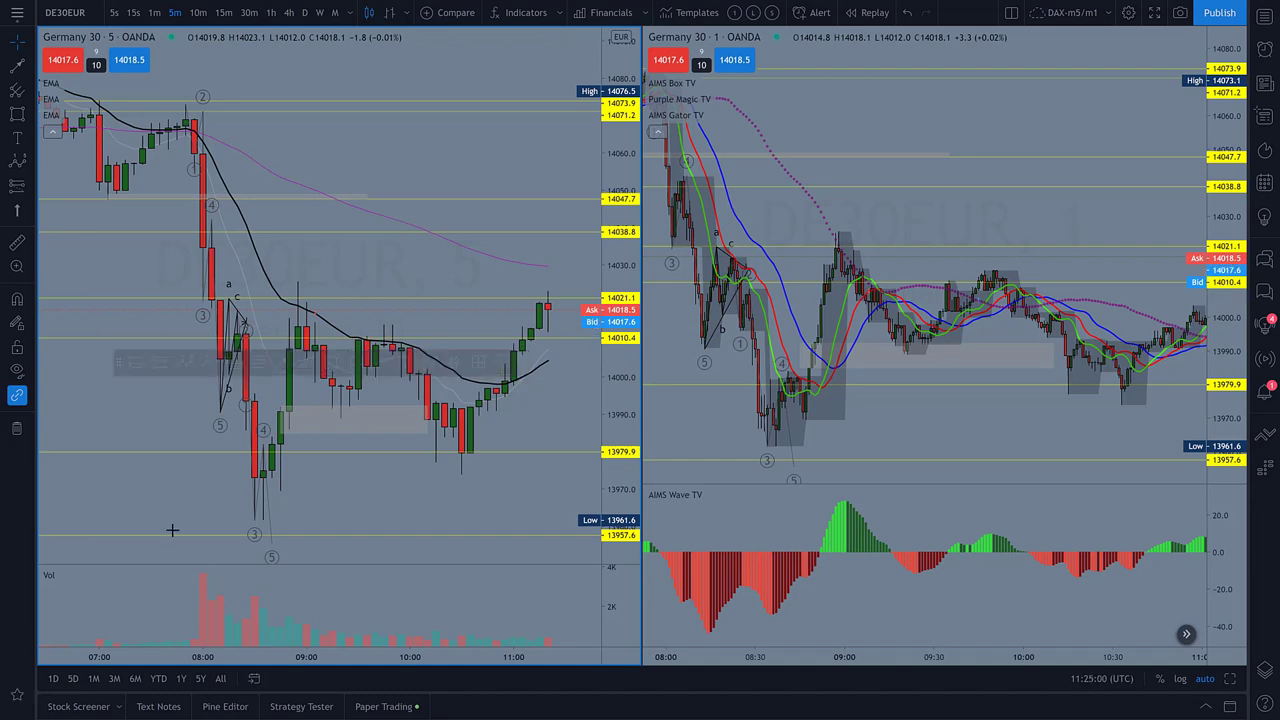
pyautogui.scroll(2, 250, 380)
pyautogui.moveTo(314, 223); pyautogui.dragTo(429, 240)
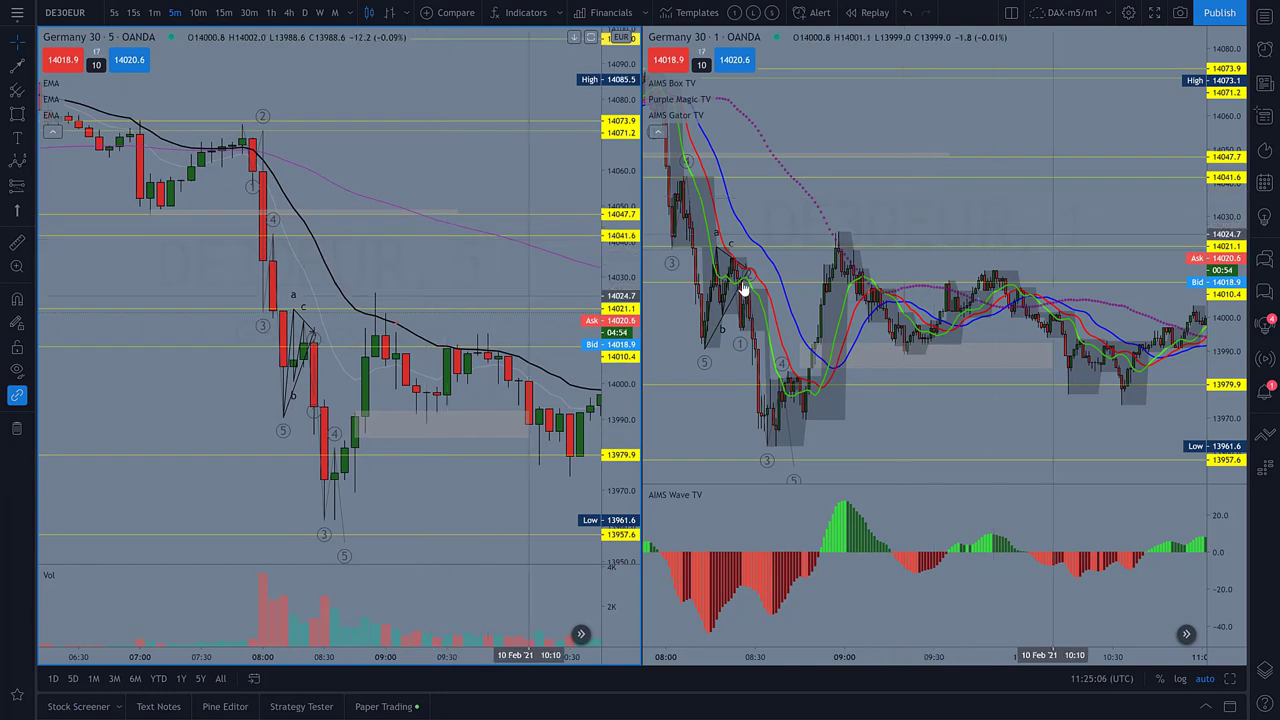
pyautogui.moveTo(962, 206); pyautogui.dragTo(1063, 206)
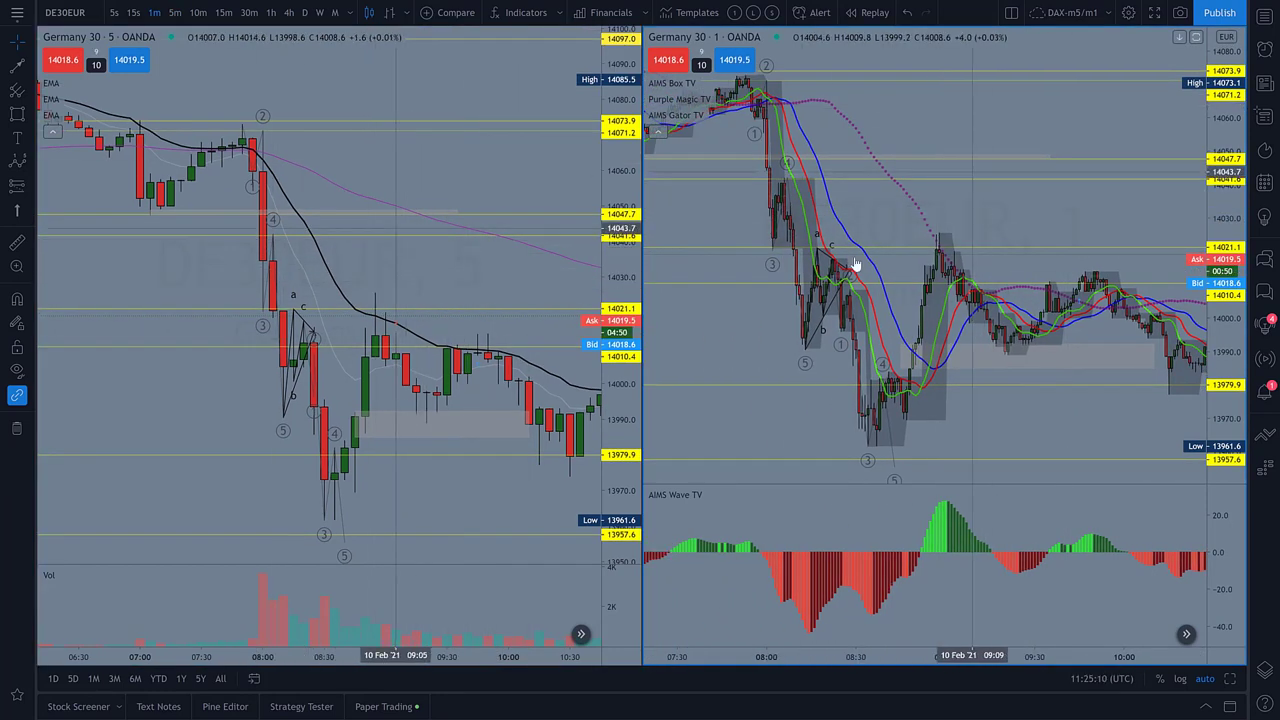
pyautogui.moveTo(800, 218); pyautogui.dragTo(898, 238)
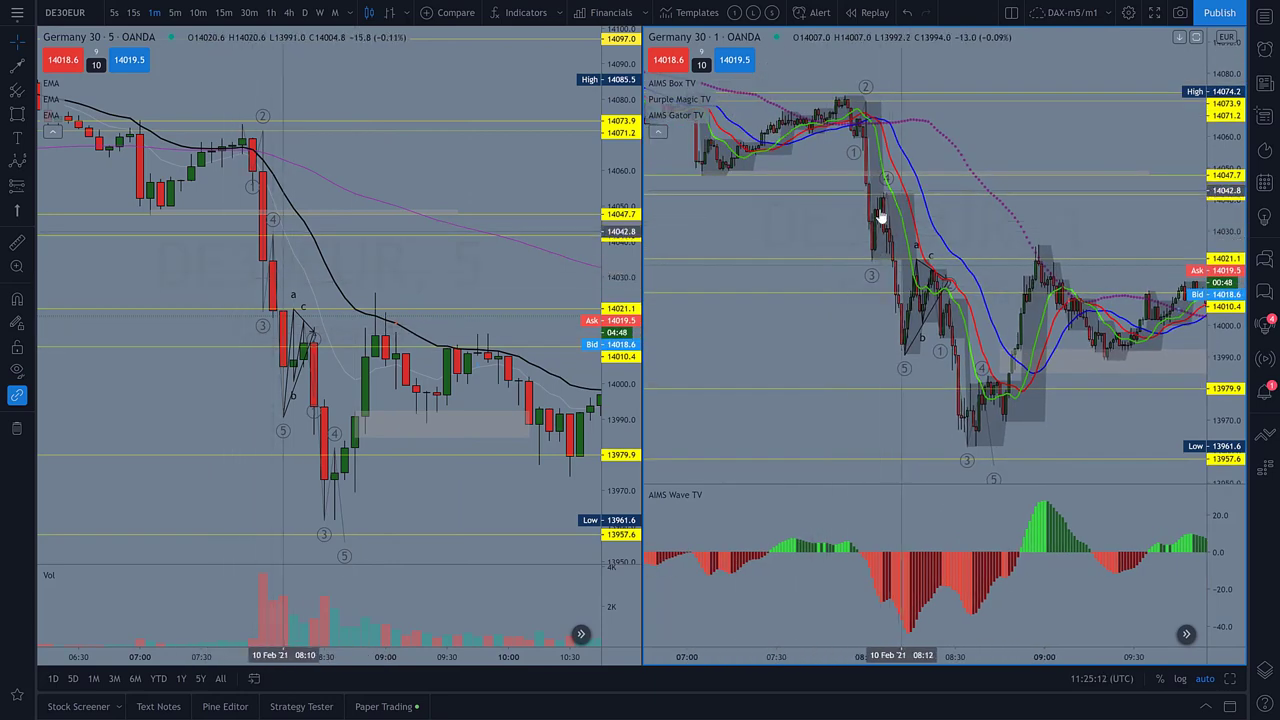
pyautogui.scroll(2, 800, 248)
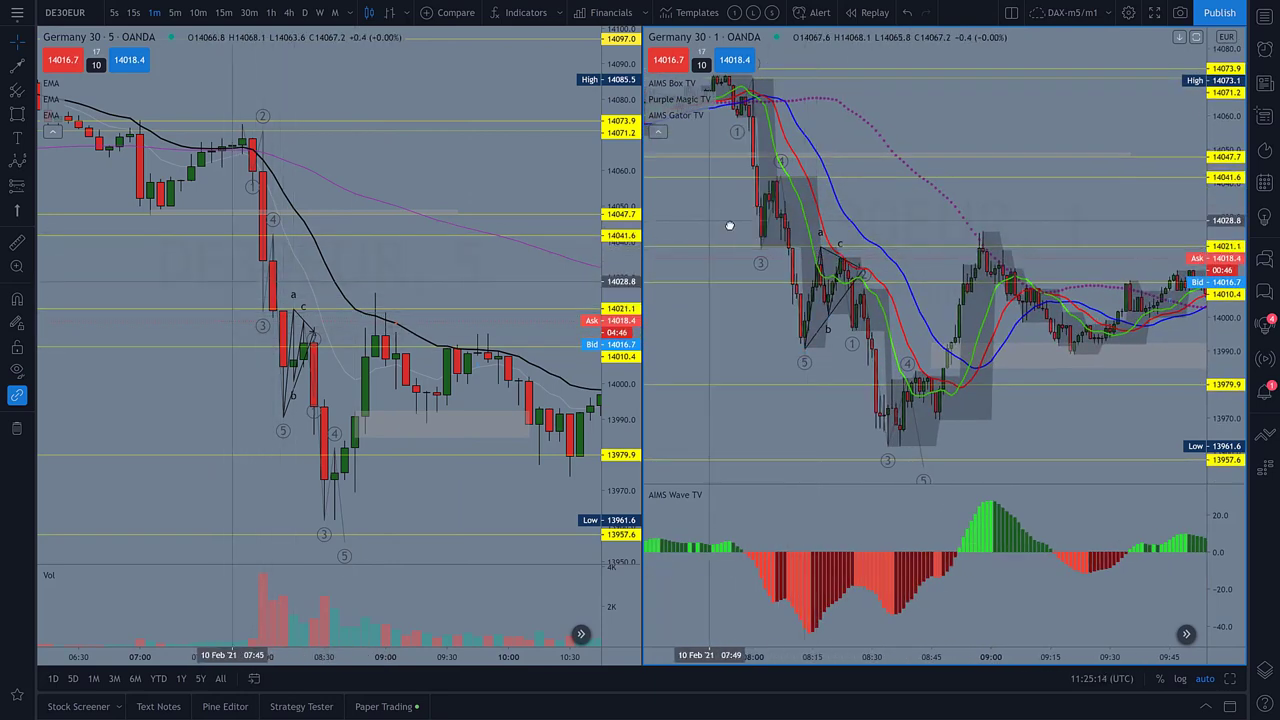
pyautogui.moveTo(729, 220); pyautogui.dragTo(908, 203)
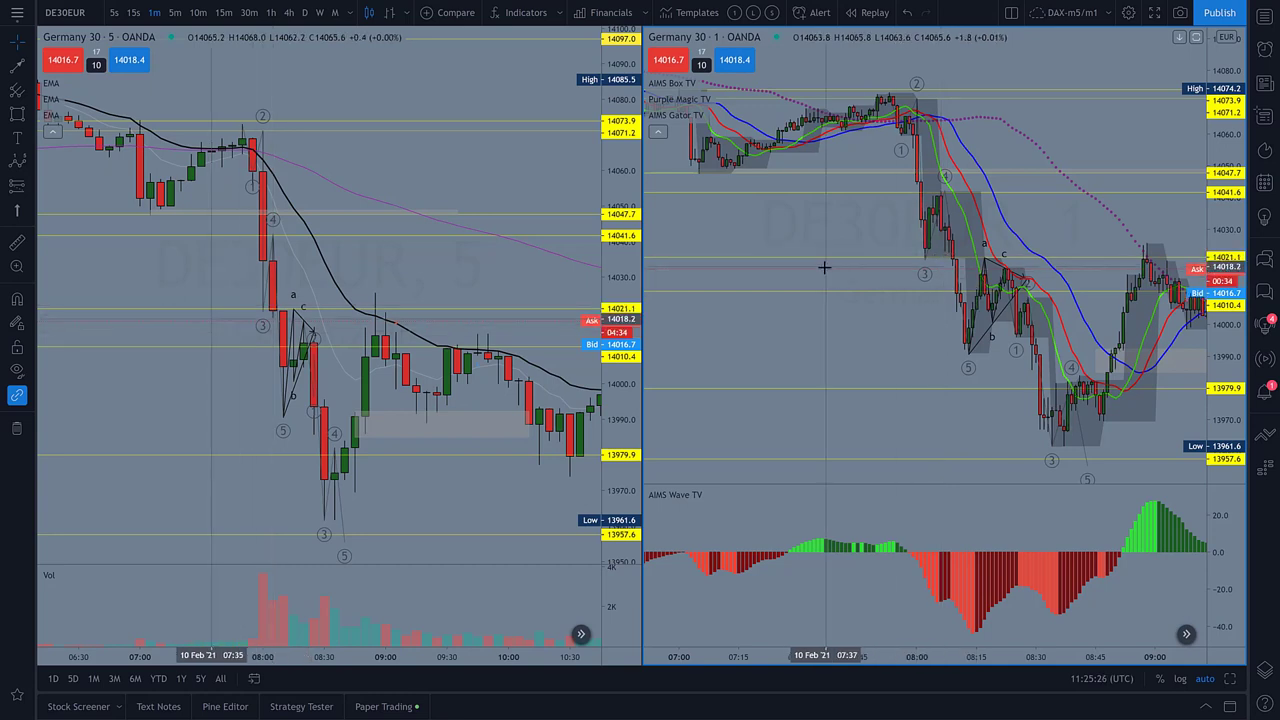
# - Apply the saved template with AIMS Box TV, Purple Magic TV, AIMS Gator TV and AIMS Wave TV to the 5-minute Germany 30 chart
pyautogui.click(354, 50)
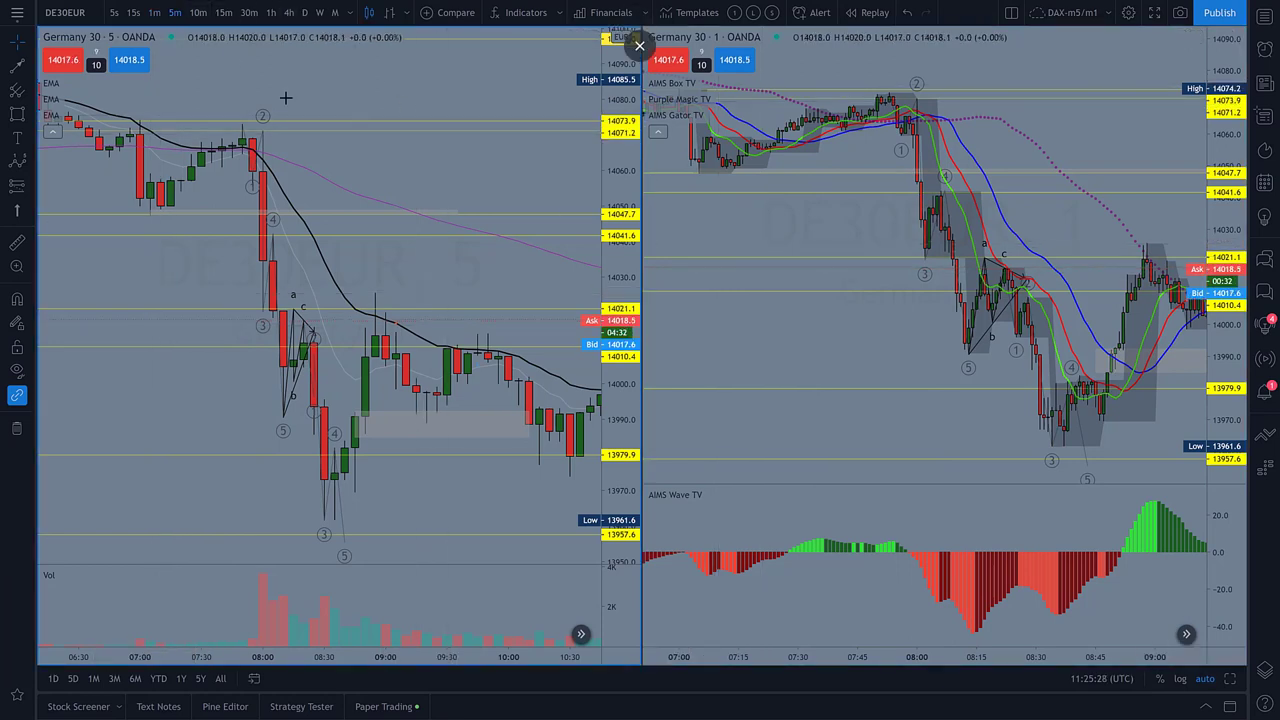
pyautogui.click(734, 13)
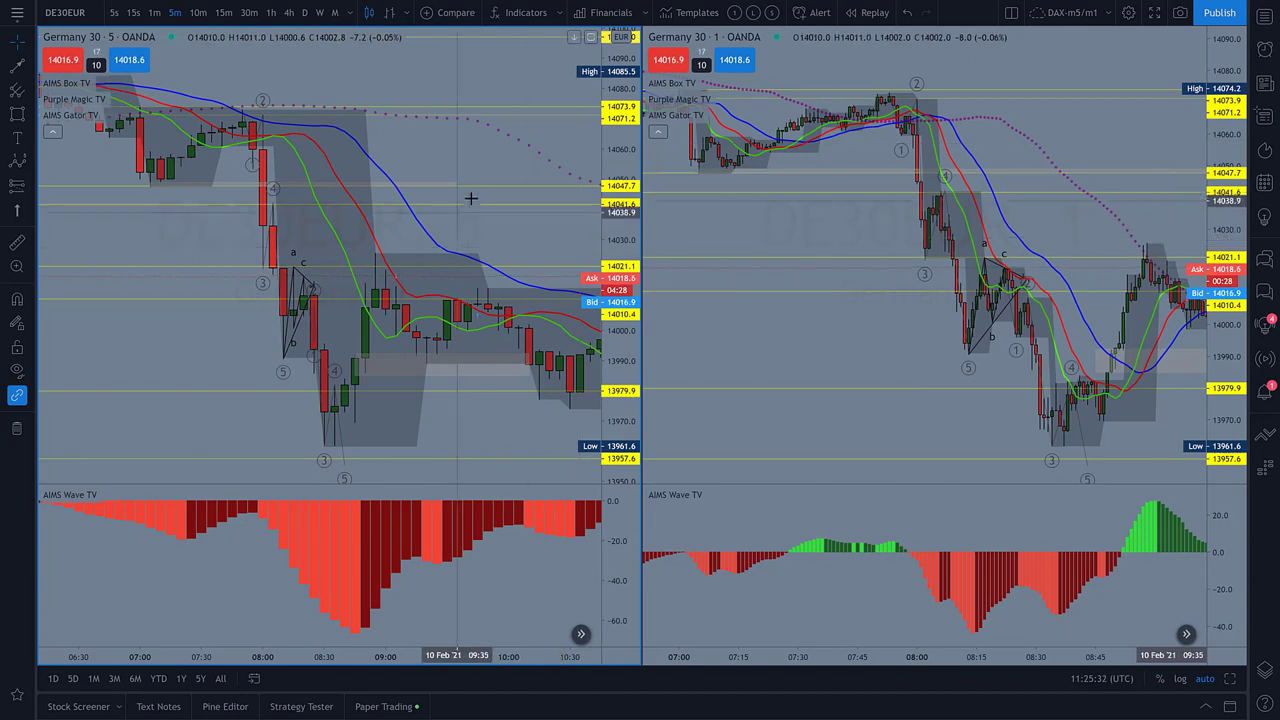
pyautogui.scroll(-3, 470, 198)
pyautogui.click(503, 212)
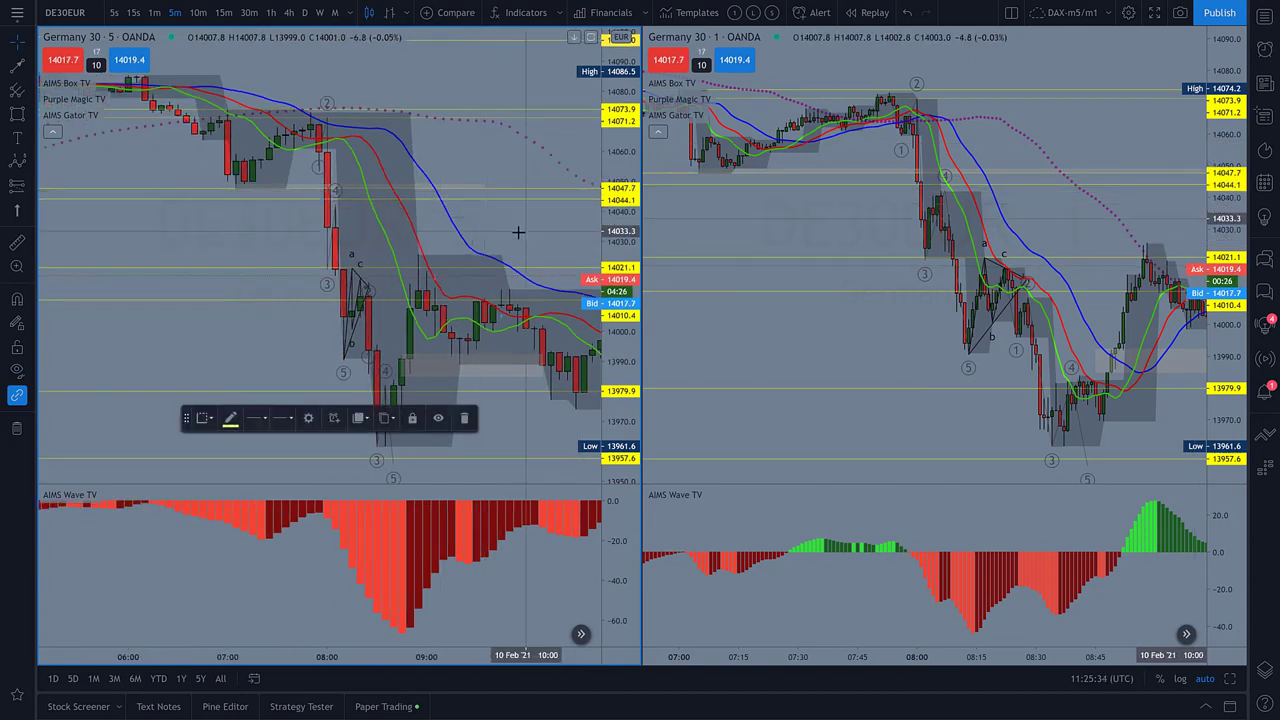
# - Examine the 5-minute Germany 30 chart's earlier price action back to 8 February 2021
pyautogui.moveTo(518, 232); pyautogui.dragTo(249, 374)
pyautogui.scroll(-2, 420, 211)
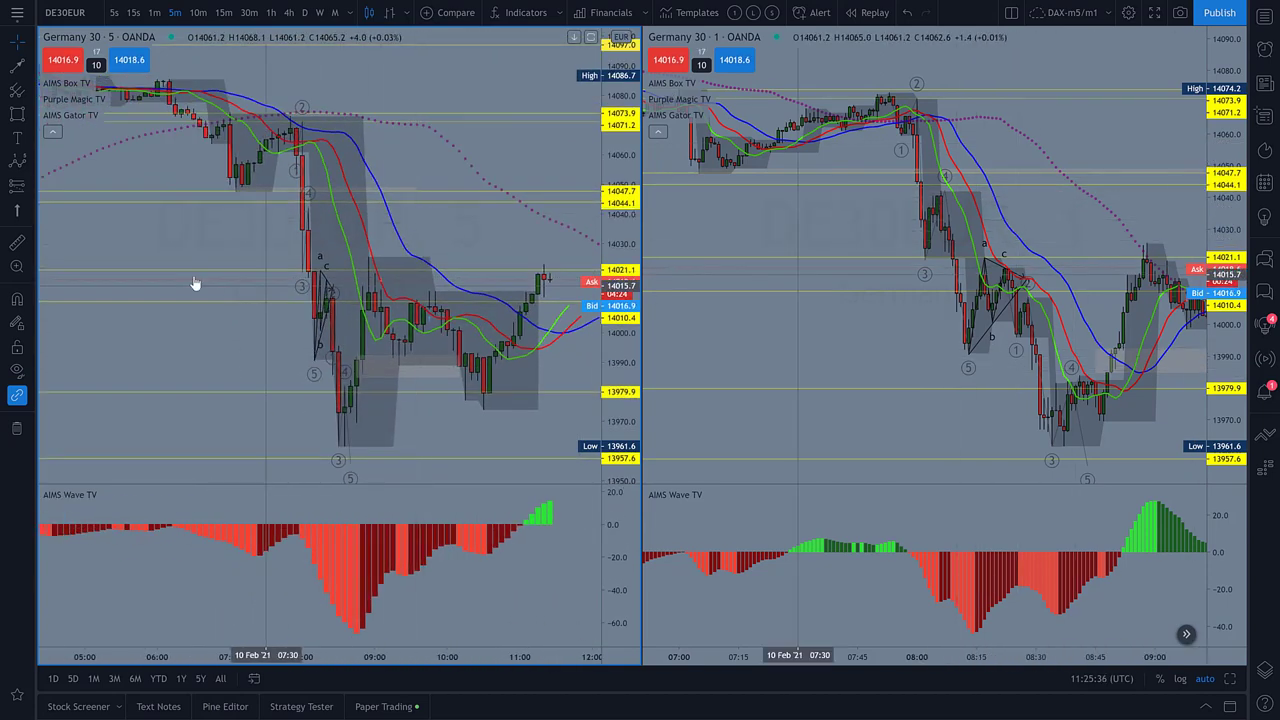
pyautogui.moveTo(195, 284); pyautogui.dragTo(434, 306)
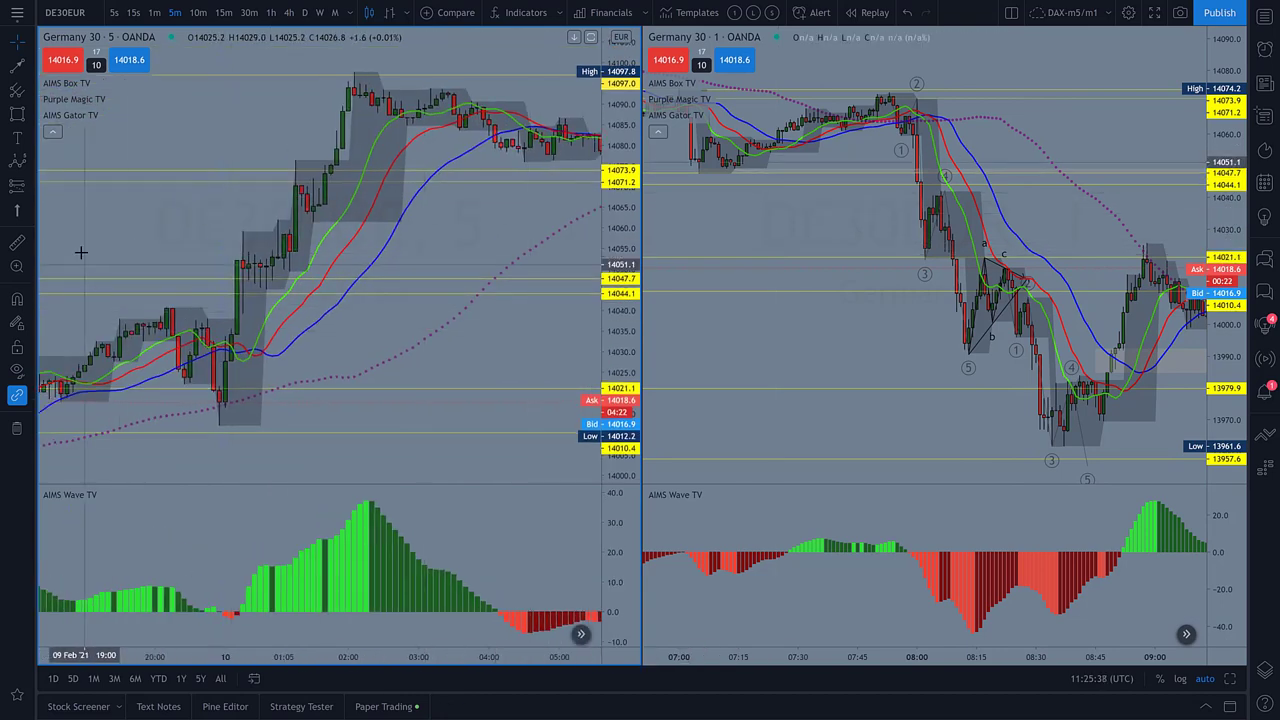
pyautogui.moveTo(81, 253); pyautogui.dragTo(532, 260)
pyautogui.moveTo(140, 400); pyautogui.dragTo(537, 340)
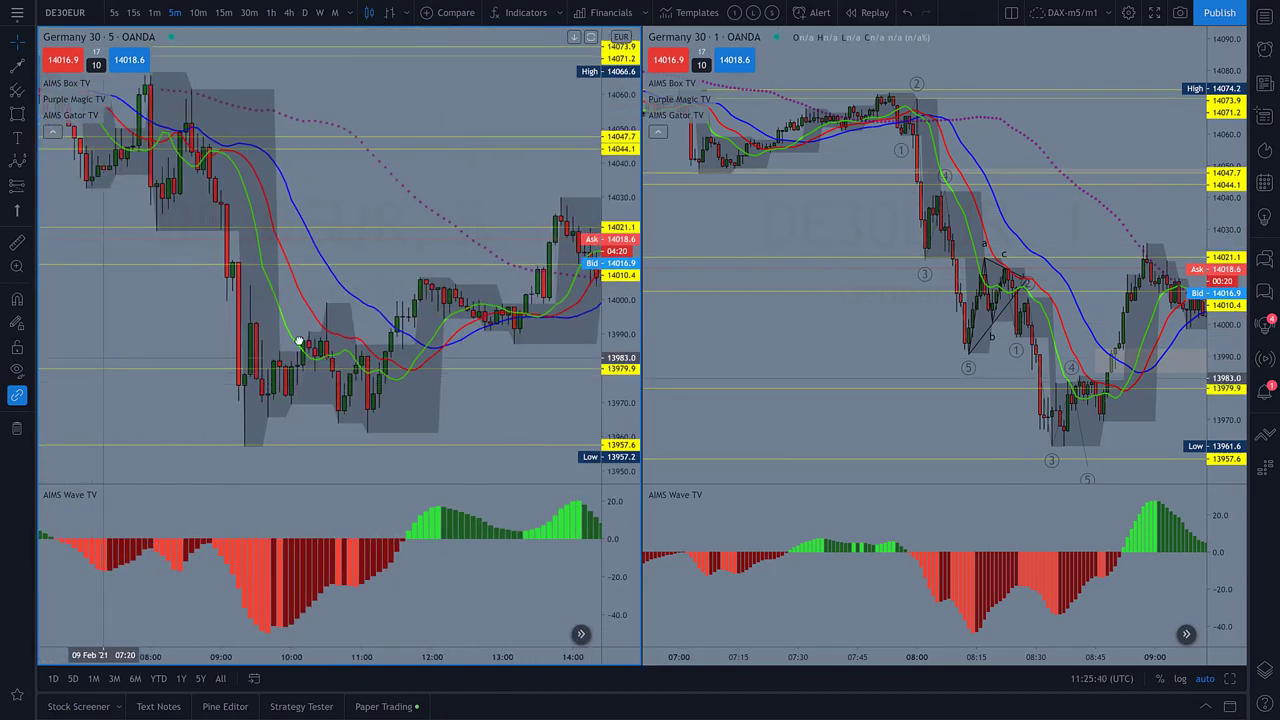
pyautogui.moveTo(299, 342); pyautogui.dragTo(540, 345)
pyautogui.moveTo(257, 349); pyautogui.dragTo(520, 350)
pyautogui.moveTo(150, 360); pyautogui.dragTo(491, 374)
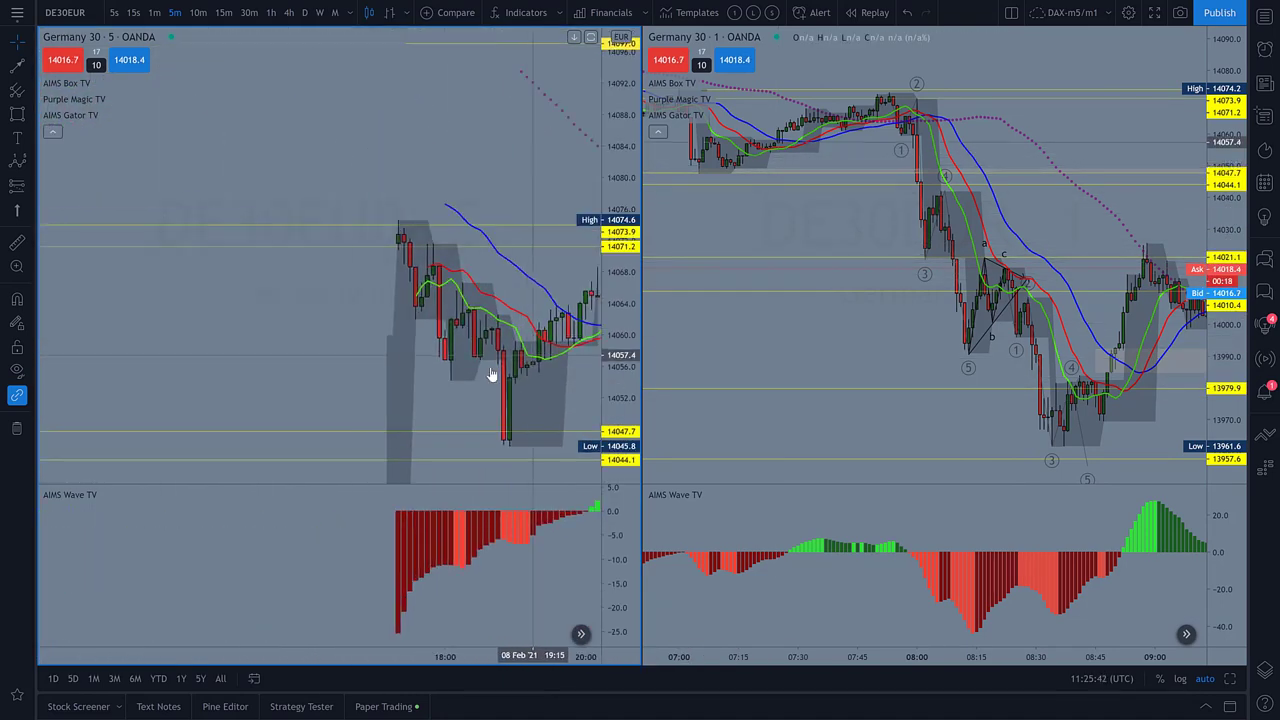
pyautogui.moveTo(163, 363); pyautogui.dragTo(477, 329)
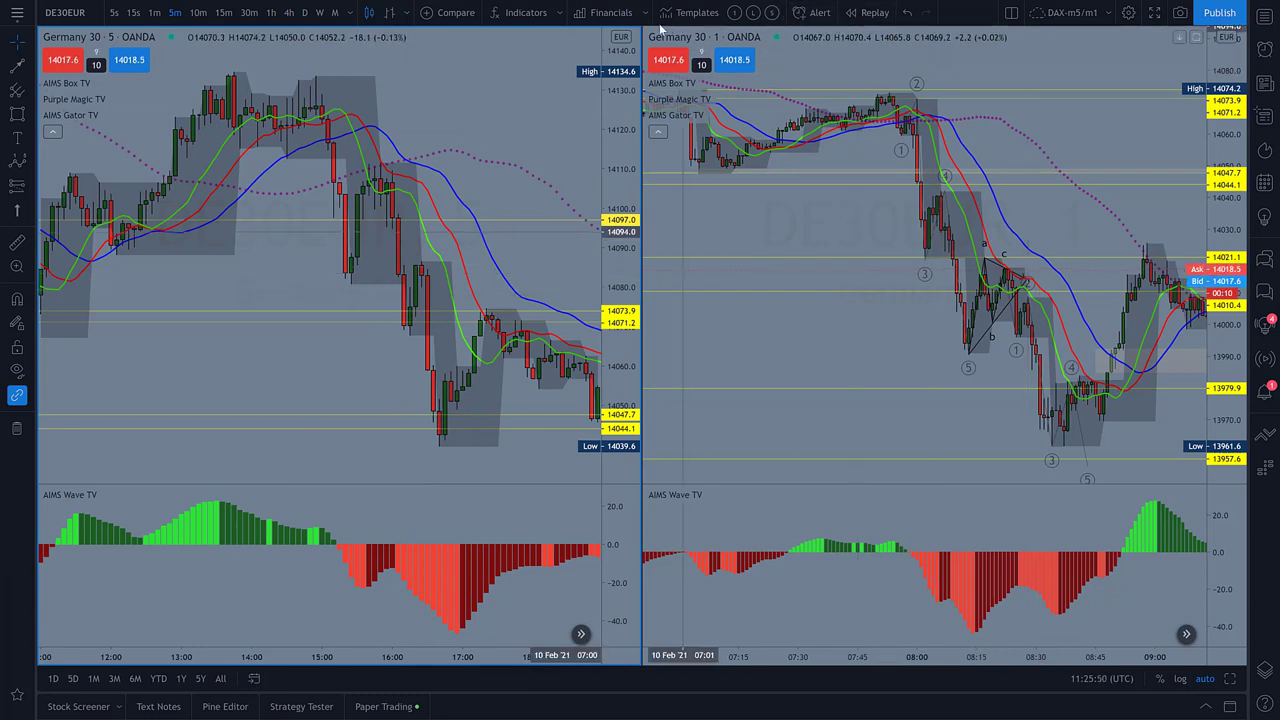
pyautogui.click(1011, 13)
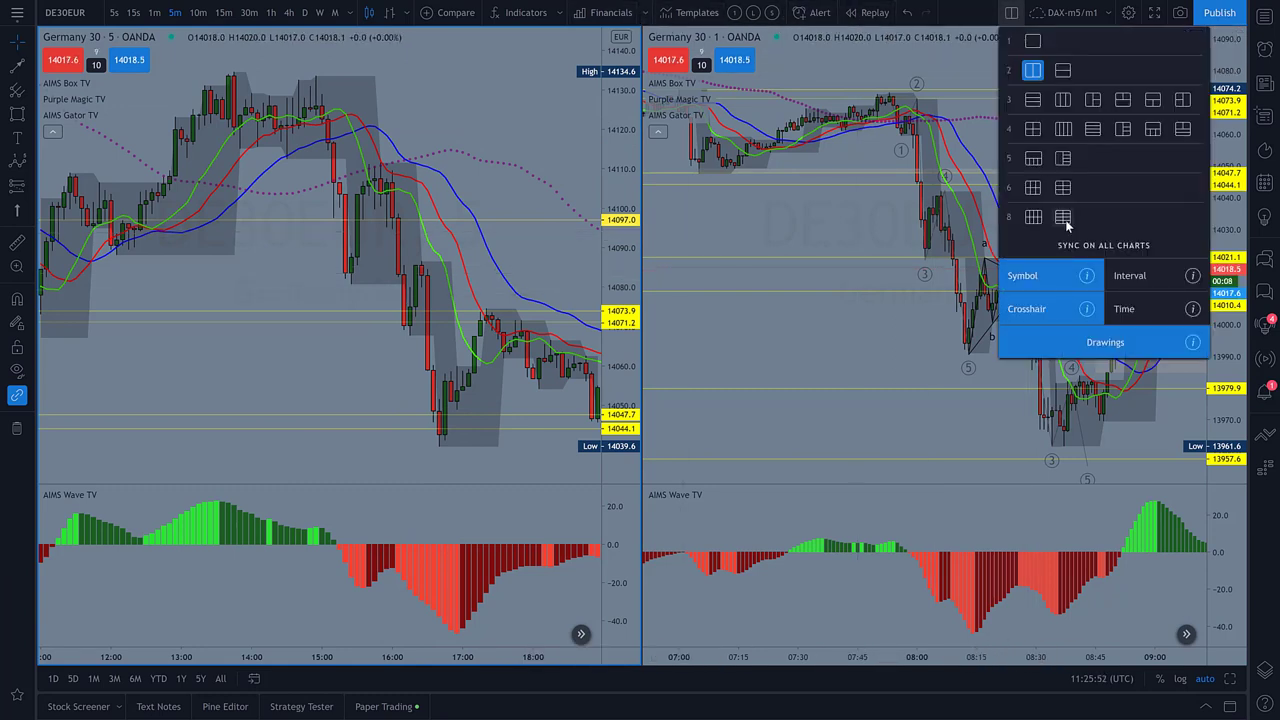
pyautogui.click(383, 203)
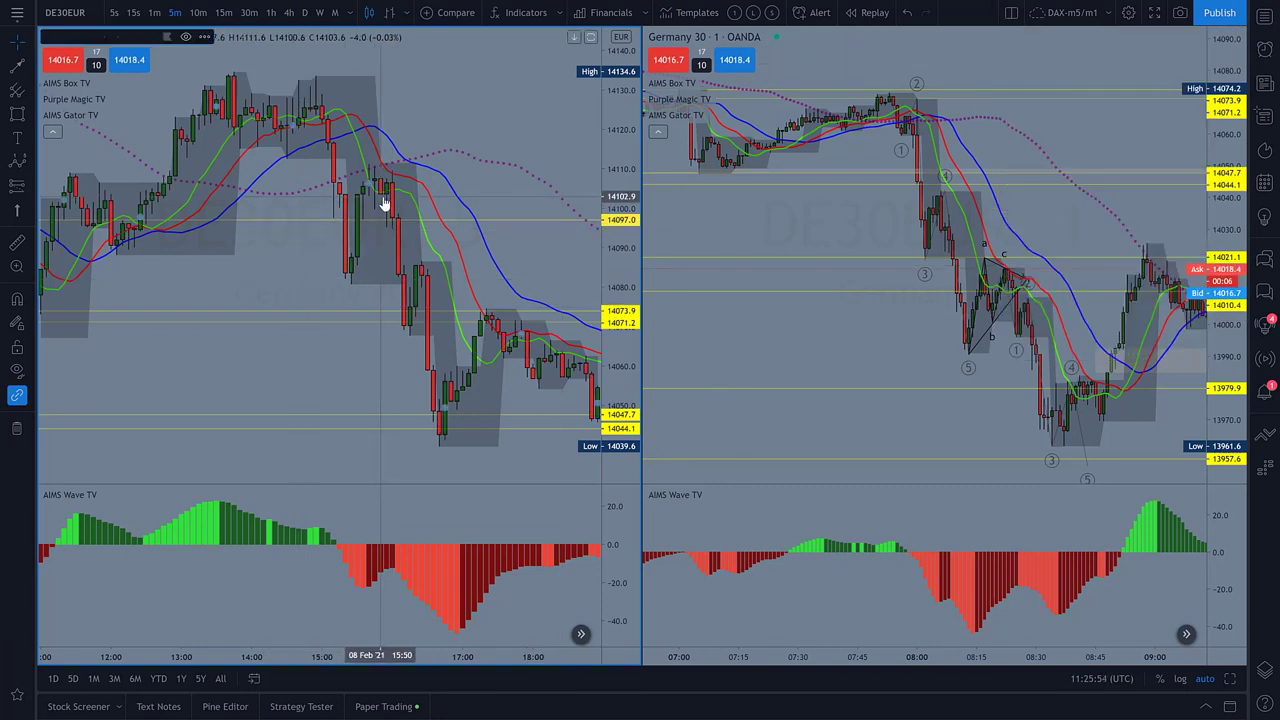